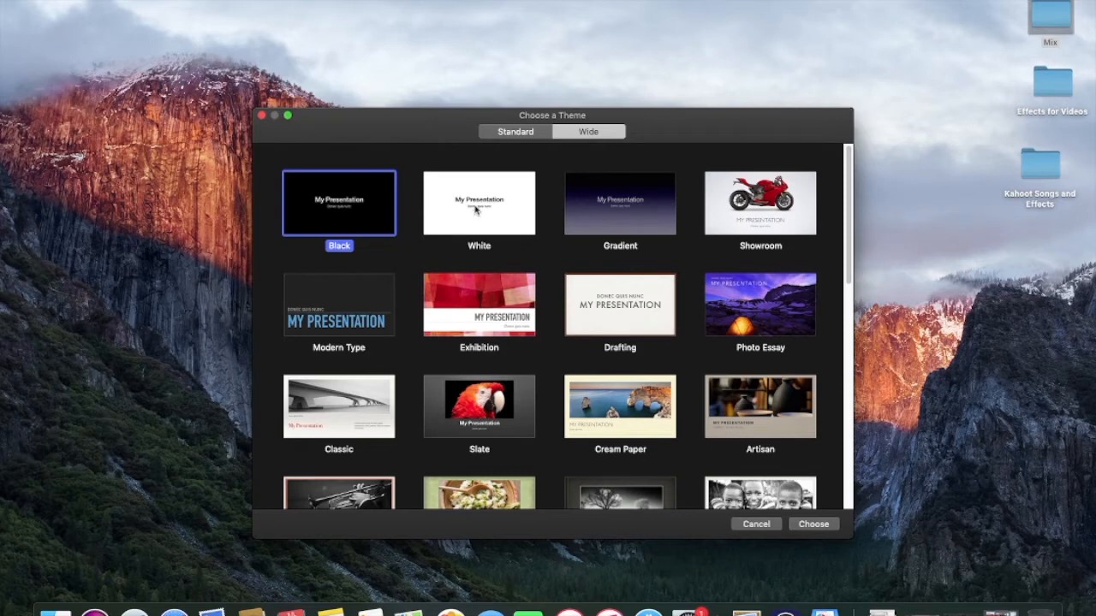
Create a wide presentation with the White theme and delete the title and subtitle placeholders from the first slide
left_click(476, 210)
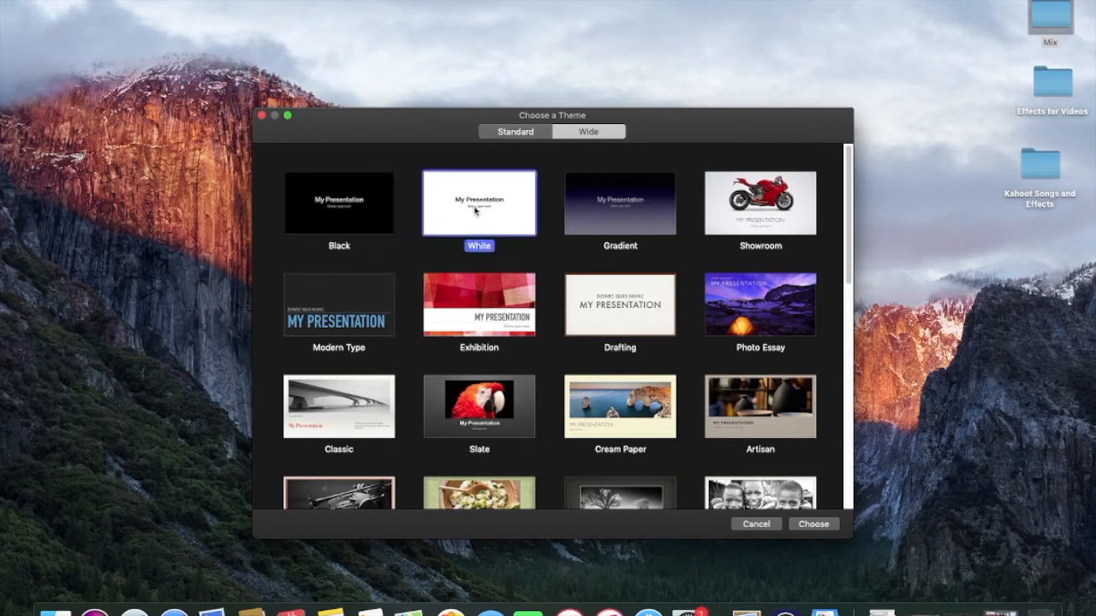
left_click(813, 524)
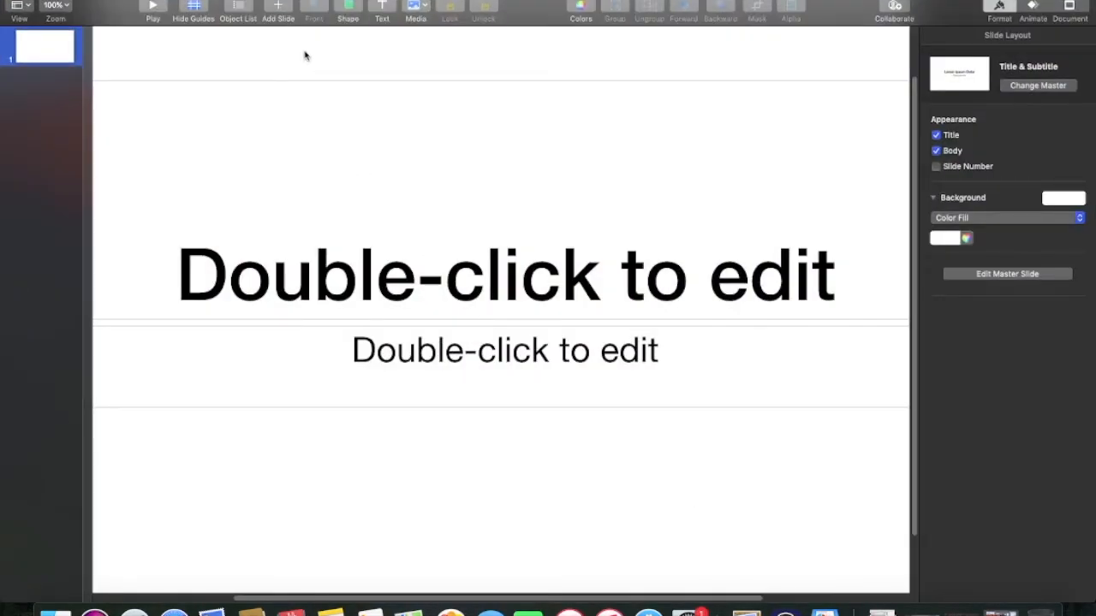
left_click_drag(308, 52, 432, 452)
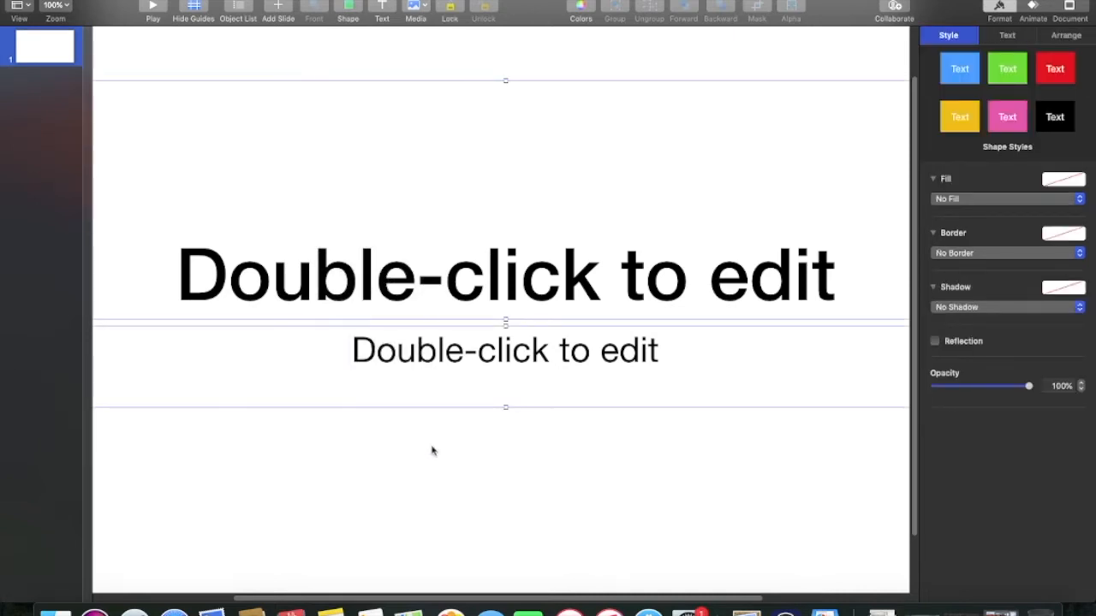
key("Delete")
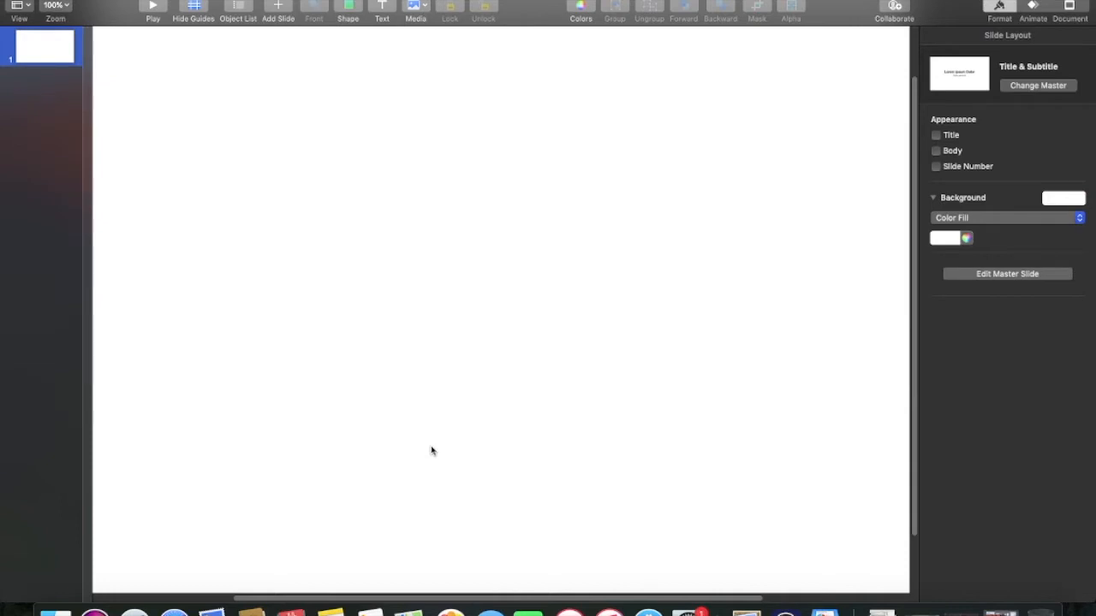
Add a basic square shape and stretch it to cover the whole slide
left_click(66, 7)
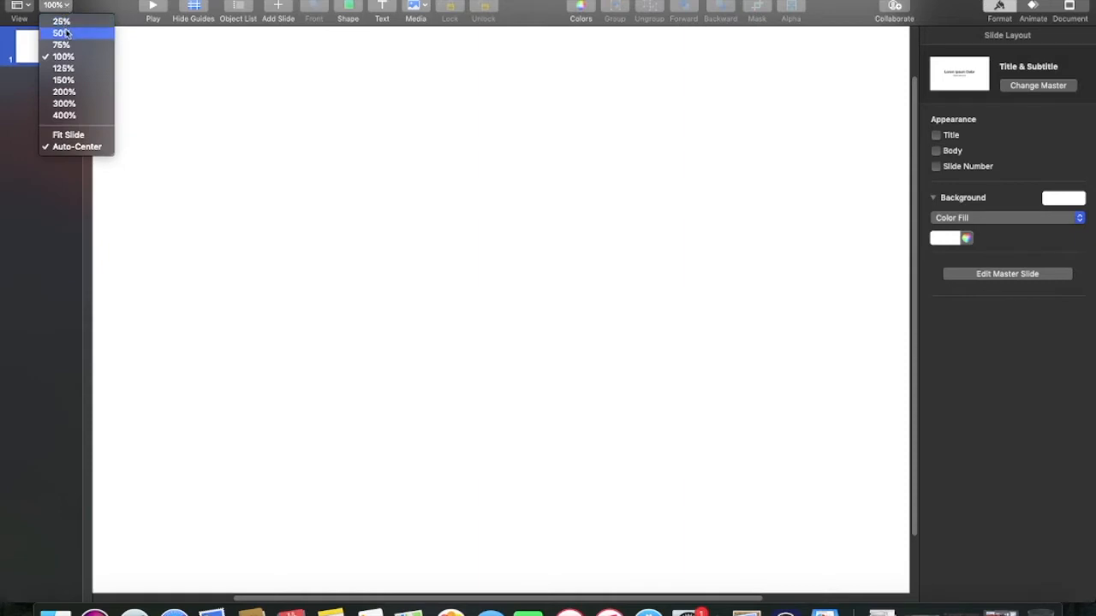
left_click(66, 34)
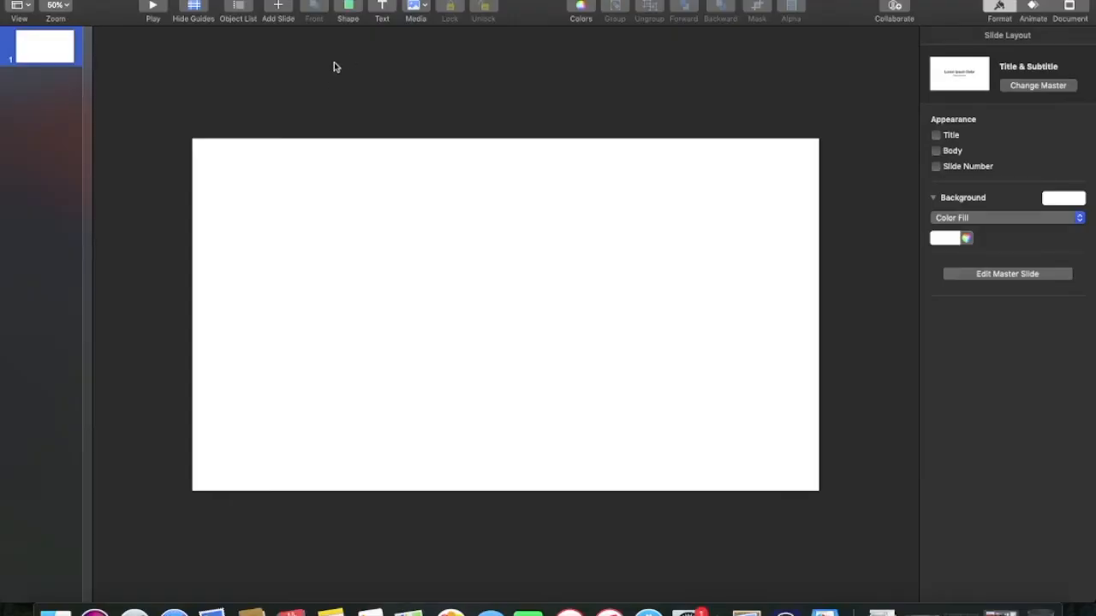
left_click(348, 9)
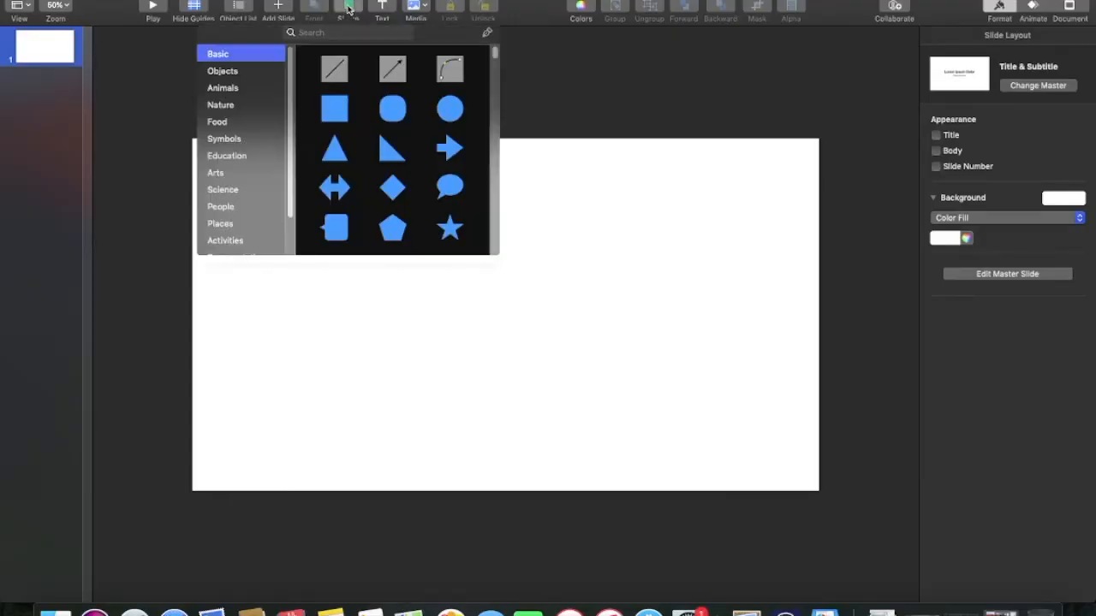
left_click(335, 110)
left_click_drag(505, 322, 817, 176)
left_click_drag(506, 170, 507, 492)
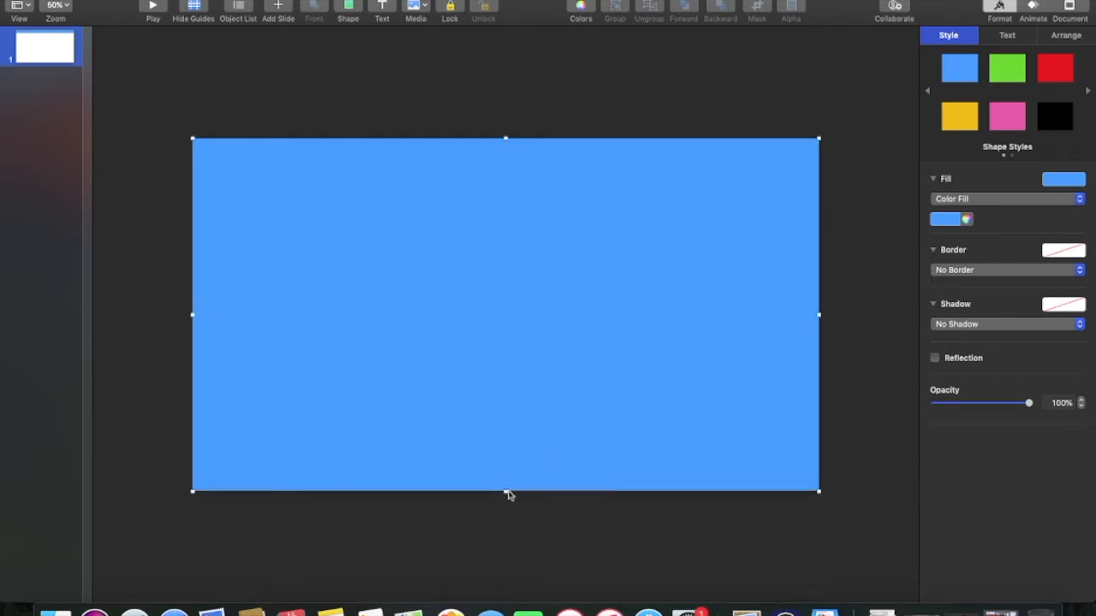
Fill the slide-covering rectangle with solid orange
left_click(939, 222)
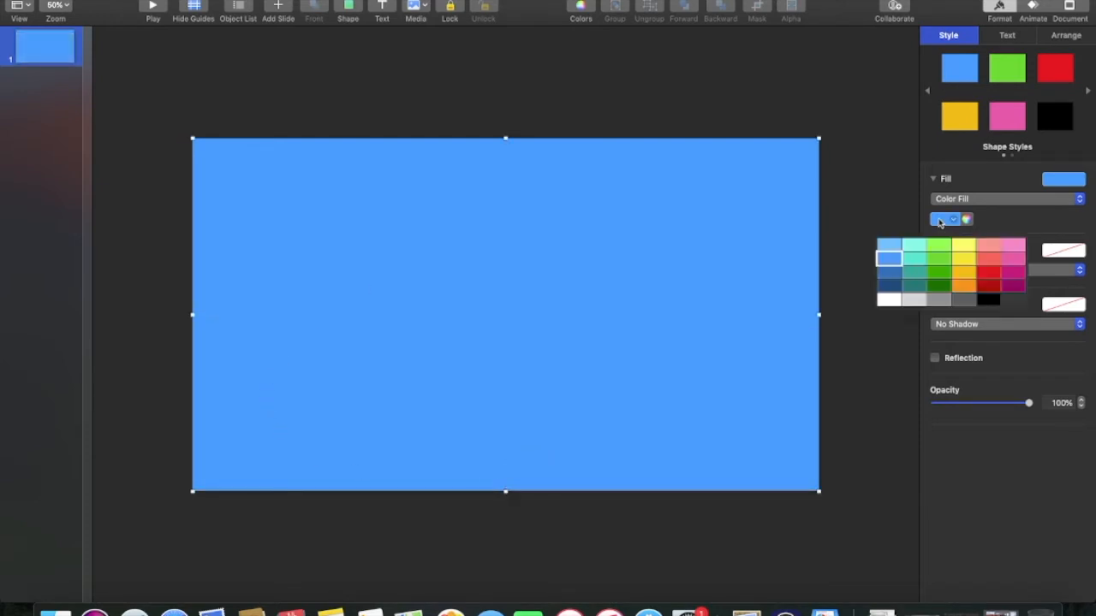
left_click(961, 289)
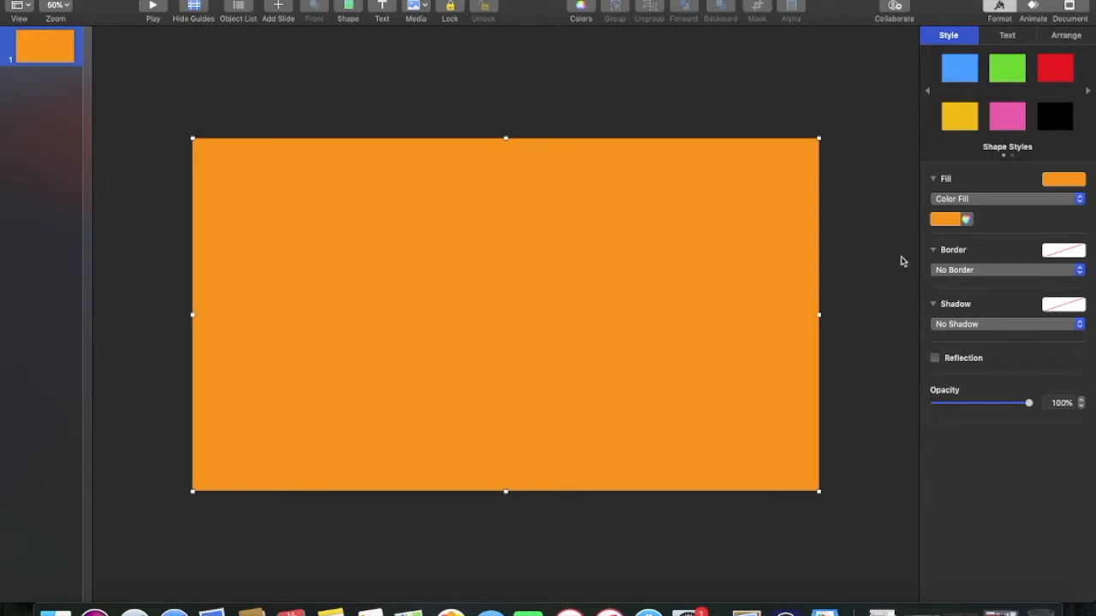
left_click(601, 108)
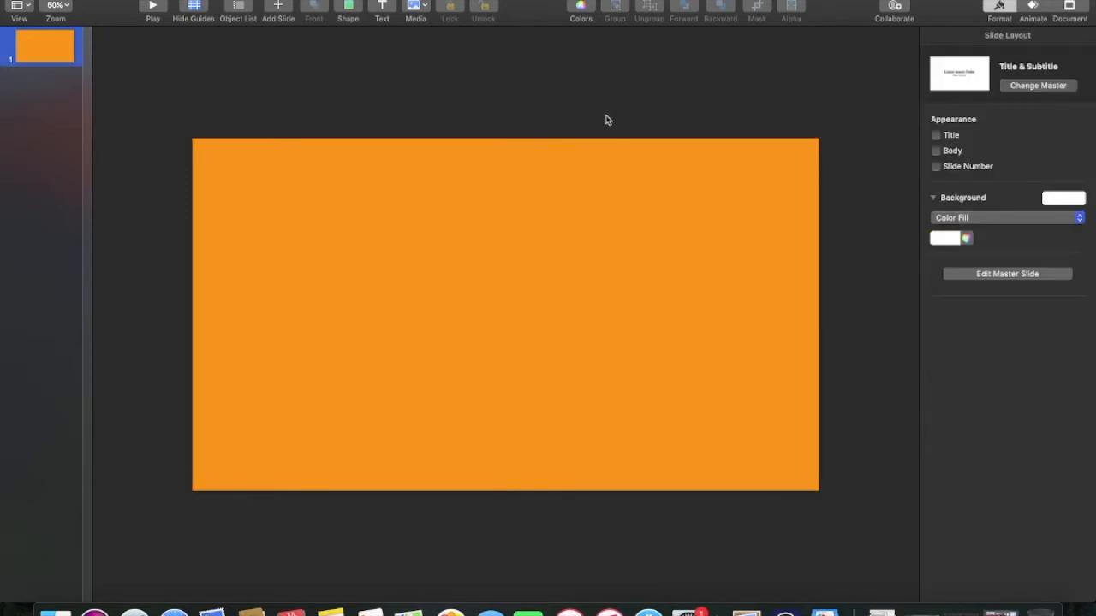
Add a rounded rectangle, reshape it into a long thin bar, and centre it across the lower part of the orange rectangle
left_click(349, 8)
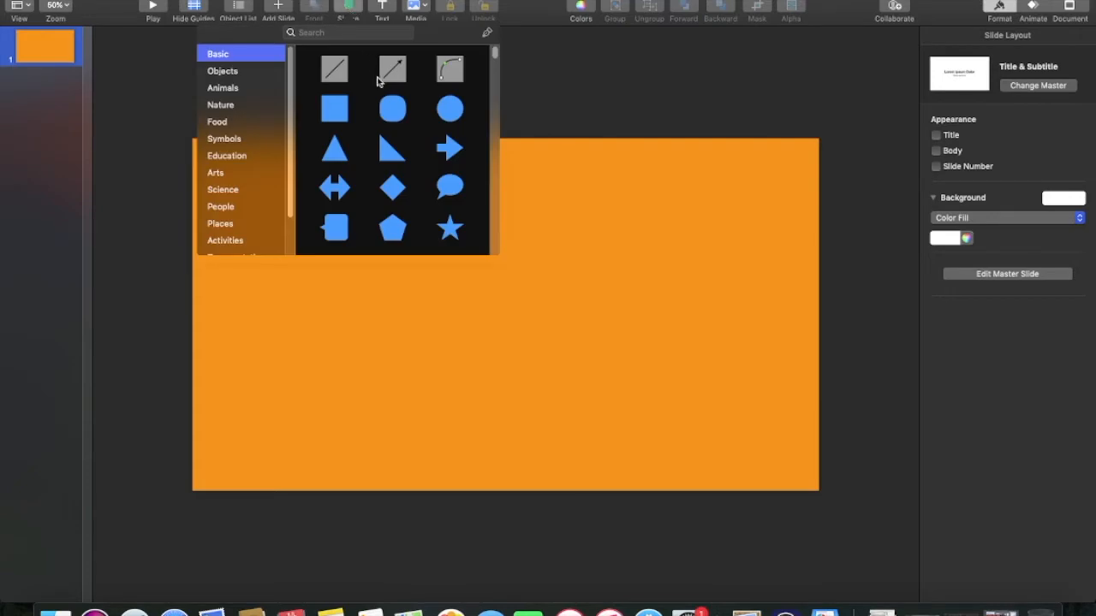
left_click(392, 110)
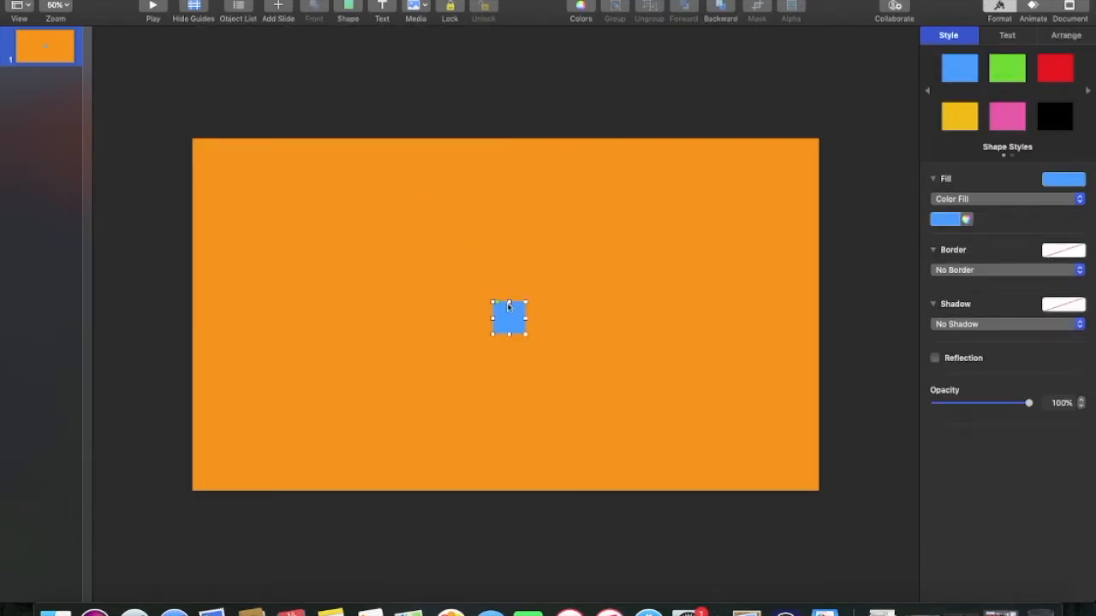
left_click_drag(509, 302, 735, 354)
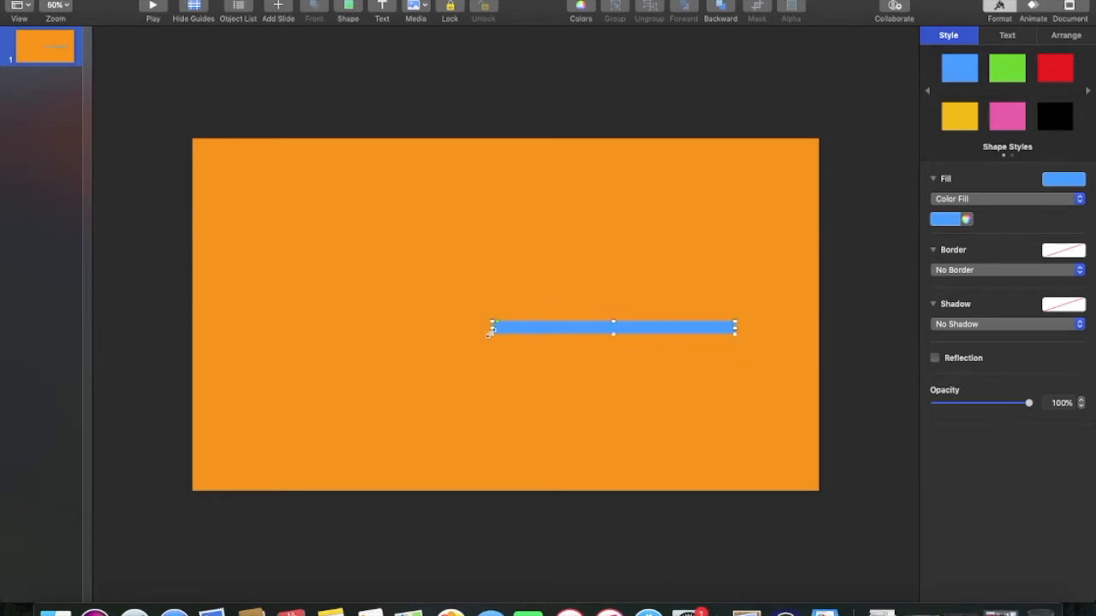
left_click_drag(492, 328, 268, 327)
left_click_drag(485, 331, 486, 425)
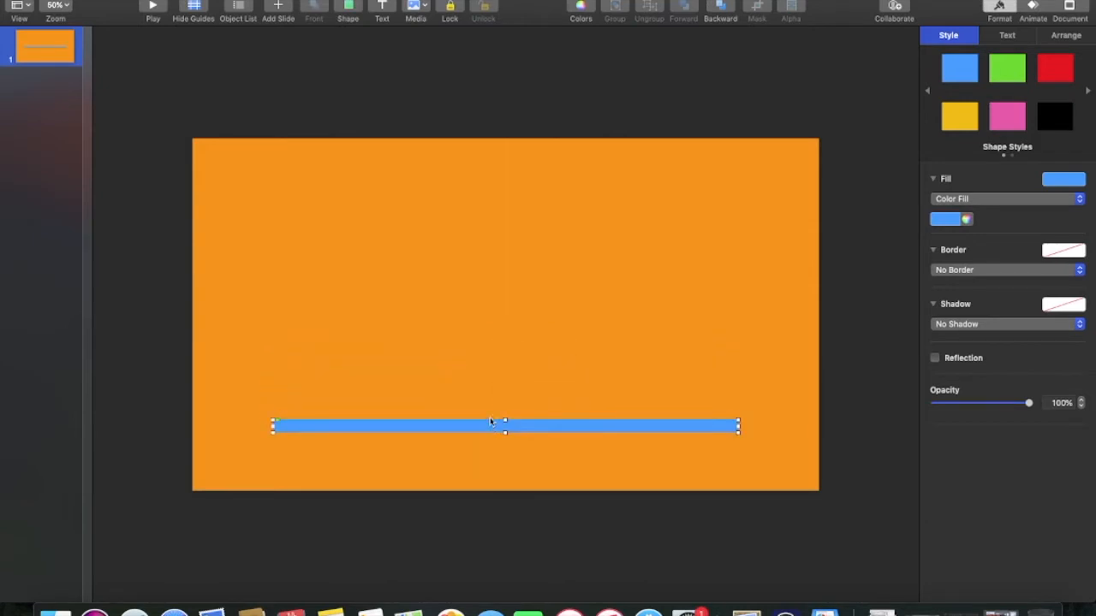
Fill the thin rounded bar with white and give it a white 5 pt line border
left_click(941, 223)
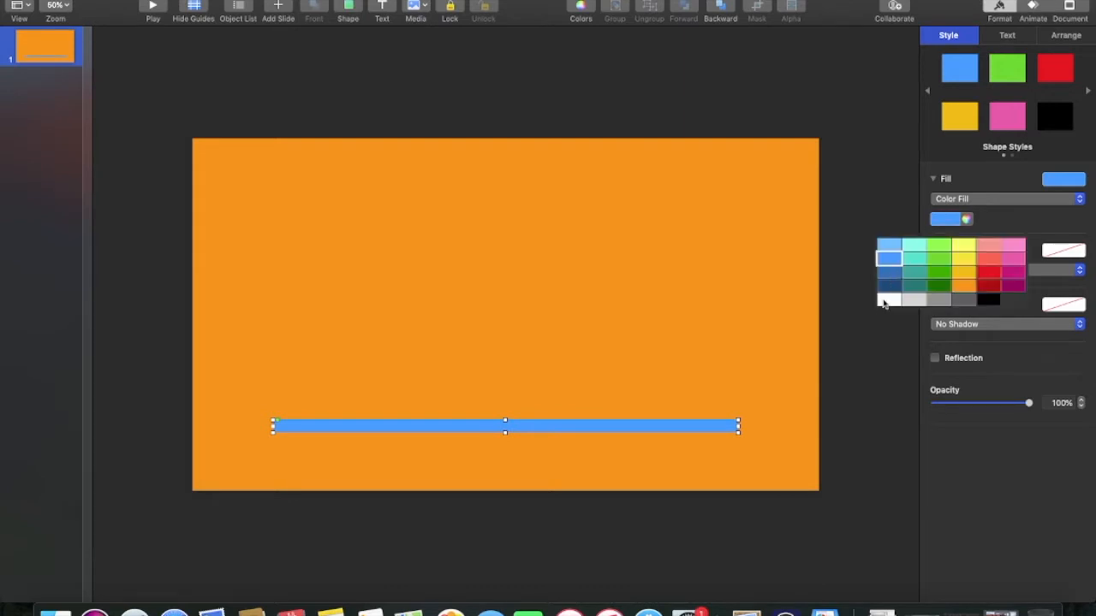
left_click(887, 300)
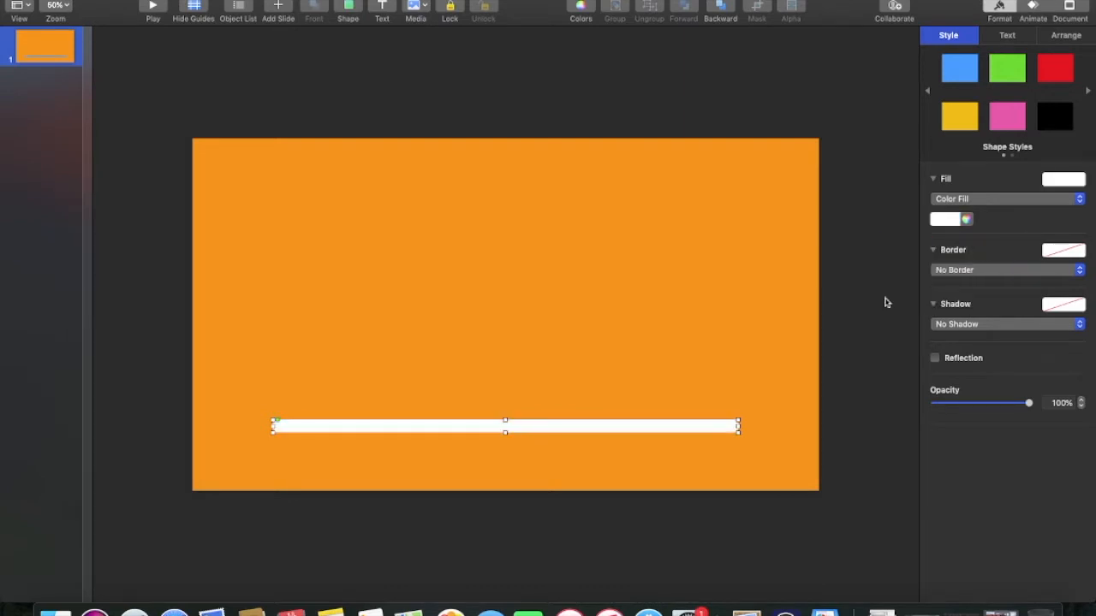
left_click(961, 272)
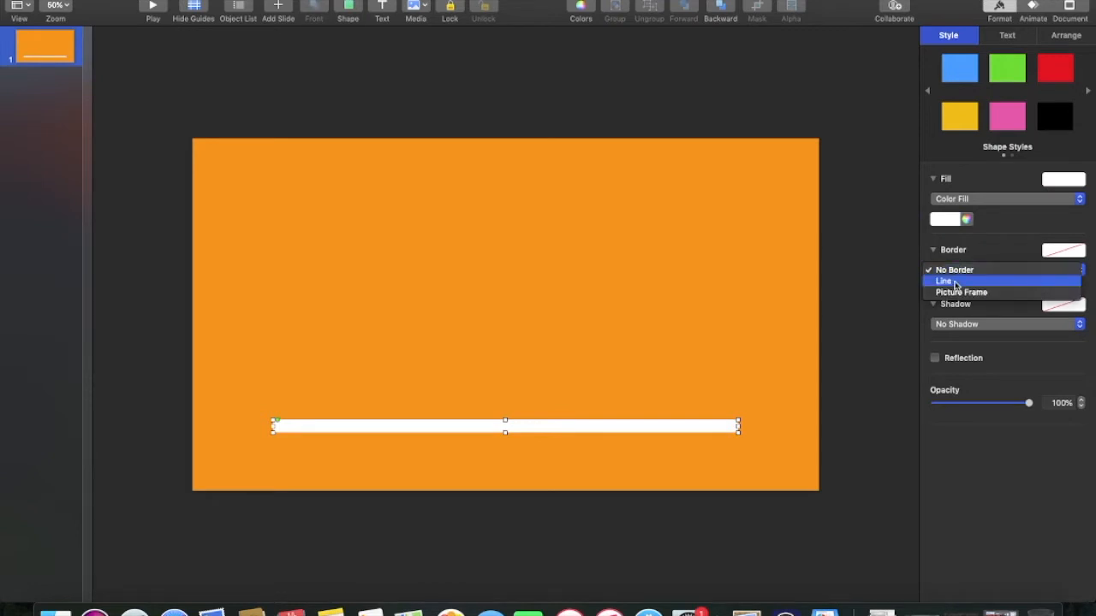
left_click(956, 285)
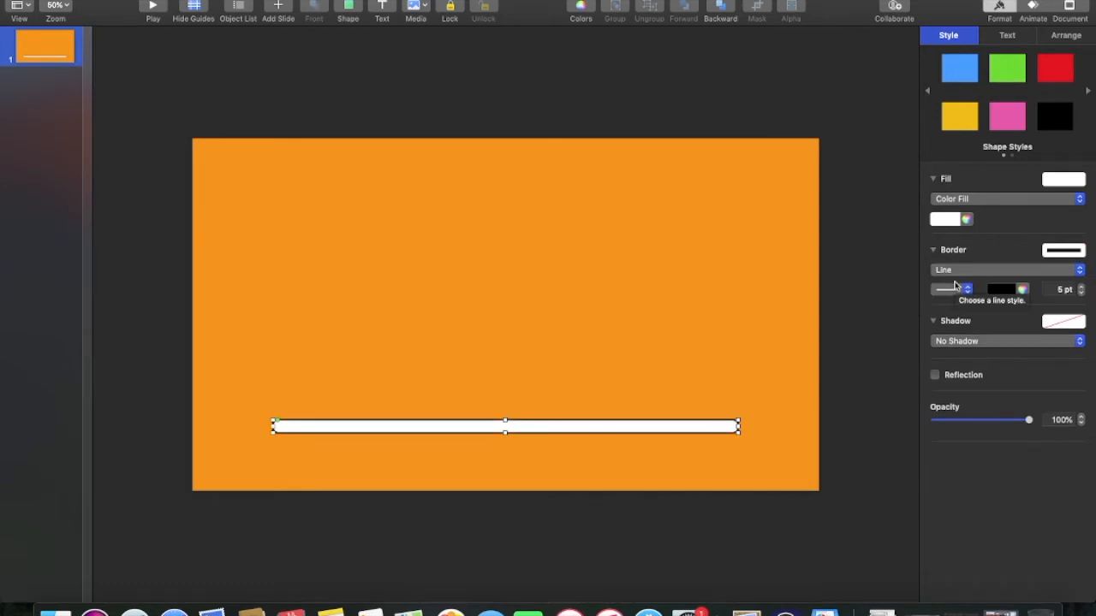
left_click(999, 292)
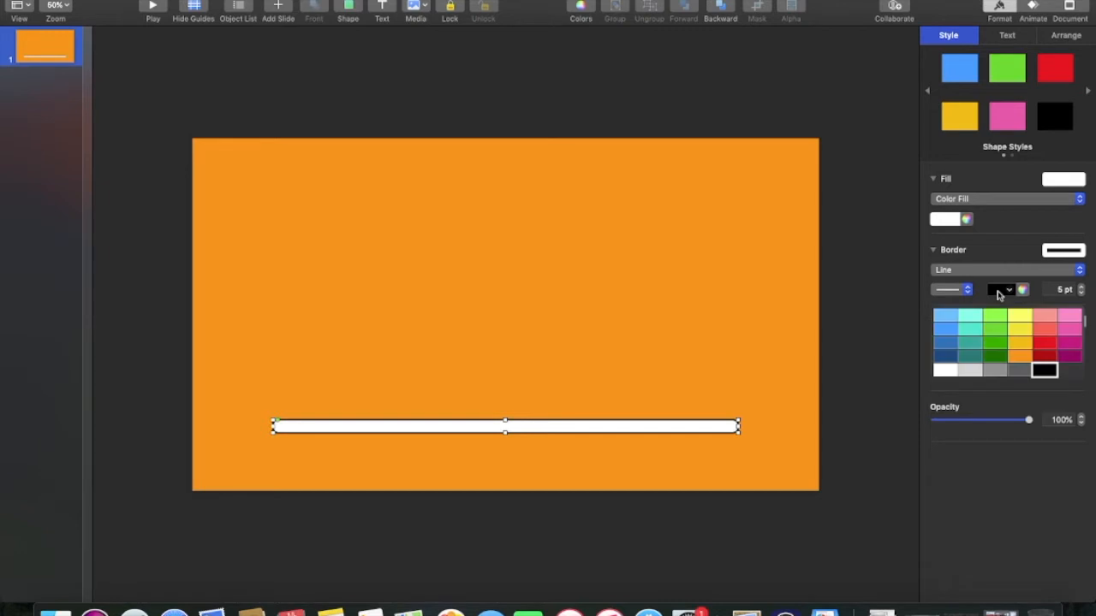
left_click(945, 371)
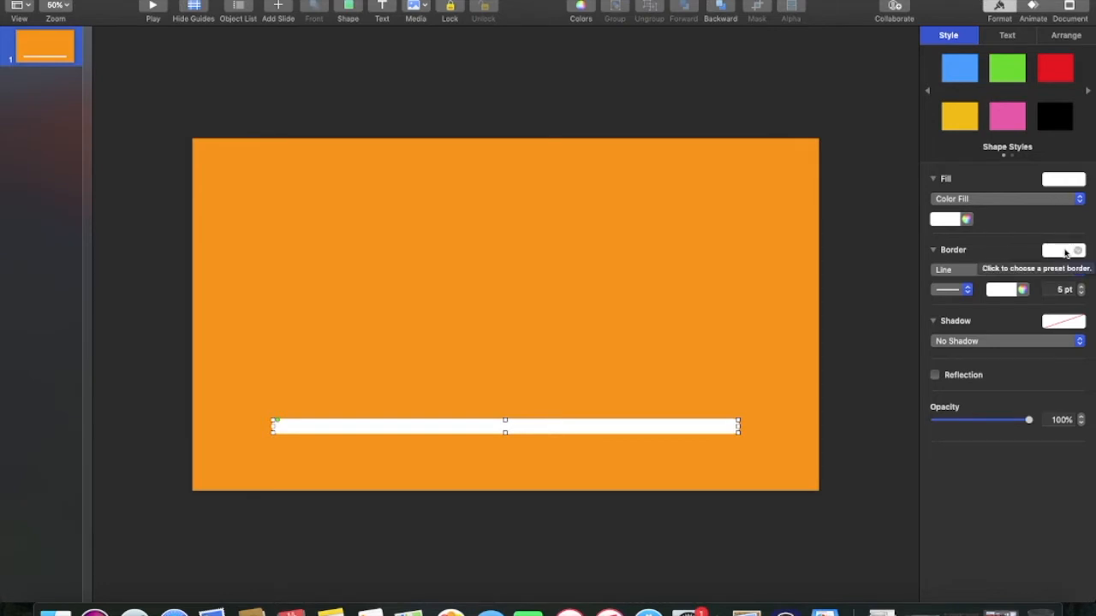
Try to subtract the white rounded bar from the orange rectangle
left_click(656, 346)
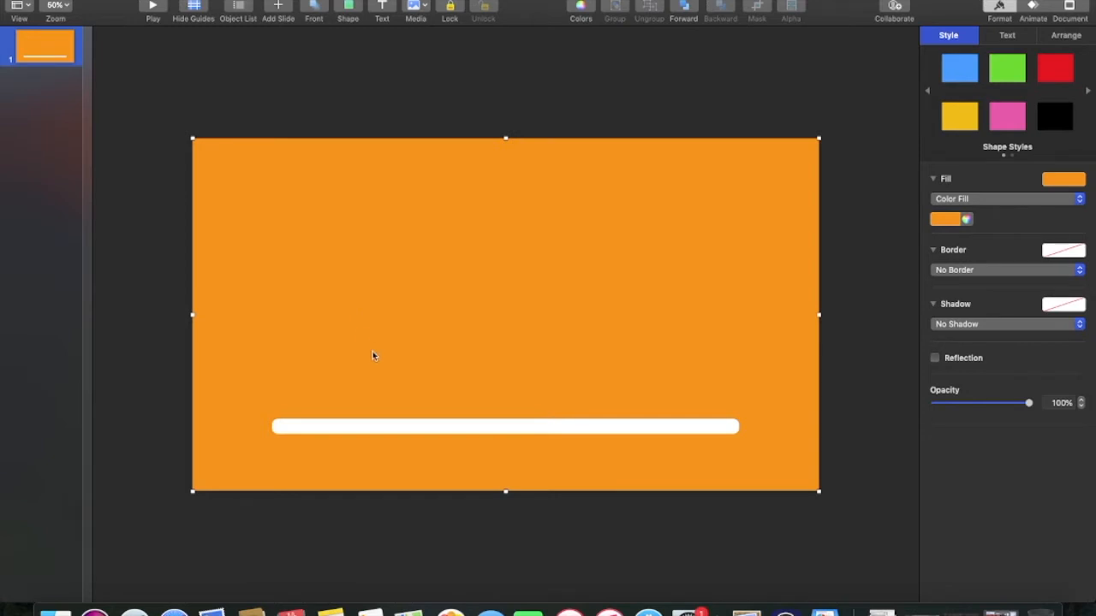
left_click(503, 428, "shift")
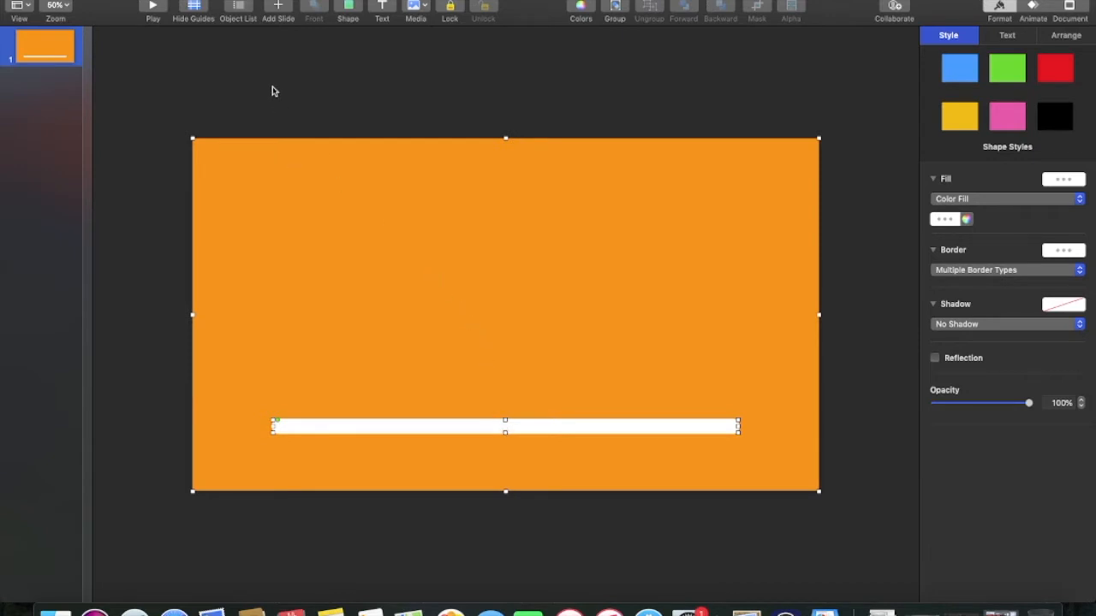
left_click(222, 0)
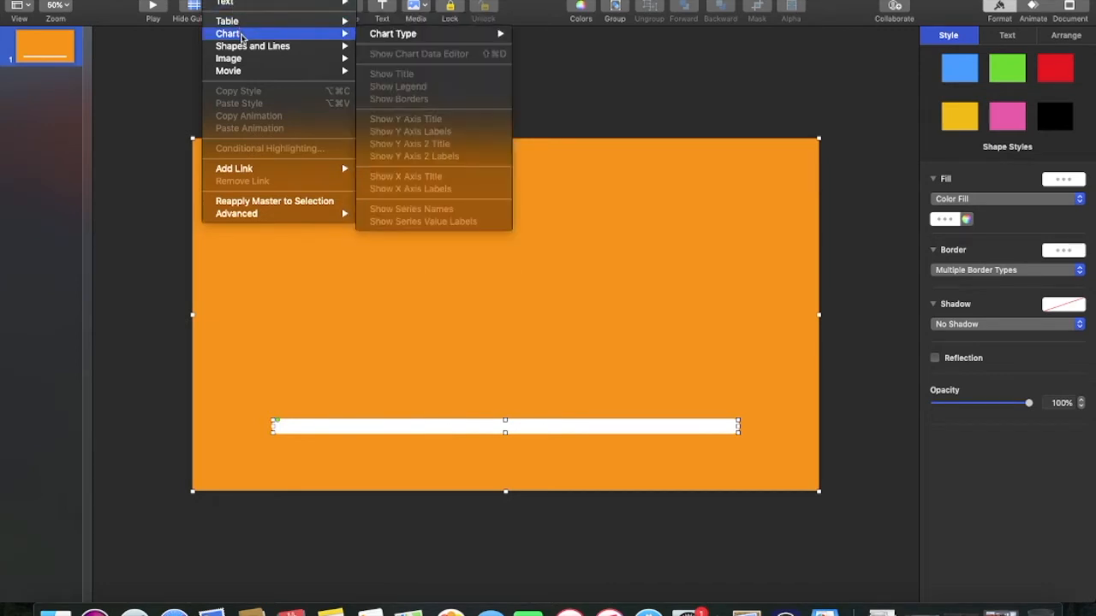
mouse_move(255, 48)
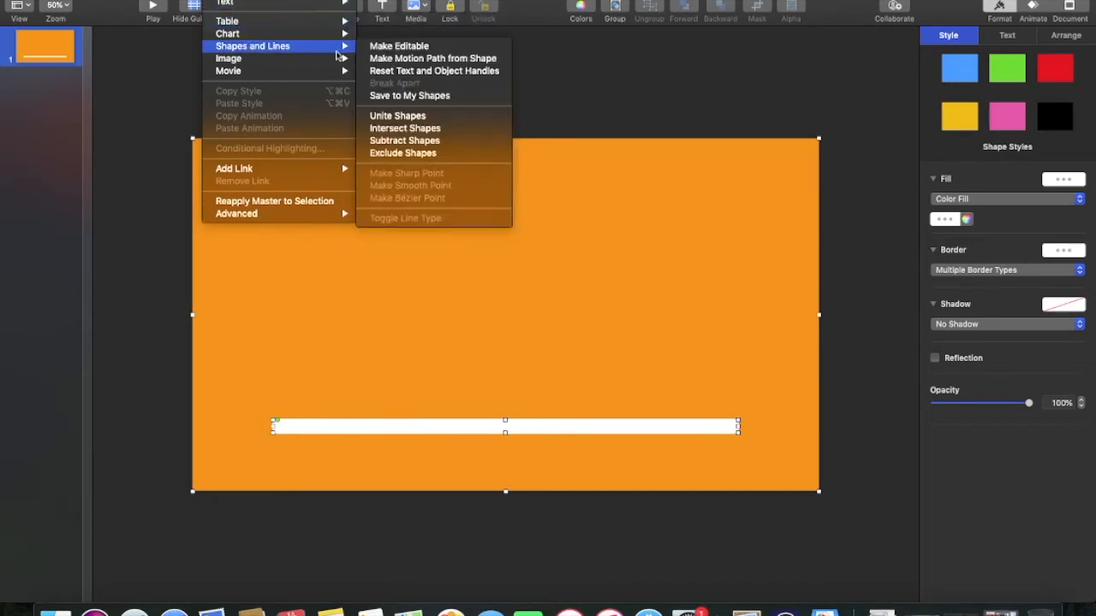
mouse_move(343, 48)
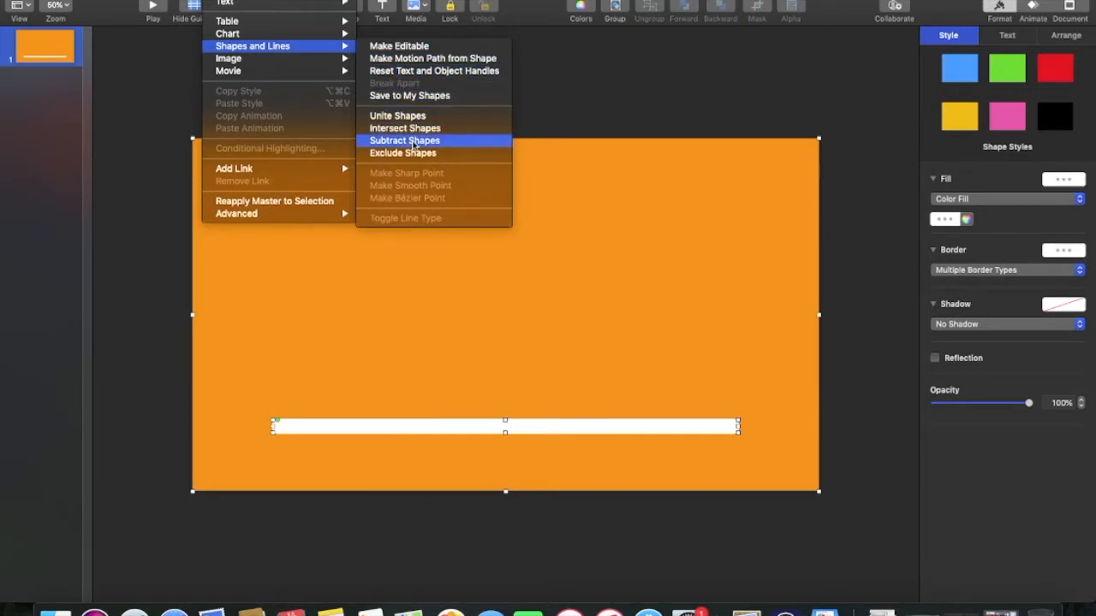
left_click(414, 140)
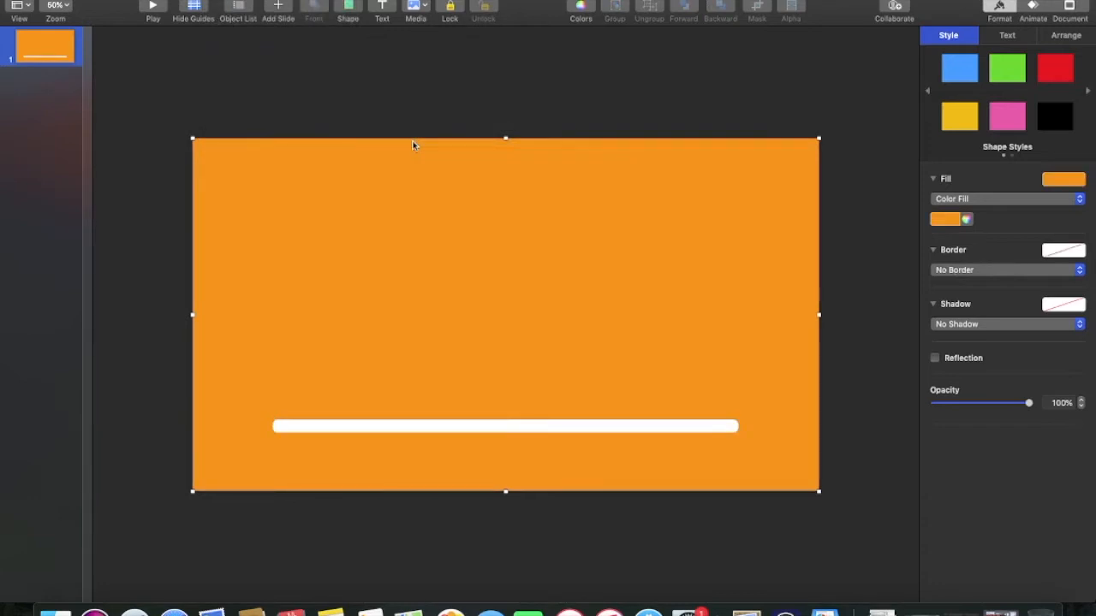
Place a copy of the white bar slightly above the original, and subtract the original bar from the orange rectangle
left_click(399, 432)
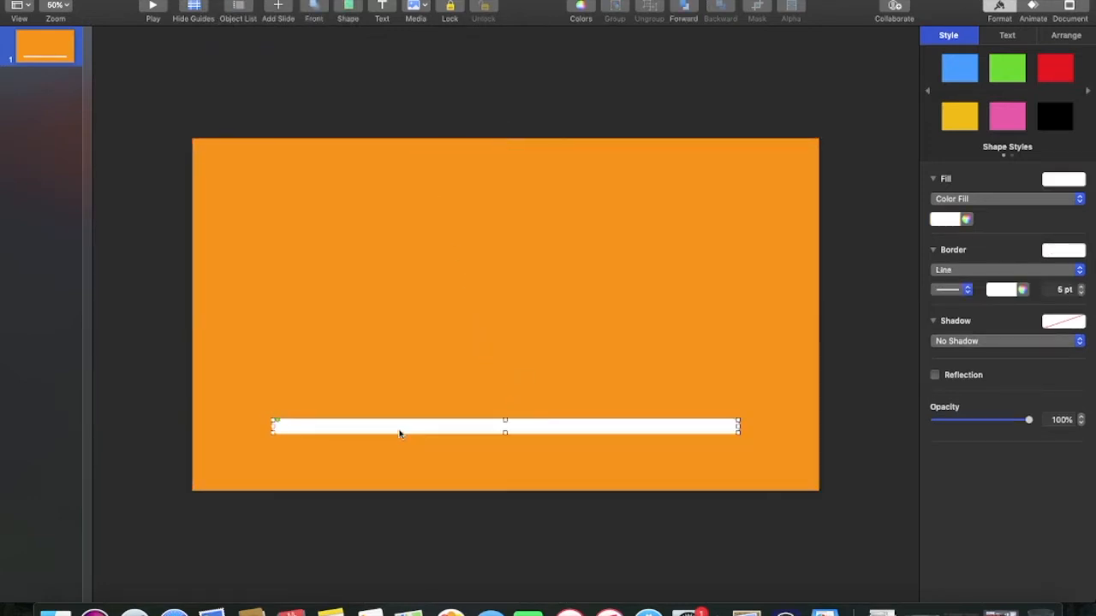
left_click_drag(399, 432, 383, 379)
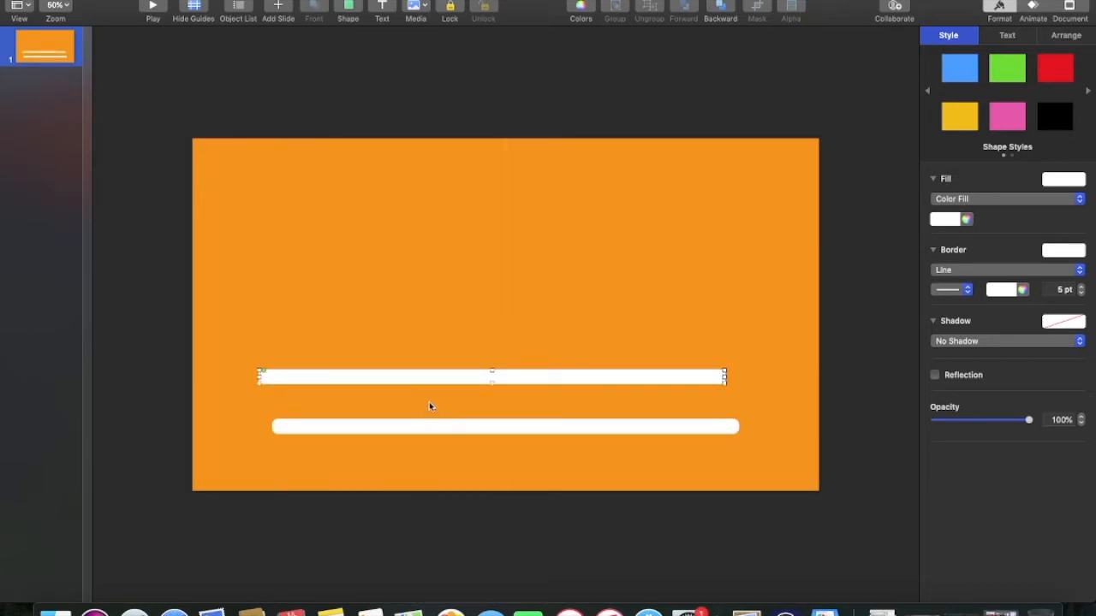
left_click(220, 419)
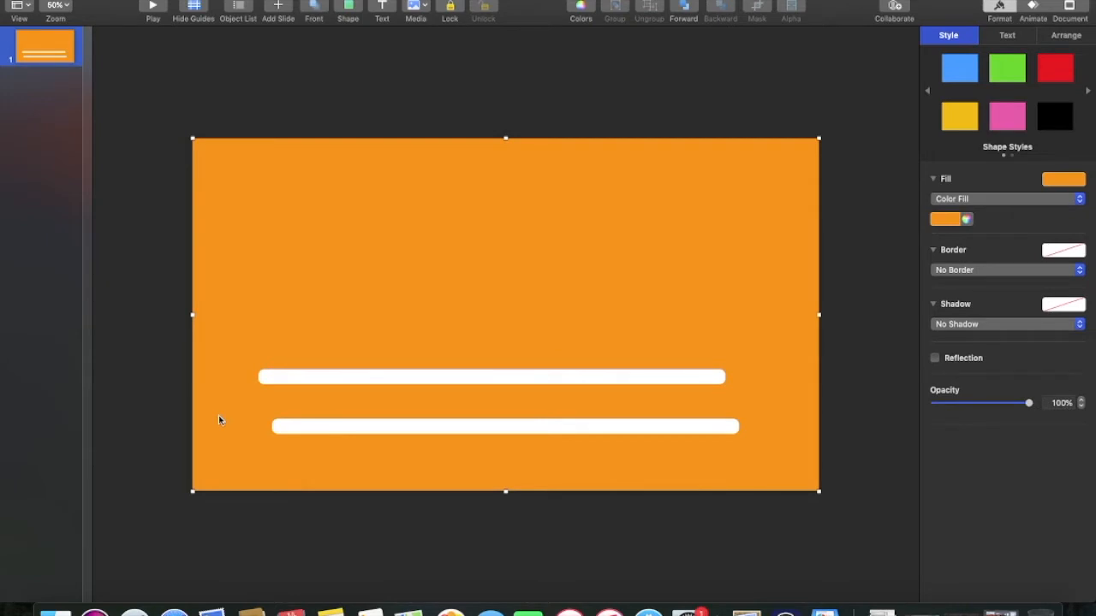
left_click(304, 431, "shift")
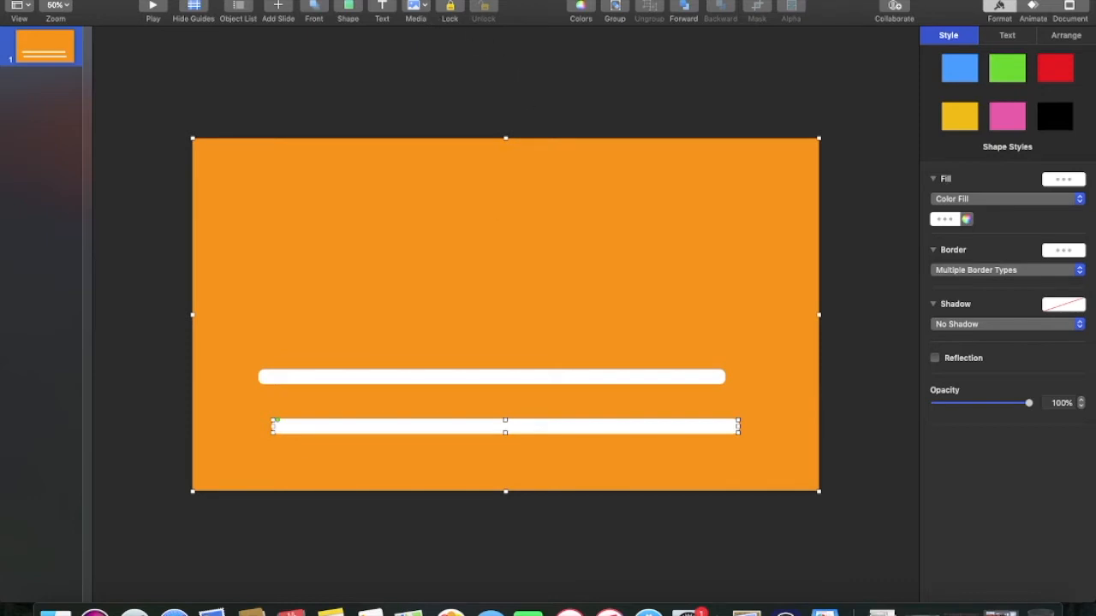
left_click(223, 0)
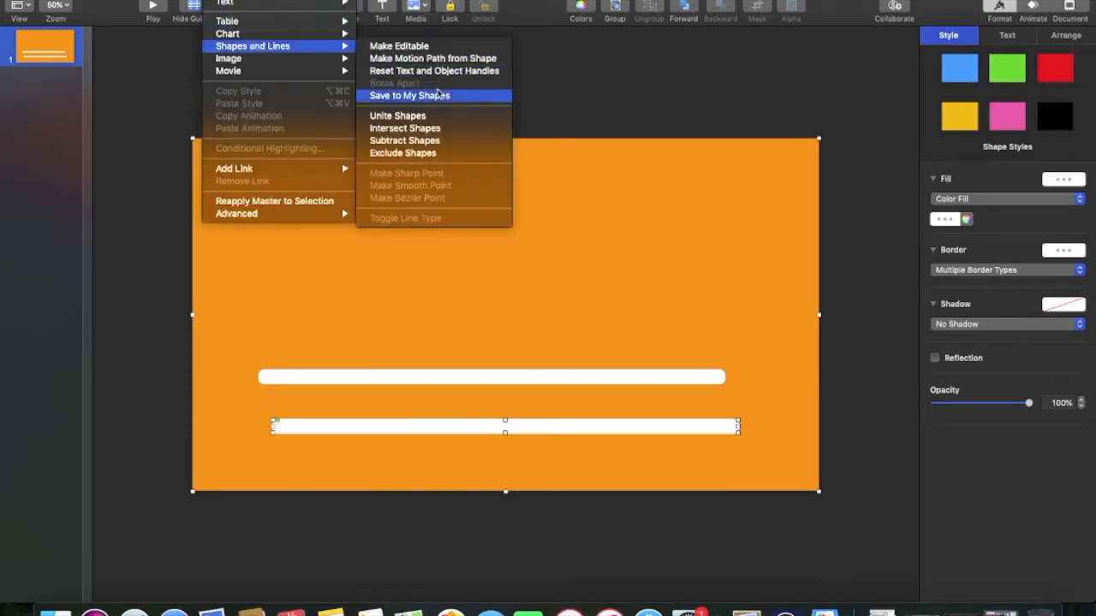
left_click(450, 142)
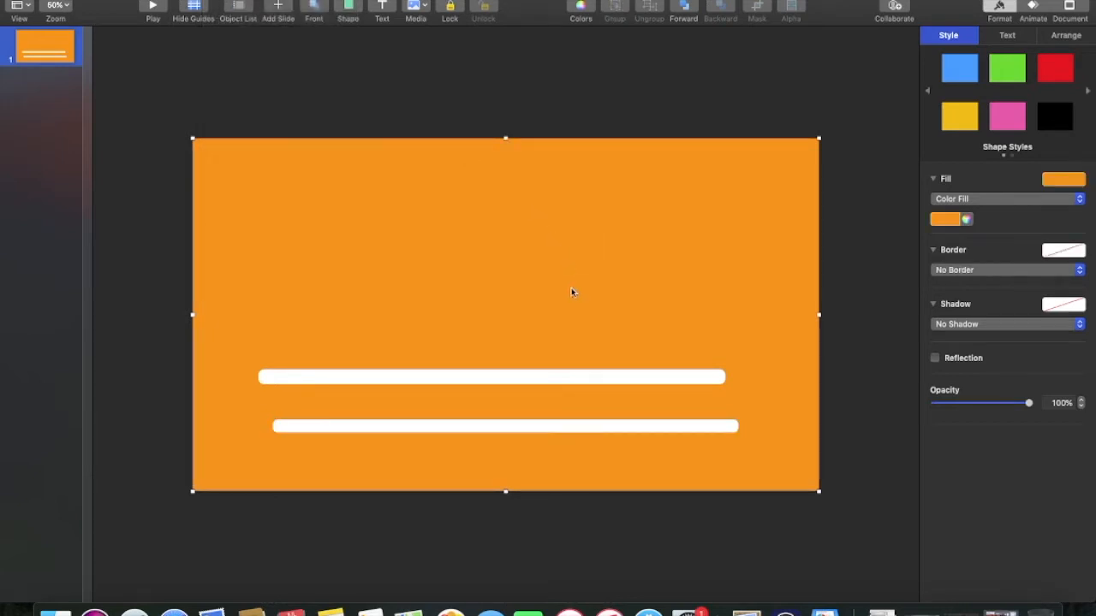
Stretch the copied white bar in both directions so it spans the full width of the slide
left_click(720, 378)
left_click_drag(723, 377, 817, 377)
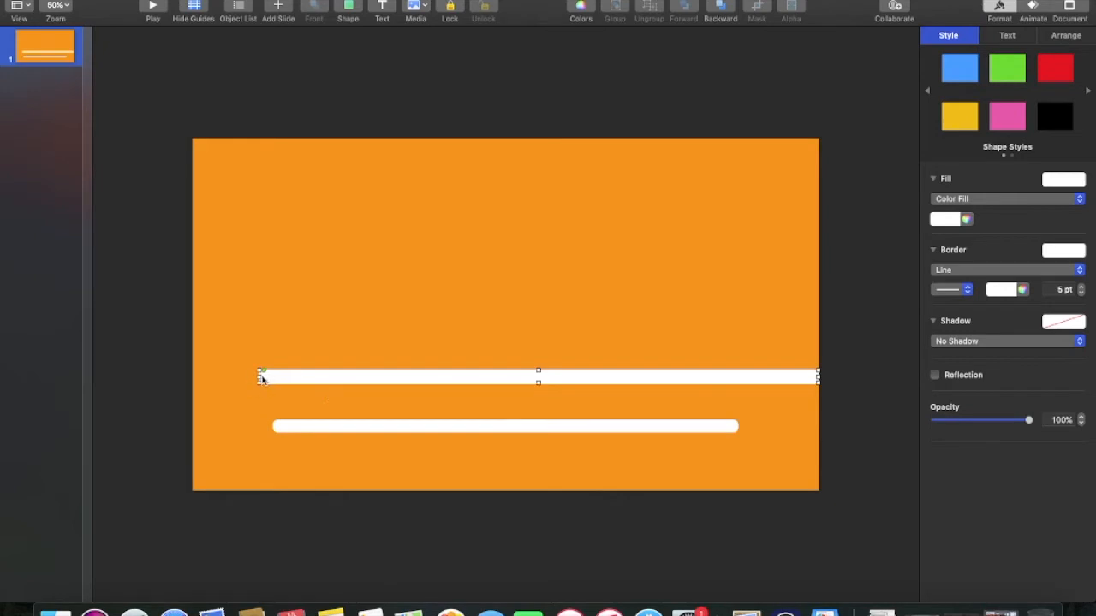
left_click_drag(259, 377, 193, 377)
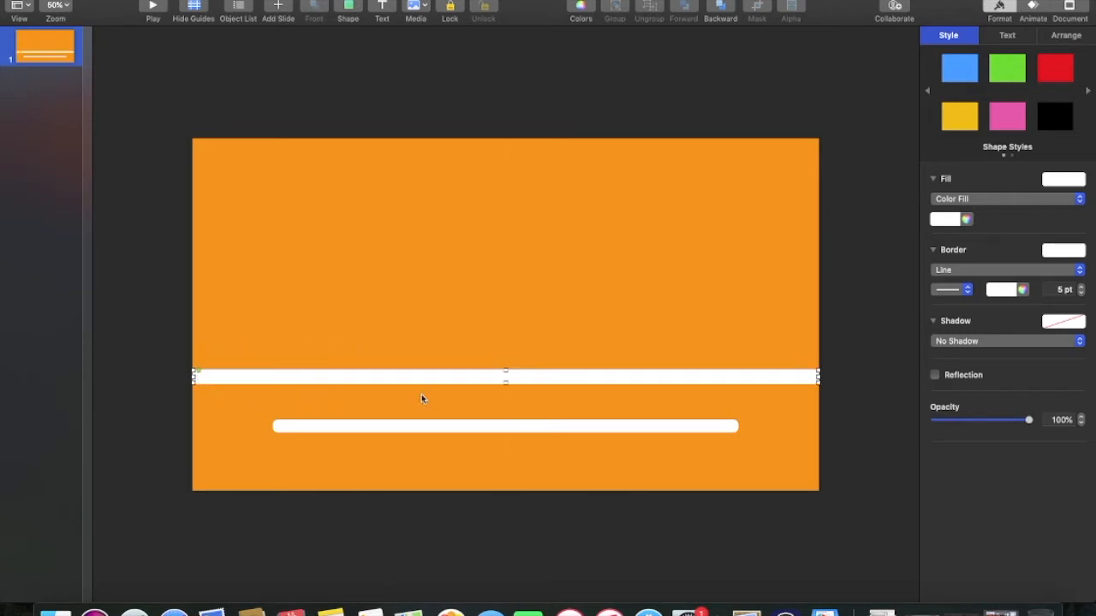
Shift the full-width white bar left and down to just above the rounded cut-out and make it thinner, undoing the trial overlap
left_click_drag(434, 381, 345, 408)
mouse_move(416, 401)
left_mouse_down()
mouse_move(399, 430)
mouse_move(402, 401)
left_mouse_up()
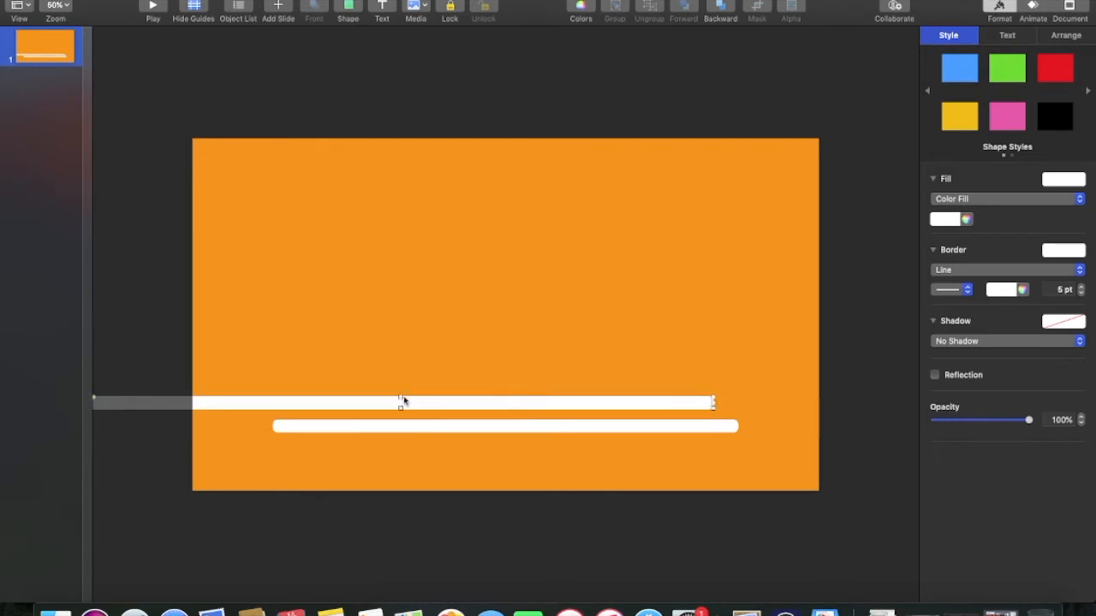
left_click_drag(400, 397, 394, 424)
left_click(394, 428)
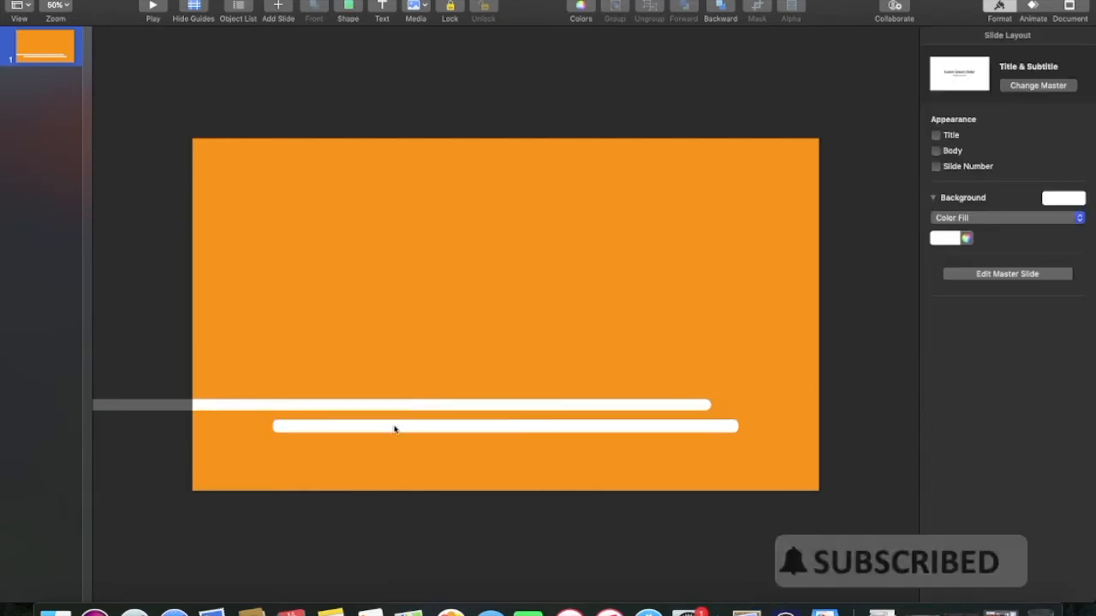
left_click_drag(410, 421, 410, 431)
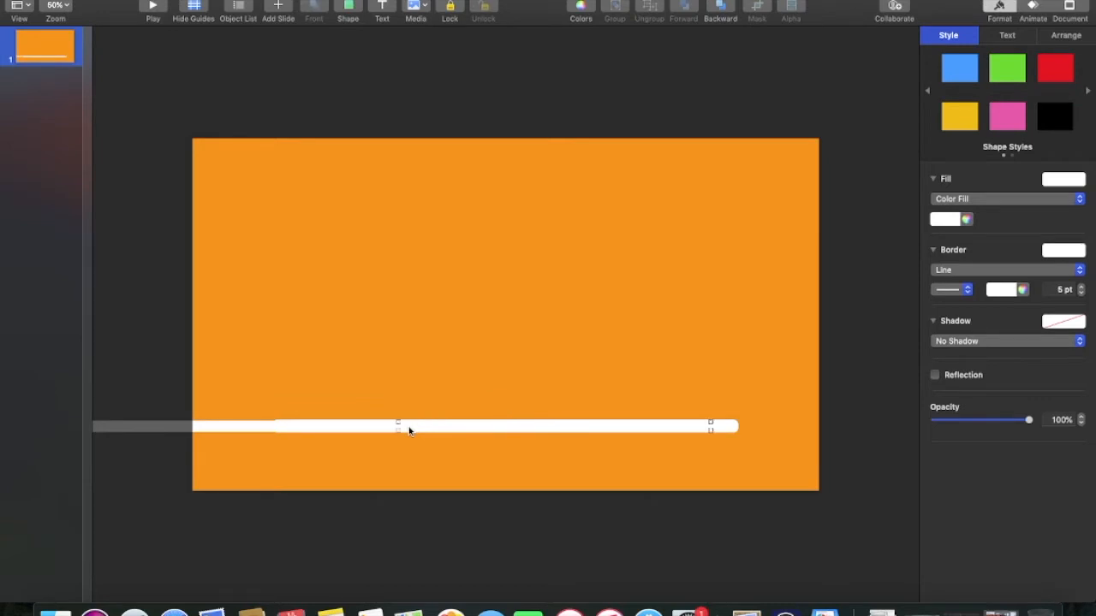
key("super+z")
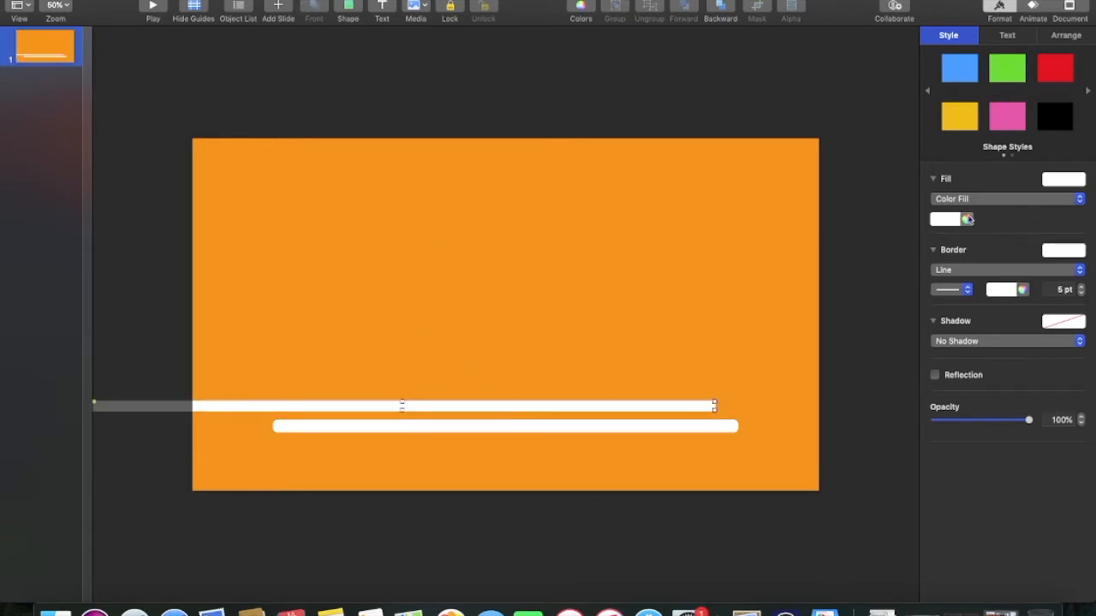
Try a light grey fill on the full-width white bar and a duplicate of it
left_click(944, 220)
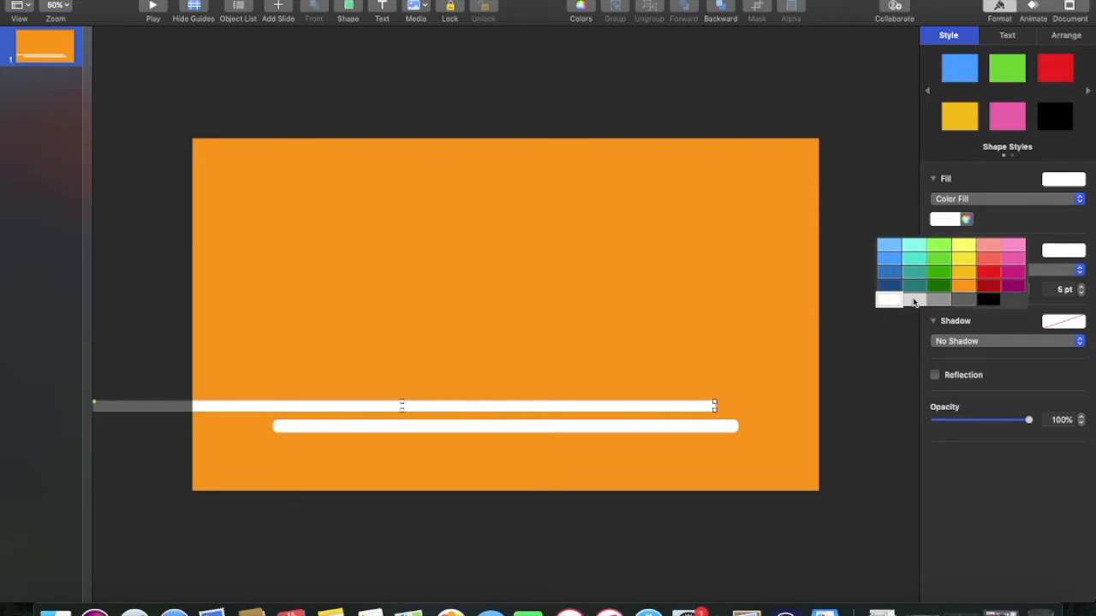
left_click(915, 301)
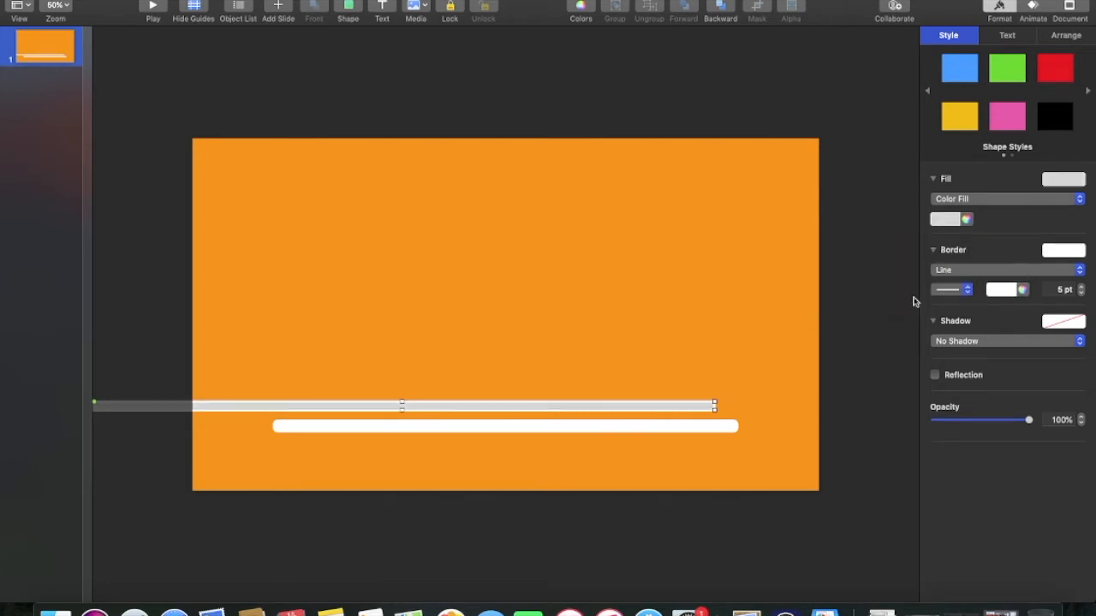
key("super+d")
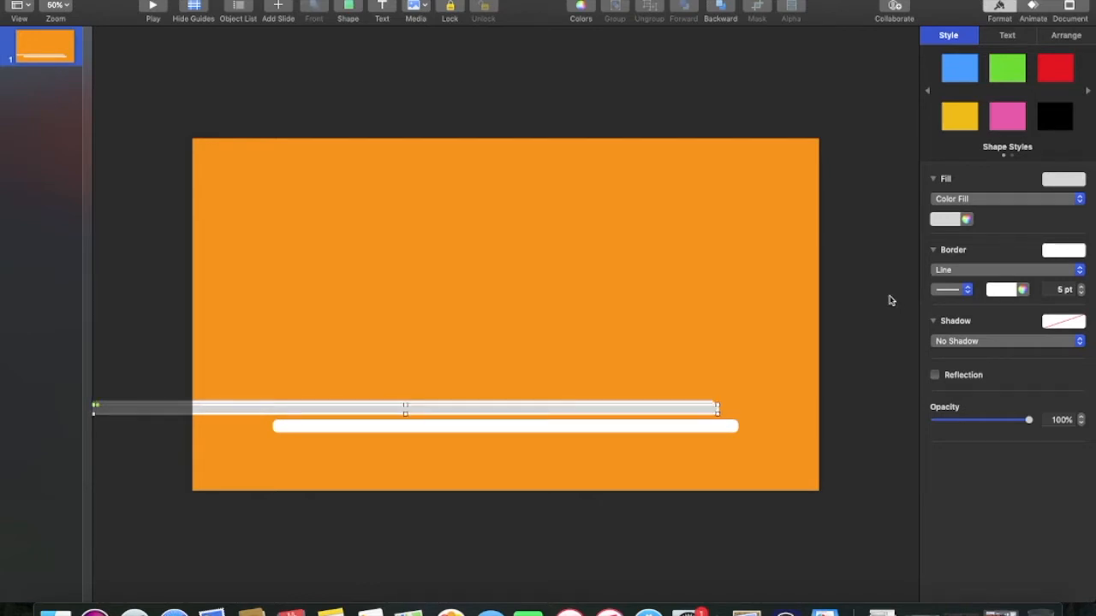
left_click(804, 325)
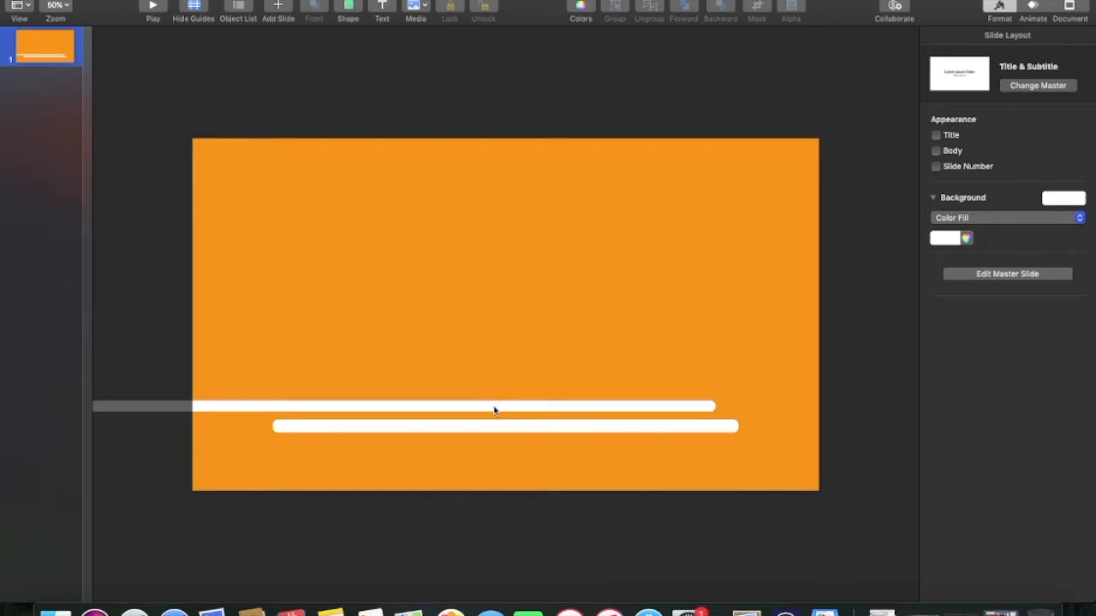
Set the slide background to medium grey, shifting the orange cover aside and back into place over the slide
left_click_drag(556, 348, 559, 366)
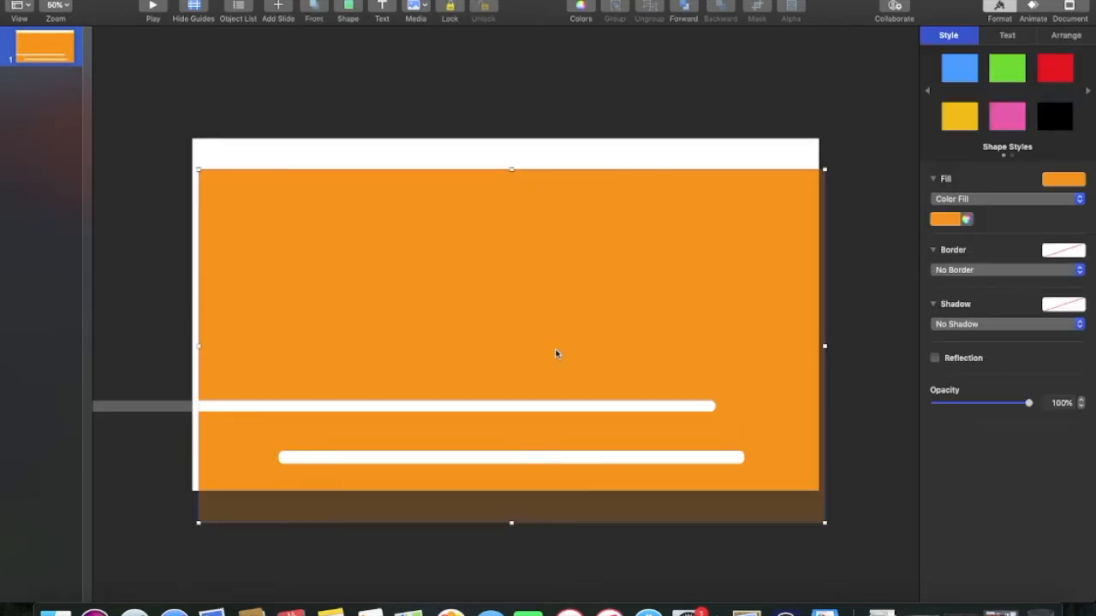
left_click(657, 151)
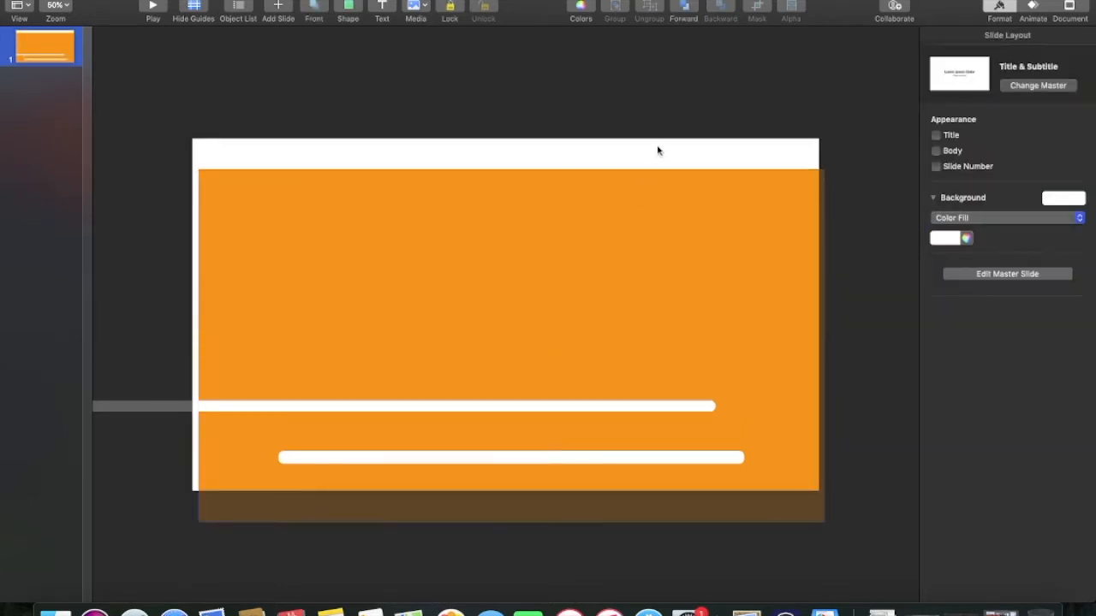
left_click(939, 238)
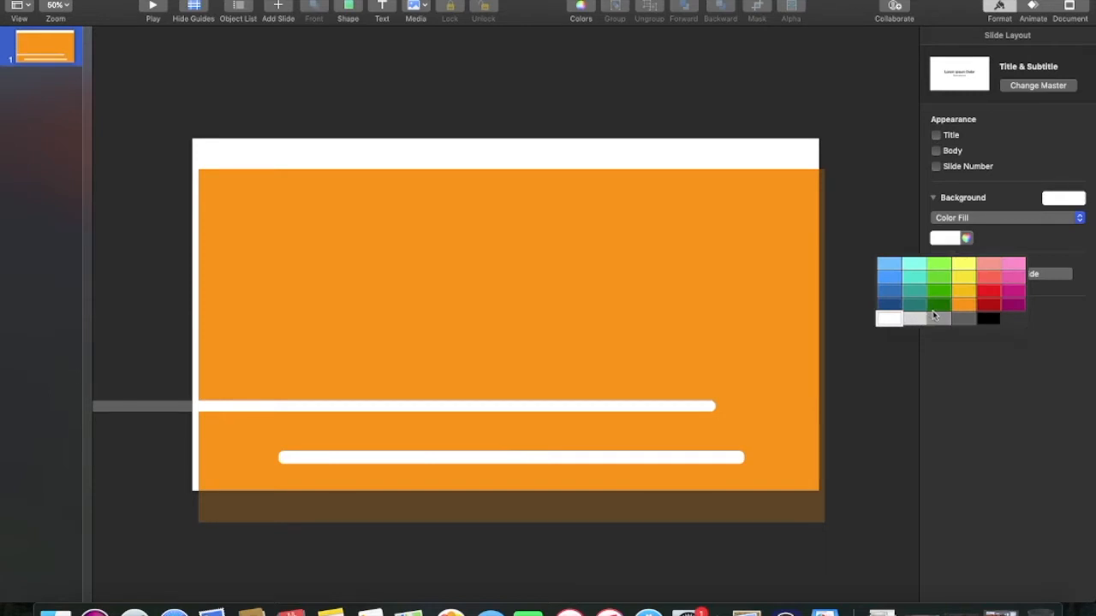
left_click(934, 316)
left_click_drag(600, 287, 584, 261)
Place the full-width white bar over the rounded cut-out and send it backward behind the orange cover
left_click(553, 413)
left_click_drag(553, 413, 568, 432)
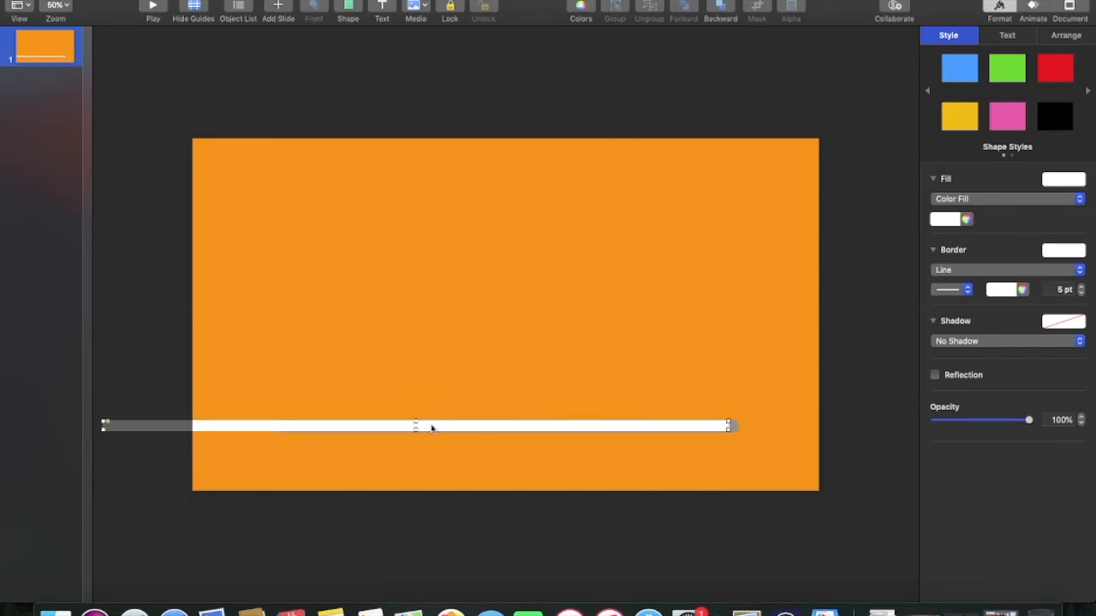
left_click_drag(415, 427, 417, 430)
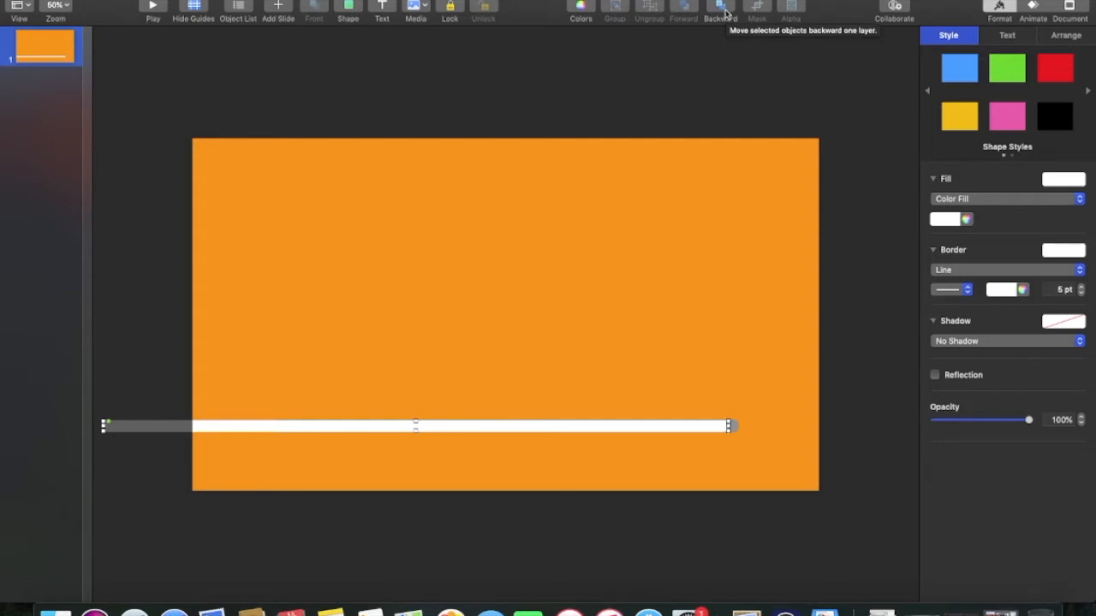
left_click(721, 10)
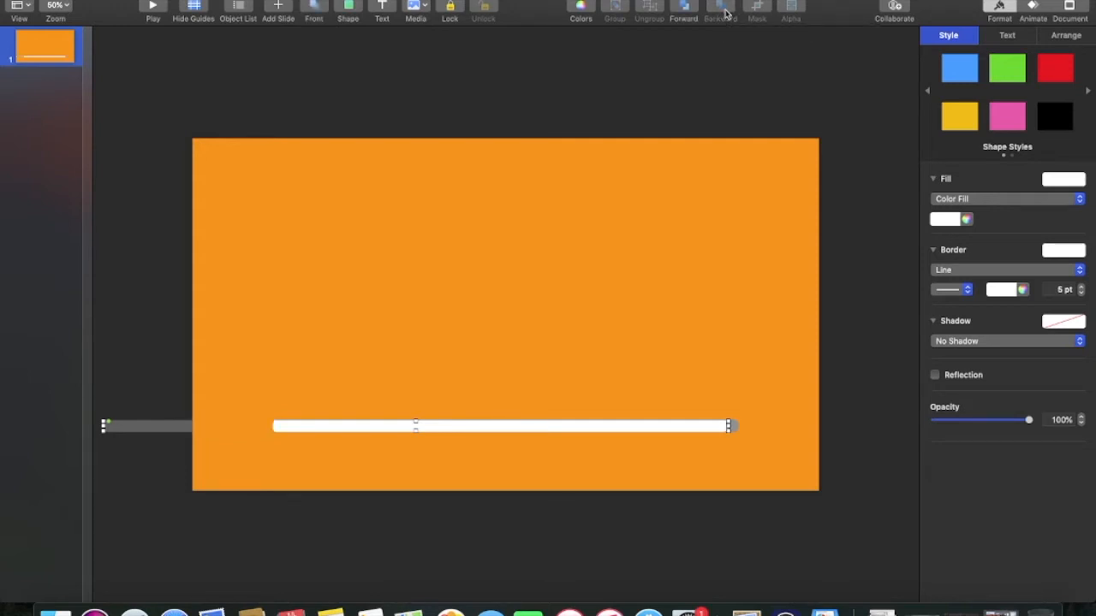
left_click(554, 365)
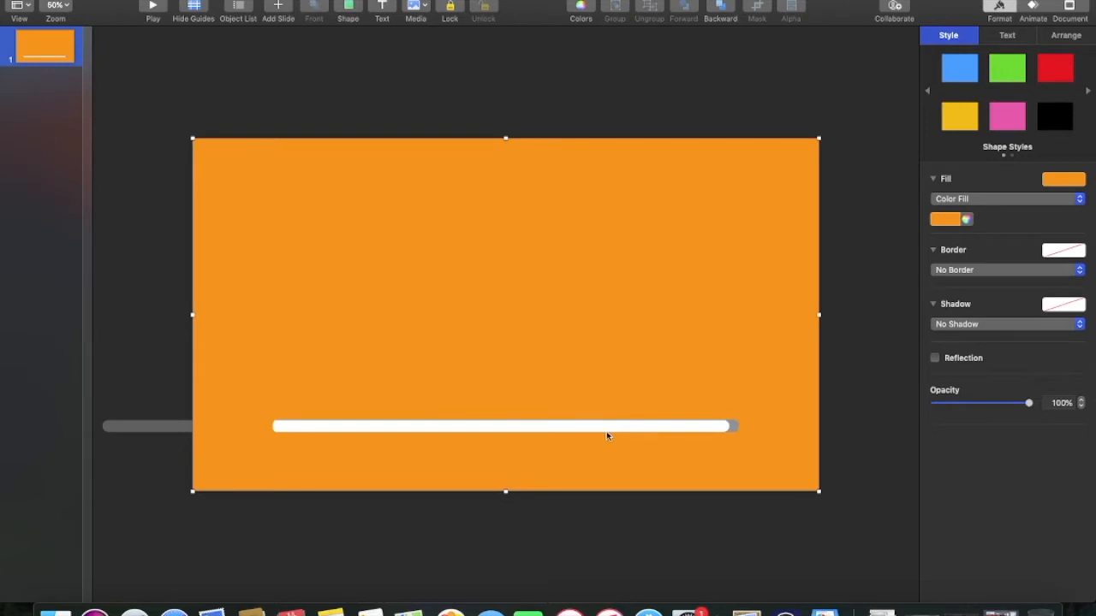
Slide the white bar left behind the orange cover until only its rounded tip shows at the cut-out's left end
left_click_drag(593, 431, 558, 432)
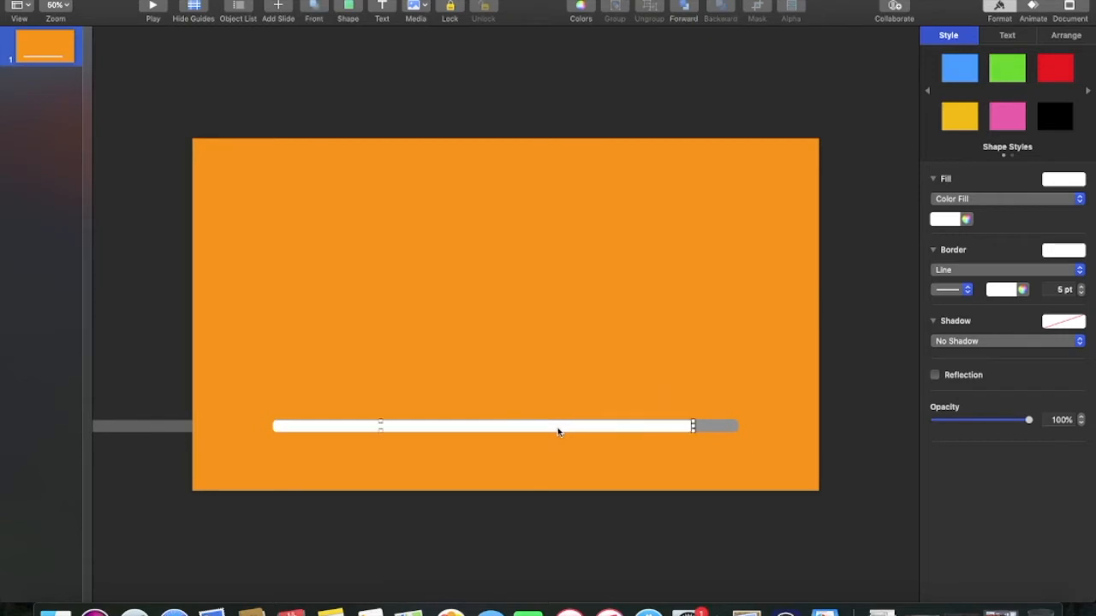
left_click_drag(380, 423, 451, 430)
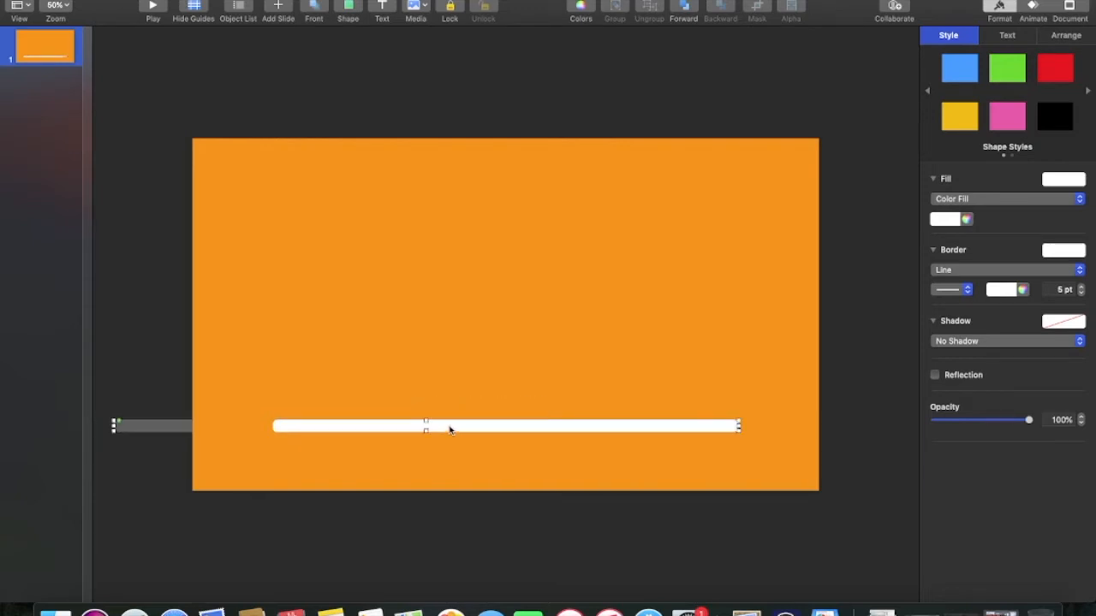
left_click(453, 362)
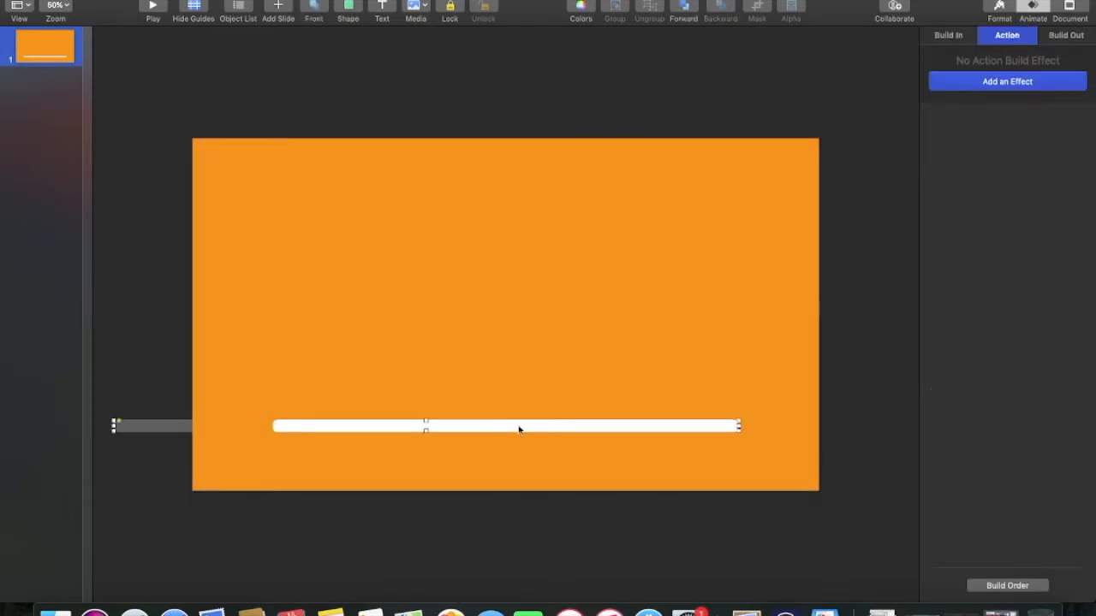
left_click_drag(518, 429, 306, 430)
left_click_drag(457, 426, 267, 426)
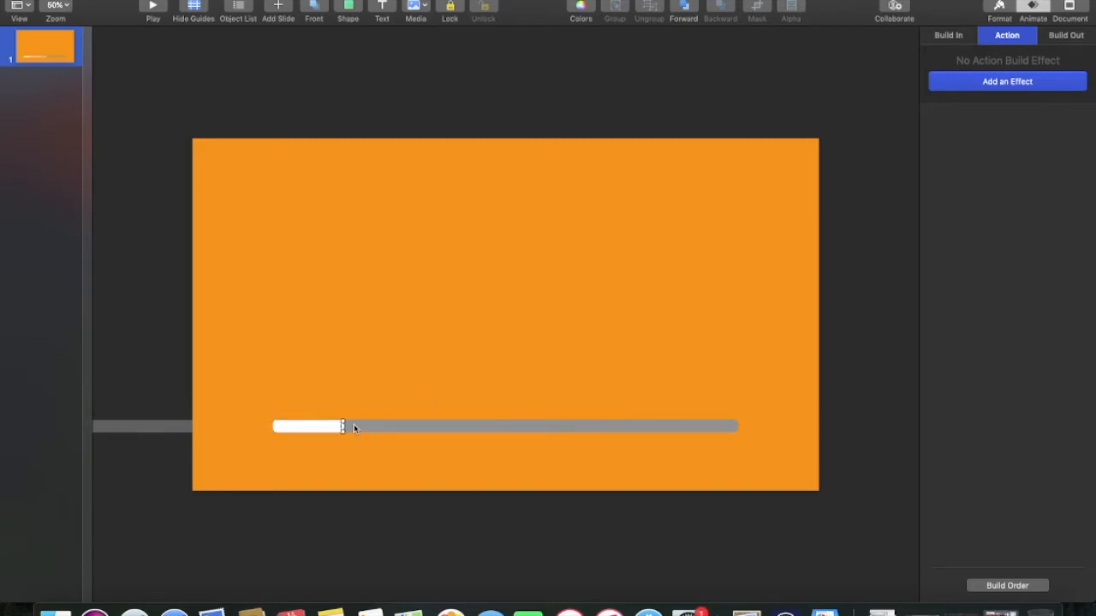
left_click_drag(341, 427, 276, 428)
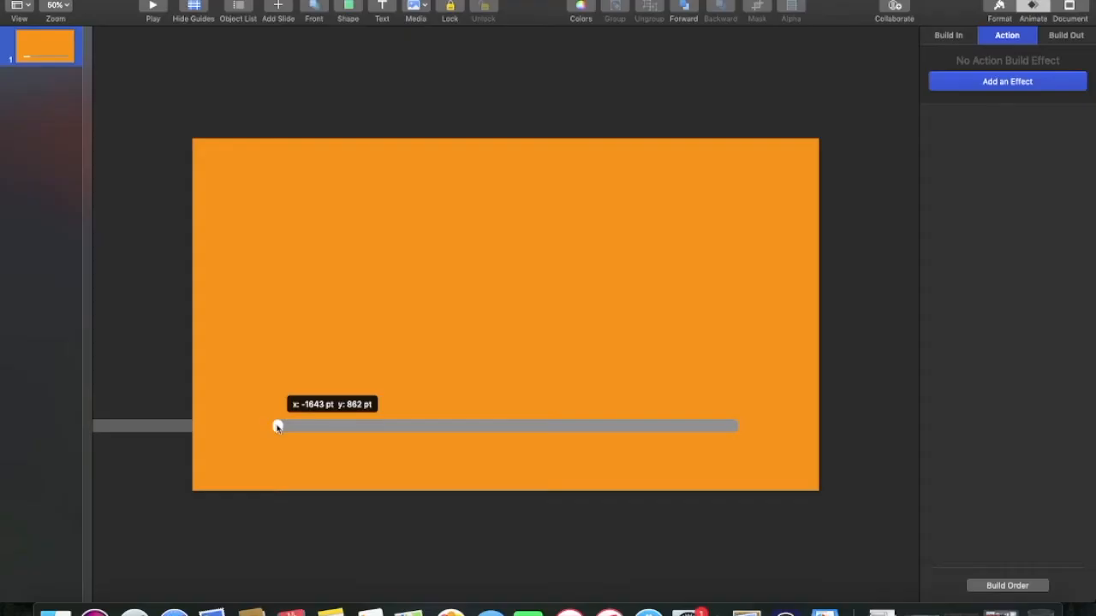
left_click_drag(276, 426, 278, 425)
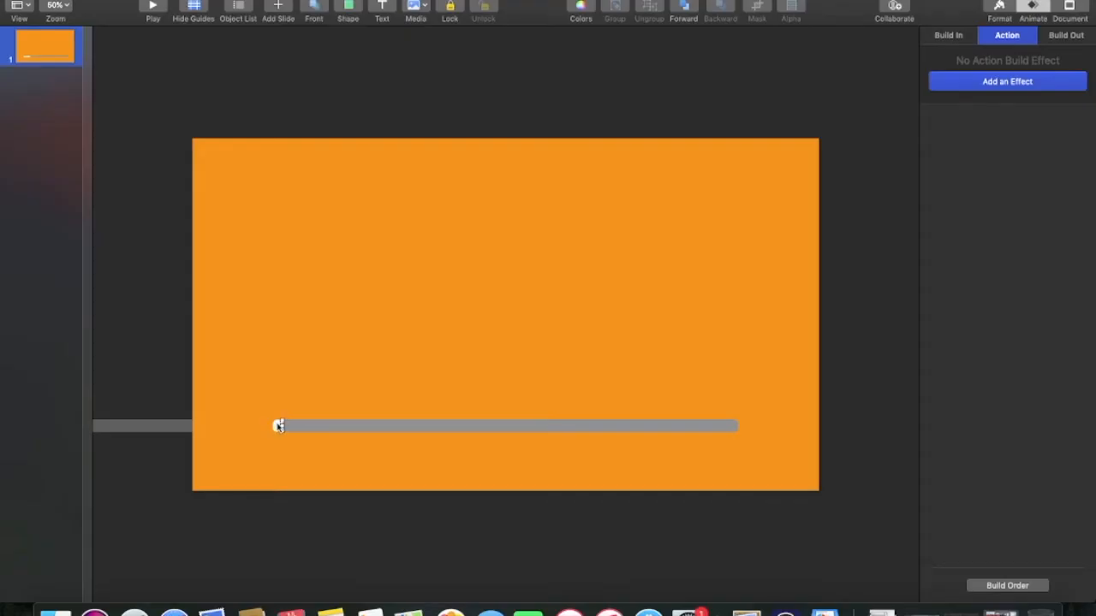
Add a Move action to the white bar, ending at X -241 pt, Y 864 pt so that it fills the whole cut-out
left_click(1003, 86)
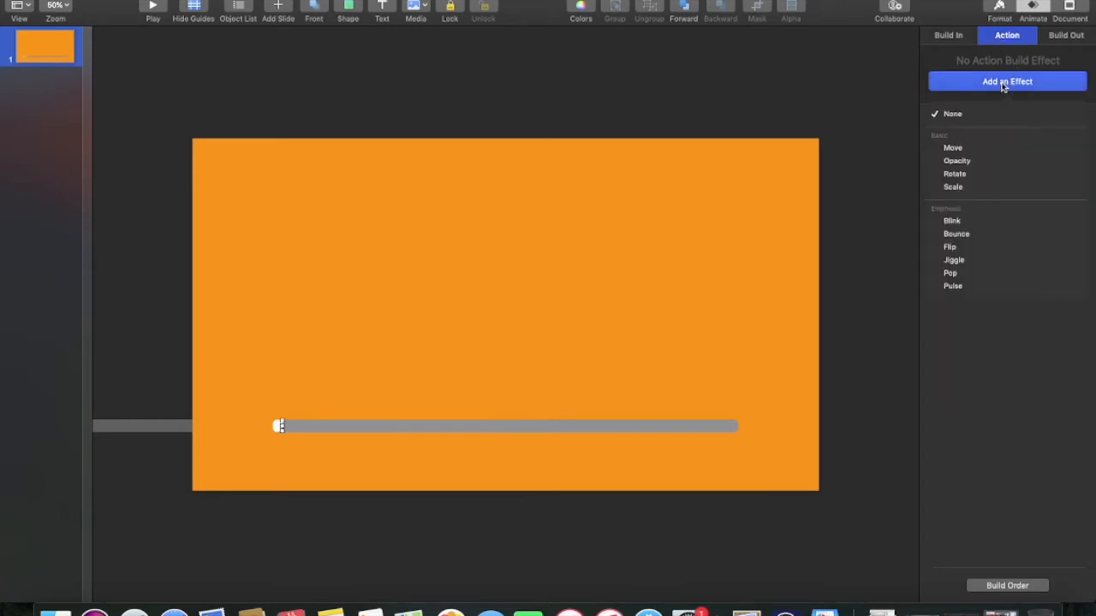
left_click(952, 148)
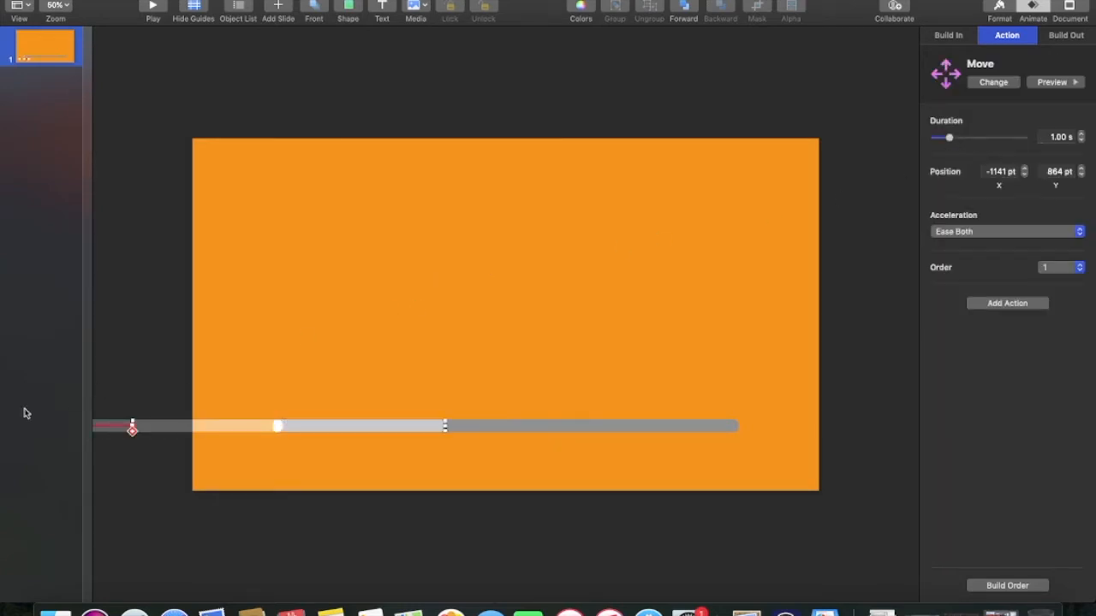
left_click_drag(232, 429, 525, 432)
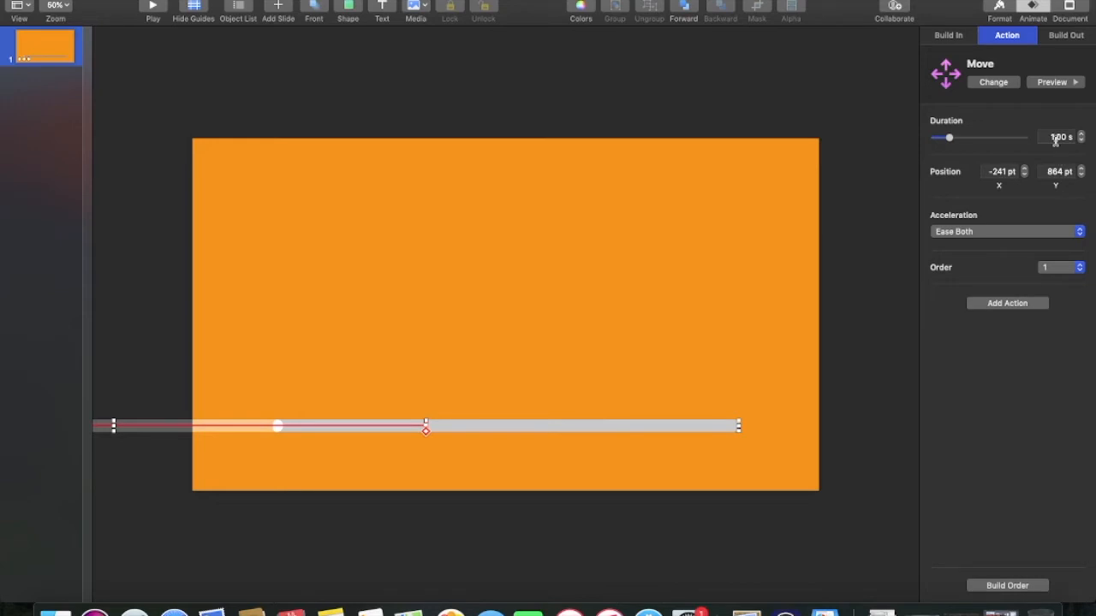
Set the Move action's duration to 4.00 s and preview the animation
left_click(1066, 82)
left_click(1082, 134)
left_click(1082, 134)
left_click(1082, 134)
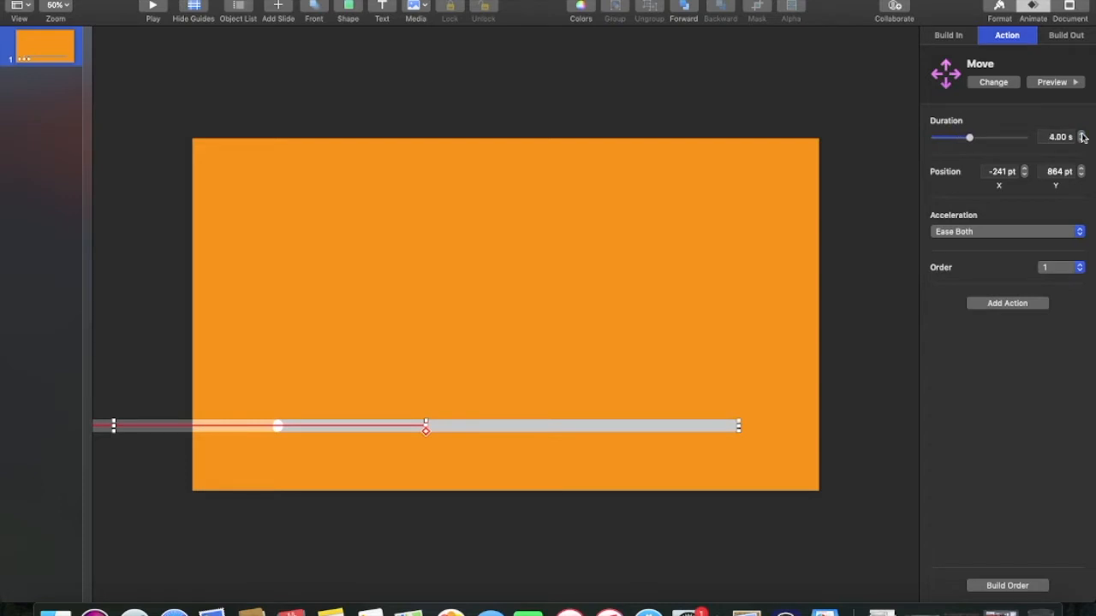
left_click(1053, 82)
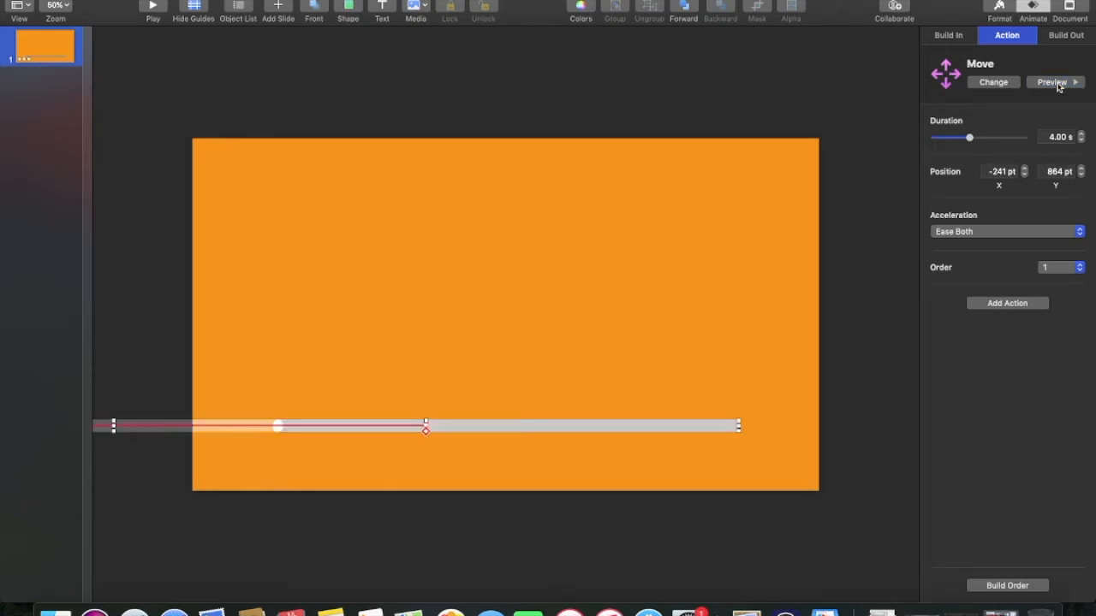
Add a second slide with the Blank layout after the loading bar slide
left_click(498, 311)
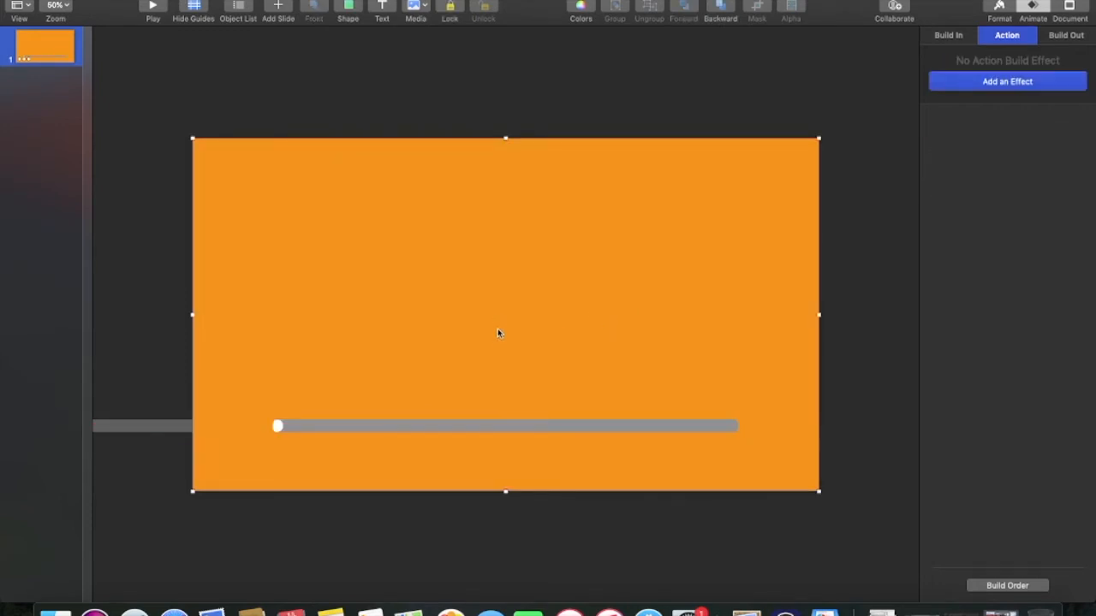
left_click(278, 8)
left_click(149, 54)
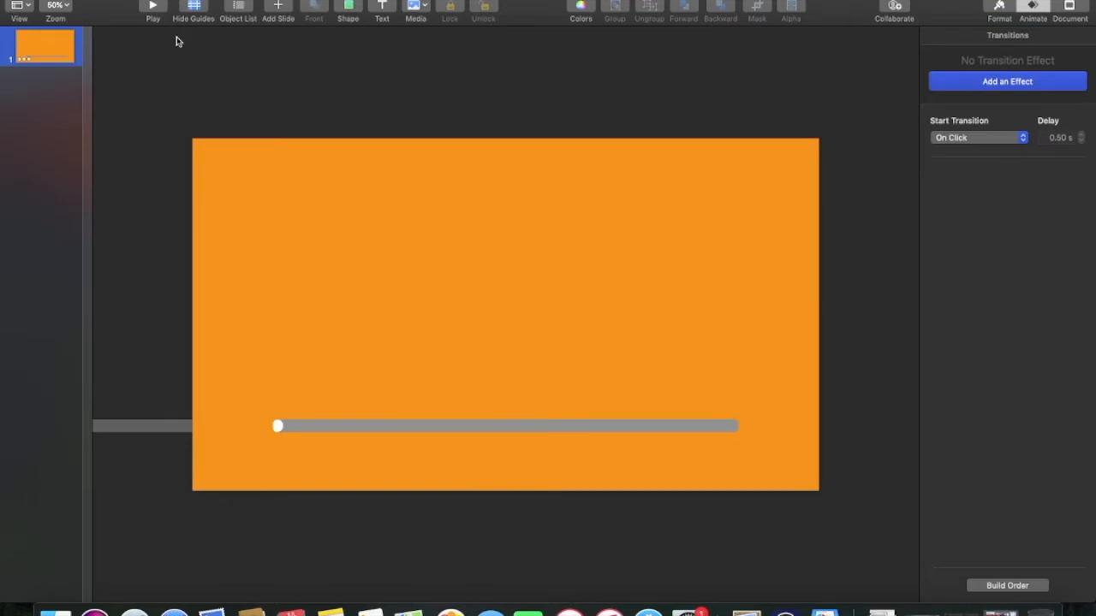
left_click(279, 9)
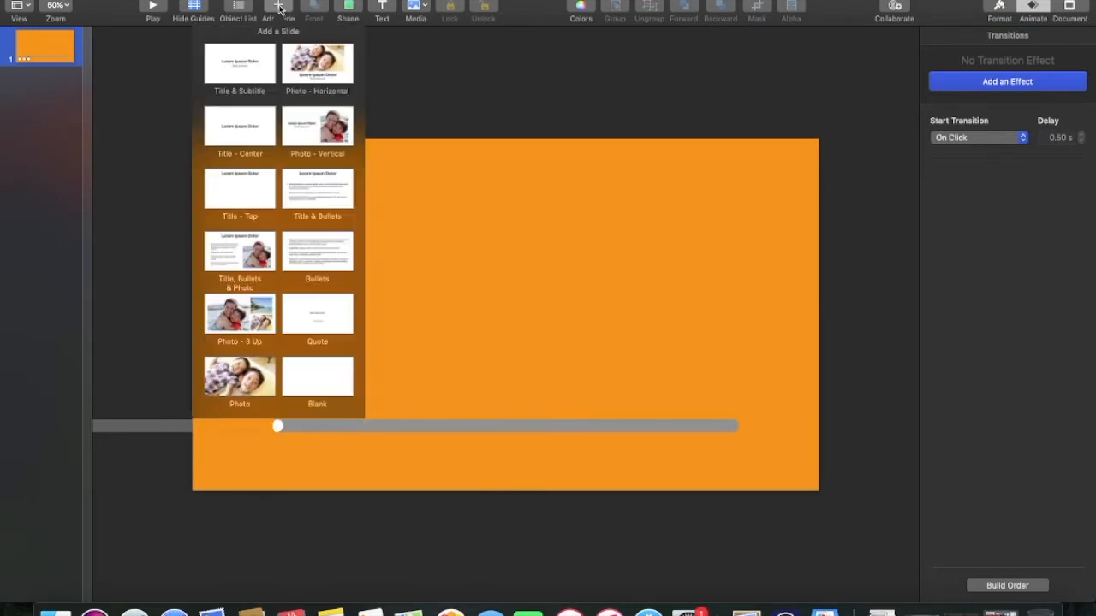
left_click(317, 381)
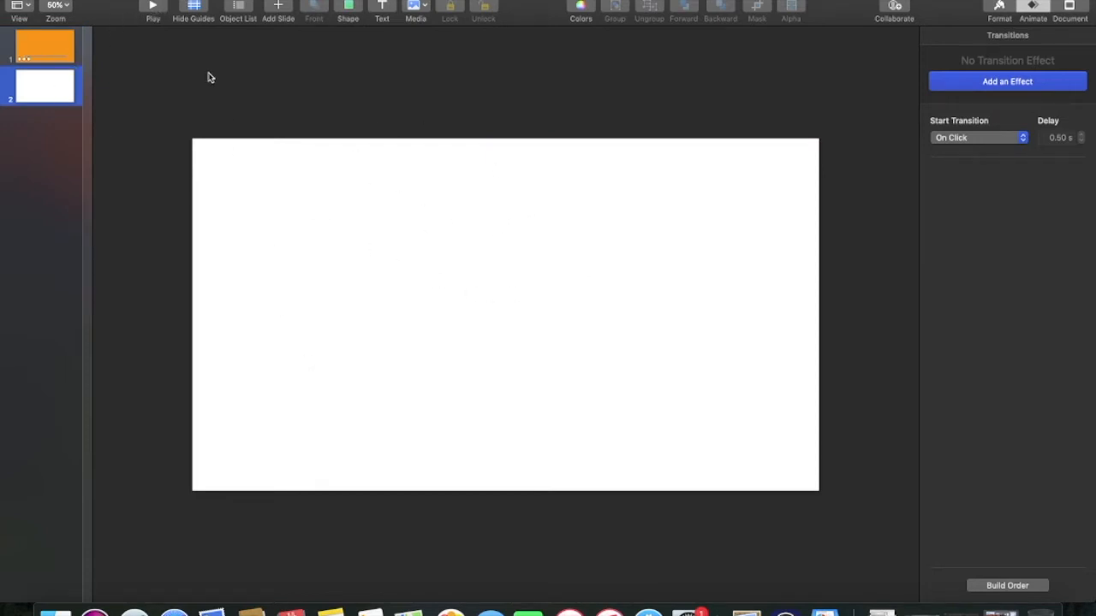
Add a square shape to slide 2 and stretch it to cover the whole slide
left_click(349, 8)
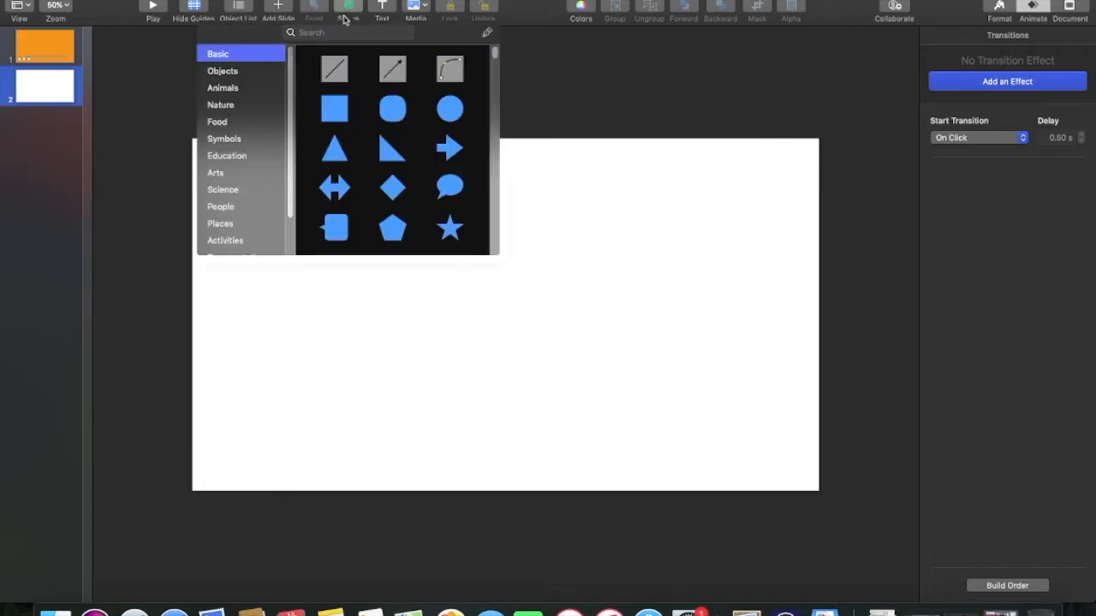
left_click(337, 113)
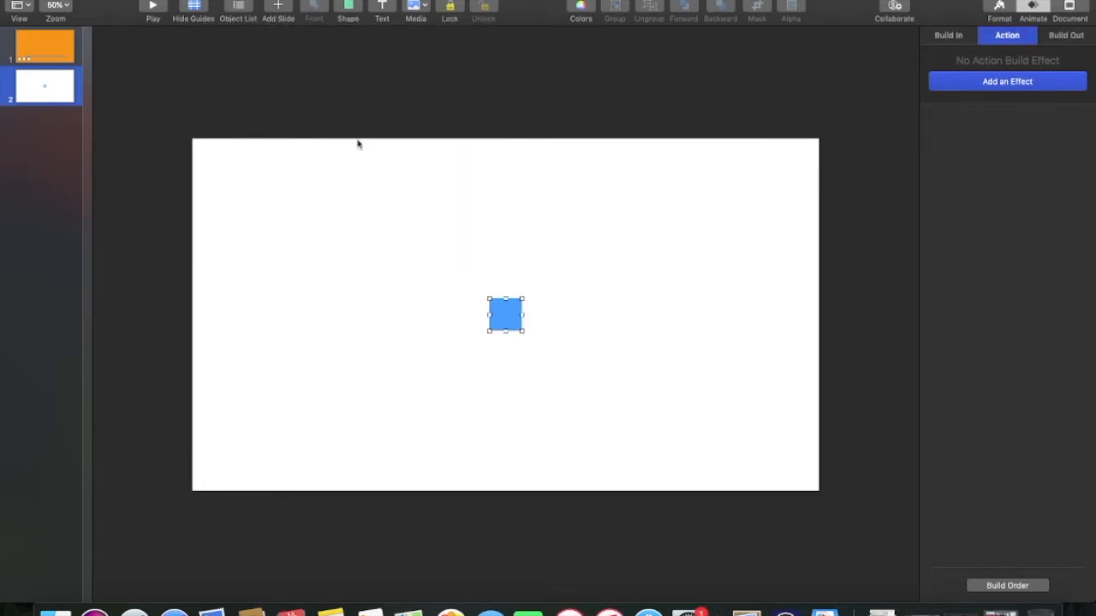
left_click_drag(507, 318, 818, 179)
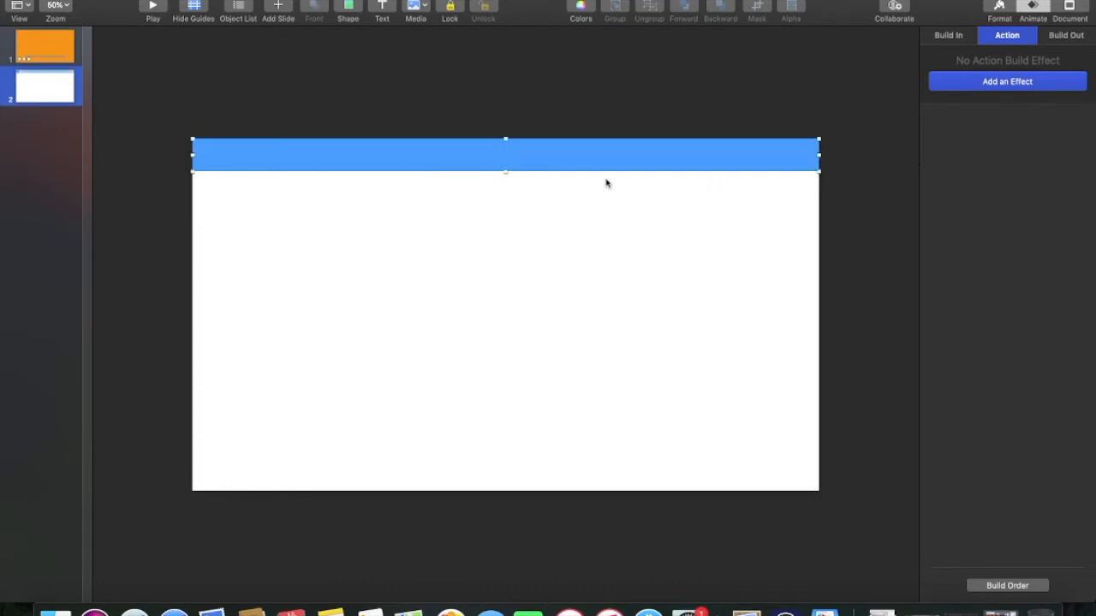
left_click_drag(505, 170, 503, 491)
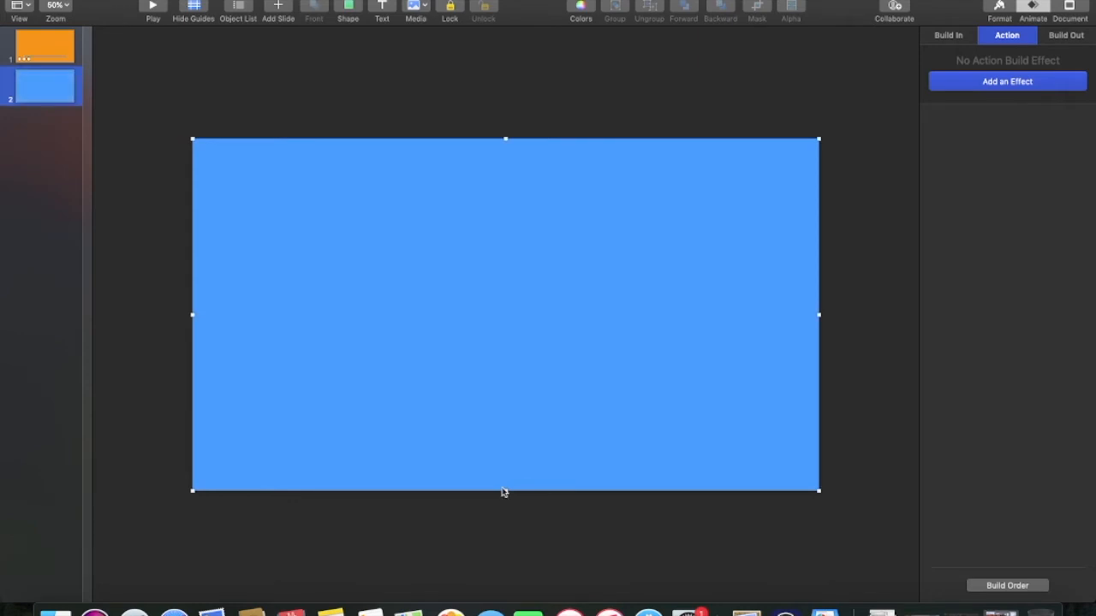
Change the full-slide rectangle's fill on slide 2 to the same orange as the loading bar slide
left_click(998, 10)
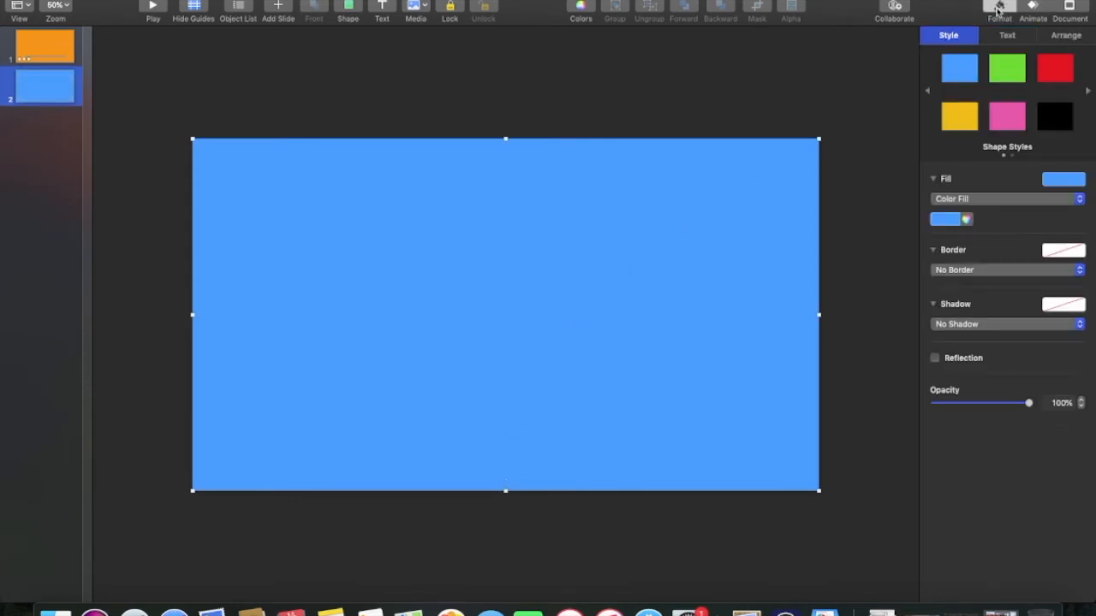
left_click(946, 222)
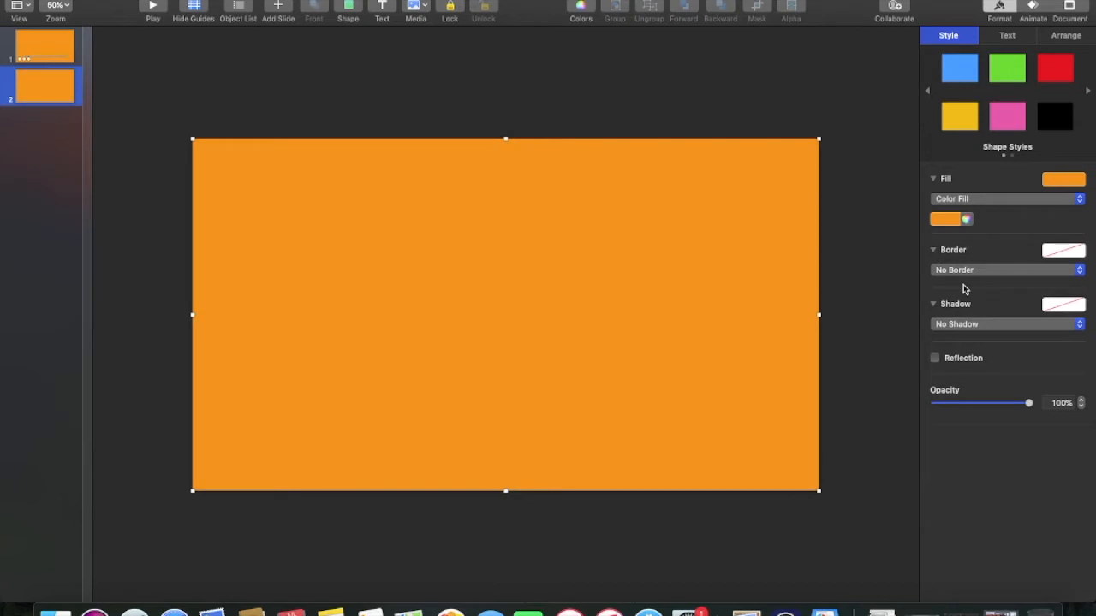
left_click(649, 90)
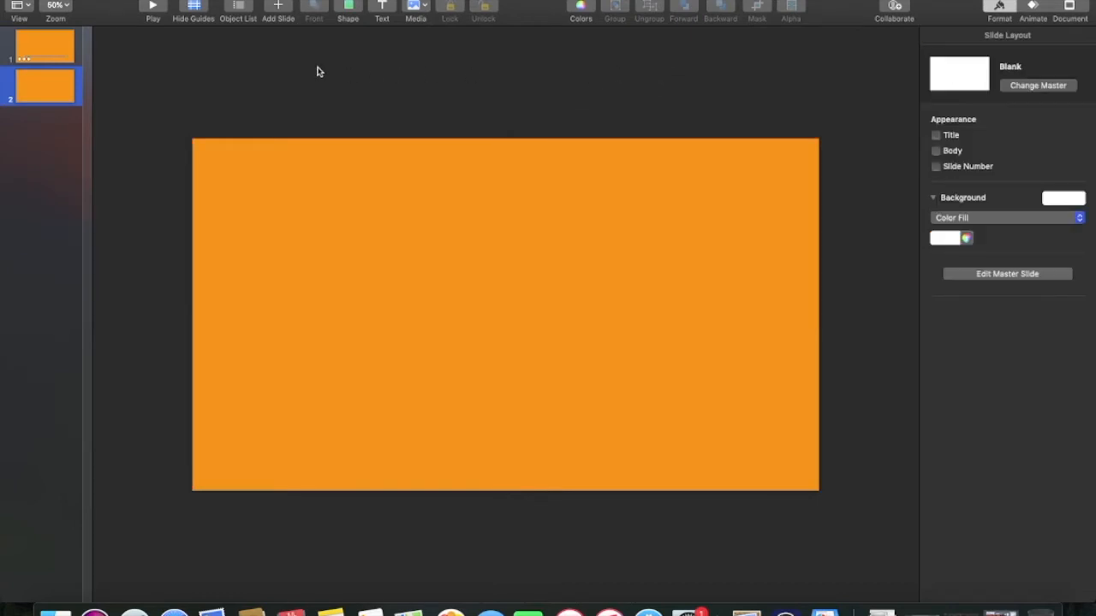
Duplicate the white bar on slide 1, then copy the duplicate and paste it onto slide 2
left_click(42, 54)
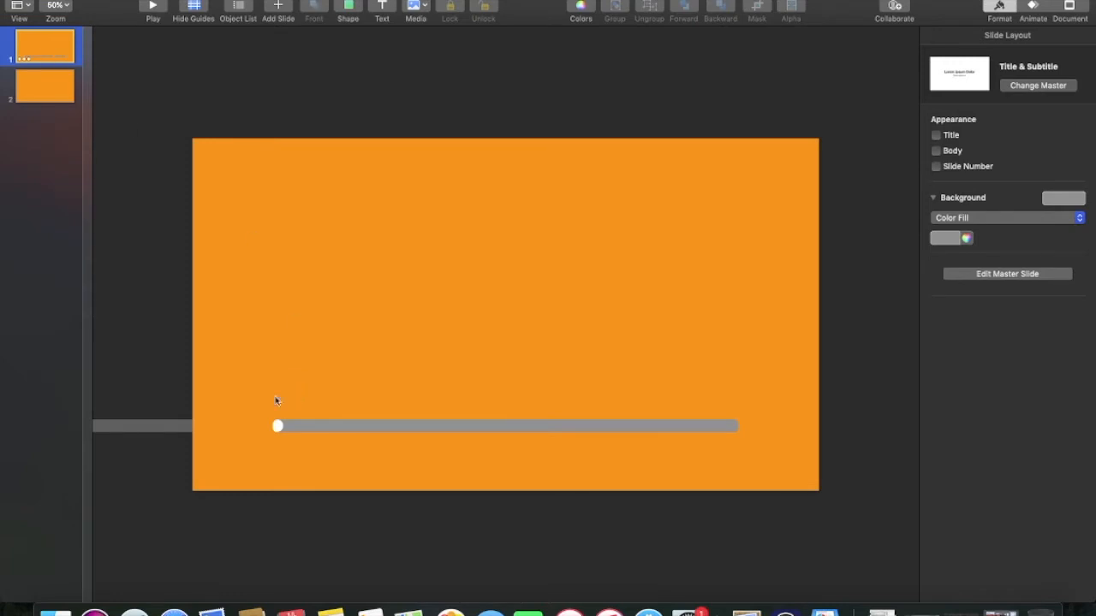
left_click(175, 430)
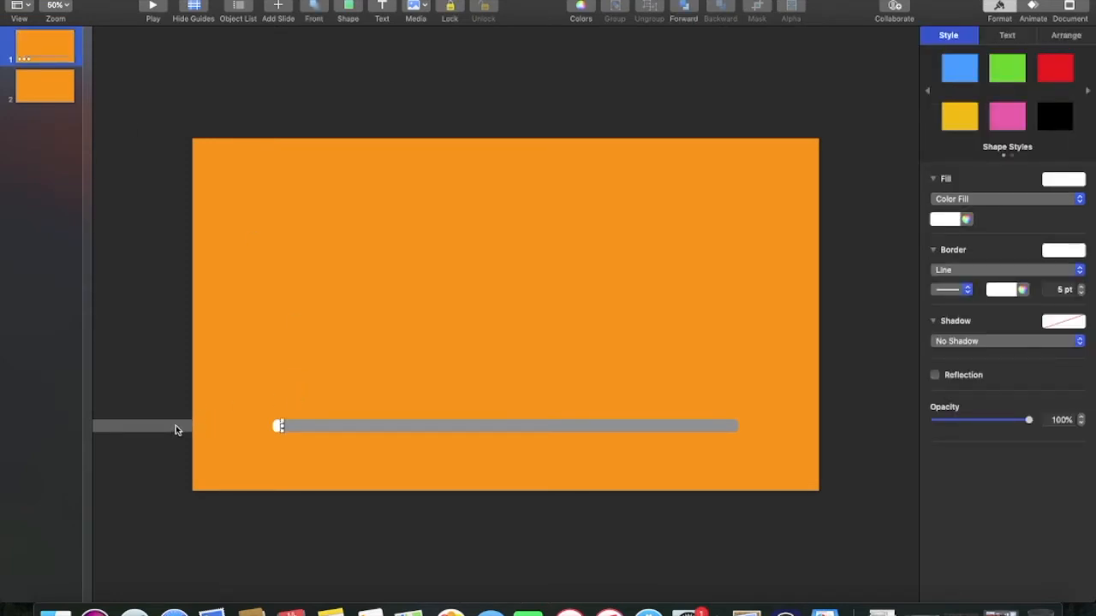
key("super+shift+f")
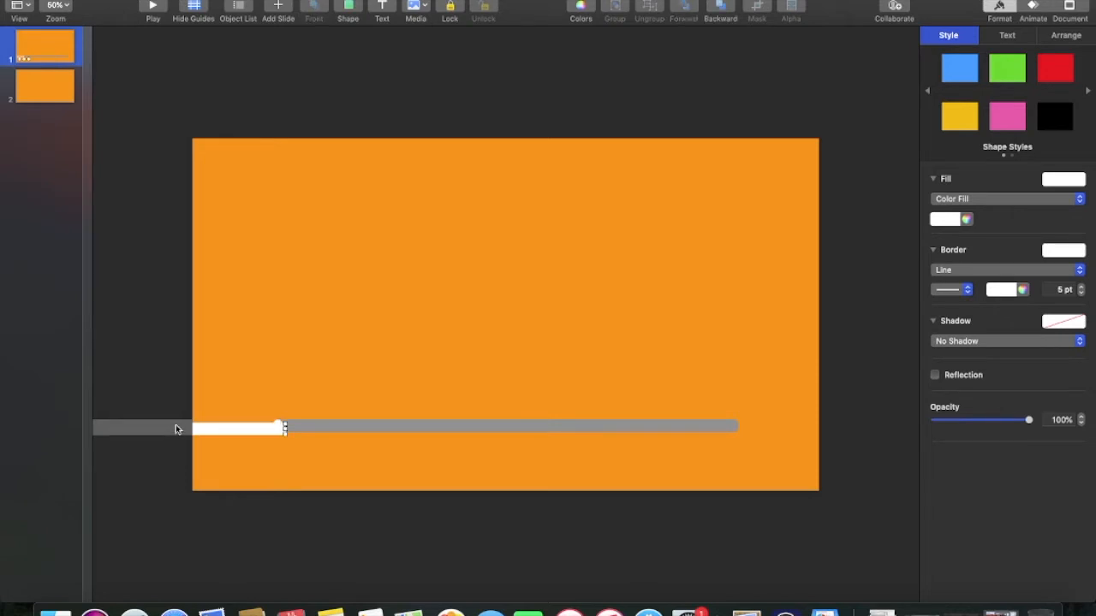
right_click(240, 431)
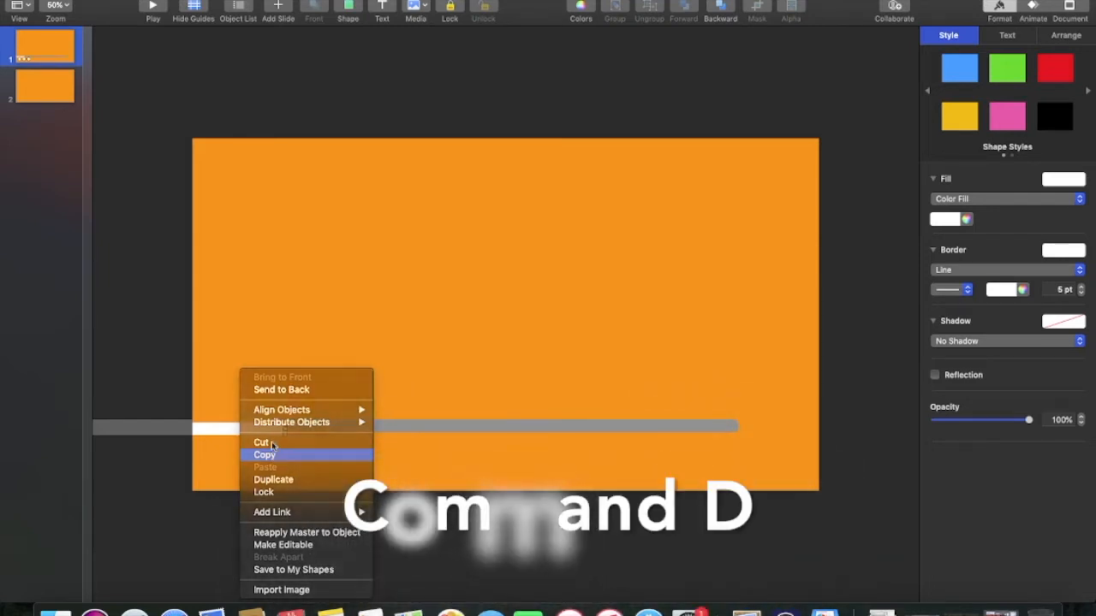
left_click(265, 454)
left_click(49, 79)
right_click(400, 322)
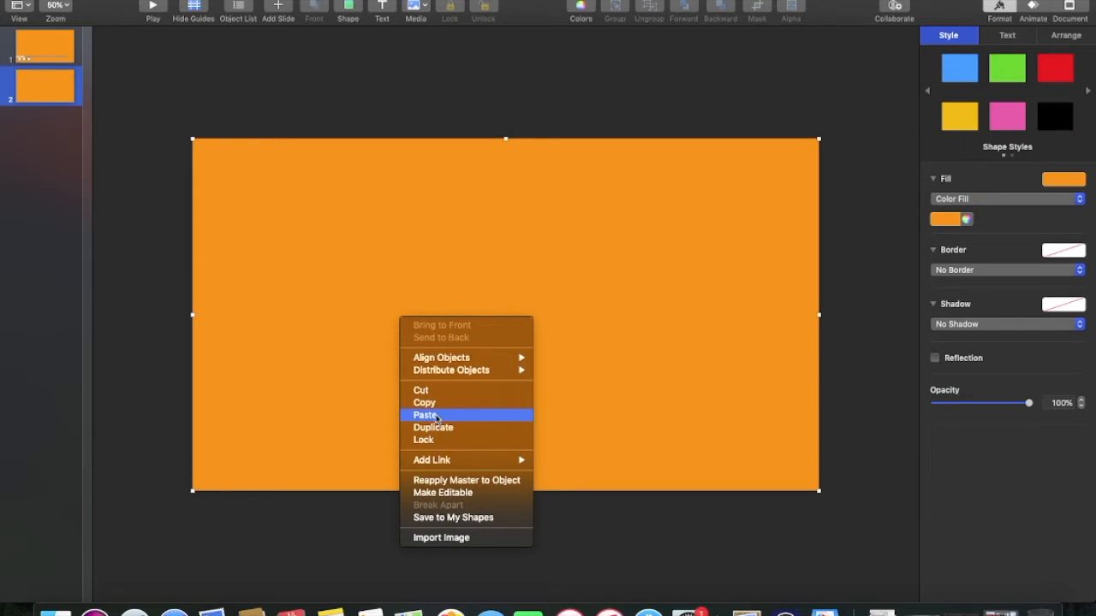
left_click(436, 416)
Move the pasted white bar fully onto slide 2, centred horizontally just below the middle
left_click_drag(242, 428, 776, 362)
left_click_drag(537, 363, 567, 350)
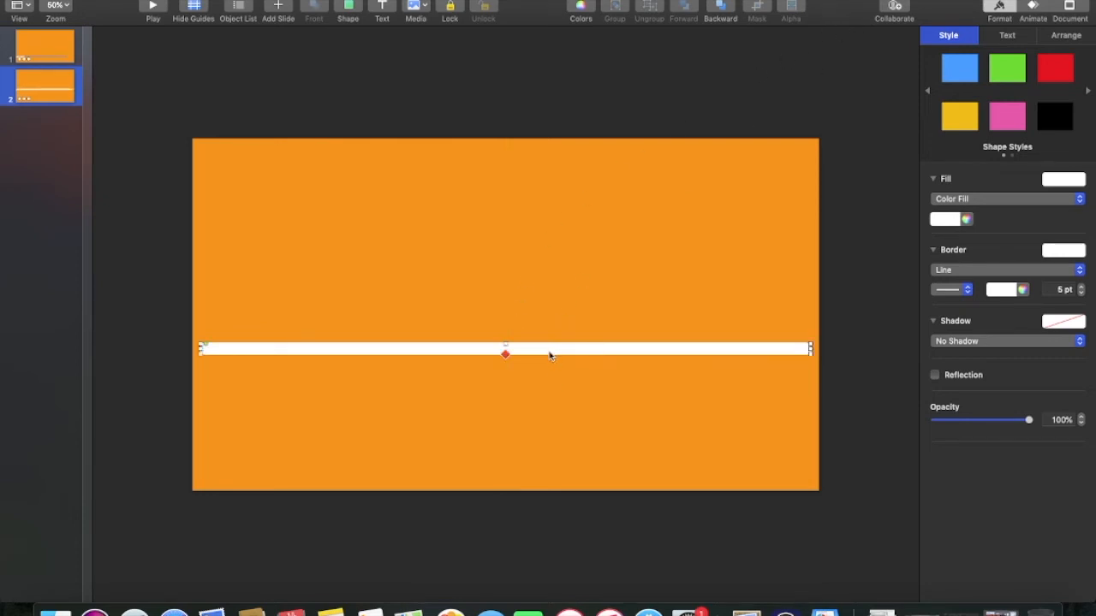
left_click_drag(549, 355, 550, 356)
Delete the Move build from the white bar on slide 2
left_click(1033, 8)
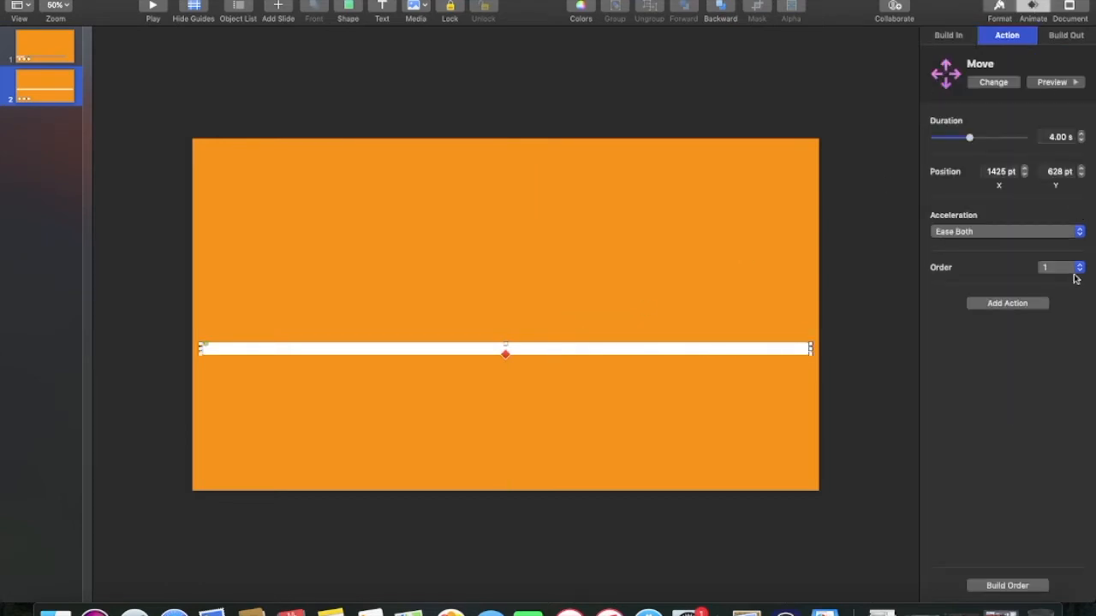
left_click(1007, 586)
left_click(945, 10)
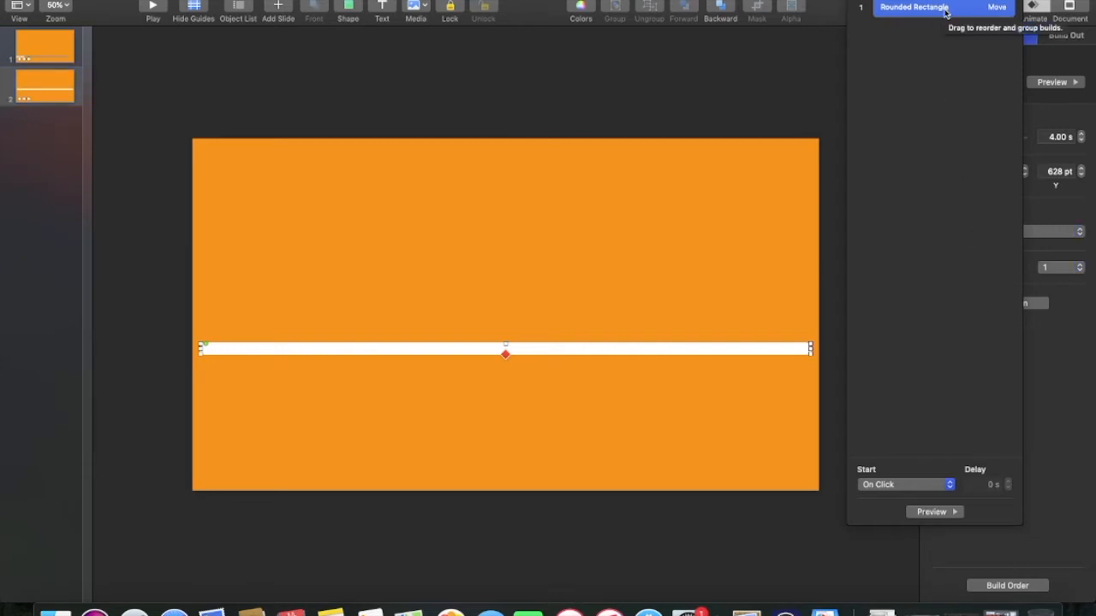
key("Delete")
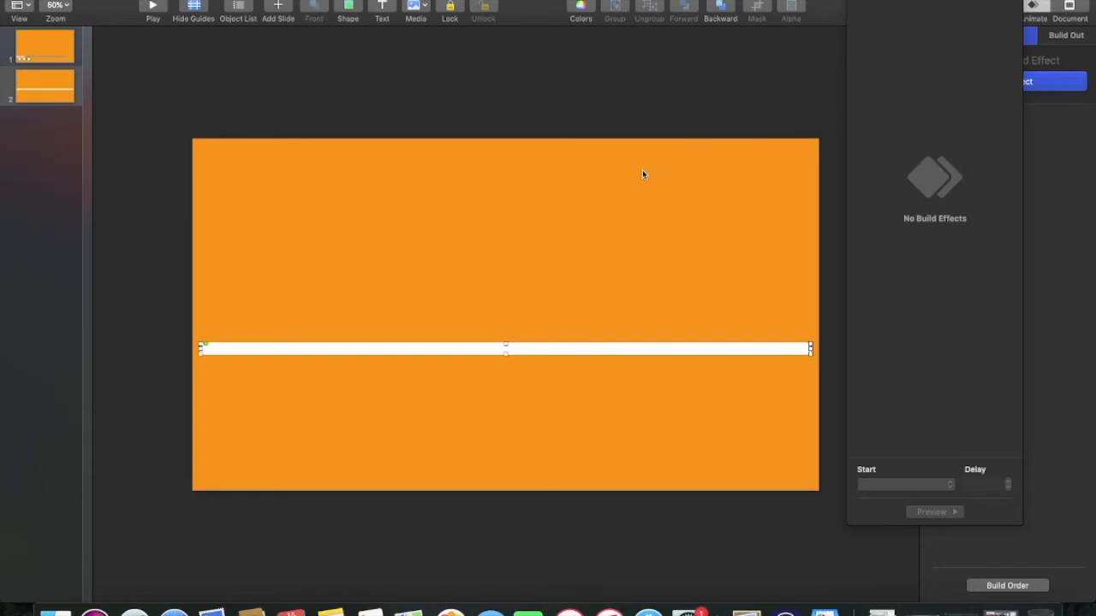
Shorten slide 2's white bar from its right end to about two thirds of the slide's width and centre it on the slide
left_click(810, 350)
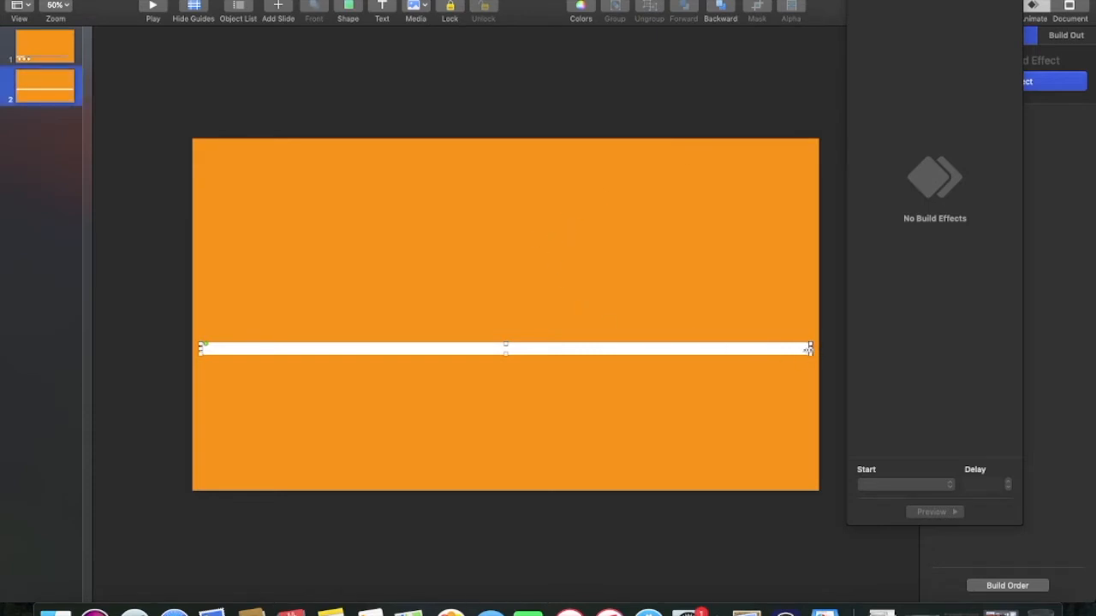
left_click_drag(810, 349, 627, 358)
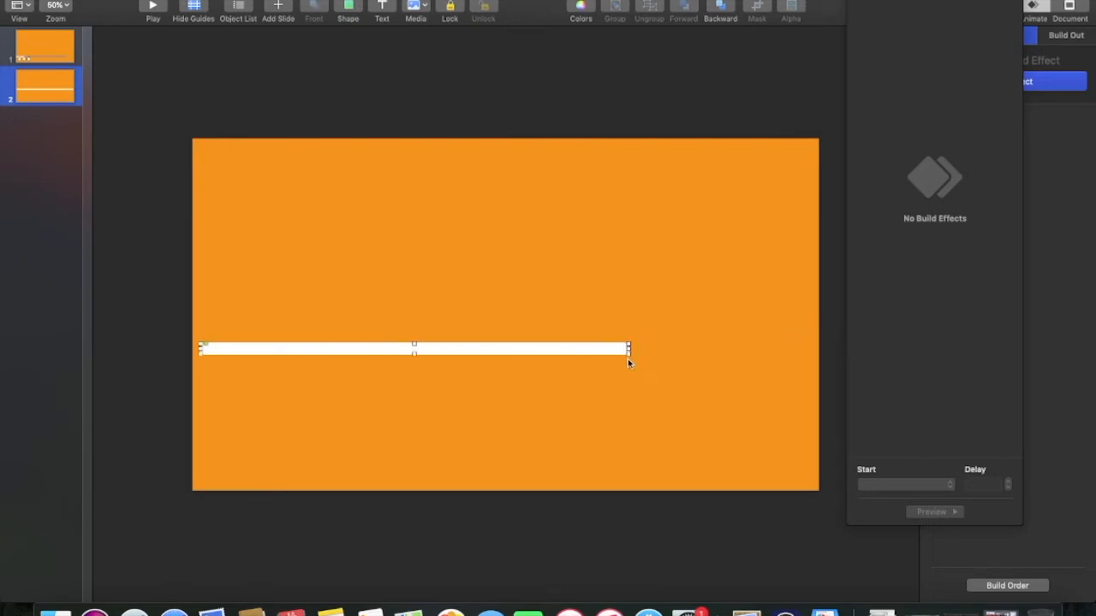
left_click_drag(450, 353, 534, 317)
left_click(562, 260)
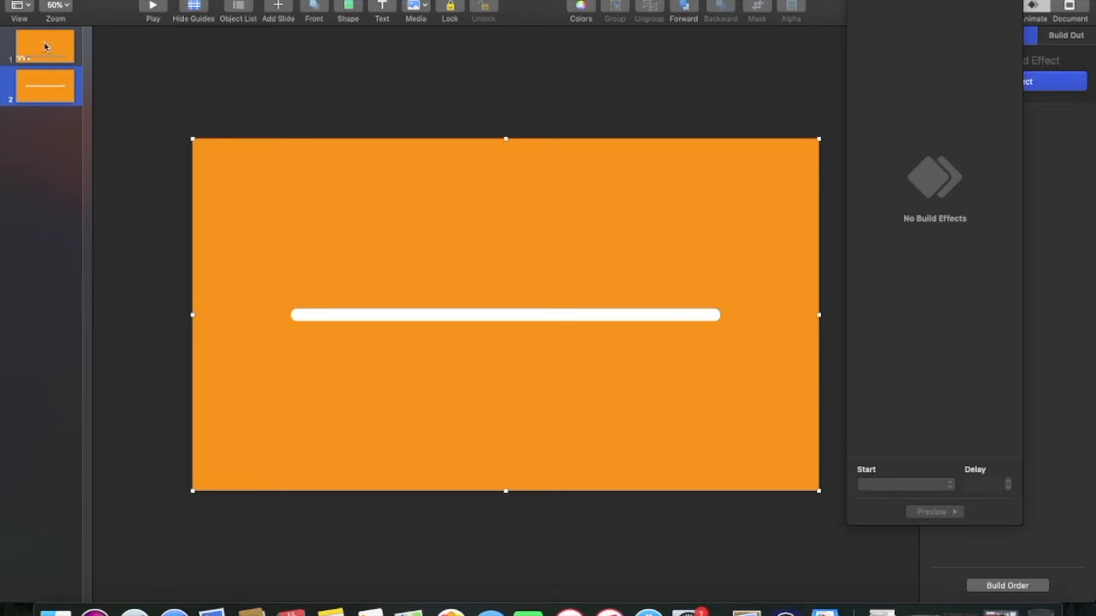
Set the first Rounded Rectangle Move build on slide 1 to start After Transition
left_click(46, 47)
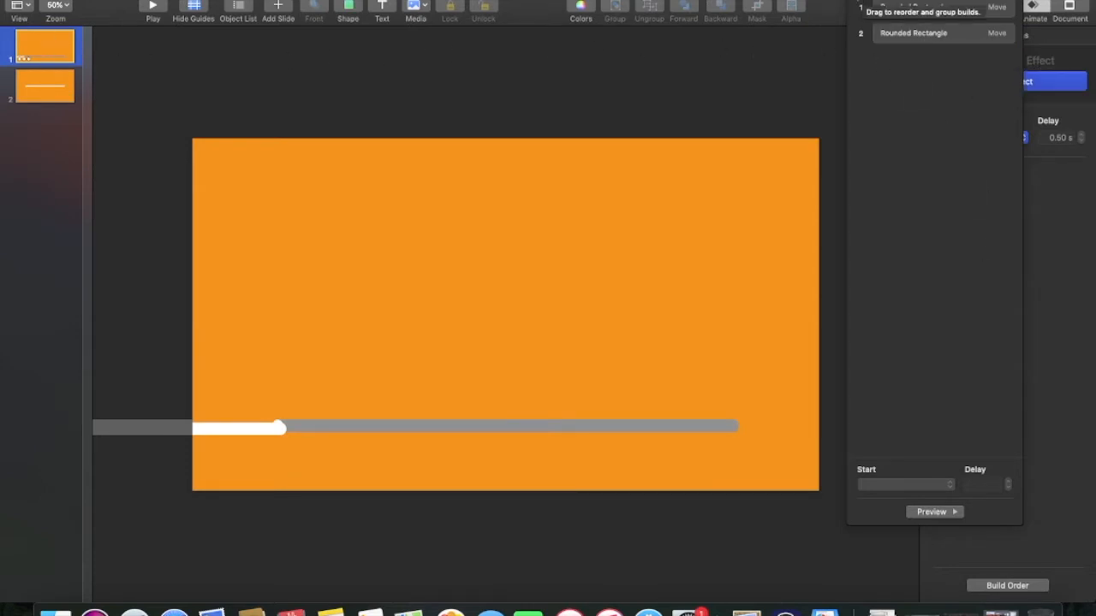
left_click(855, 1)
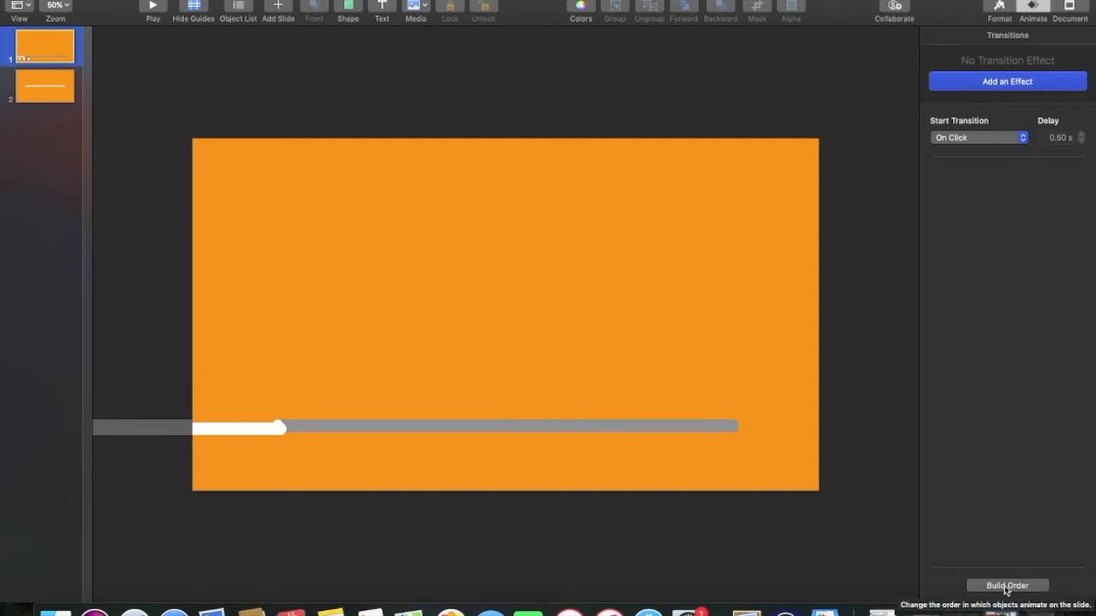
left_click(1007, 587)
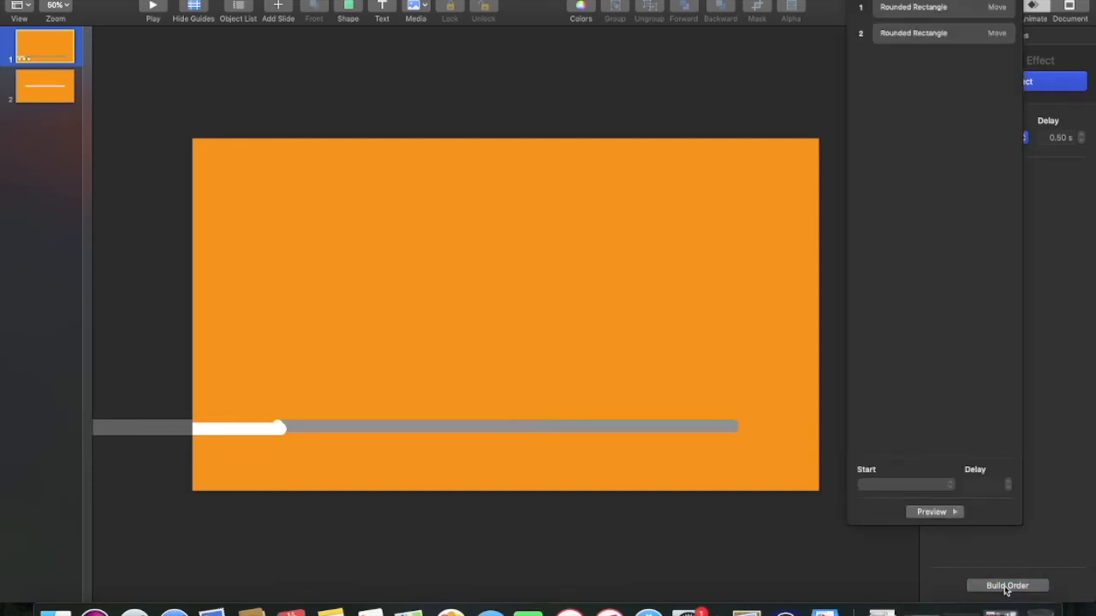
left_click(916, 8)
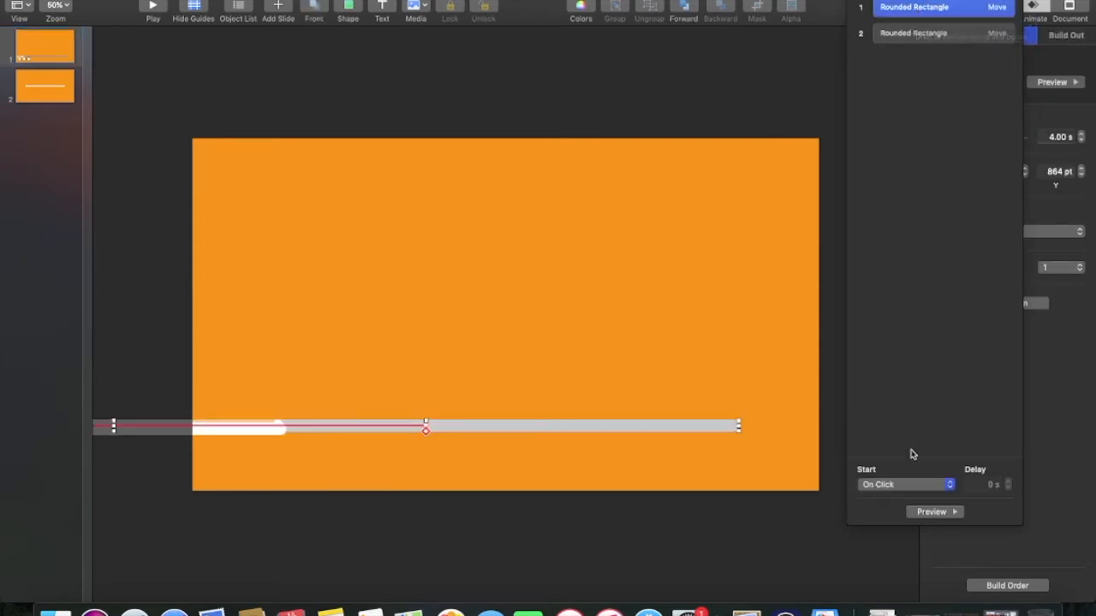
left_click(911, 488)
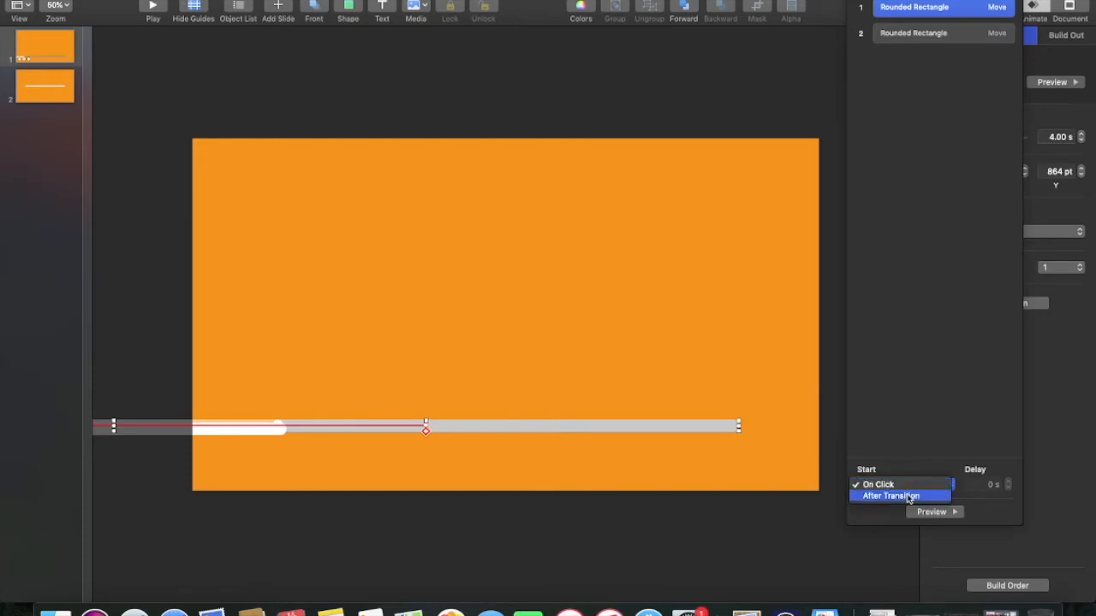
left_click(908, 496)
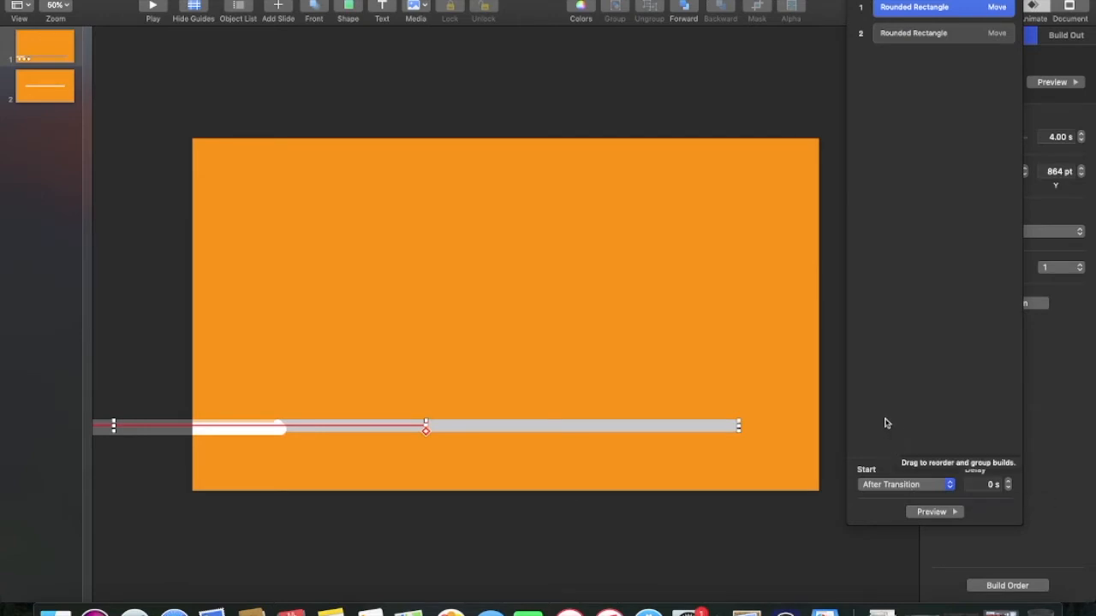
Set the second Rounded Rectangle Move build on slide 1 to start After Build 1 and preview the action
left_click(915, 35)
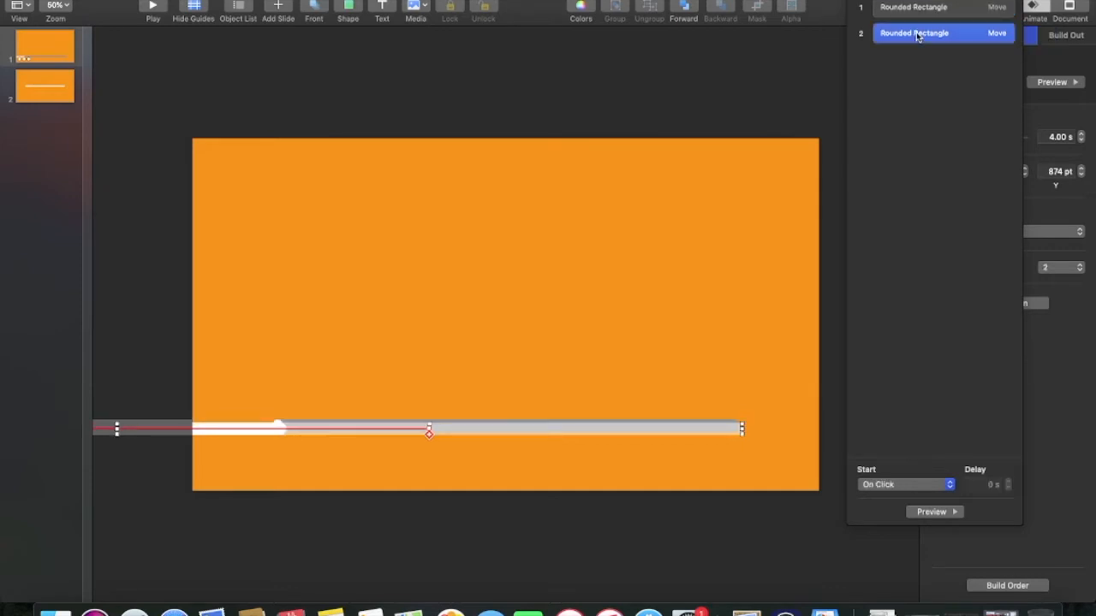
left_click(875, 490)
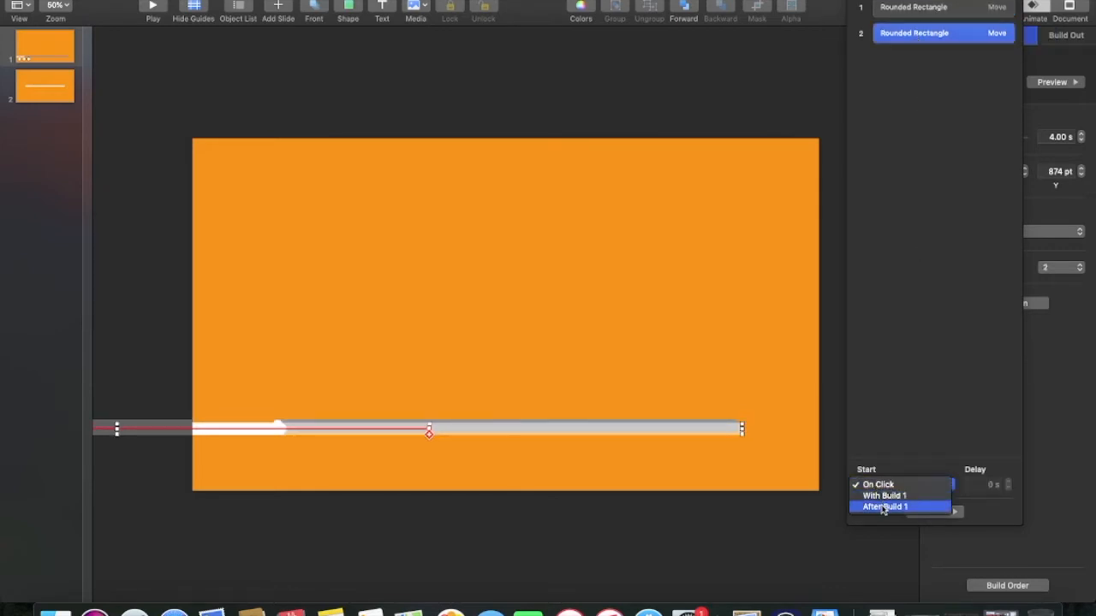
left_click(882, 507)
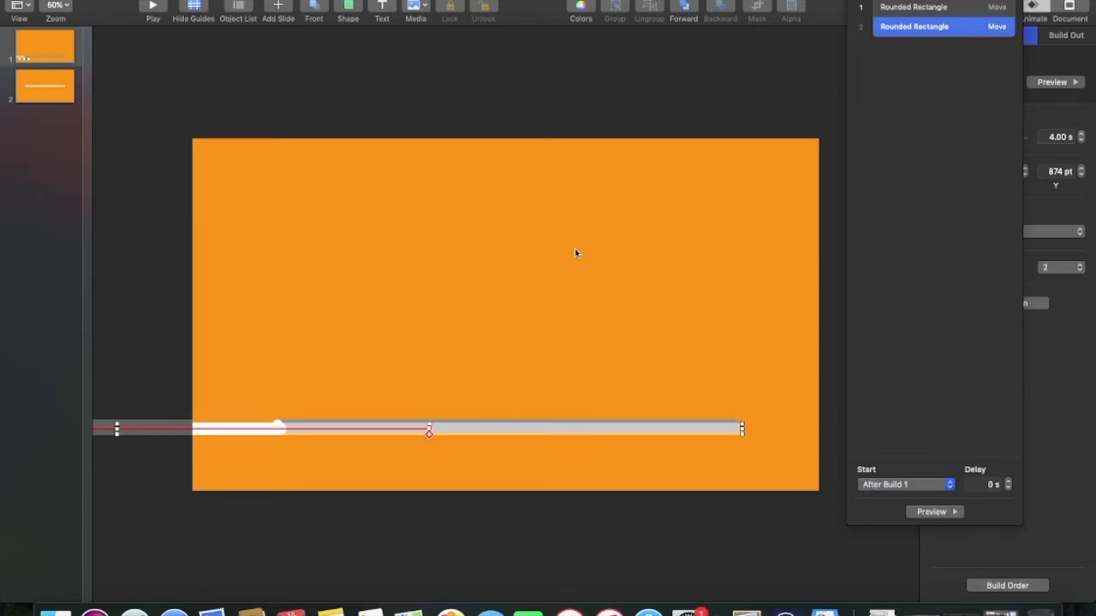
left_click(853, 1)
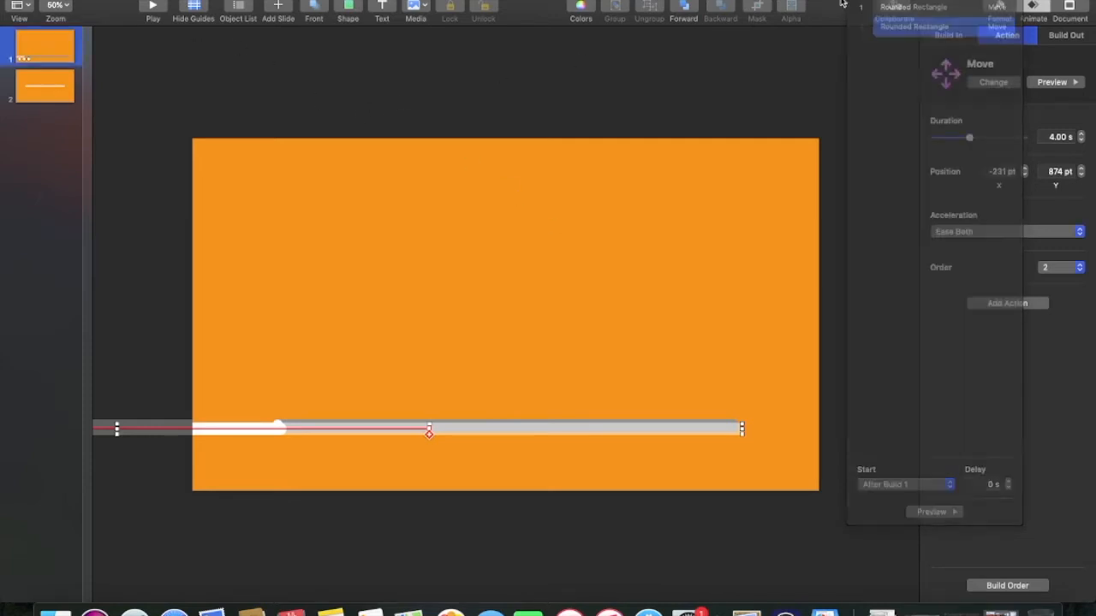
left_click(1062, 83)
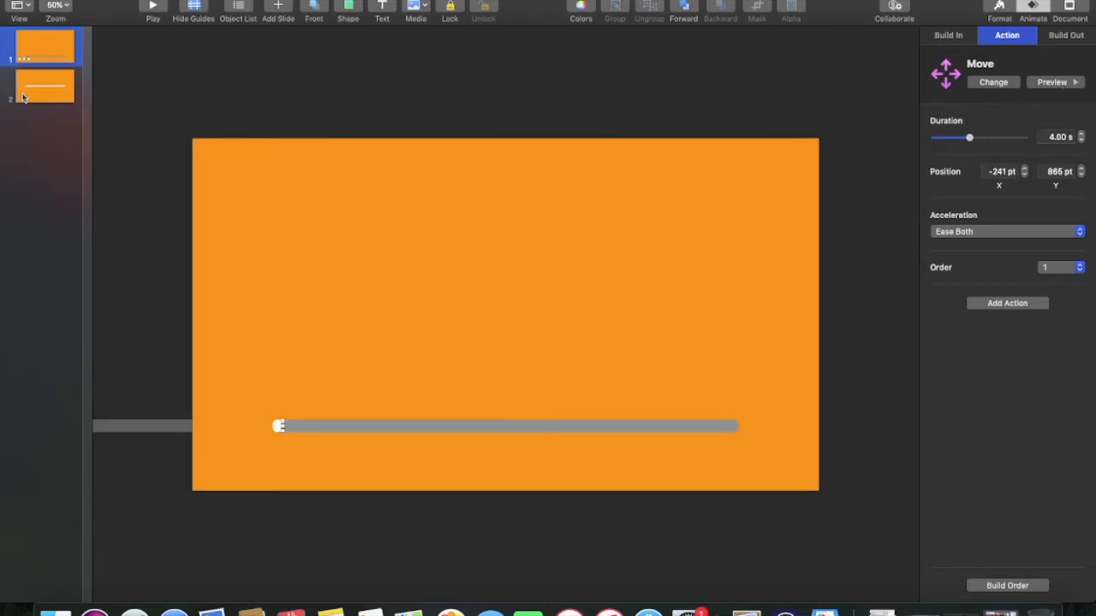
Set slide 1's transition to start automatically
left_click(59, 52)
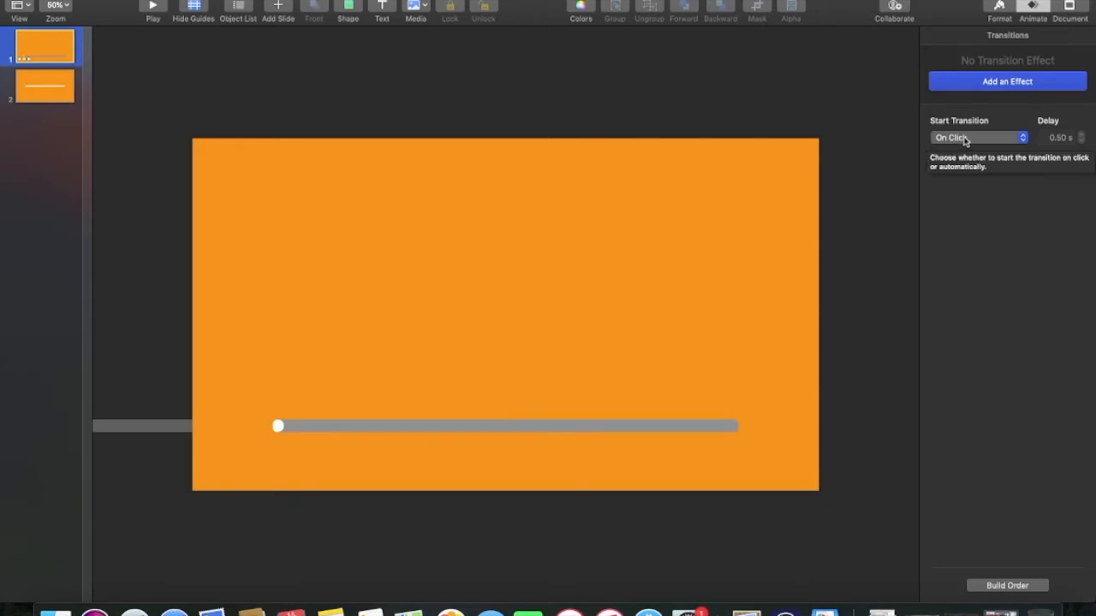
left_click(960, 140)
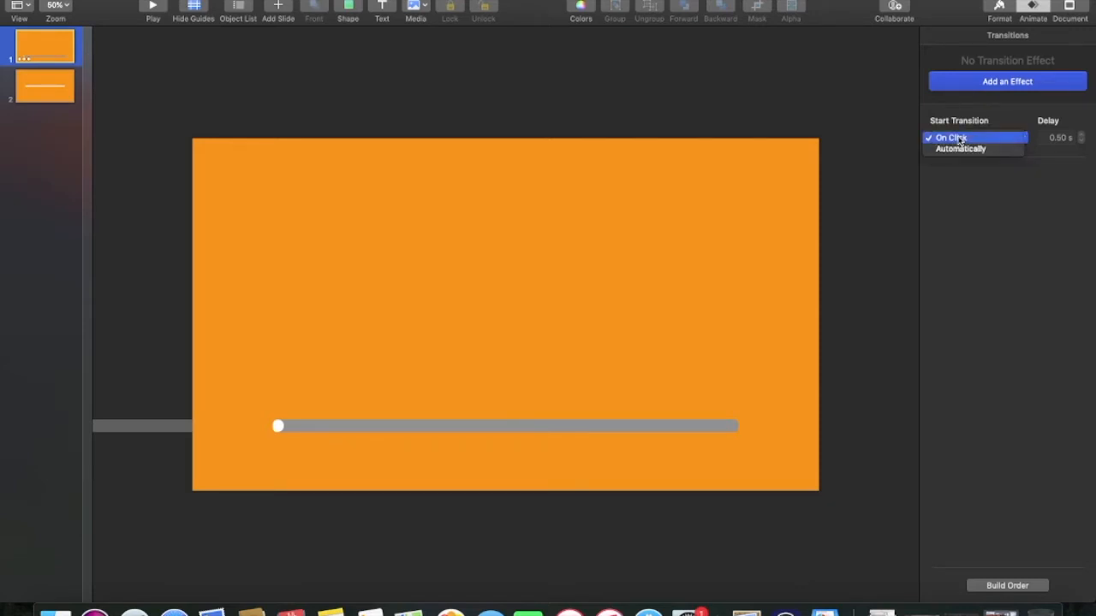
left_click(959, 149)
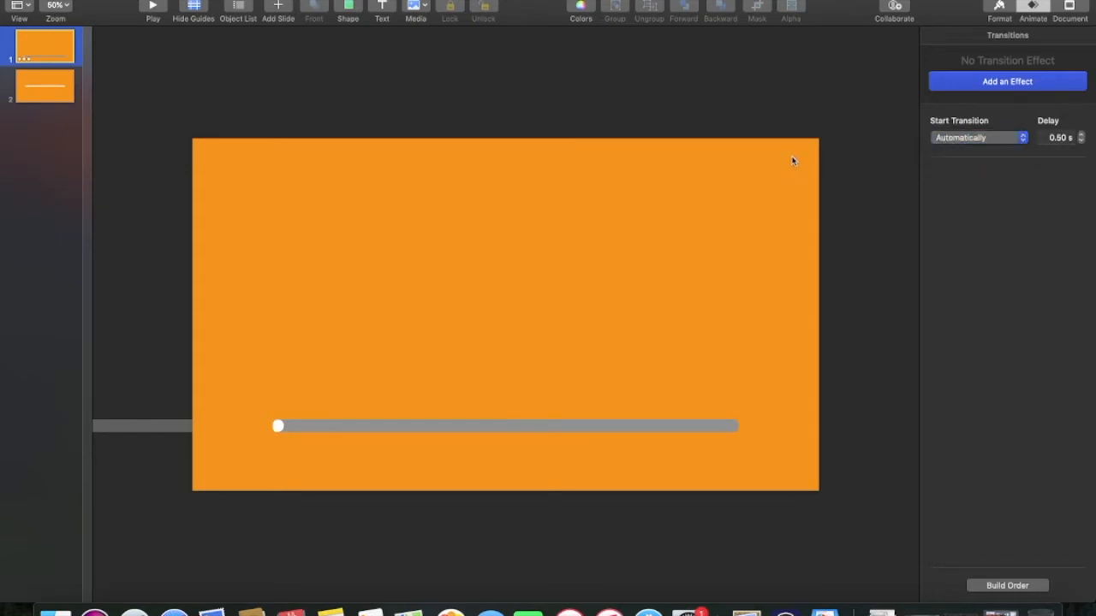
Add the Magic Move transition effect to slide 1
left_click(997, 83)
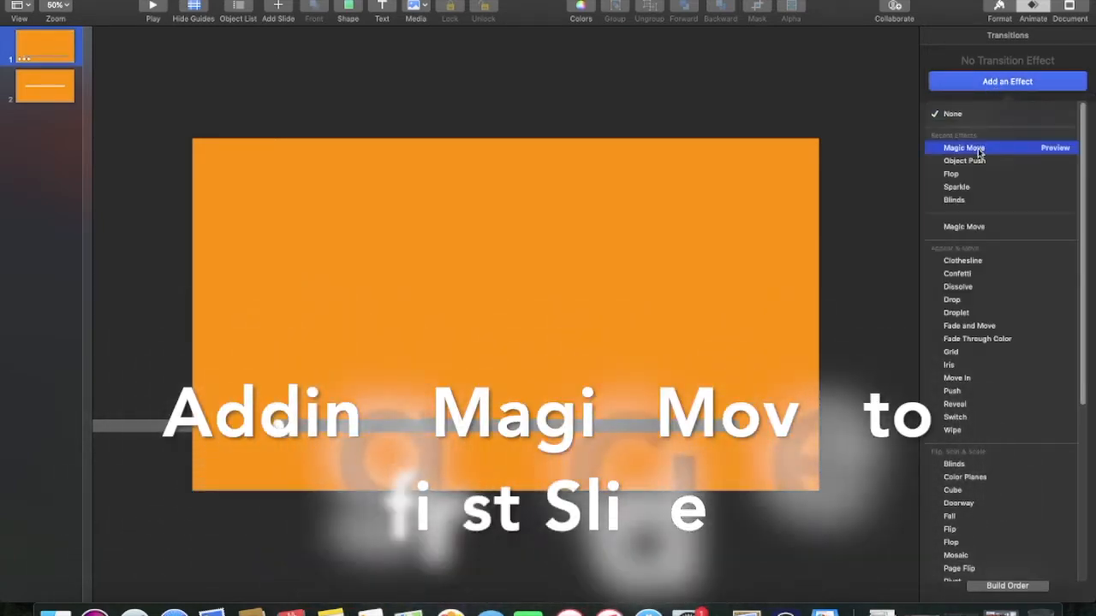
left_click(978, 148)
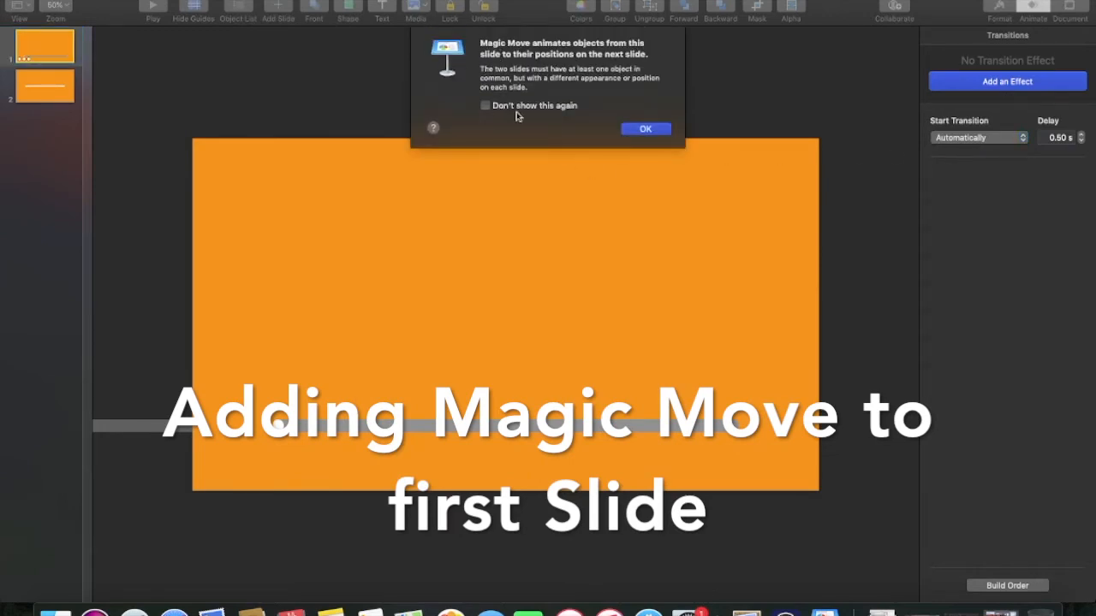
left_click(647, 130)
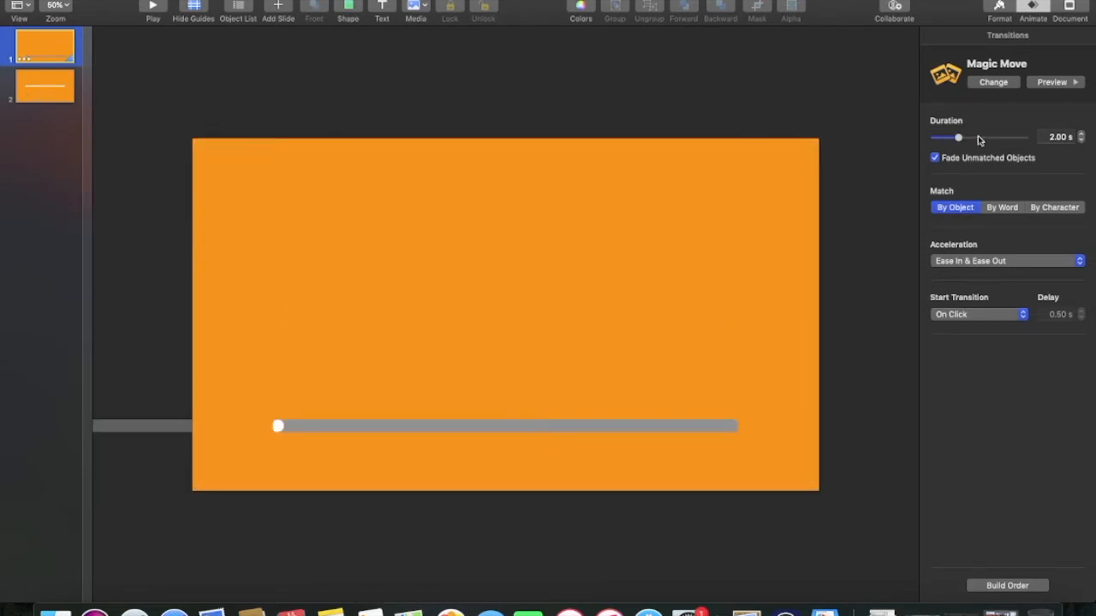
Set slide 1's Magic Move duration to 0.60 s and preview the transition
left_click(1082, 142)
left_click(1081, 142)
left_click(1081, 142)
left_click(1068, 84)
left_click(1053, 83)
left_click(1053, 83)
Set slide 2's transition to start automatically
left_click(55, 94)
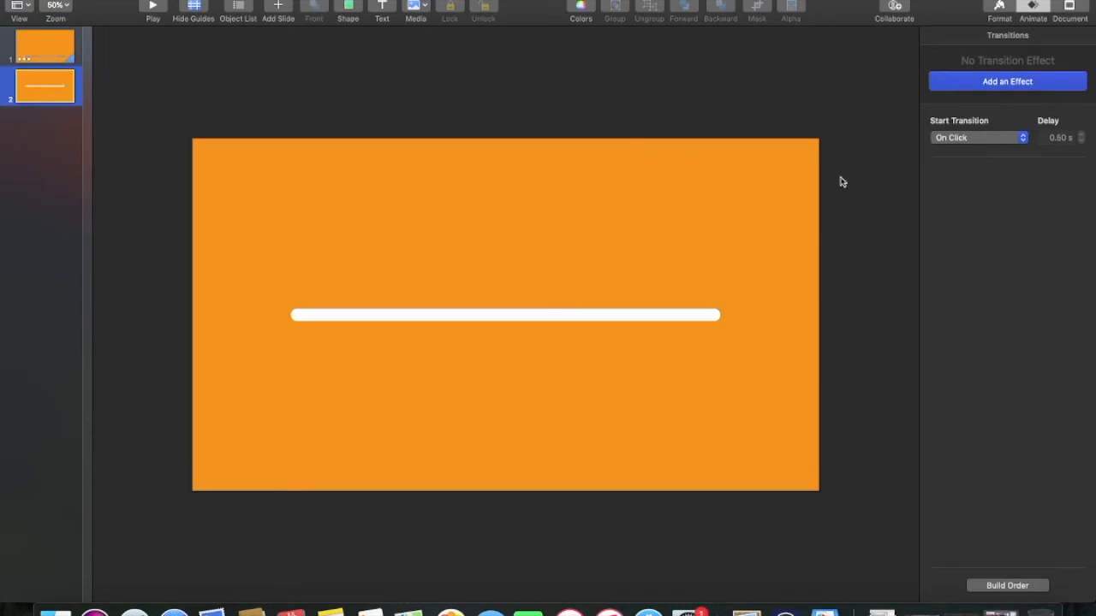
left_click(960, 140)
left_click(961, 149)
Play the slideshow from slide 1 to check the loading bar animation, and return to editing
left_click(46, 53)
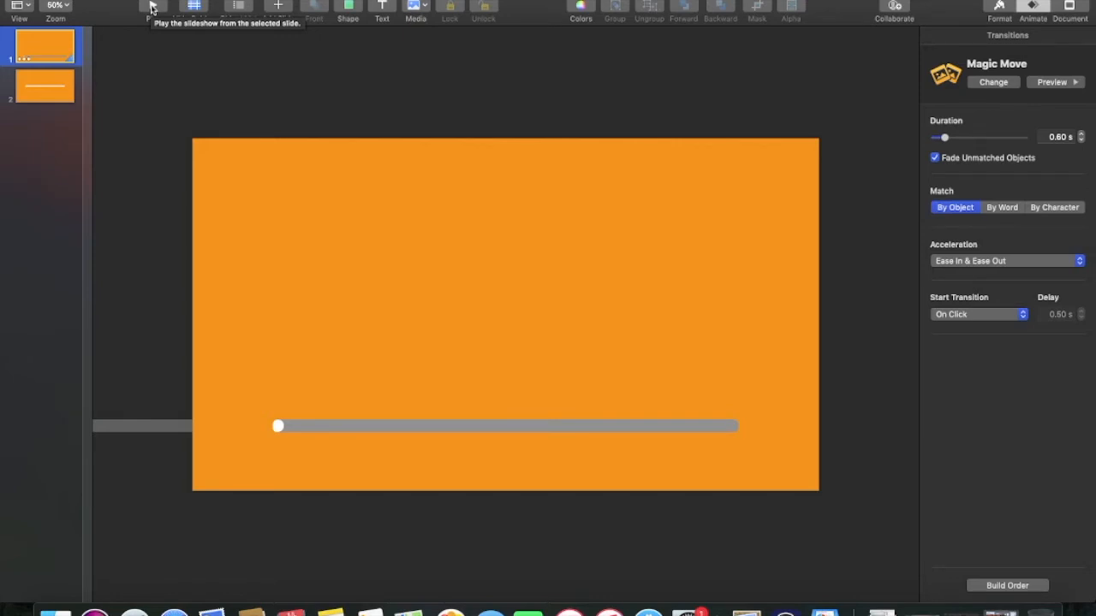
left_click(151, 7)
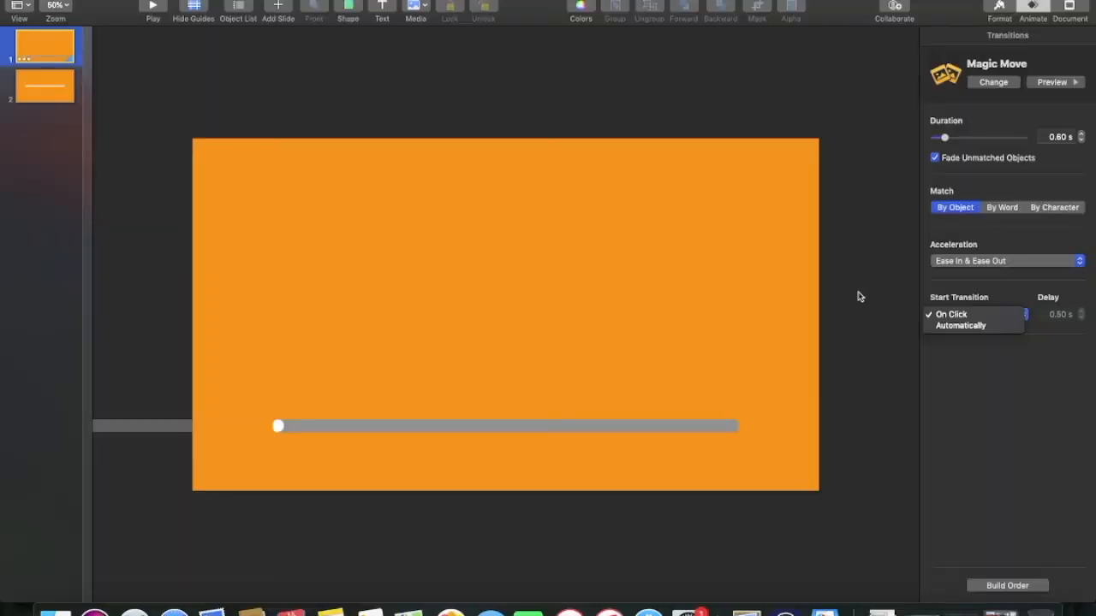
left_click(859, 294)
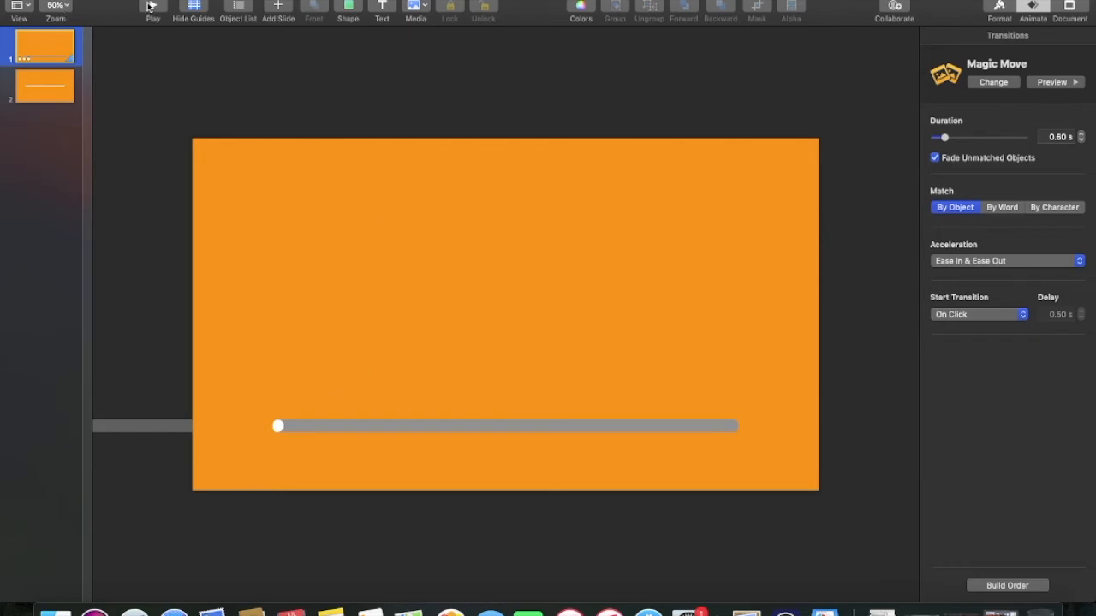
left_click(149, 6)
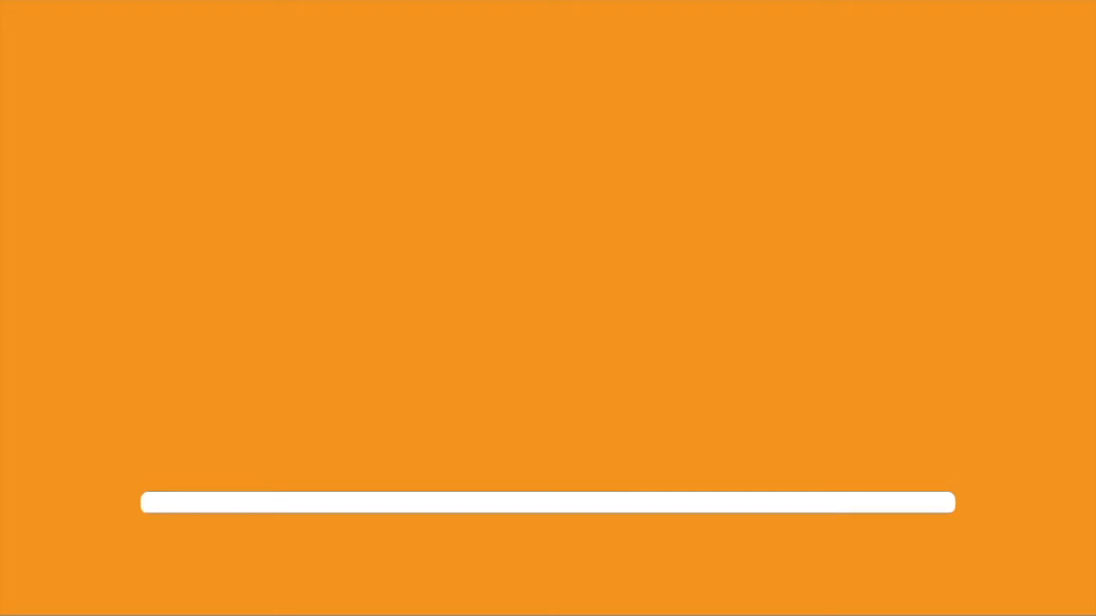
key("Escape")
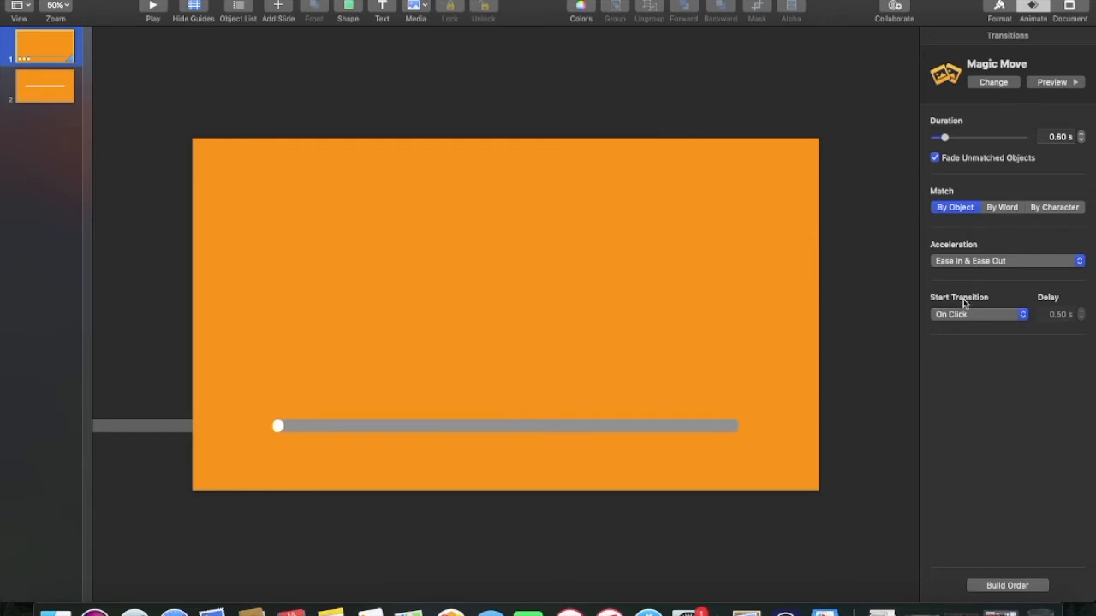
Set slide 1's Magic Move transition to start automatically and play the slideshow to test it
left_click(977, 318)
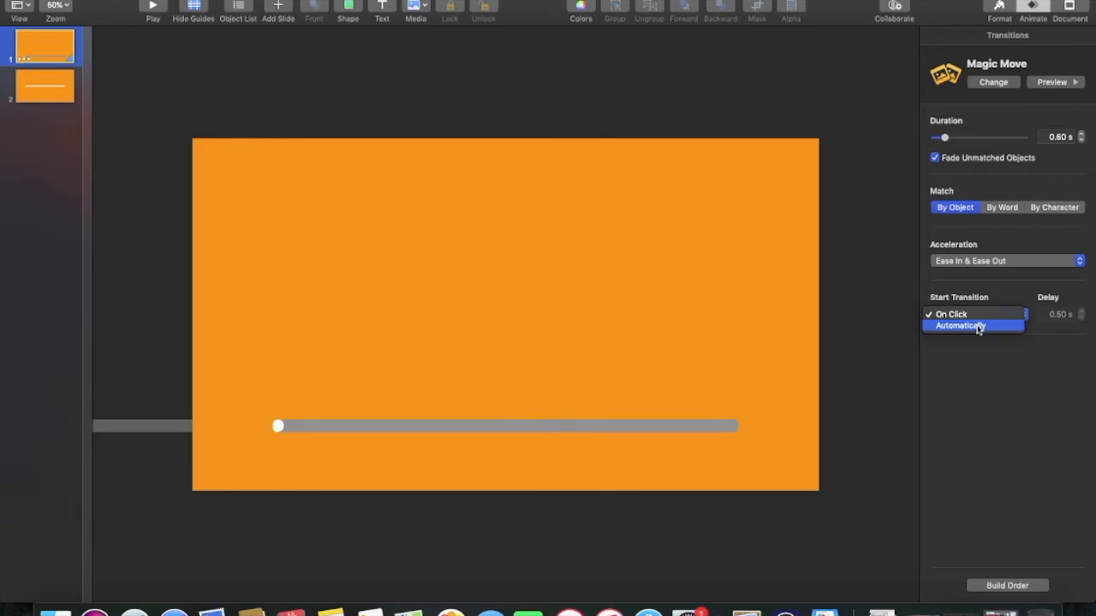
left_click(979, 327)
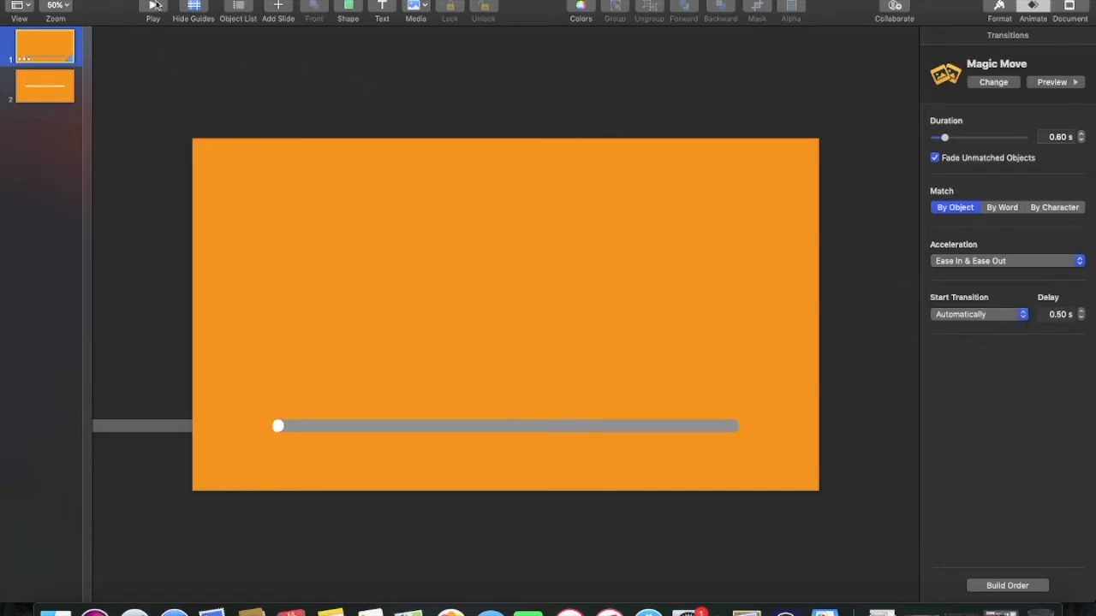
left_click(152, 7)
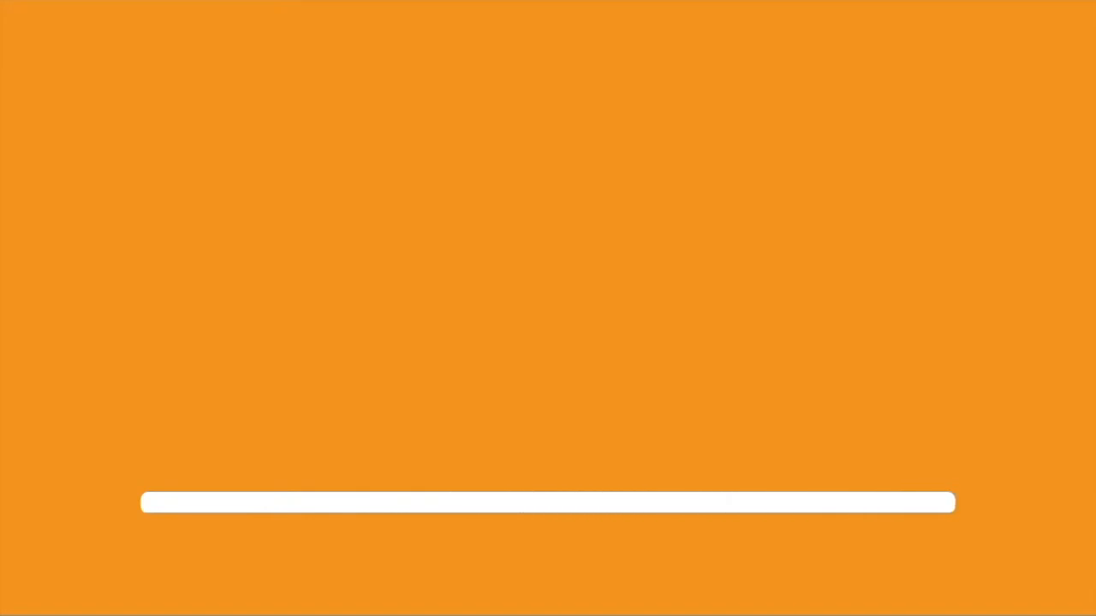
key("Escape")
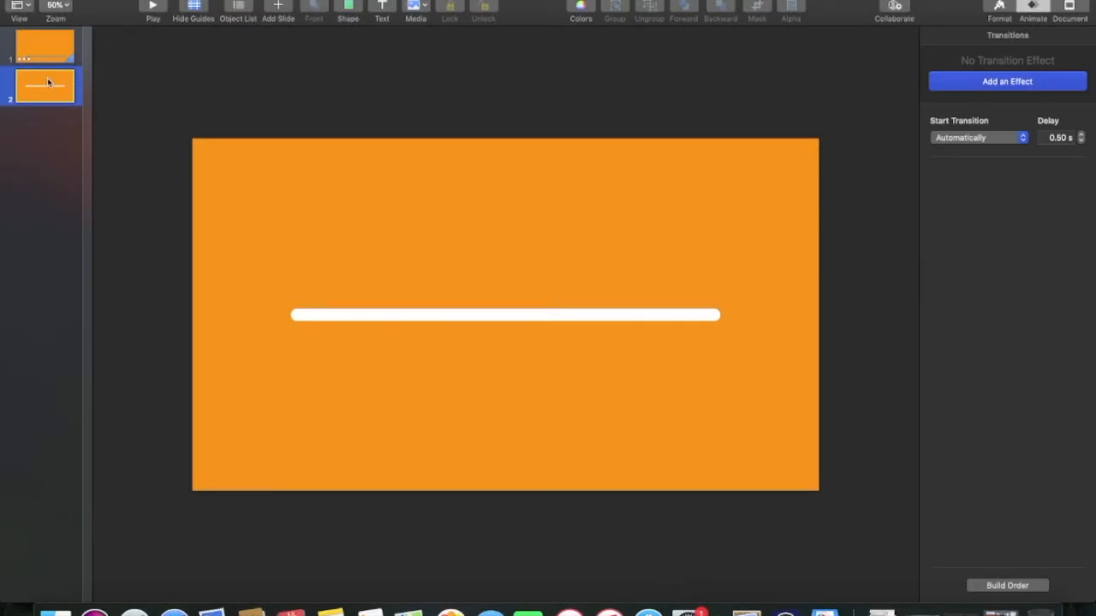
Add the text "Music is Fun" to slide 2, centred horizontally above the white bar
left_click(382, 9)
left_click_drag(523, 330, 438, 235)
type("Mu")
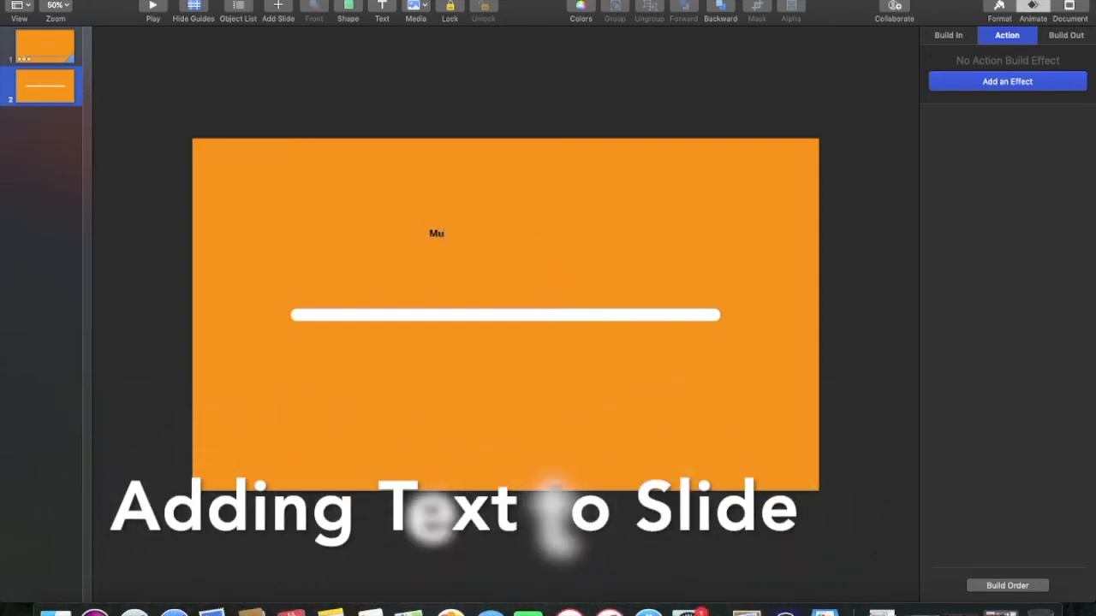
type("sic i")
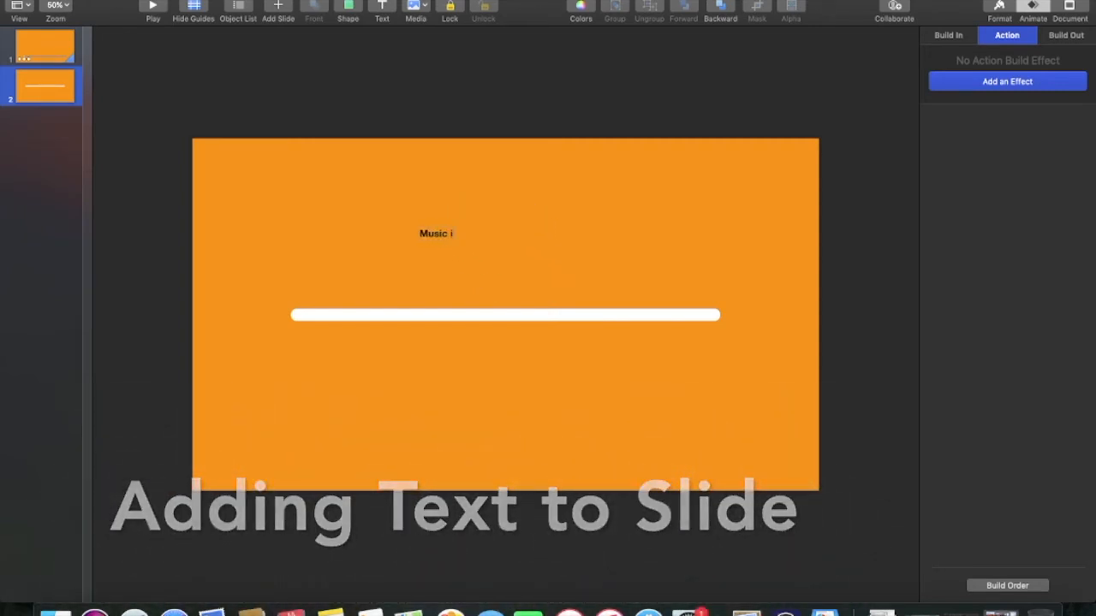
type("s Fun")
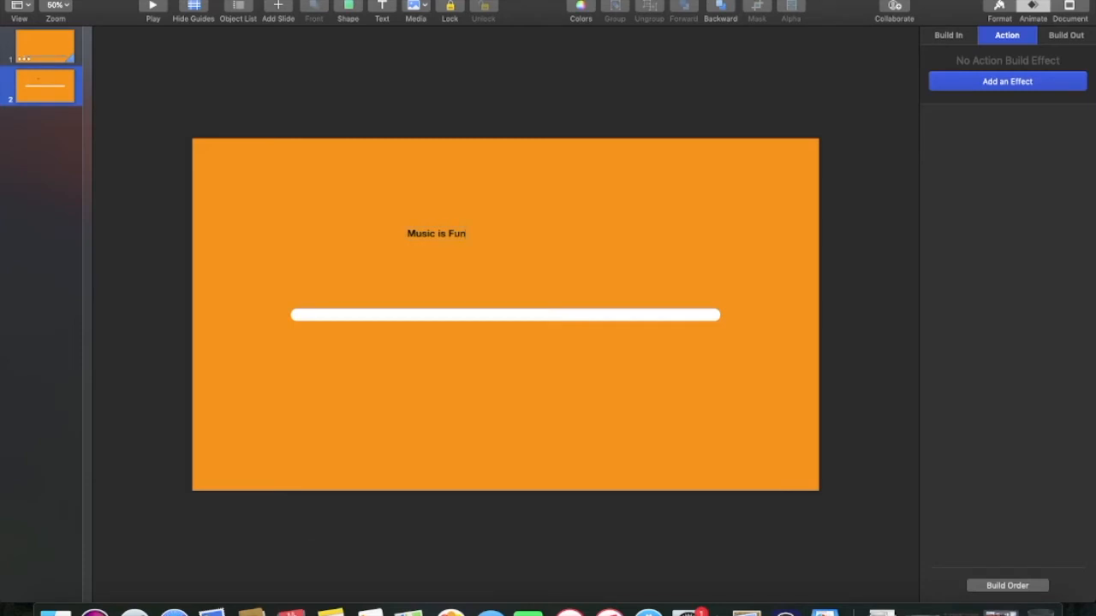
left_click(561, 190)
left_click_drag(433, 240, 499, 237)
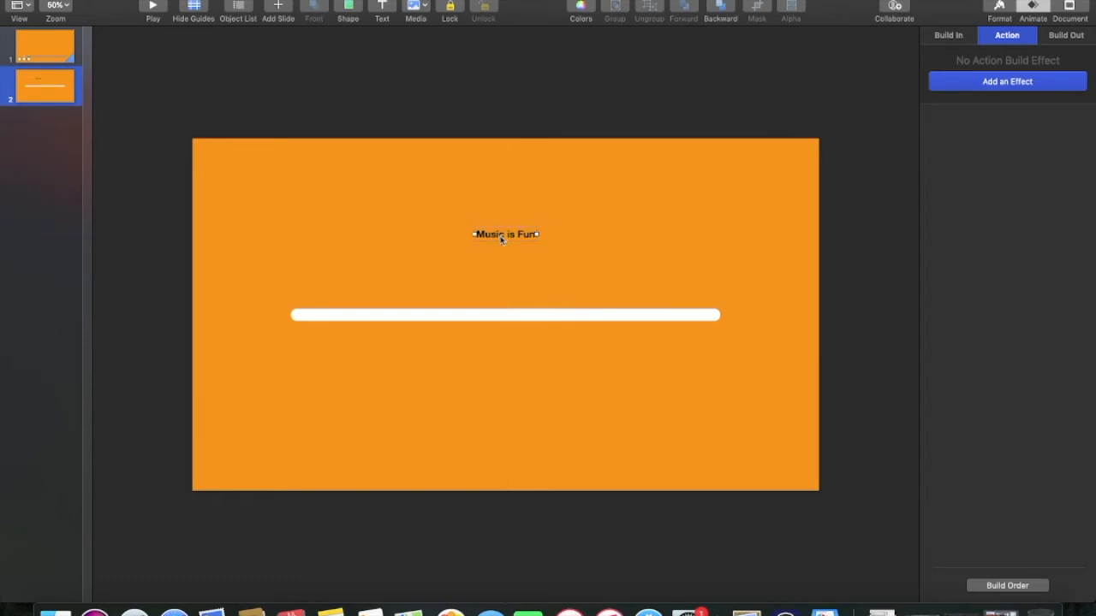
Increase the "Music is Fun" text's font size to 80 pt
left_click(999, 10)
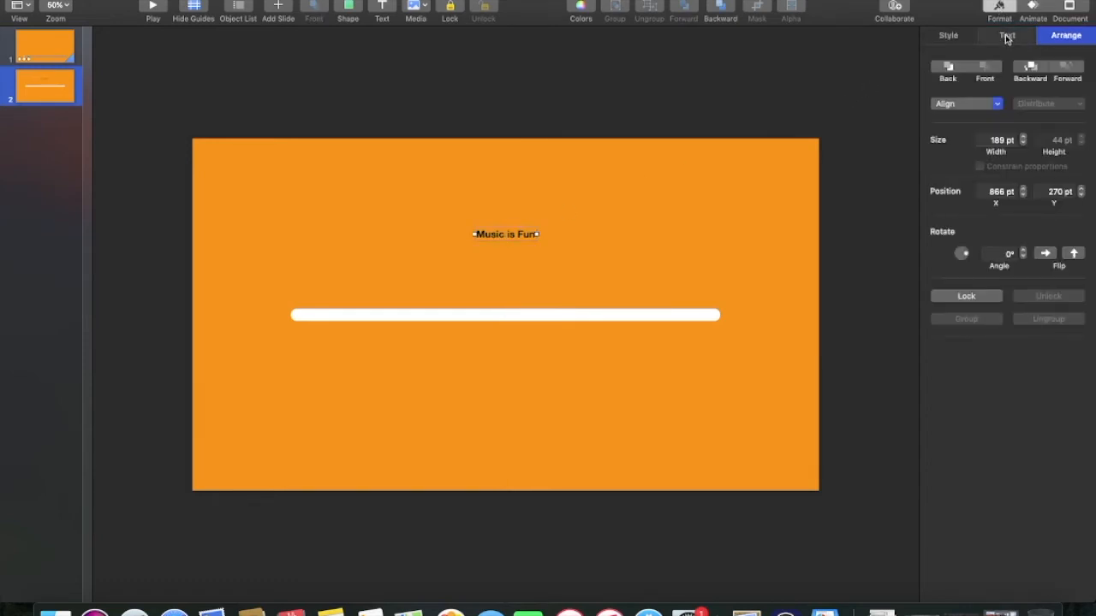
left_click(1007, 35)
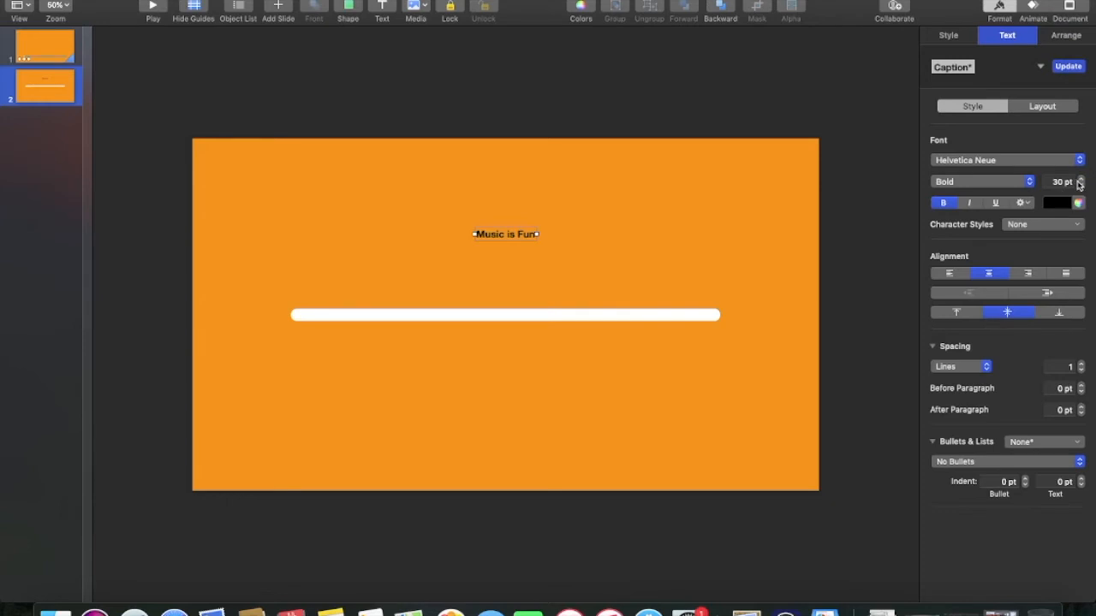
left_click_drag(1082, 182, 1081, 182)
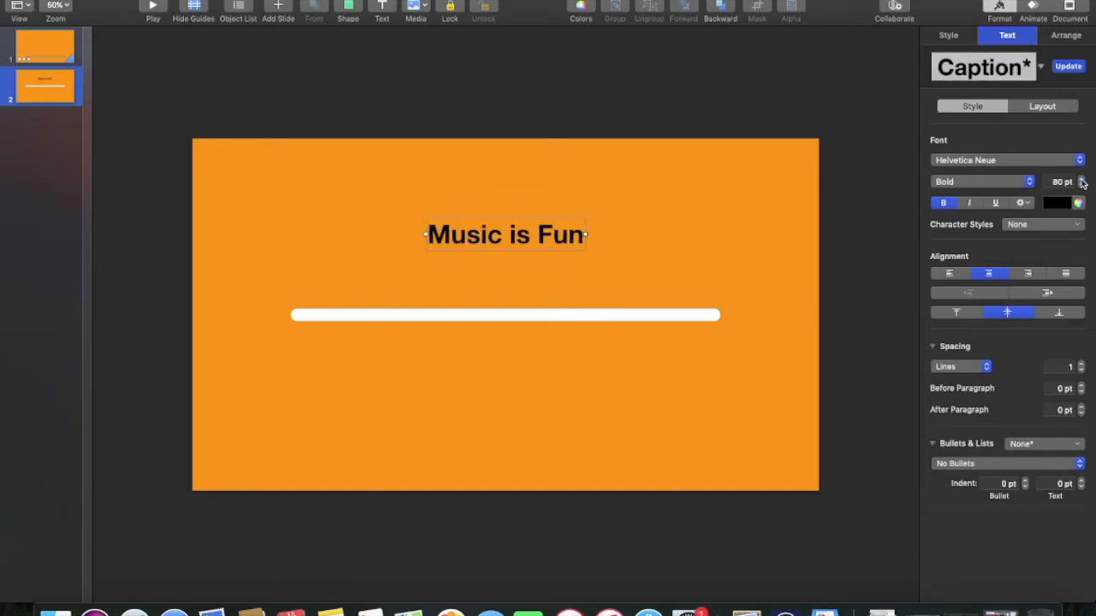
left_click(685, 220)
left_click_drag(512, 239, 513, 244)
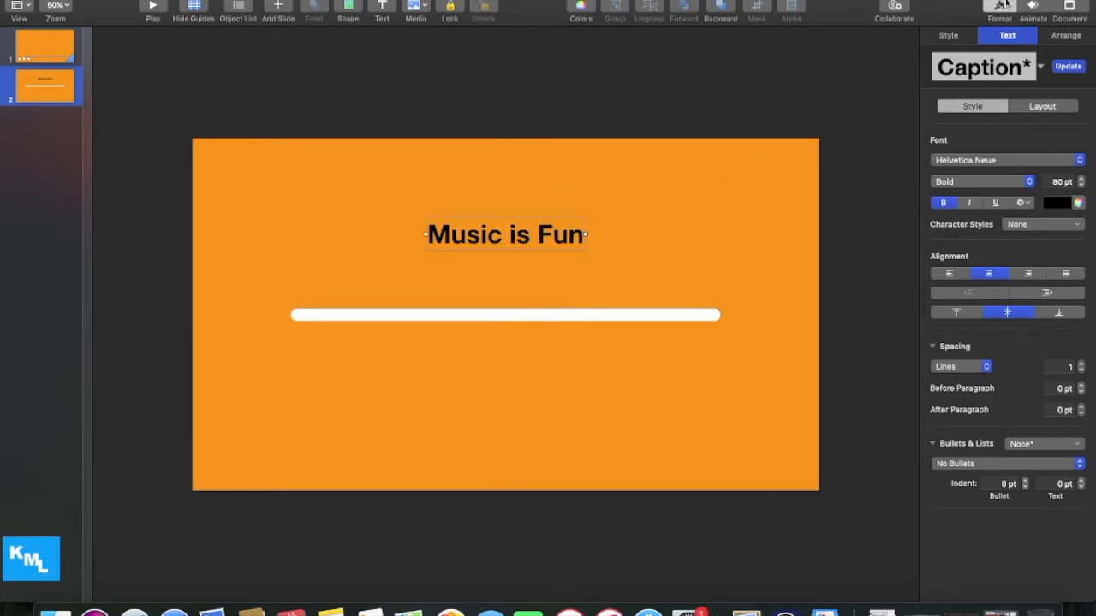
Apply a Drop Shadow to the "Music is Fun" text and show its font settings
left_click(950, 37)
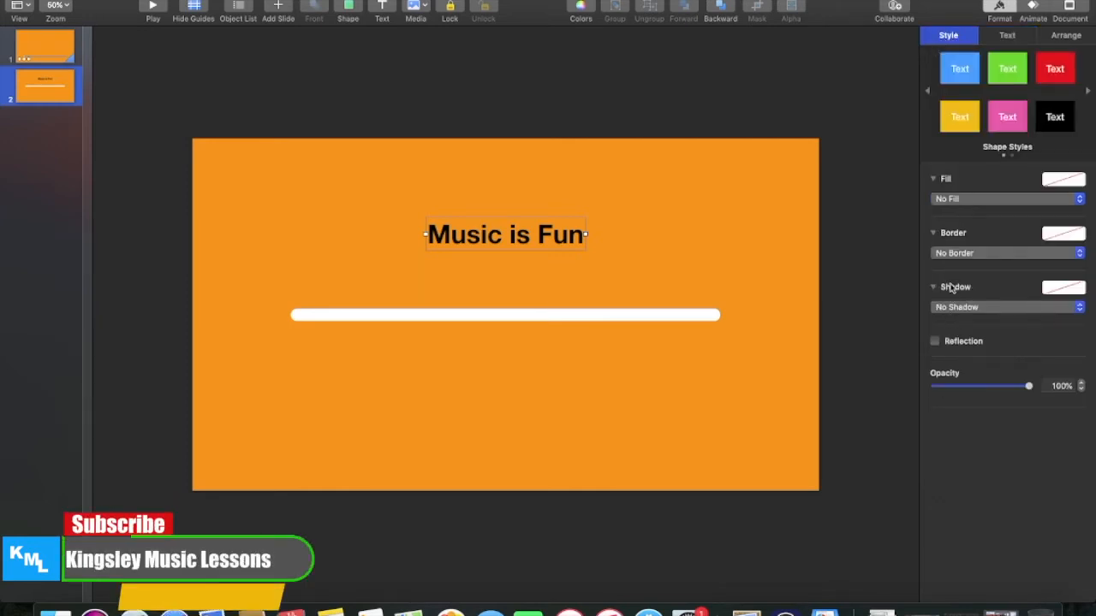
left_click(953, 308)
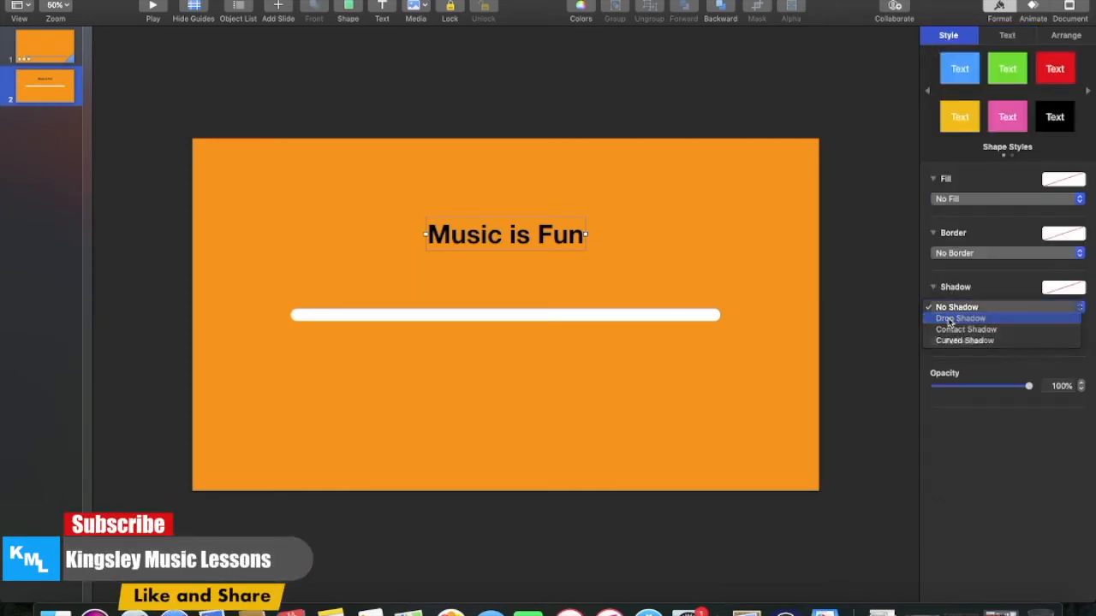
left_click(950, 319)
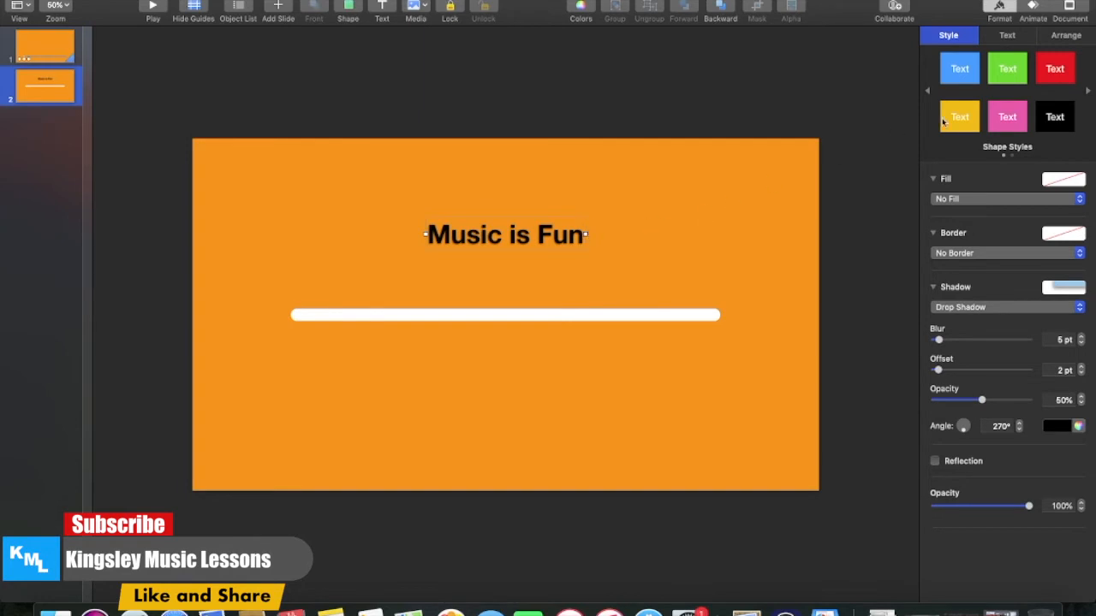
left_click(1010, 38)
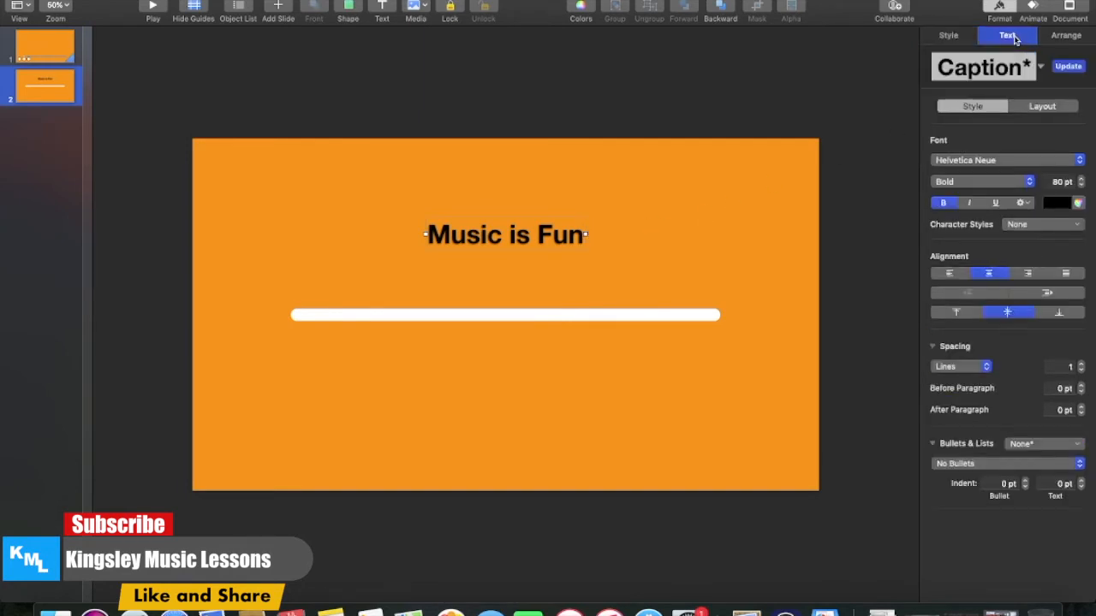
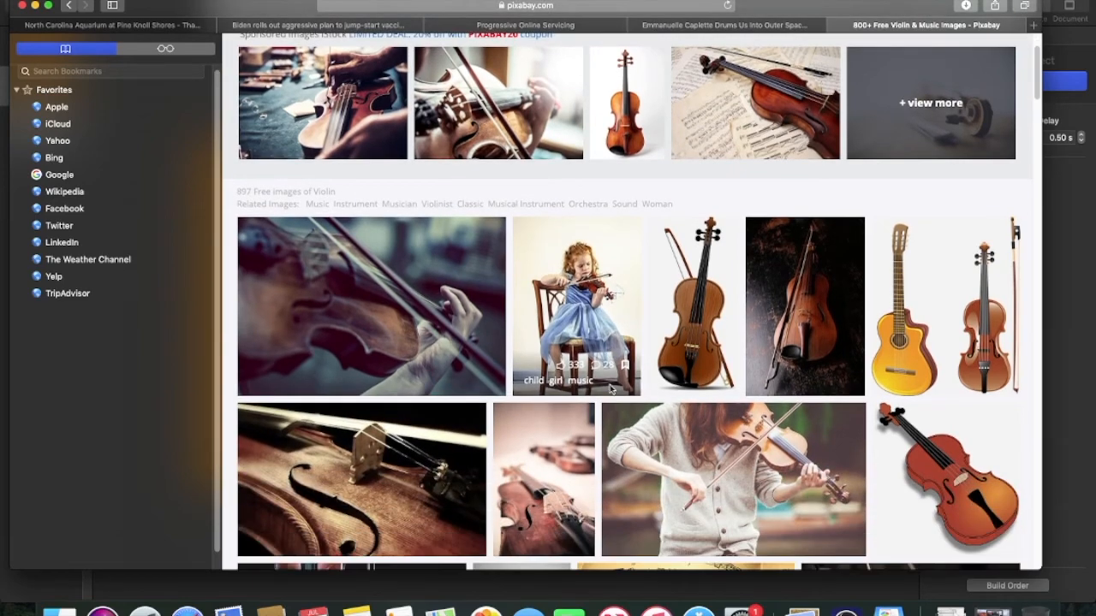
Download the red violin vector image from Pixabay as a 1228×1280 PNG and close its preview
scroll(611, 390, "down", 10)
scroll(1016, 521, "up", 5)
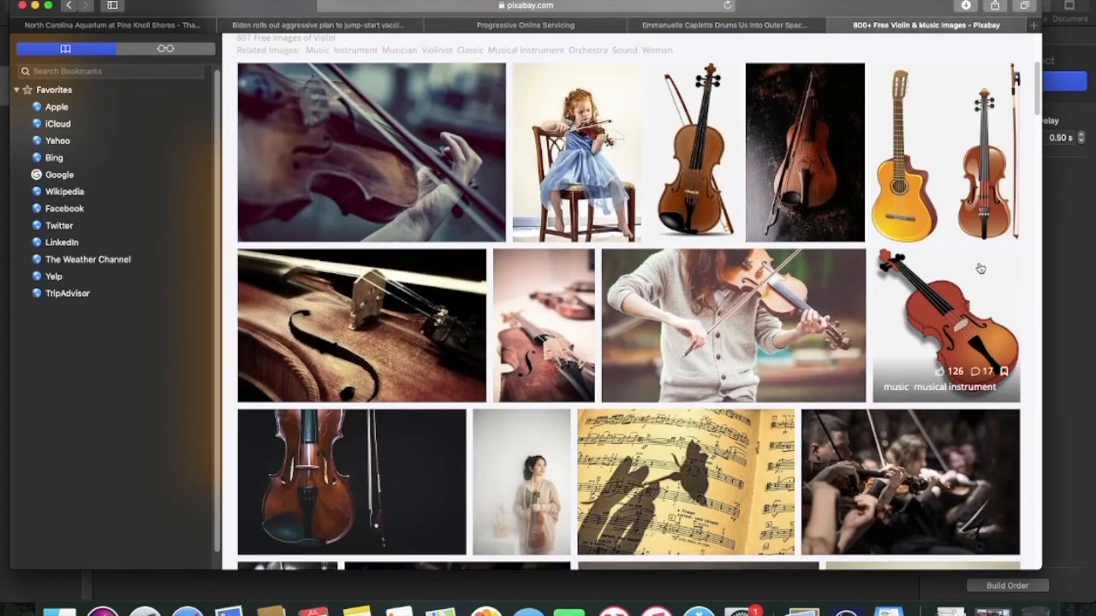
left_click(948, 313)
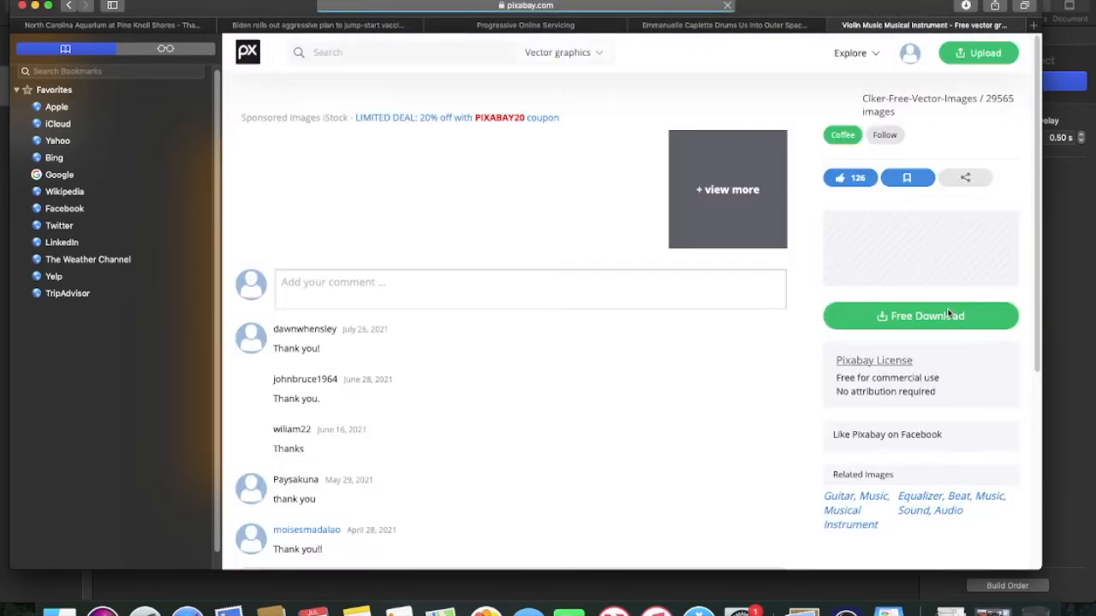
left_click(896, 319)
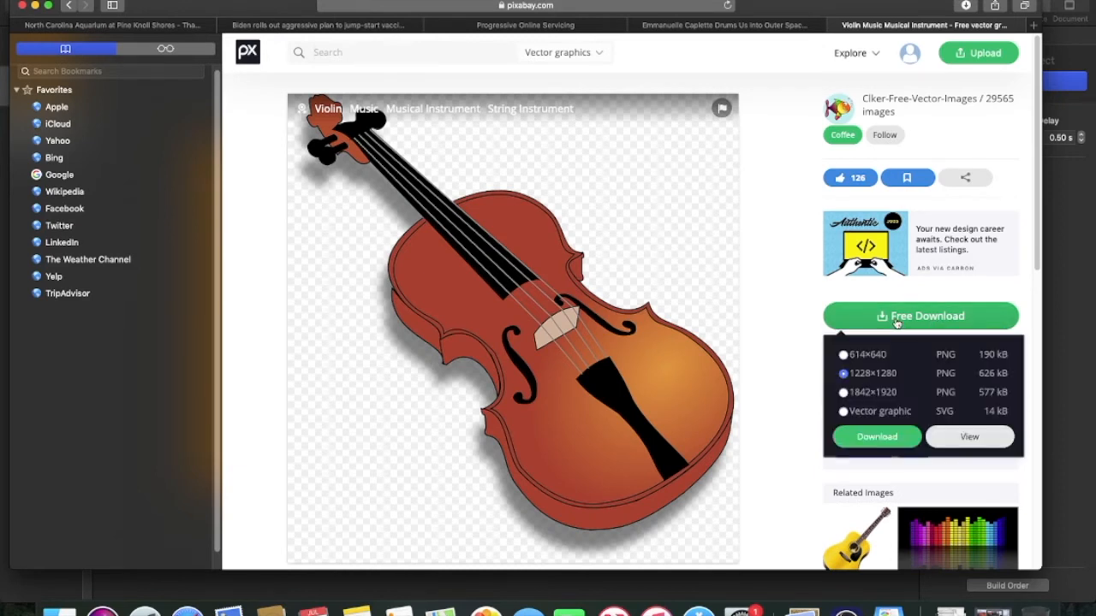
left_click(877, 437)
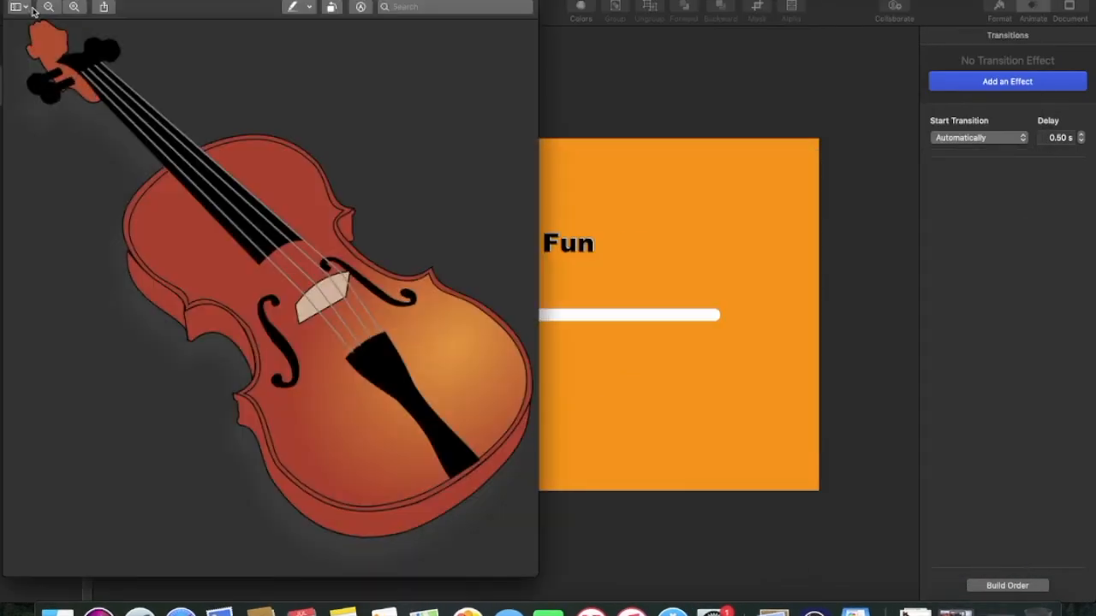
key("super+w")
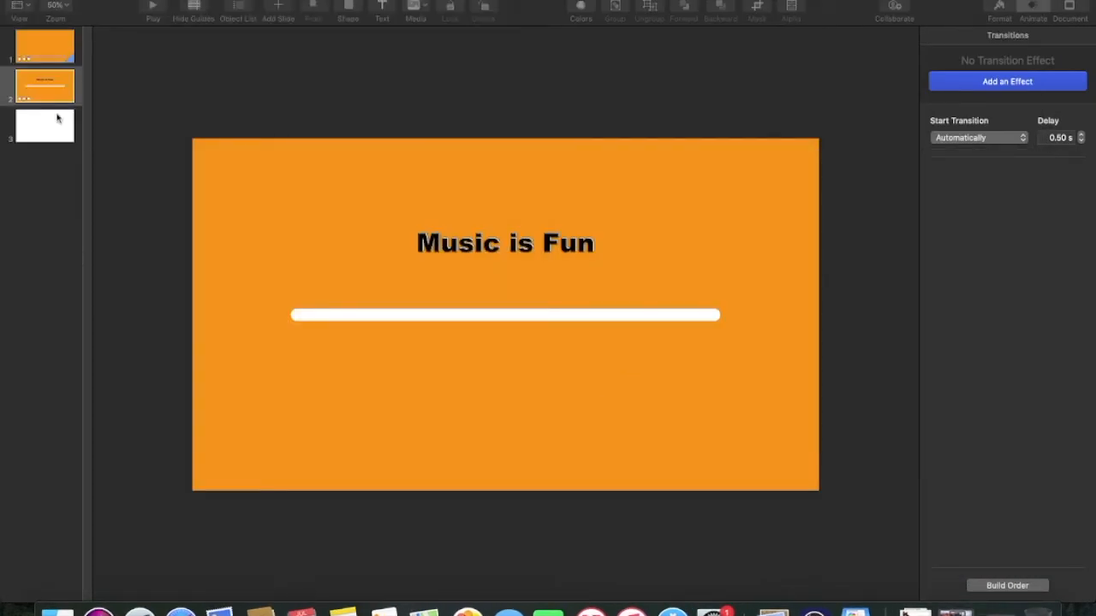
Copy violin-33610_1280.png from the recent files in Finder and paste it onto slide 3 in Keynote
left_click(59, 123)
left_click(57, 611)
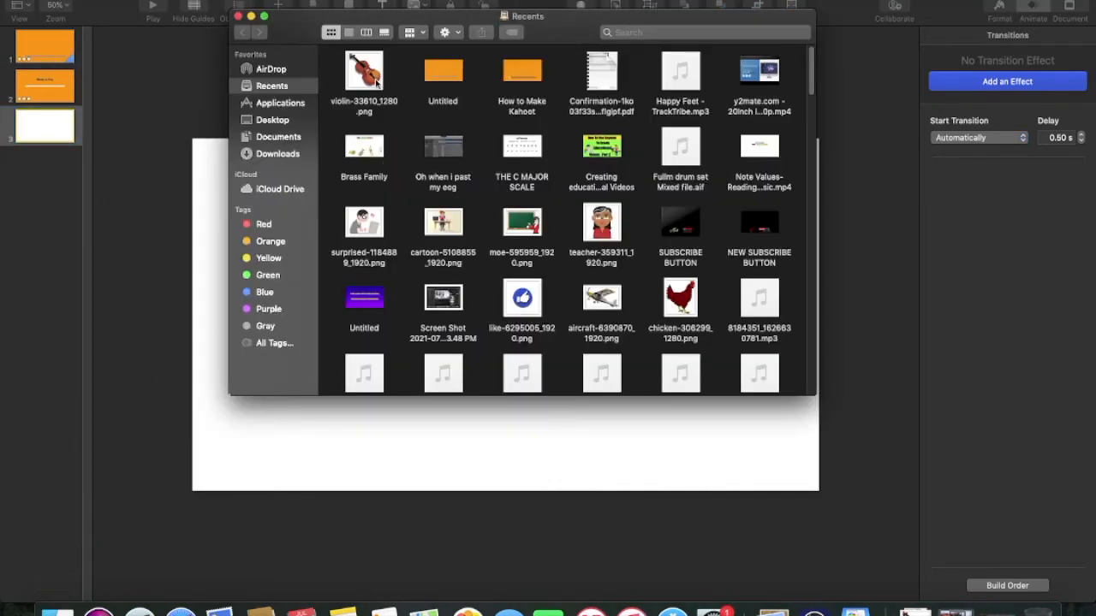
right_click(369, 75)
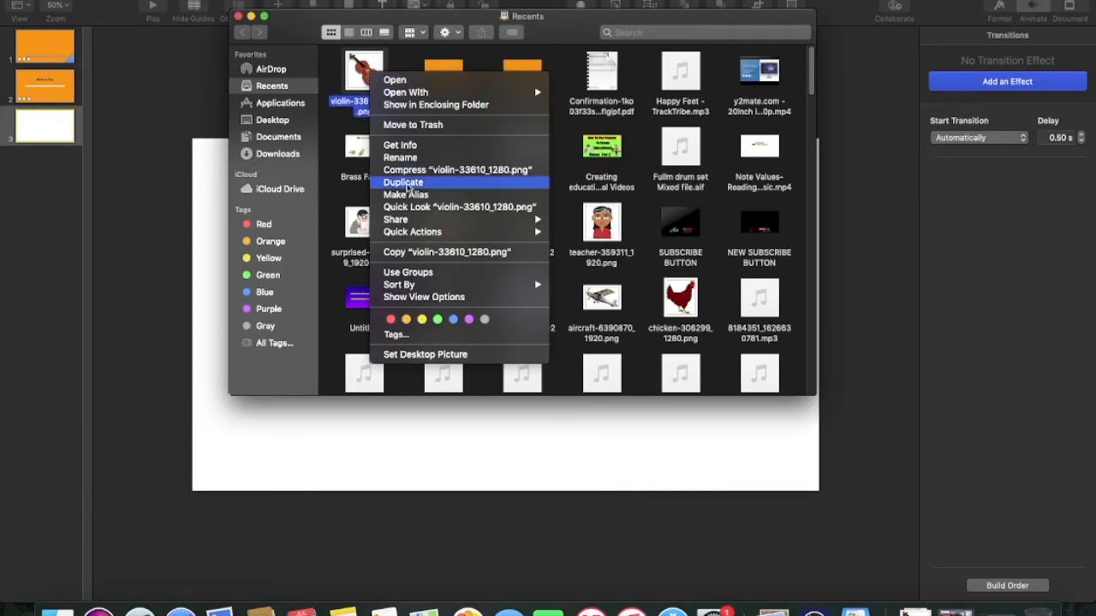
left_click(421, 253)
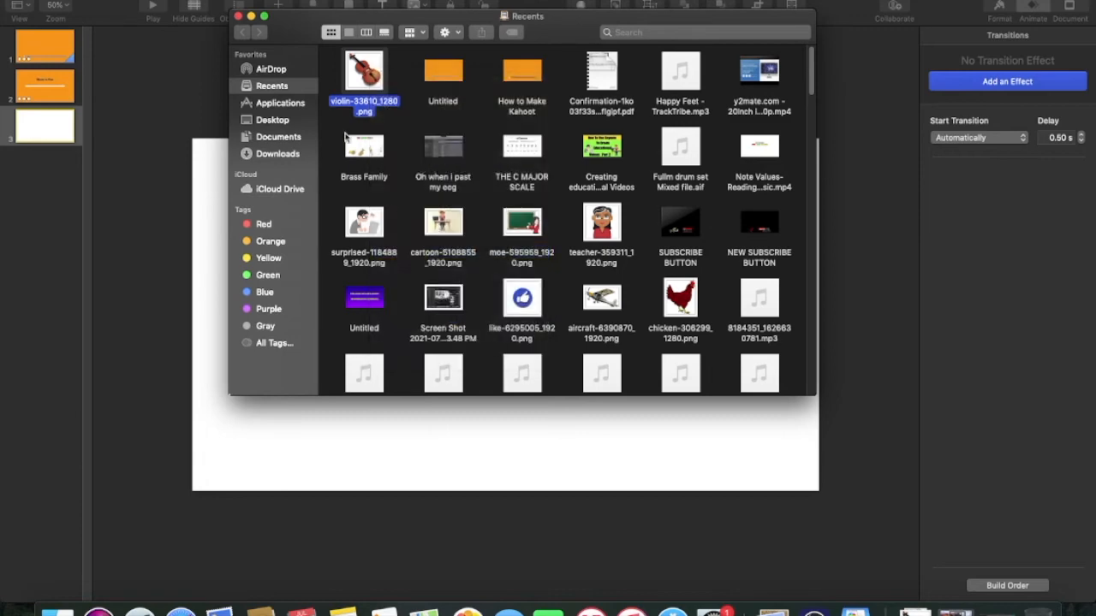
left_click(264, 16)
right_click(381, 197)
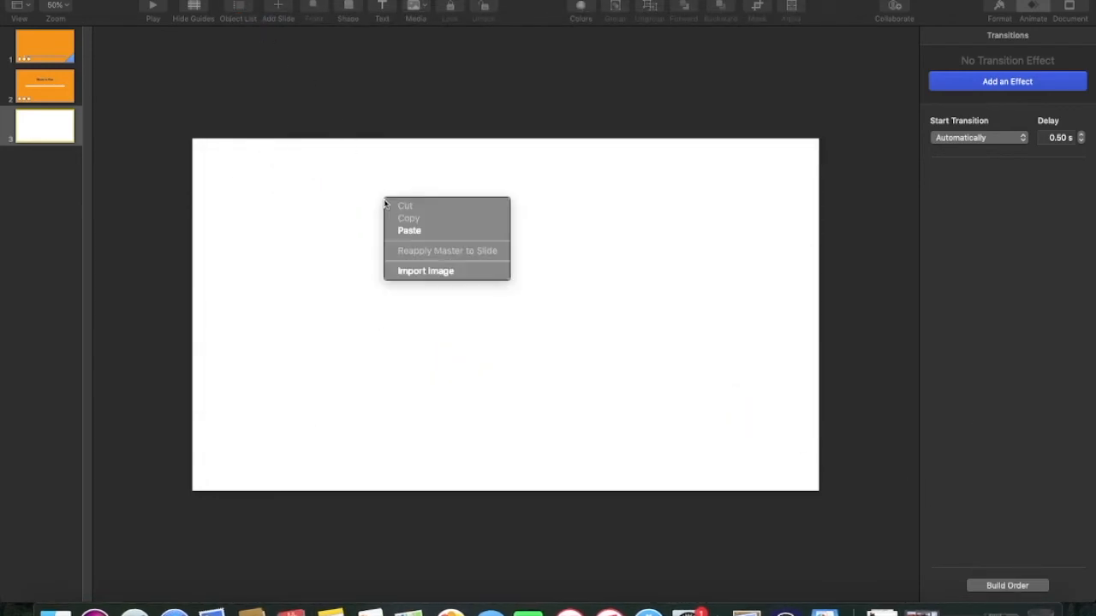
left_click(422, 231)
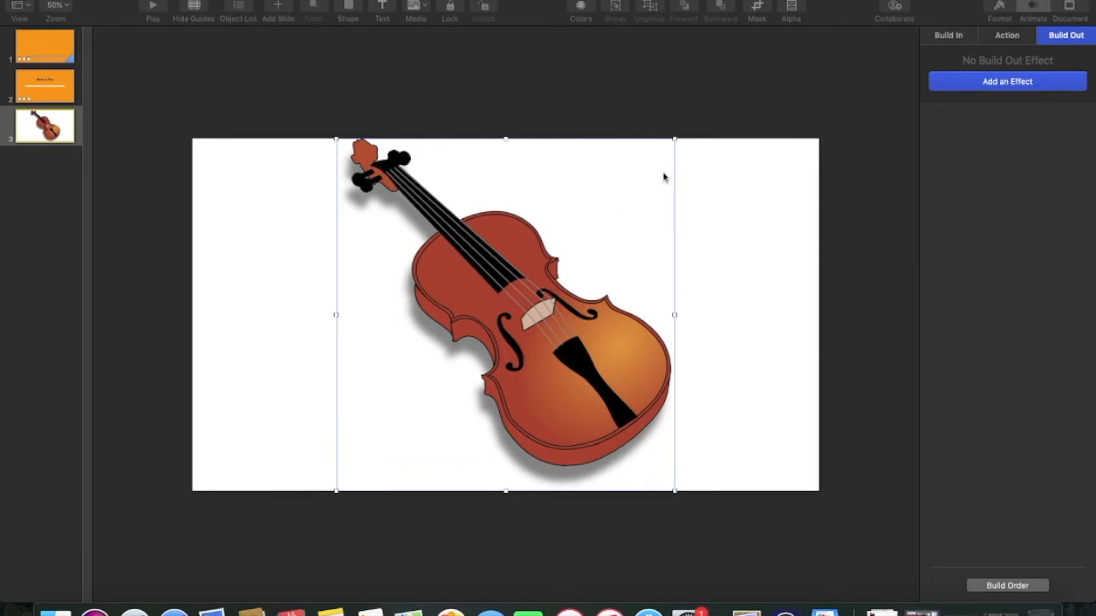
Shrink the violin image and position it centred horizontally near the top of slide 3
left_click_drag(674, 145, 454, 346)
left_click_drag(392, 423, 473, 250)
left_click_drag(543, 171, 548, 170)
mouse_move(496, 231)
left_mouse_down()
mouse_move(476, 239)
mouse_move(493, 237)
left_mouse_up()
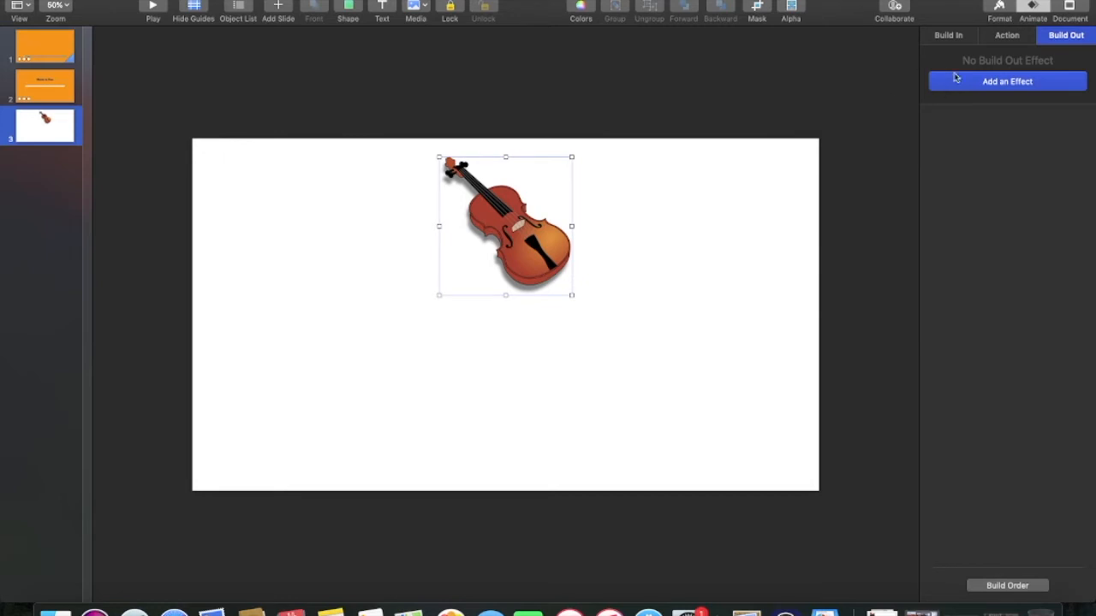
Apply a Drop Shadow to the violin image
left_click(997, 10)
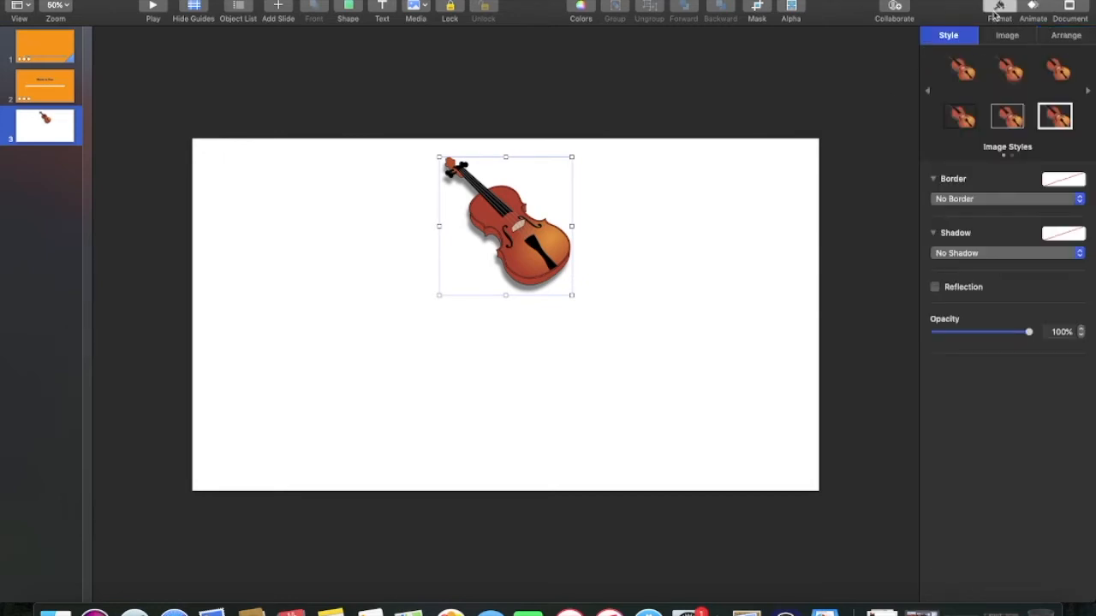
left_click(957, 253)
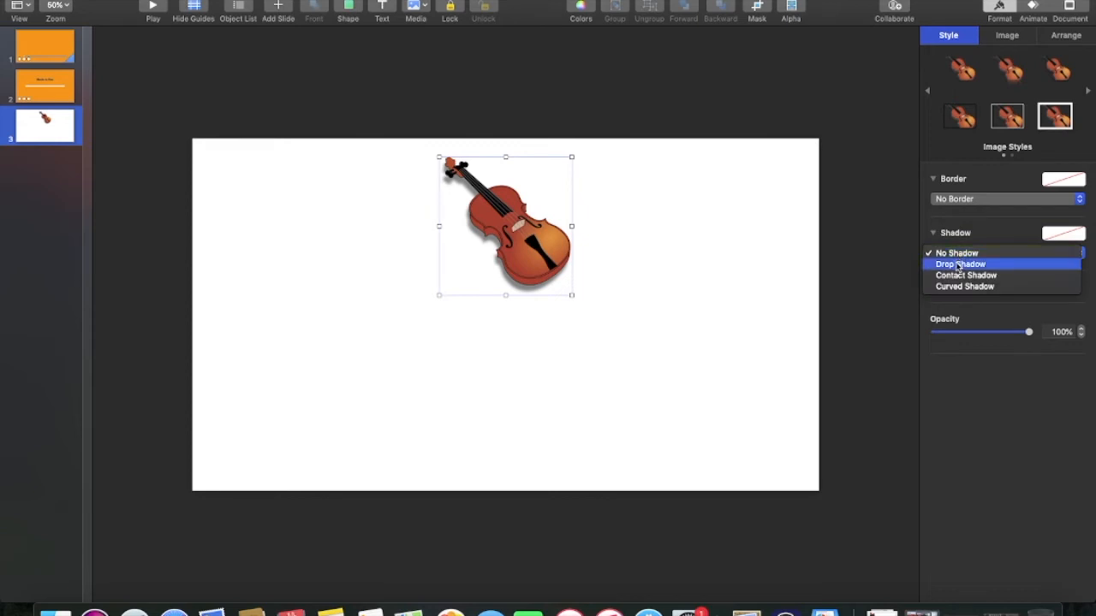
left_click(959, 266)
left_click(706, 255)
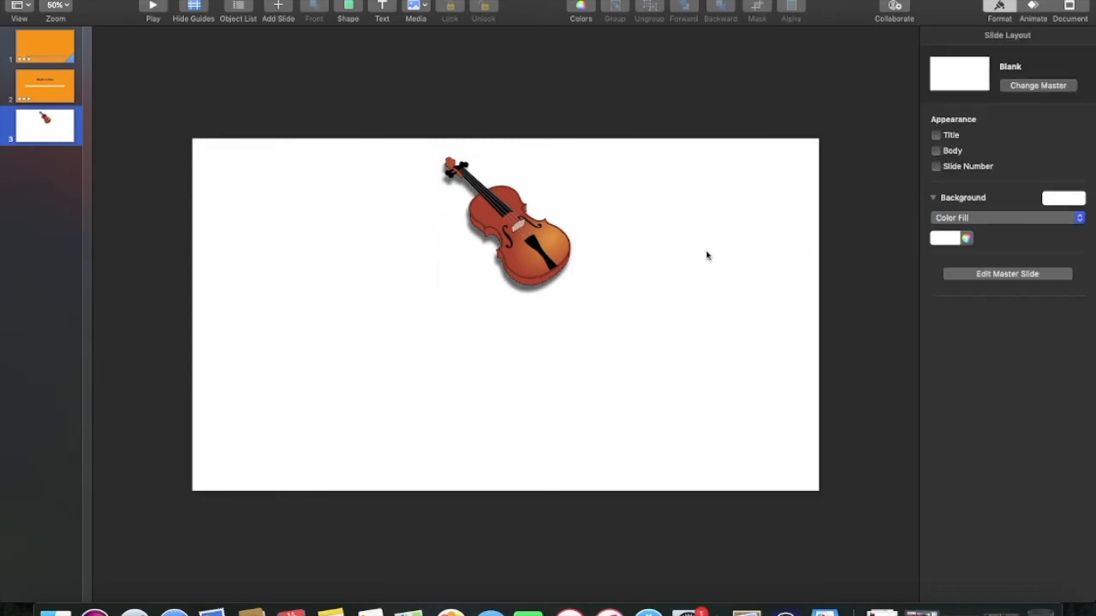
left_click_drag(522, 244, 520, 241)
left_click(661, 214)
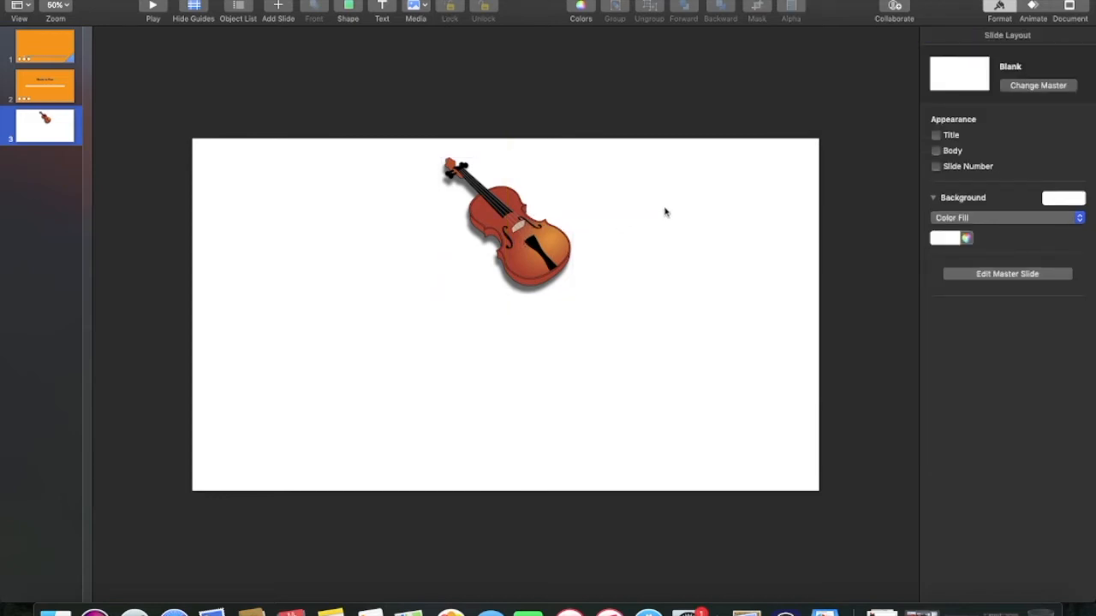
Add a square shape below the violin and stretch it into a bar about 542 pt wide and 100 pt high
left_click(348, 8)
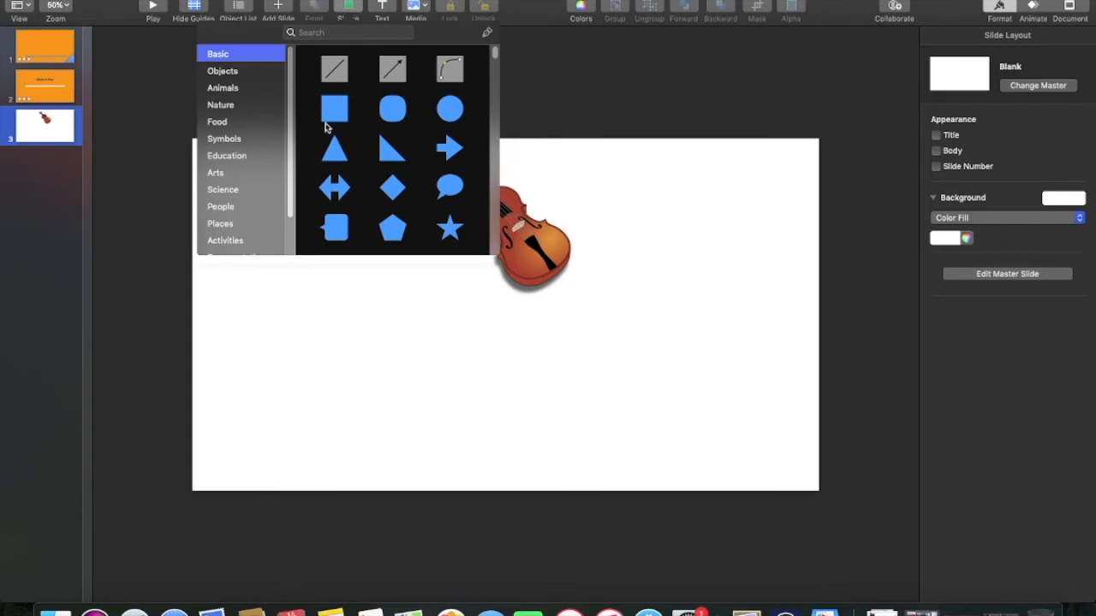
left_click(332, 113)
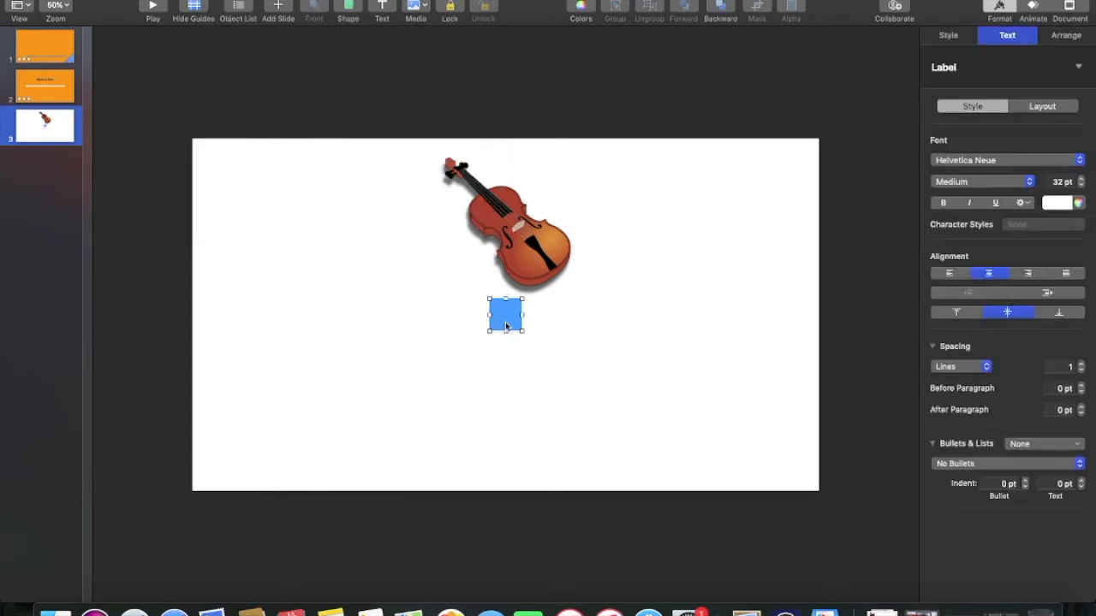
left_click_drag(505, 322, 400, 379)
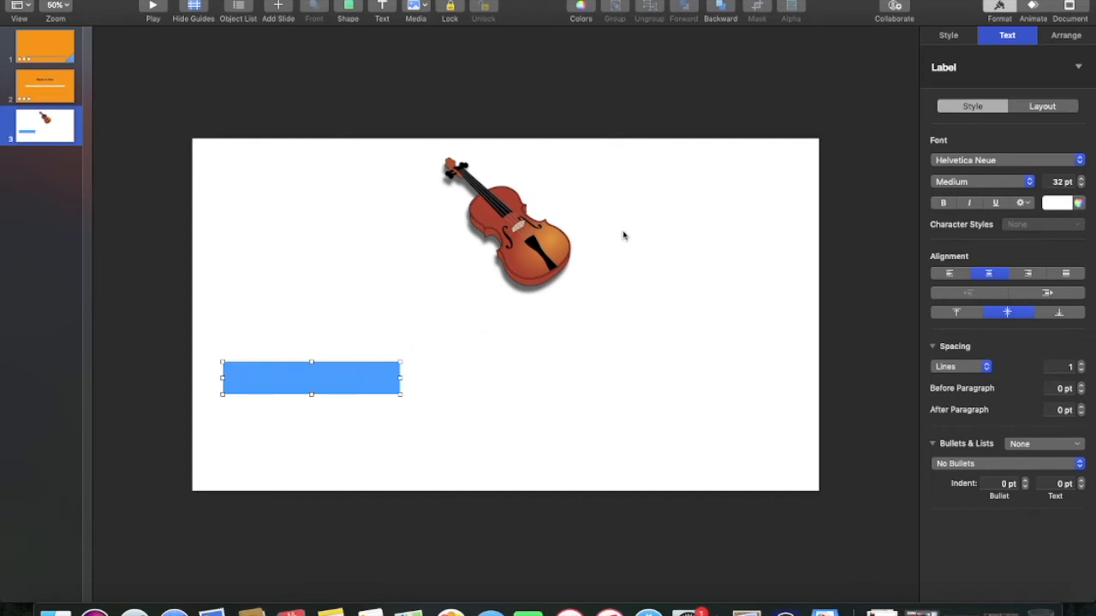
Set the blue bar's width to 911 pt
left_click(998, 7)
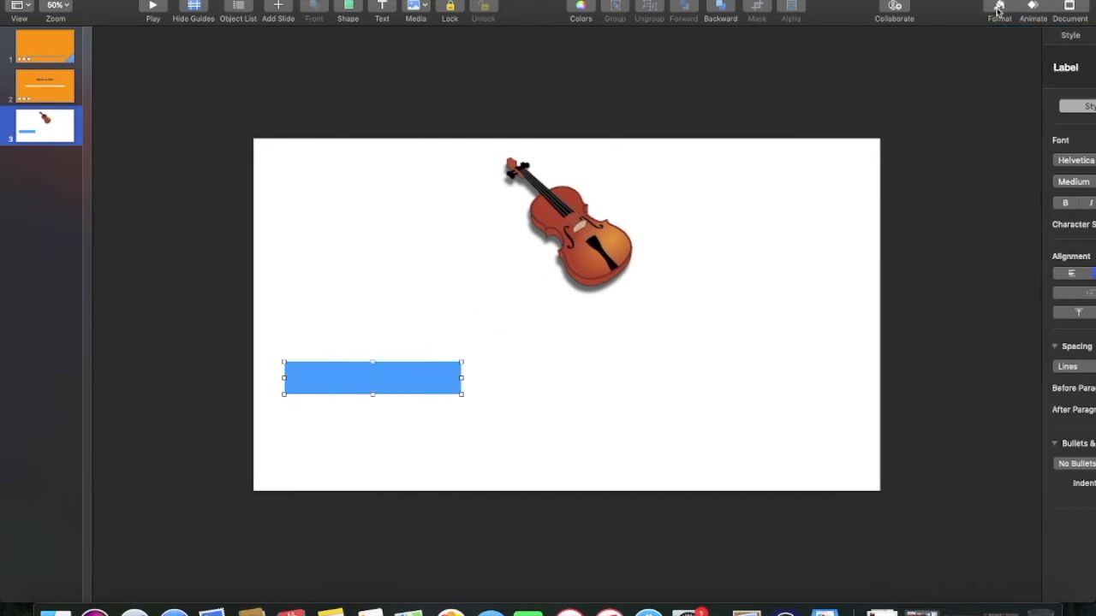
left_click(997, 7)
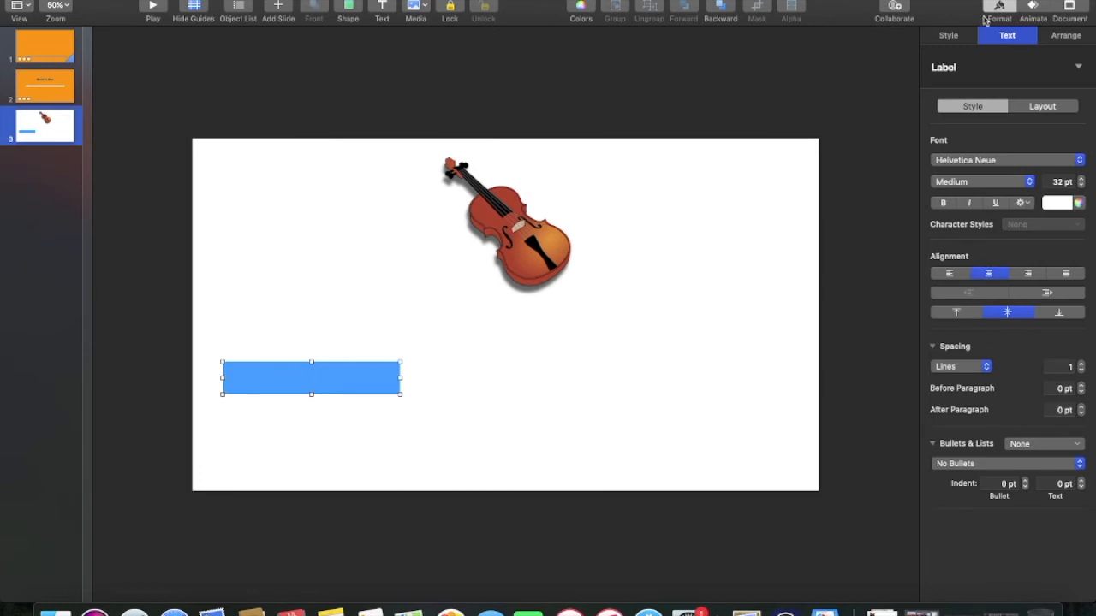
left_click(948, 36)
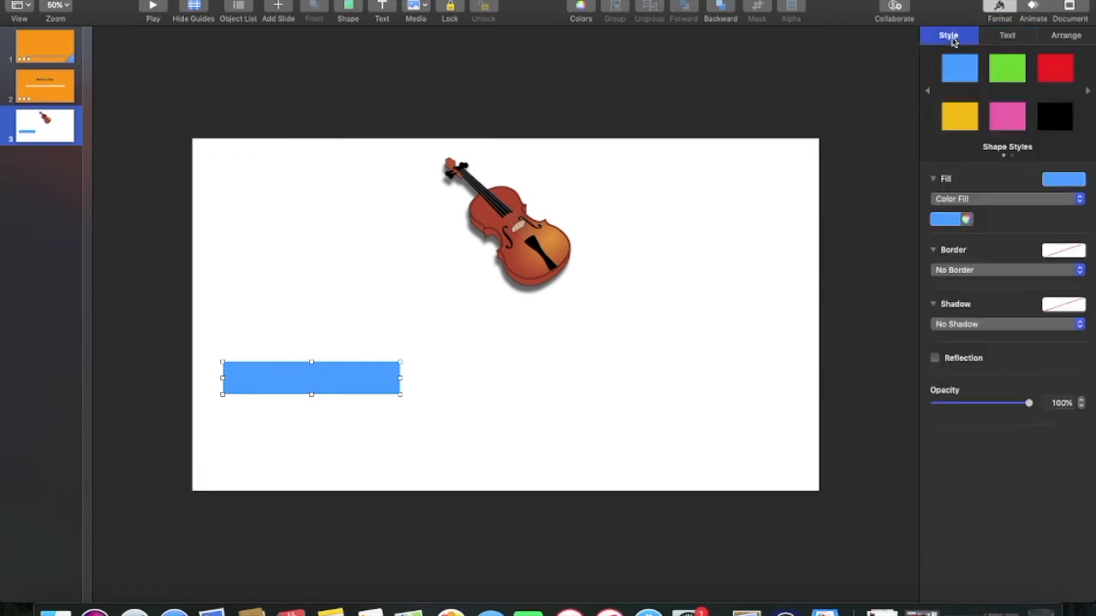
left_click(1070, 37)
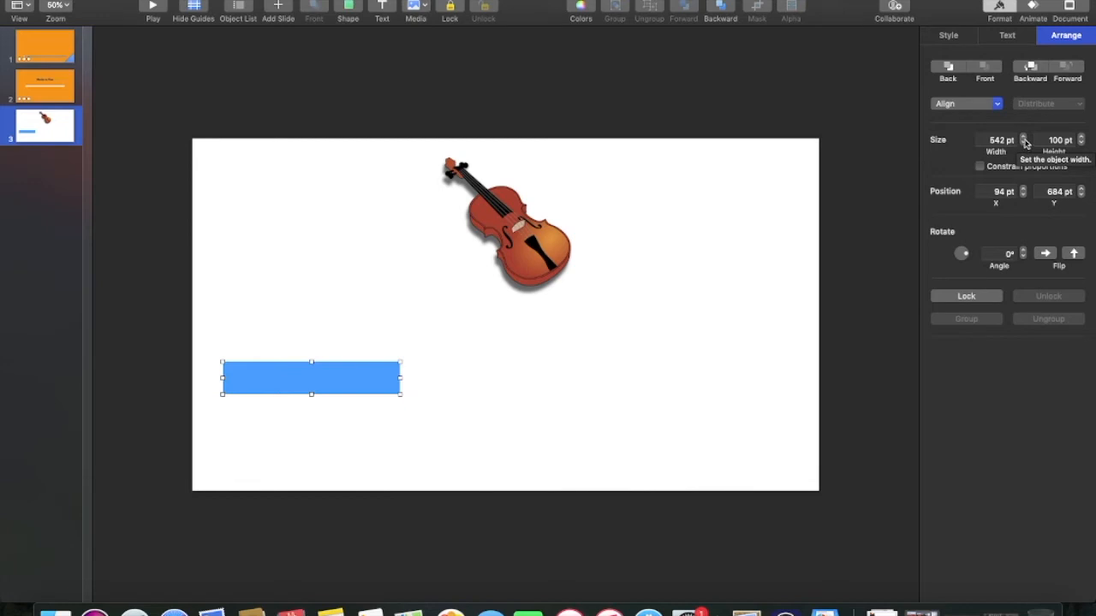
left_click(1024, 138)
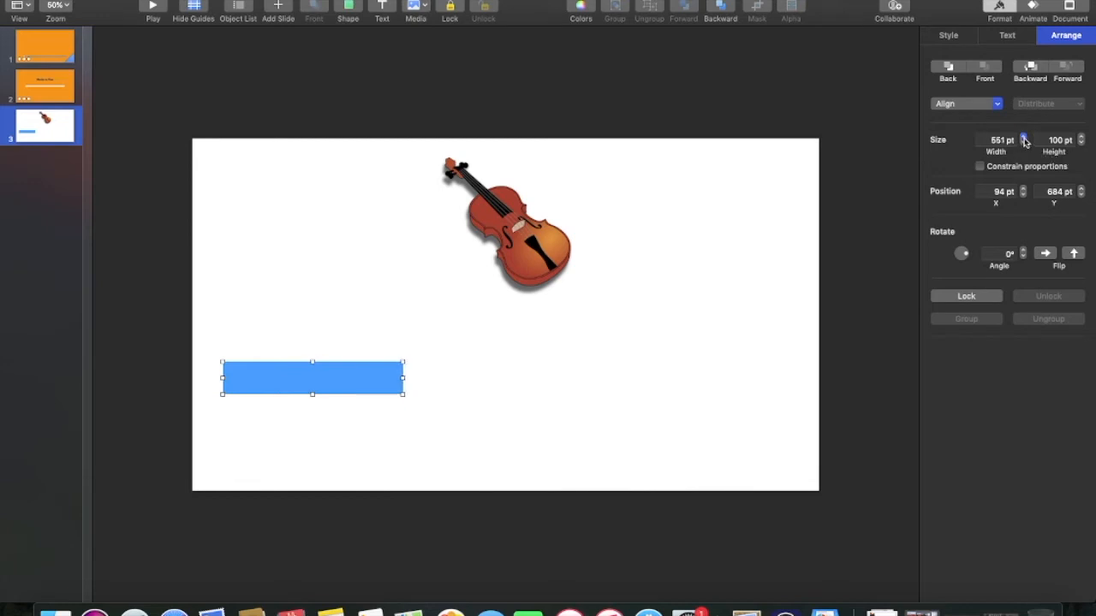
left_click_drag(1025, 141, 1024, 141)
left_click(1000, 143)
key("BackSpace")
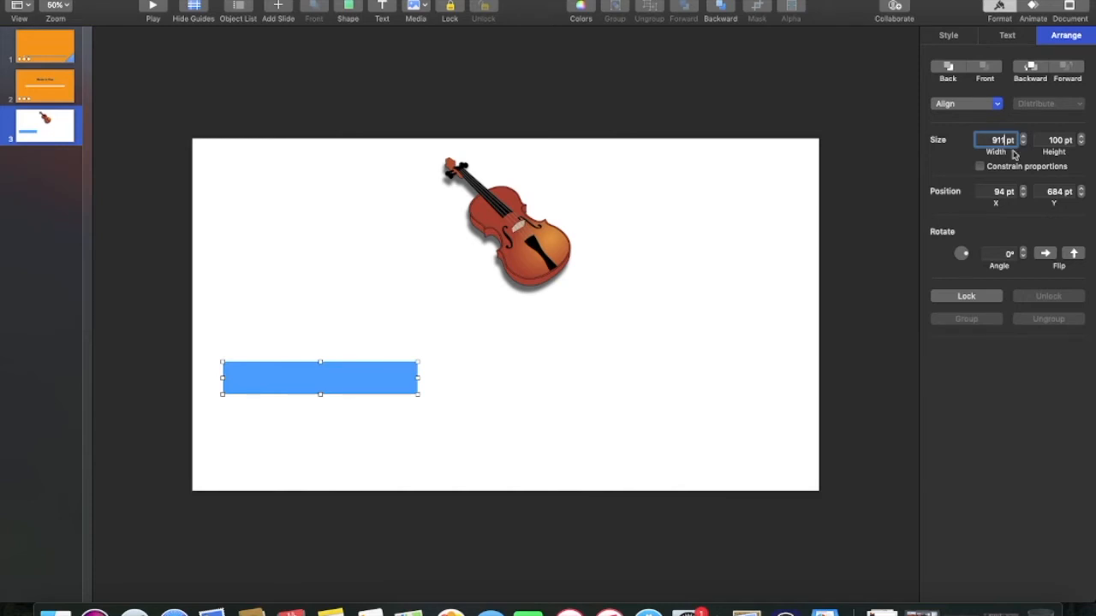
key("Return")
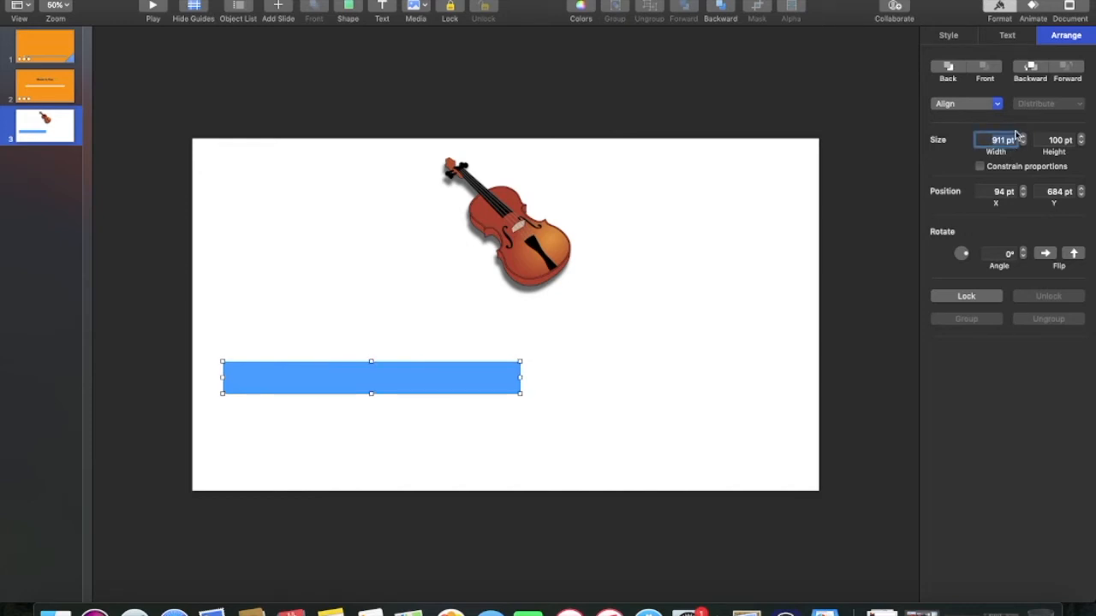
Increase the blue bar's height to 108 pt
left_click(1081, 136)
left_click(1081, 137)
left_click(1080, 137)
left_click(1081, 137)
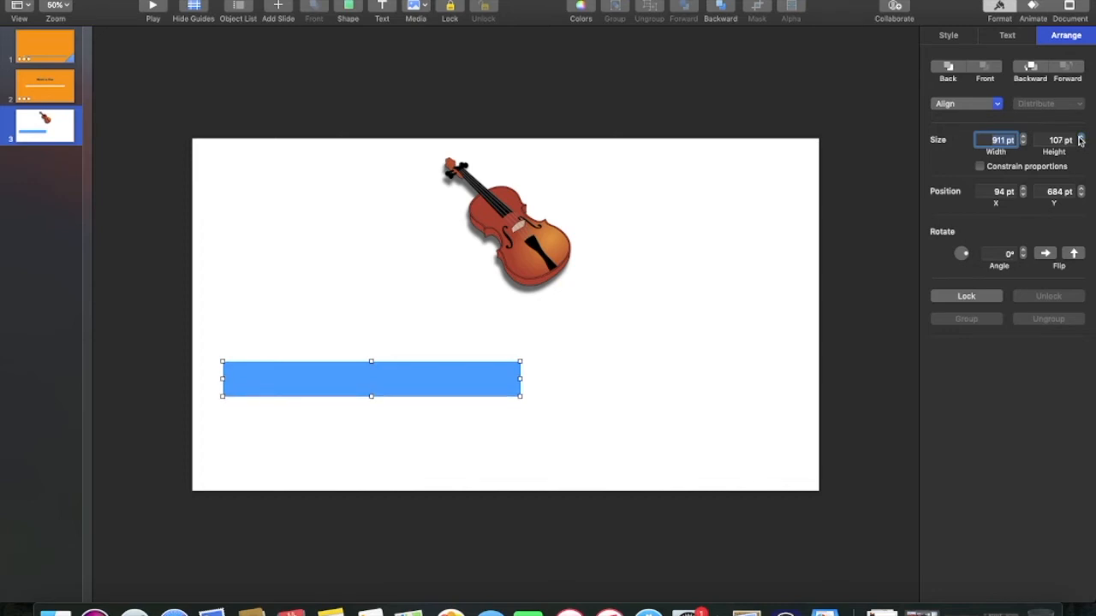
left_click(720, 269)
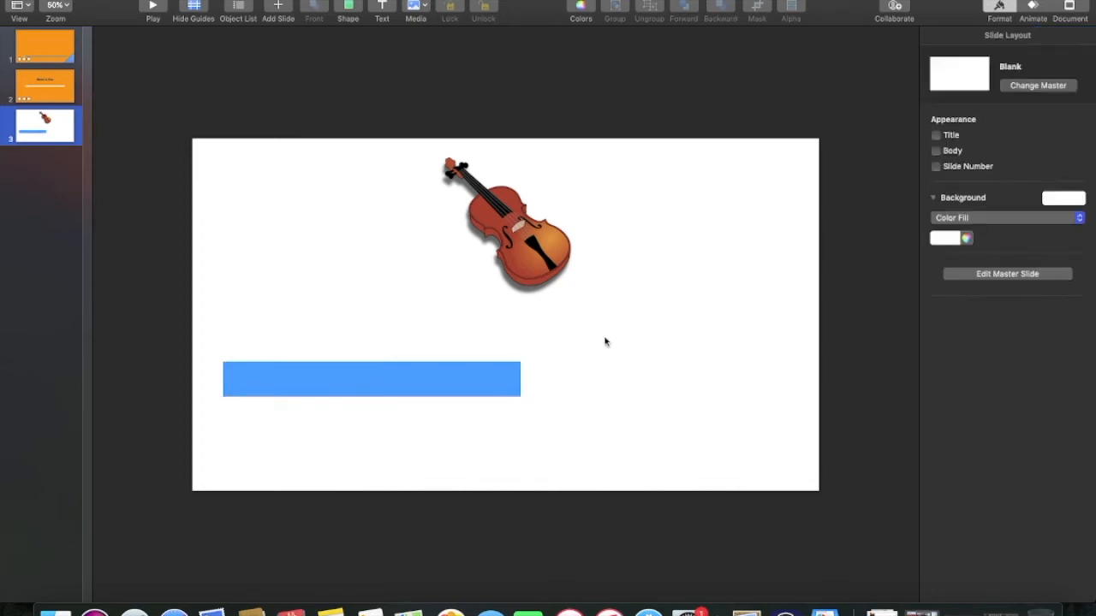
Move the blue bar to about X 50 pt, Y 704 pt and duplicate it to make two rows of two bars
left_click_drag(411, 379, 410, 386)
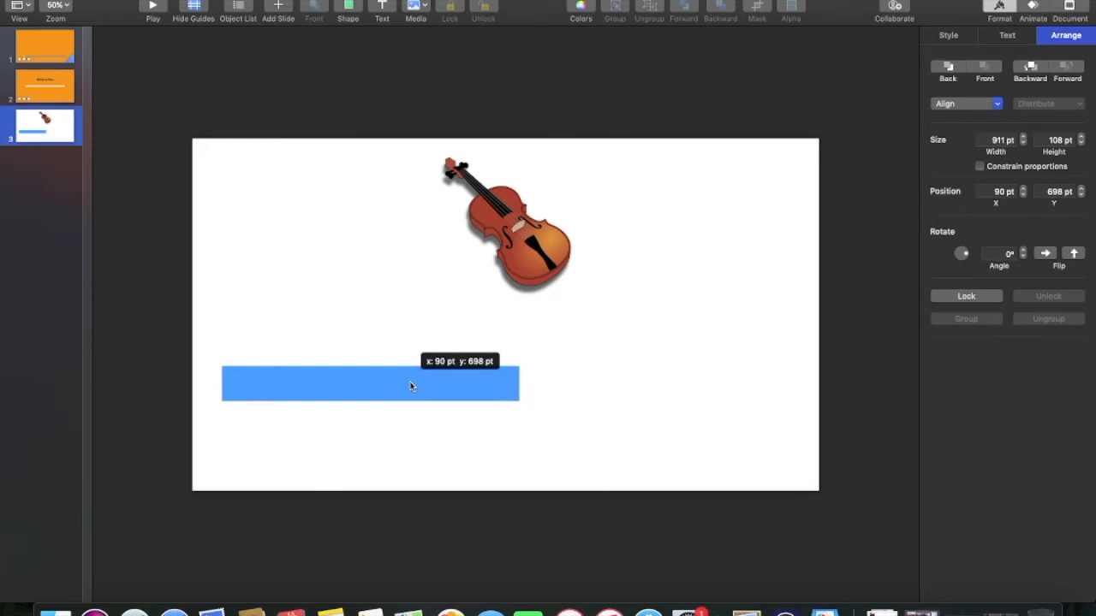
left_click_drag(410, 383, 396, 388)
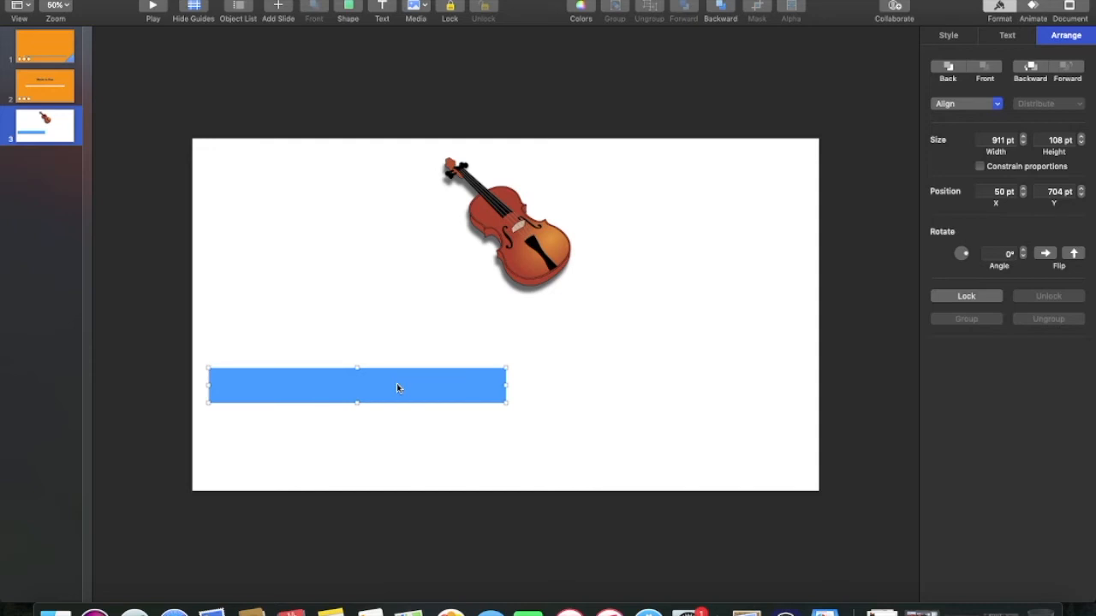
left_click_drag(396, 388, 695, 395)
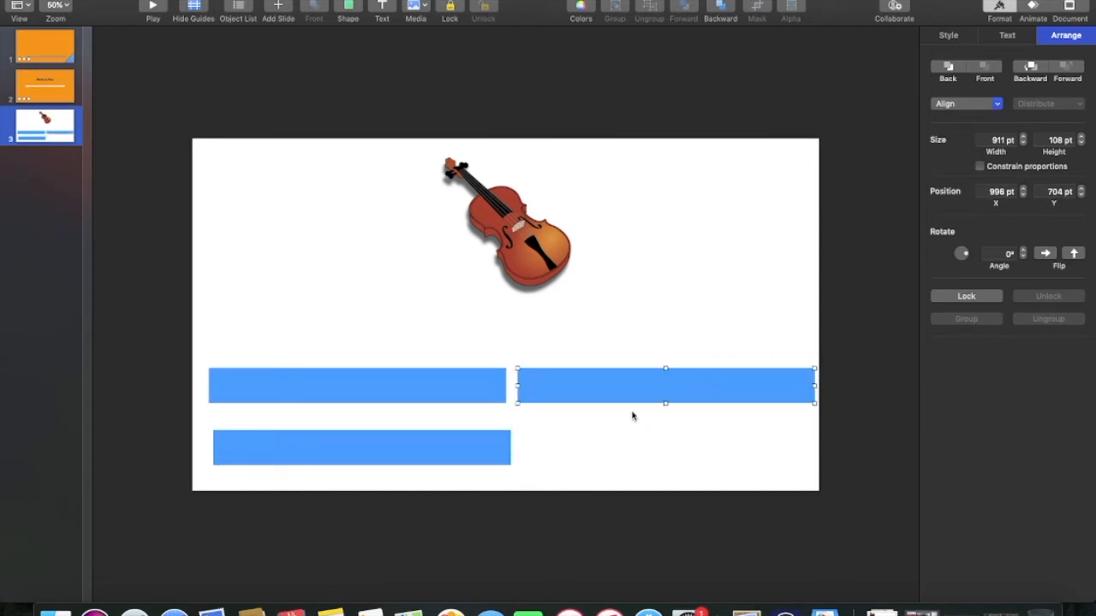
left_click_drag(623, 396, 614, 450)
Align the four blue bars into an even two-by-two grid, with the upper-left bar at X 28 pt, Y 704 pt
left_click_drag(374, 399, 369, 394)
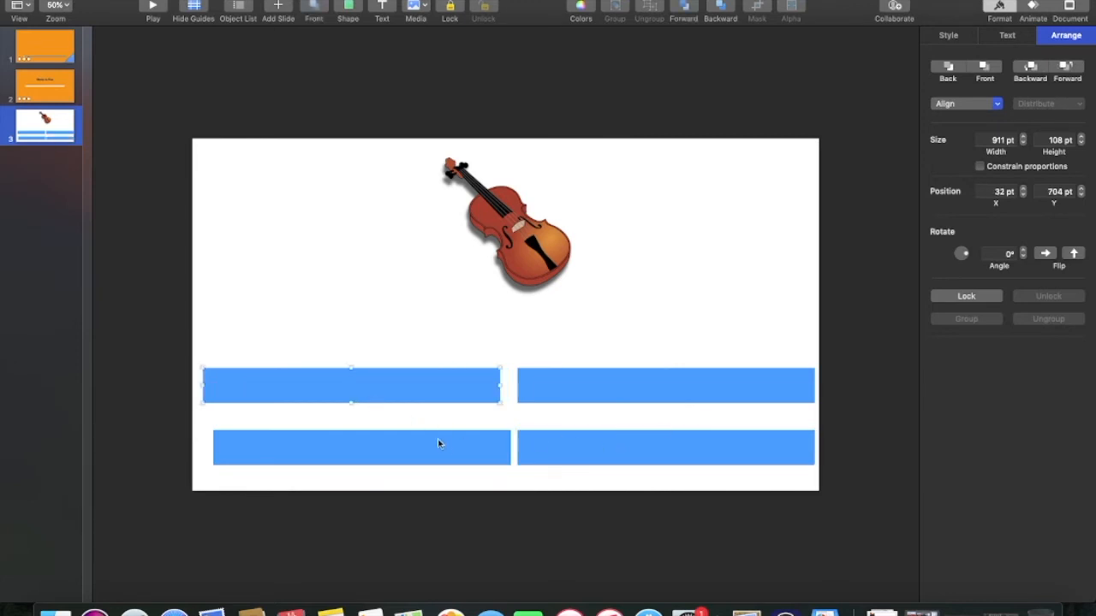
left_click_drag(451, 455, 441, 458)
left_click_drag(593, 447, 593, 447)
left_click(603, 390)
left_click(350, 391)
left_click_drag(351, 391, 360, 454)
left_click_drag(563, 386, 558, 394)
left_click_drag(622, 449, 620, 446)
left_click(531, 351)
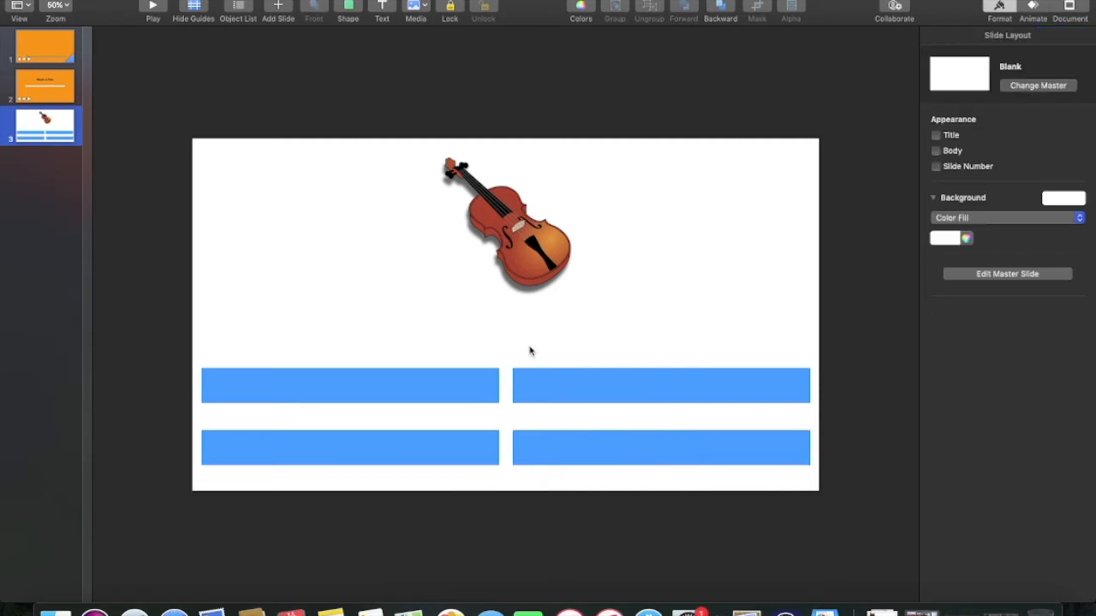
Apply a Drop Shadow to all four blue bars together
left_click(455, 395)
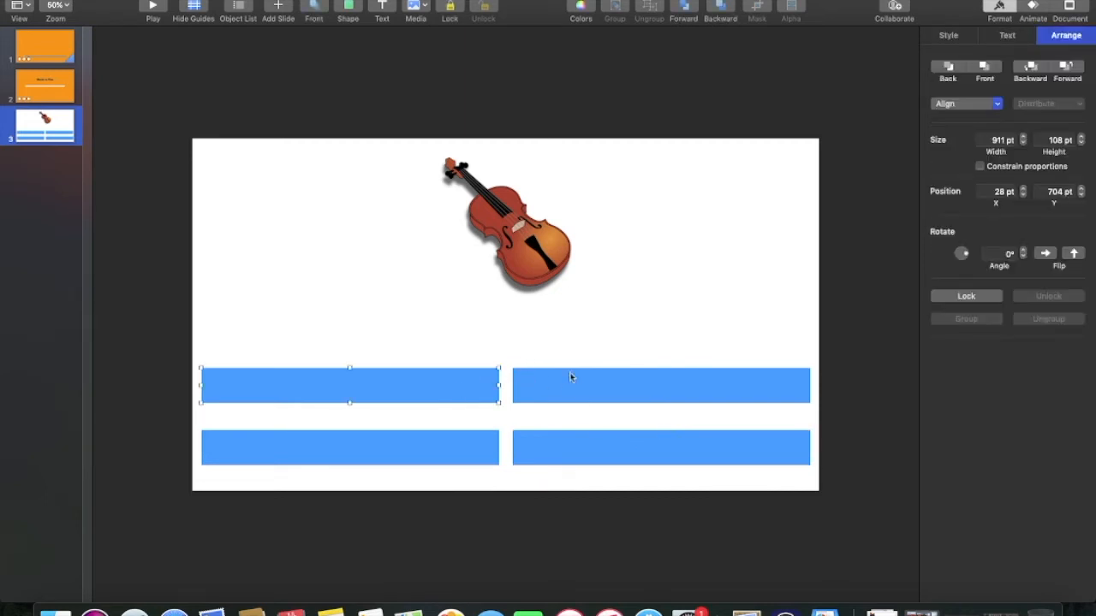
left_click(593, 377, "shift")
left_click(604, 438, "shift")
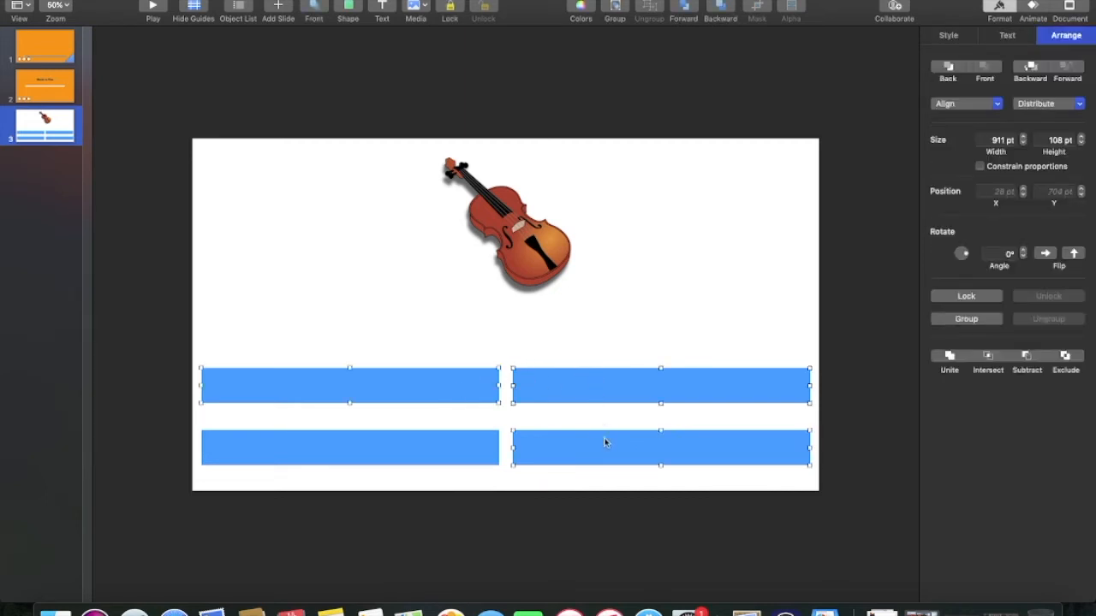
left_click(472, 459, "shift")
left_click(948, 38)
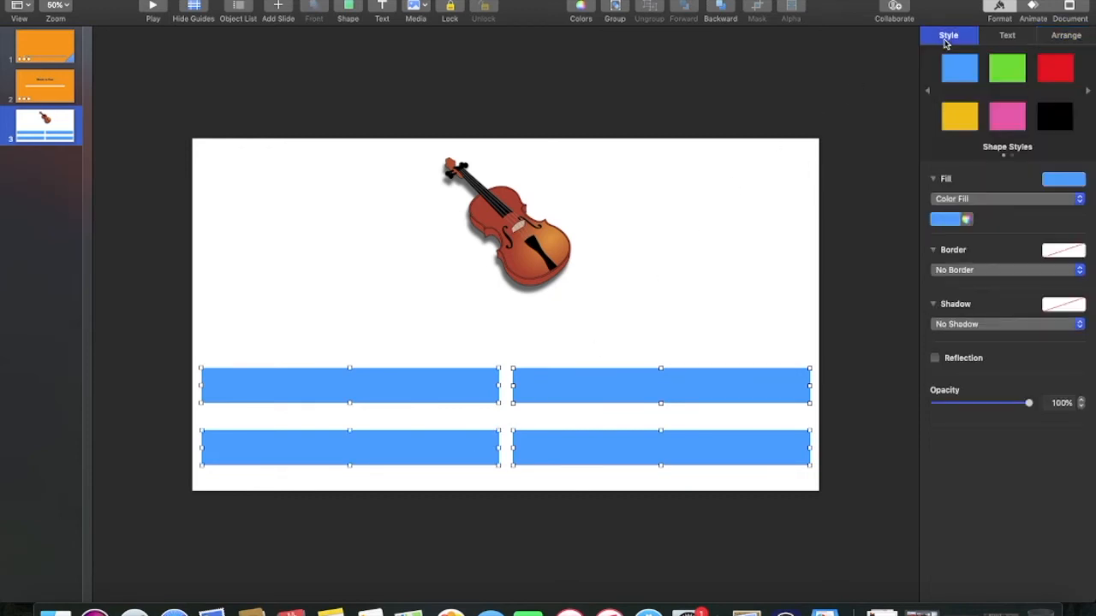
left_click(962, 326)
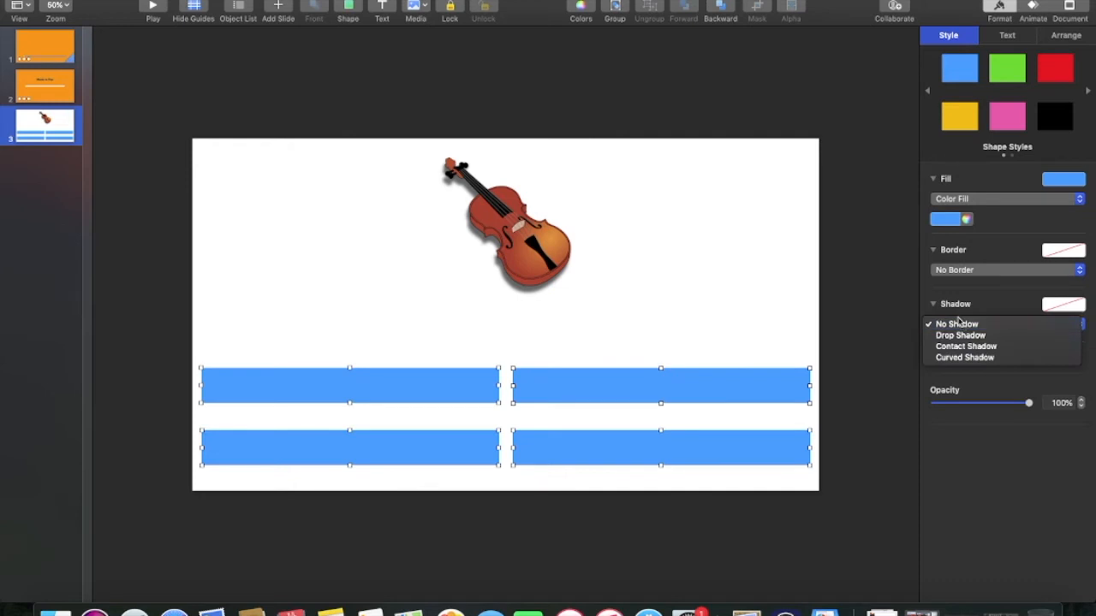
left_click(962, 335)
left_click(747, 291)
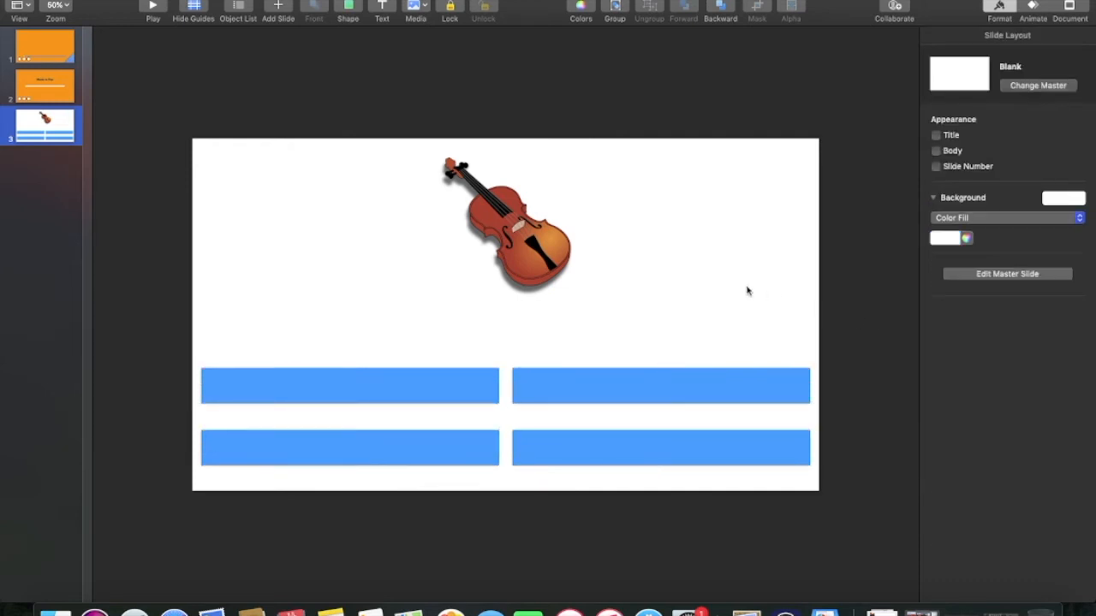
Change the upper-left bar's fill colour to red
left_click(396, 393)
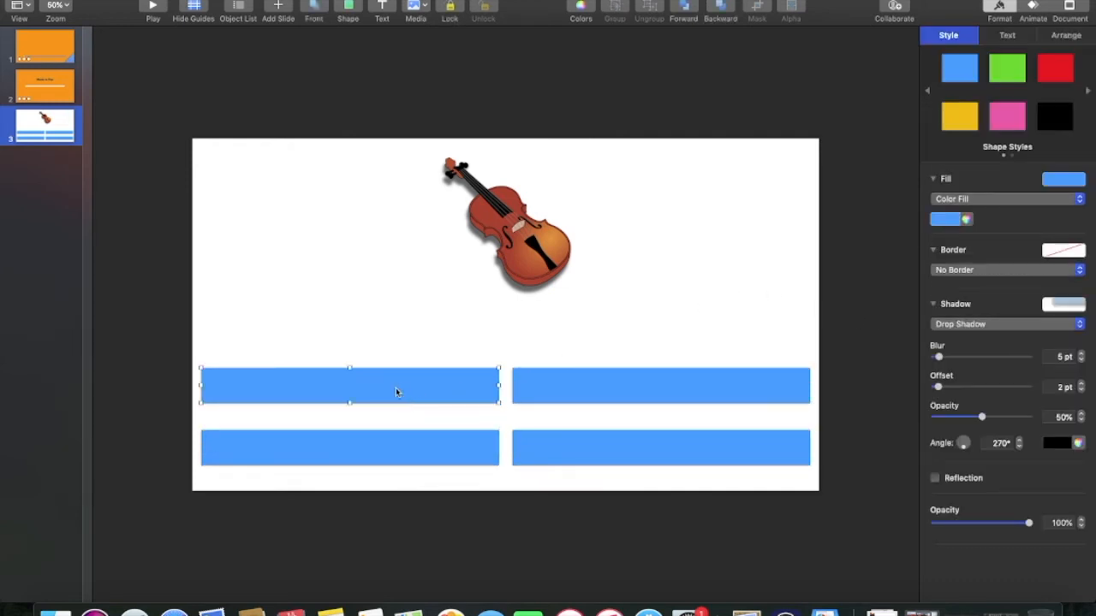
left_click(943, 222)
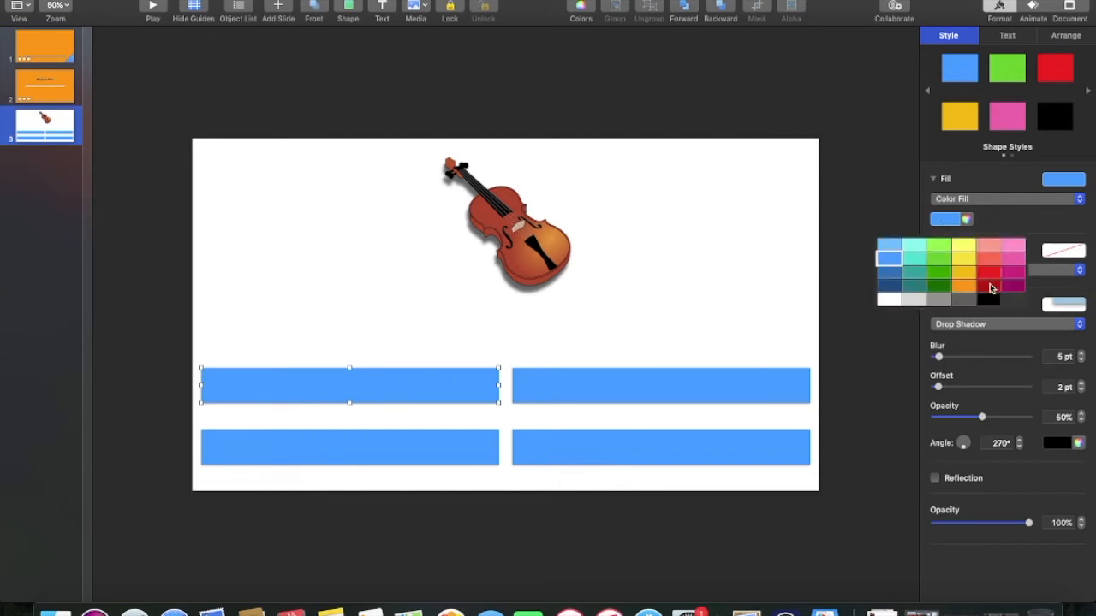
left_click(990, 284)
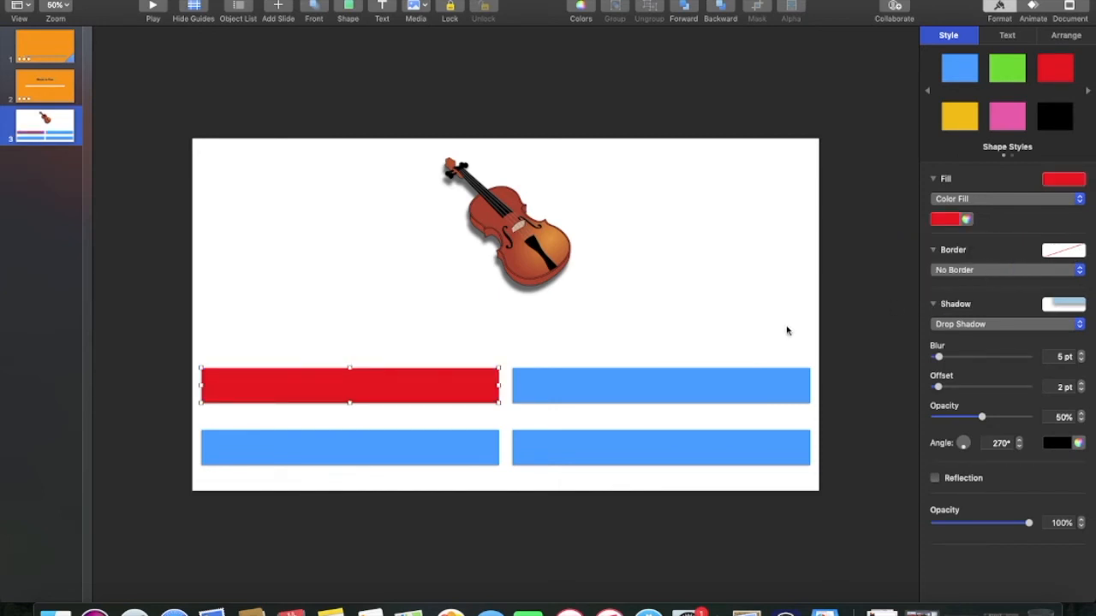
Change the upper-right bar's fill colour to yellow and the lower-left bar's fill to a medium, darker blue
left_click(589, 398)
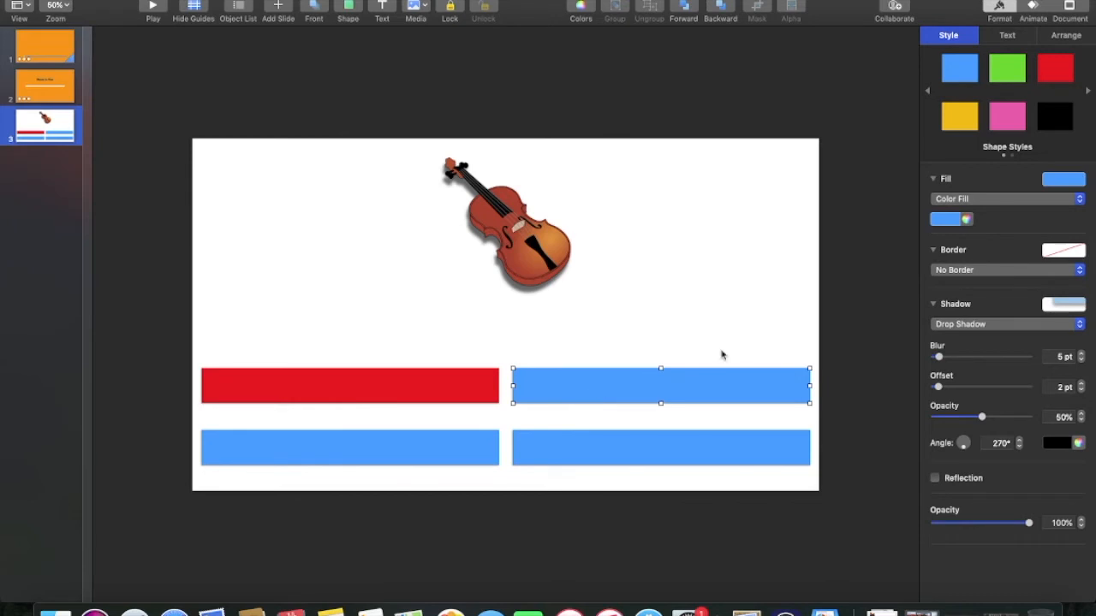
left_click(949, 222)
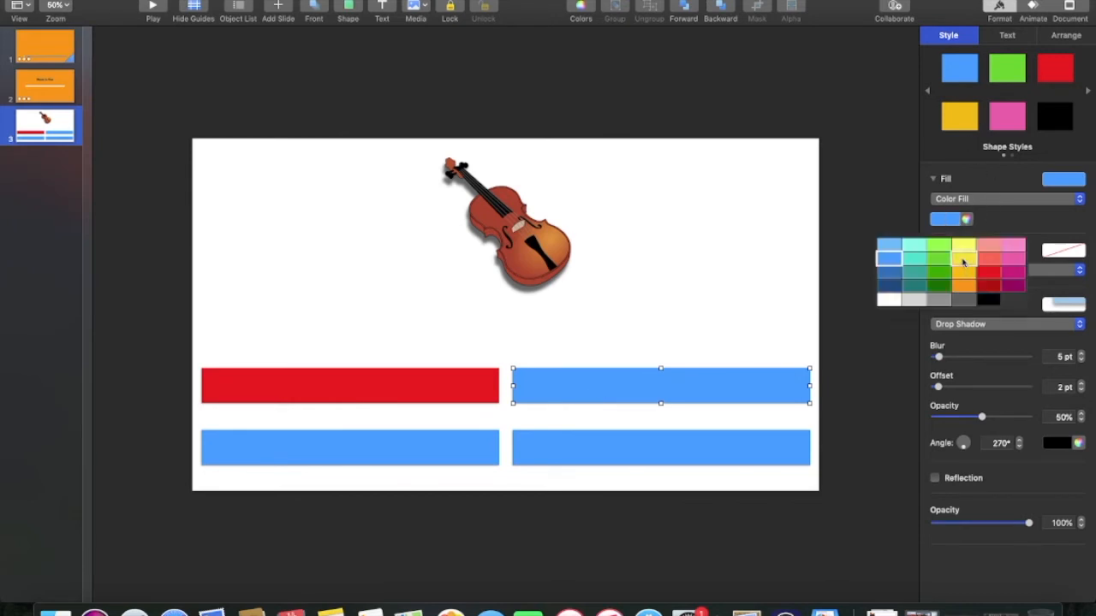
left_click(964, 250)
left_click(446, 462)
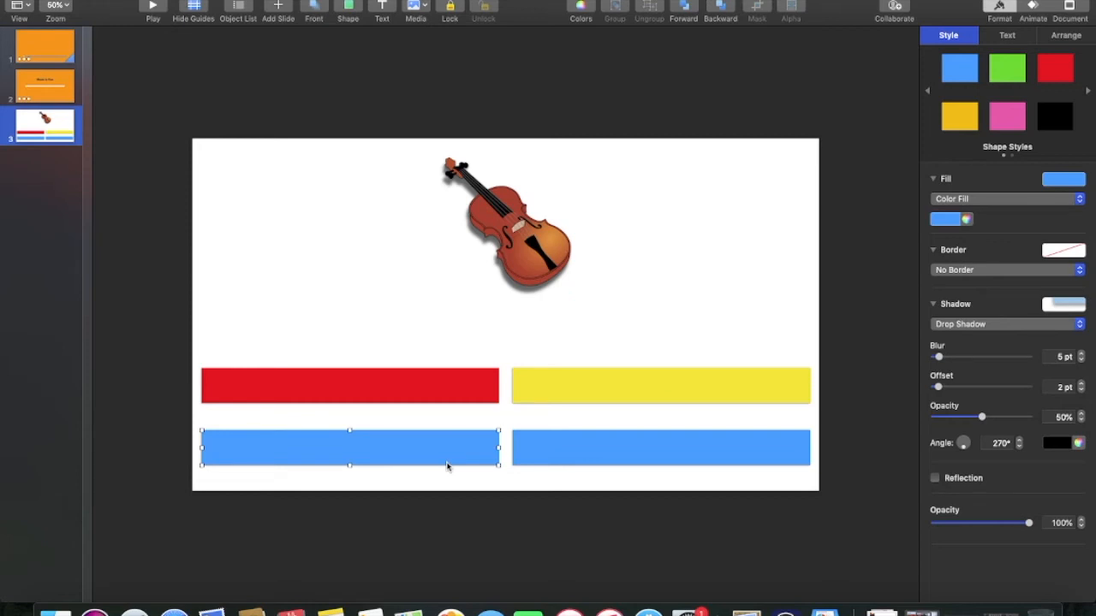
left_click(941, 220)
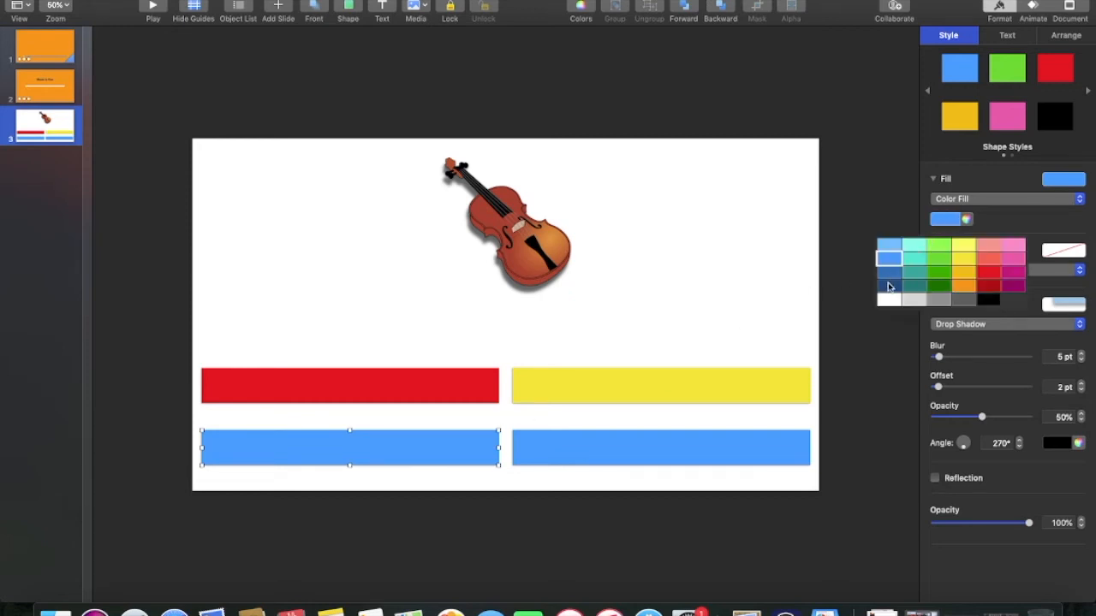
left_click(888, 286)
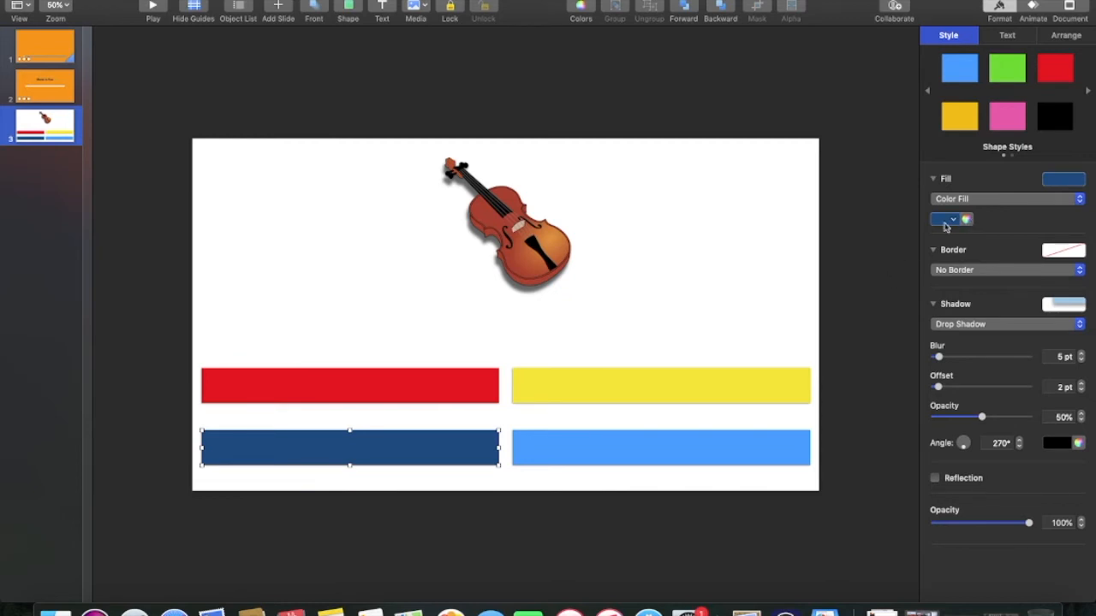
left_click(943, 221)
left_click(889, 274)
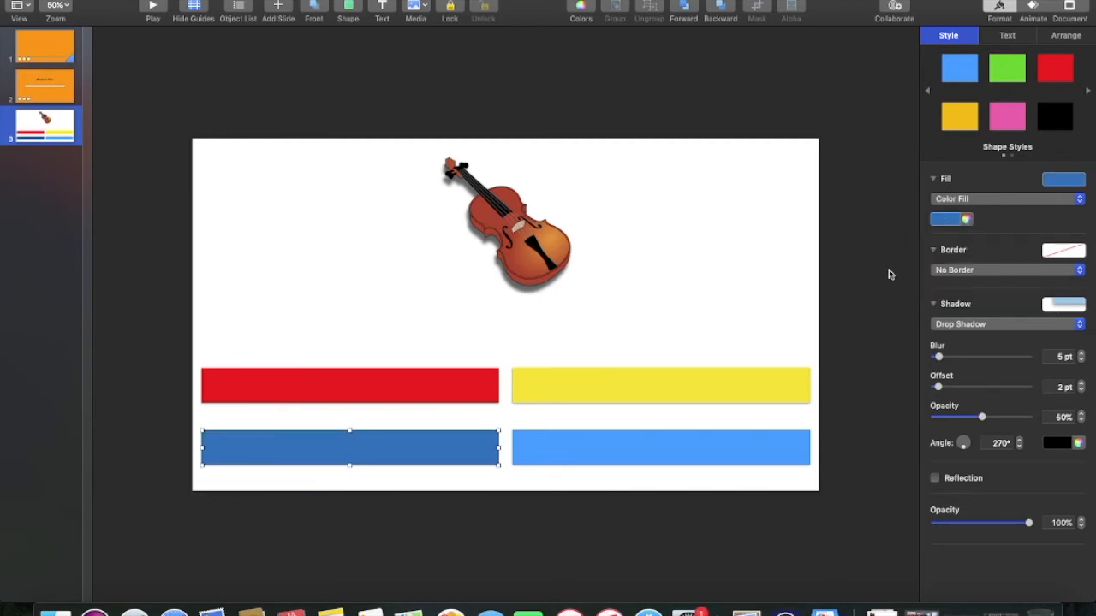
Change the lower-right bar's fill colour to green
left_click(684, 444)
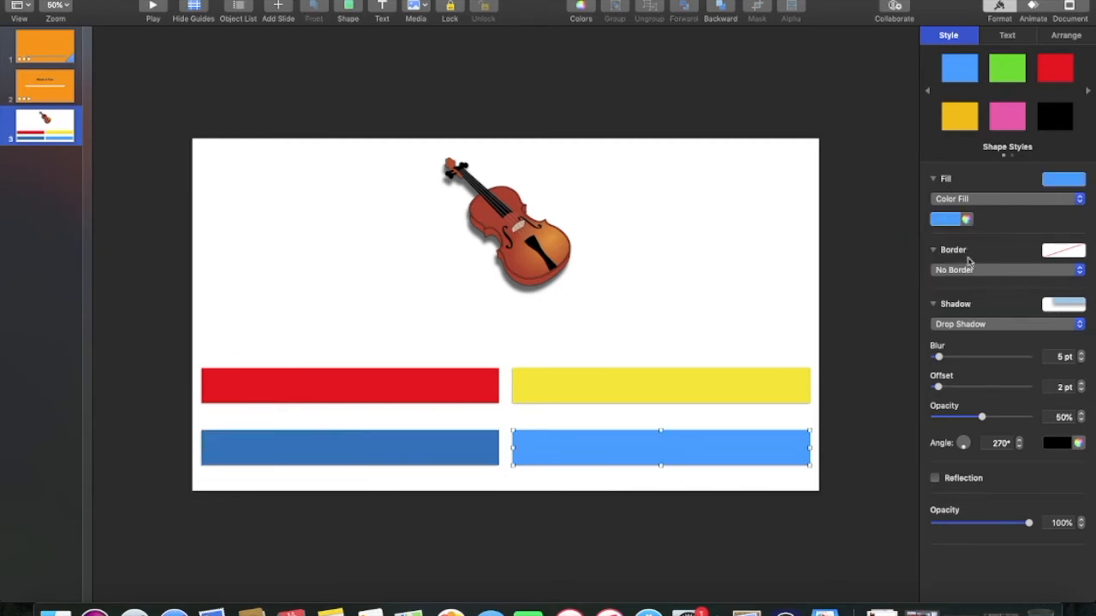
left_click(945, 222)
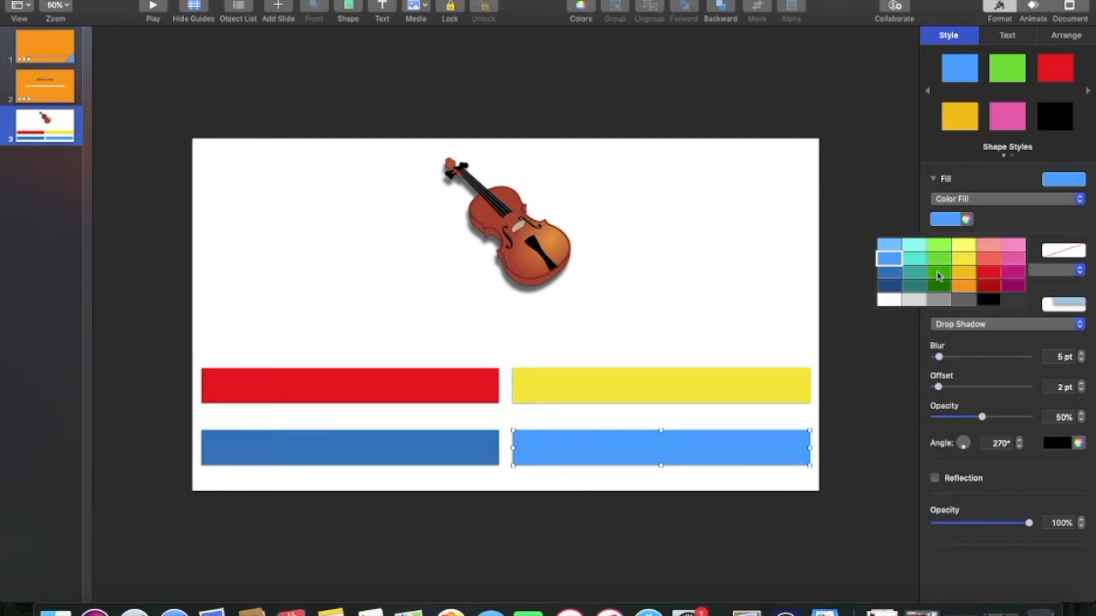
left_click(939, 277)
left_click(707, 314)
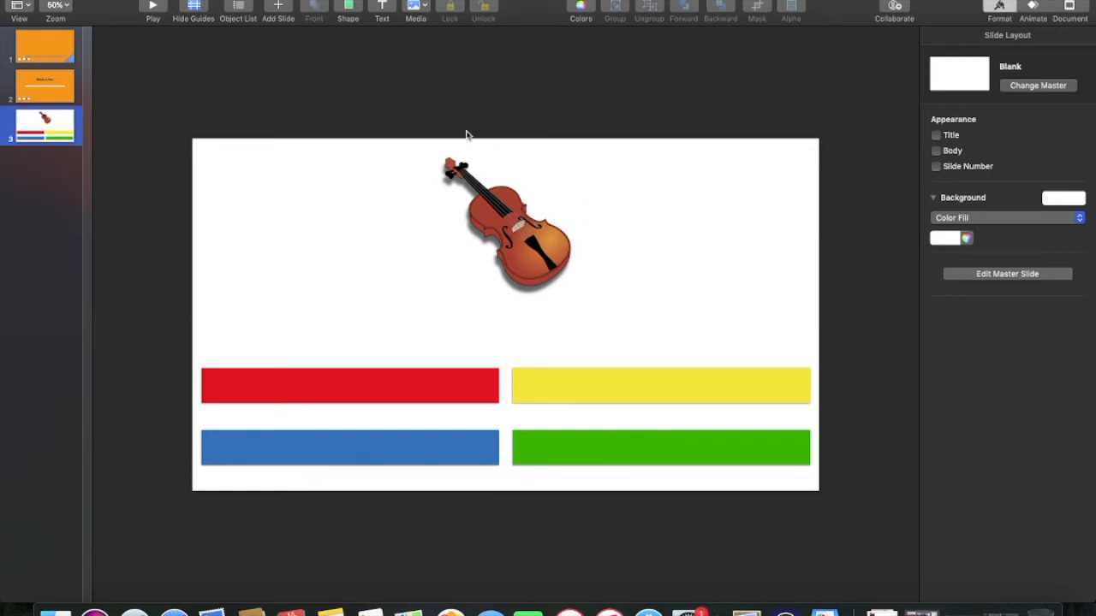
Add a small square at the left end of the red bar and a small circle at the left end of the yellow bar
left_click(349, 9)
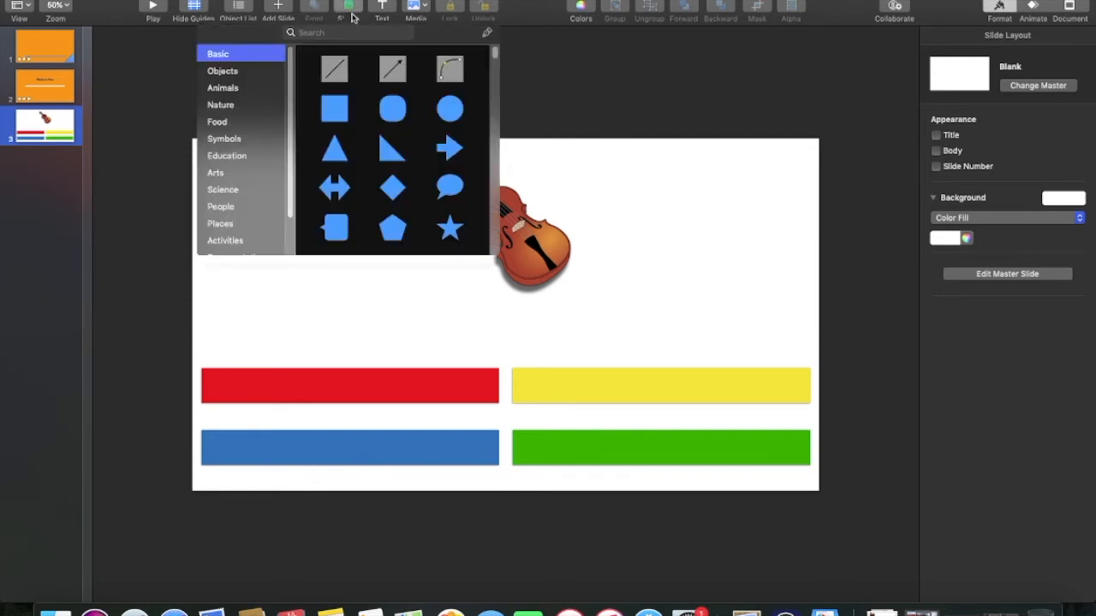
left_click(331, 113)
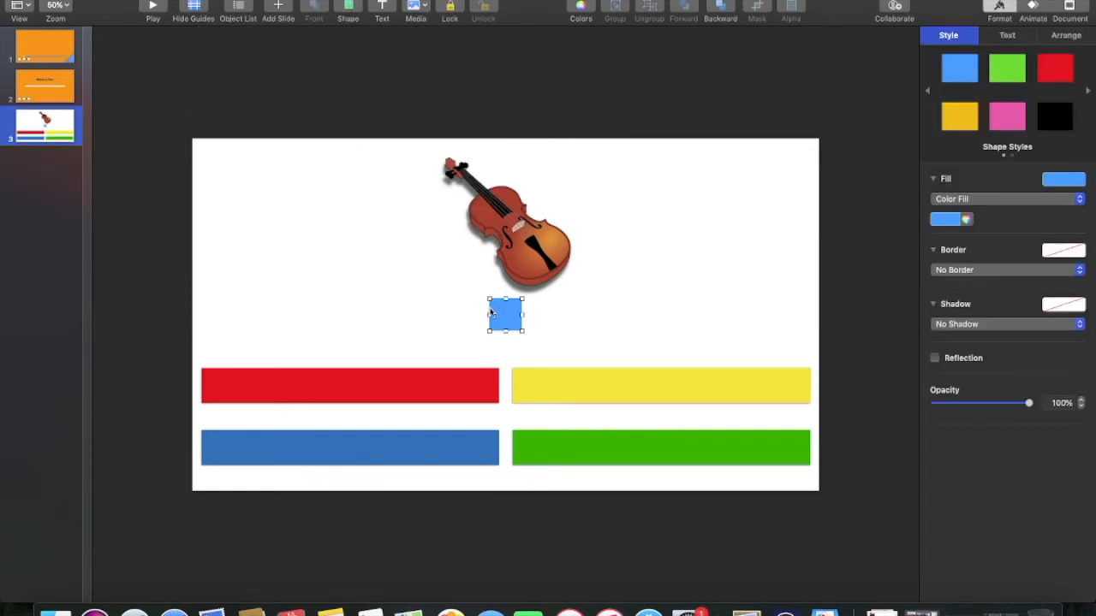
left_click_drag(497, 317, 221, 390)
left_click(349, 10)
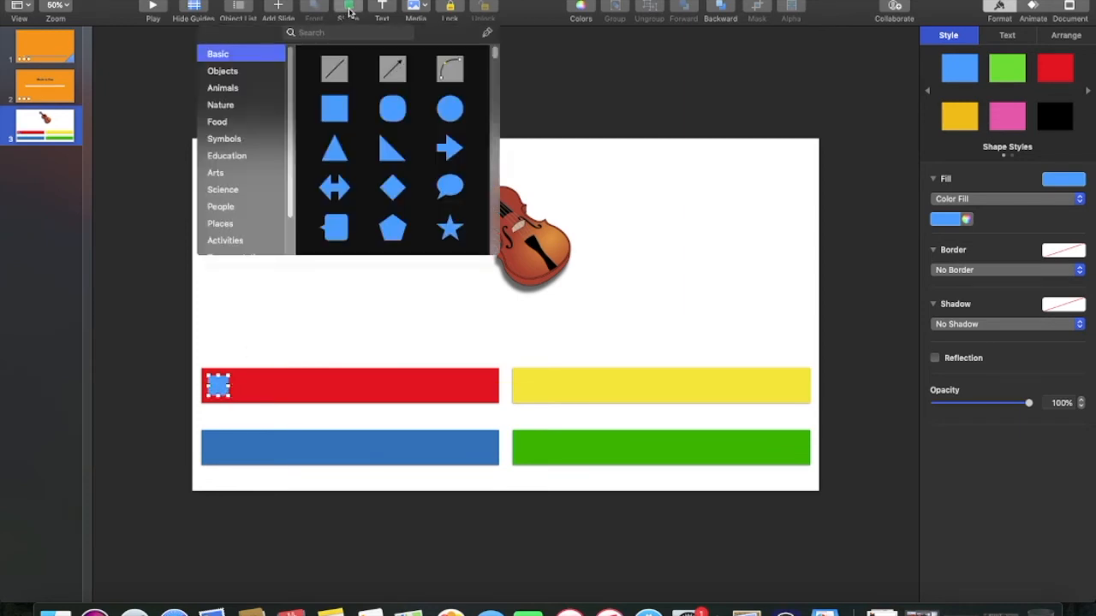
left_click(447, 112)
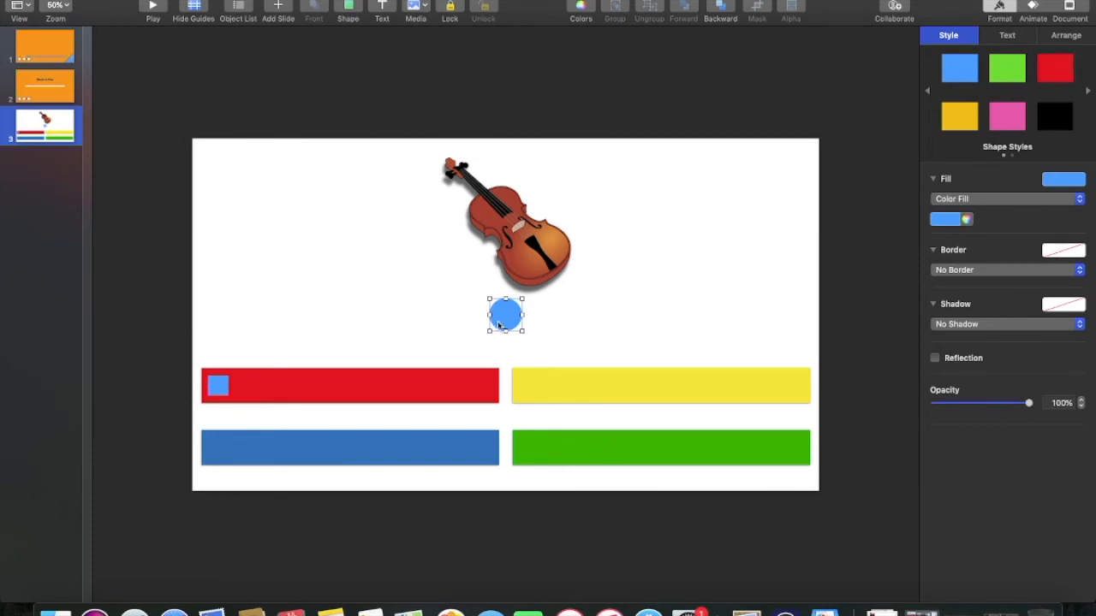
left_click_drag(505, 323, 534, 391)
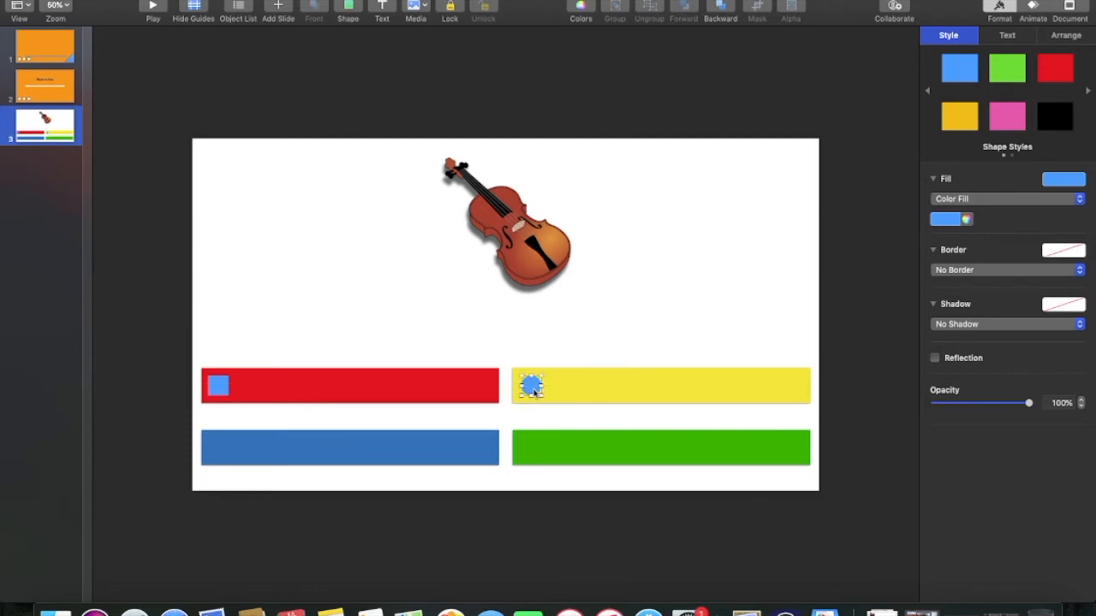
Add a small triangle at the left end of the blue bar and a small star at the left end of the green bar
left_click(348, 8)
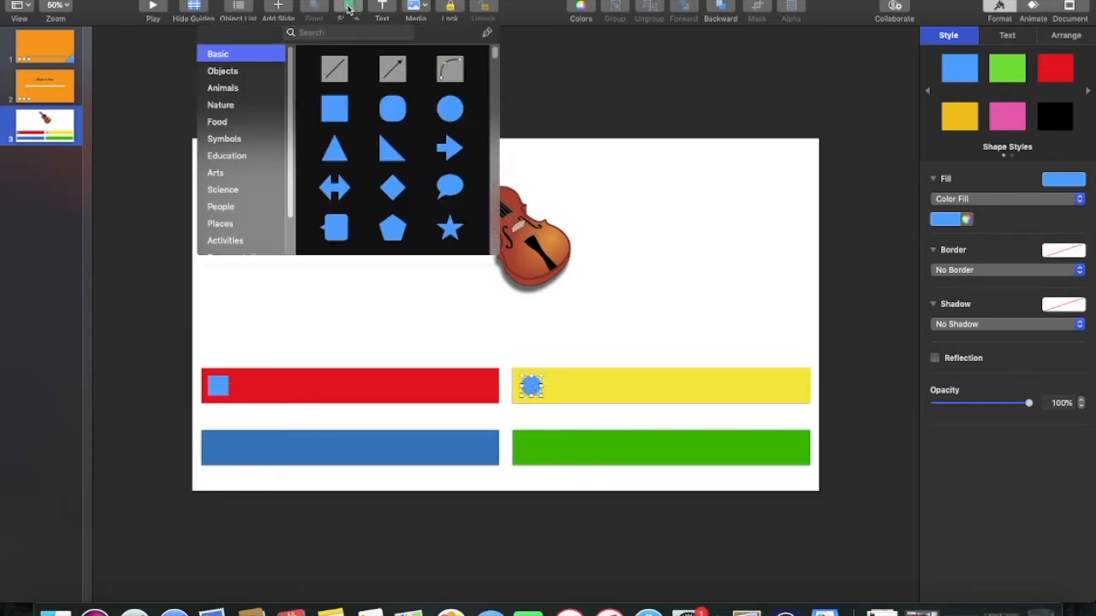
left_click(336, 155)
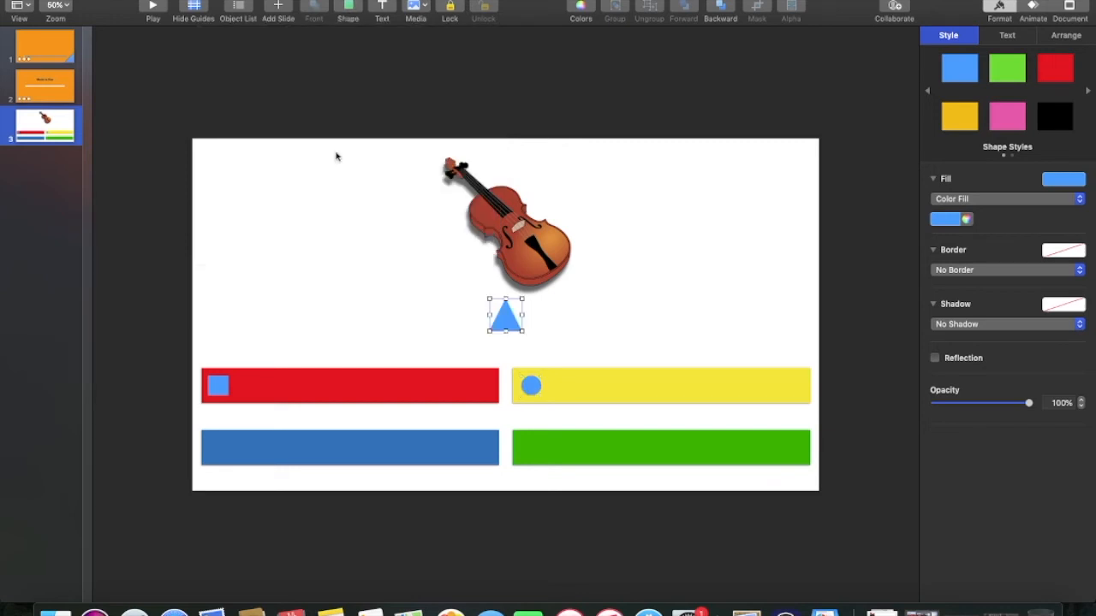
left_click_drag(505, 317, 226, 454)
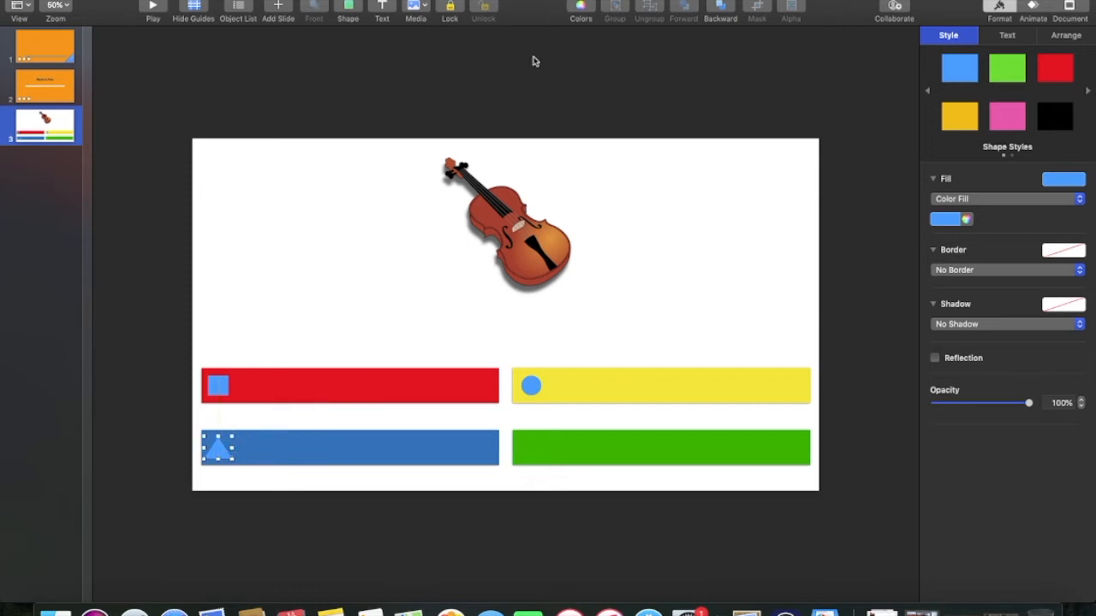
left_click(349, 9)
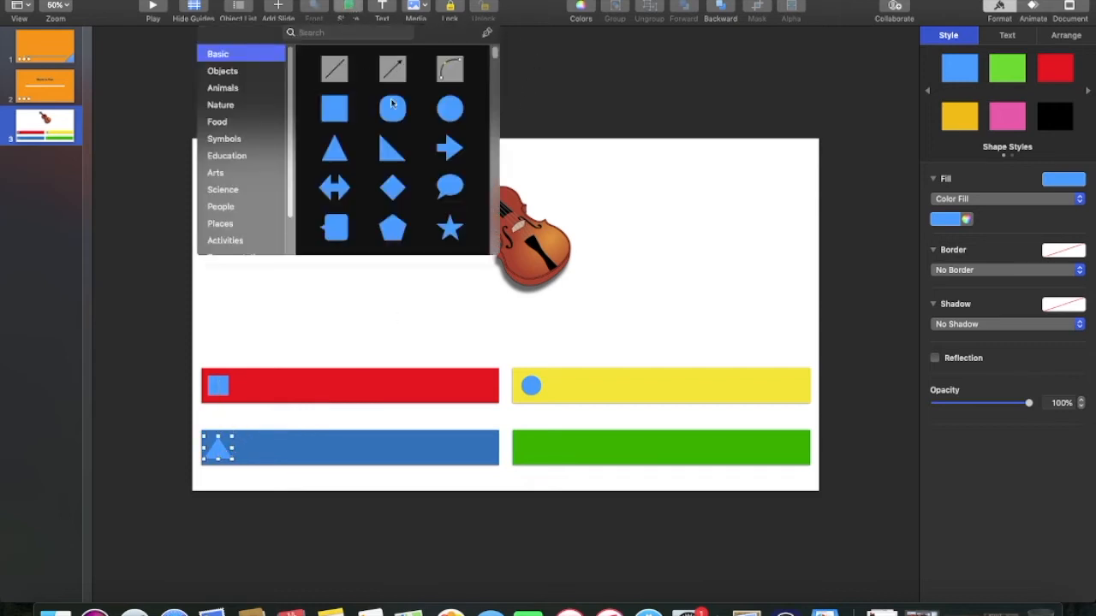
left_click(453, 233)
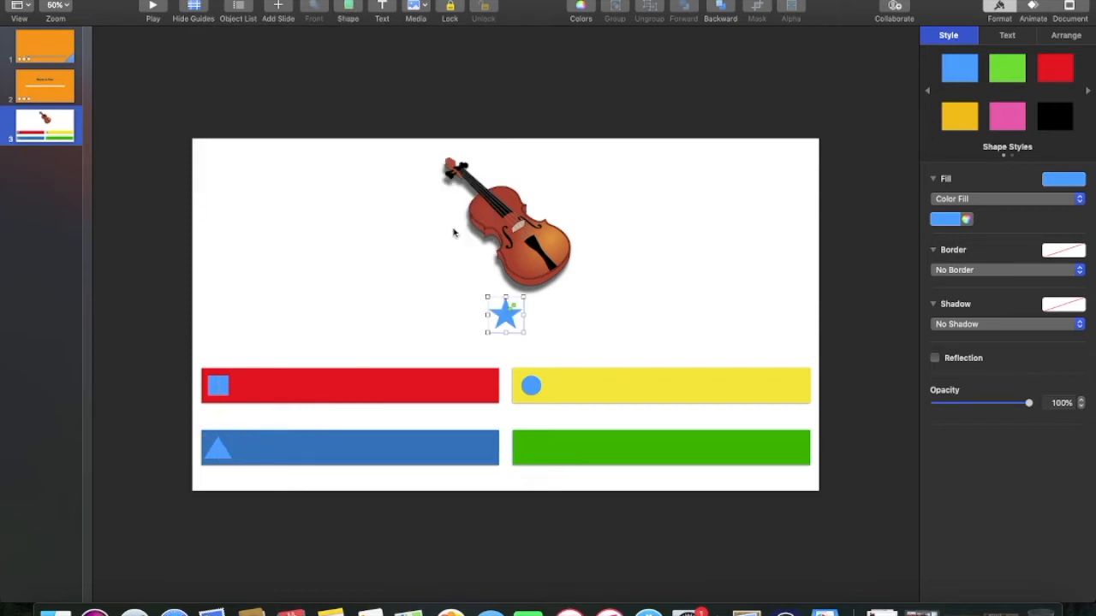
left_click_drag(506, 314, 536, 460)
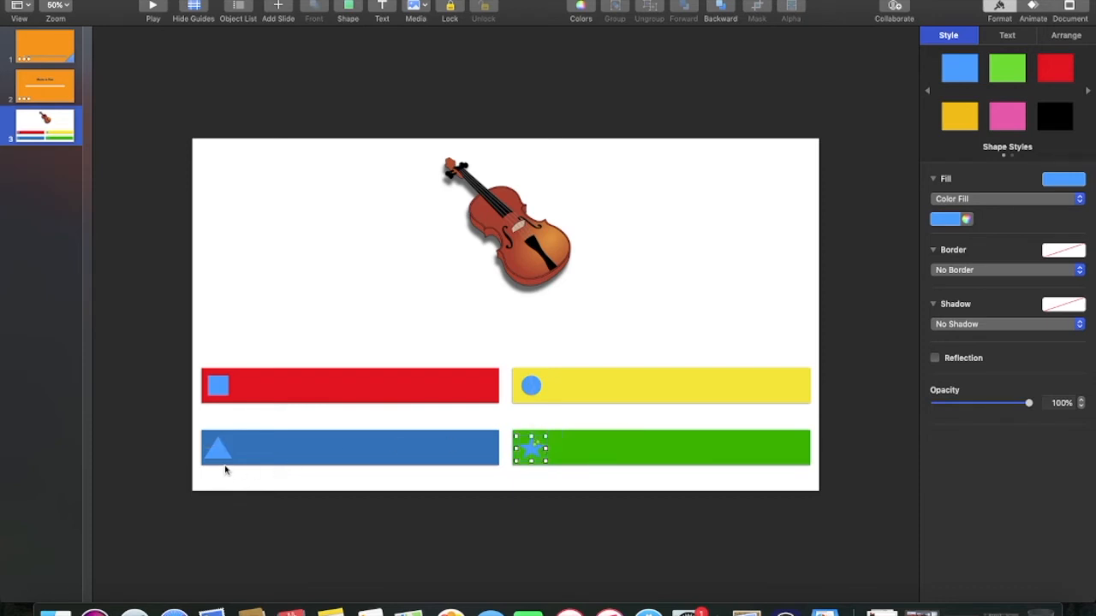
Fill the square, circle, triangle and star together with white
left_click(217, 386, "shift")
left_click(531, 387, "shift")
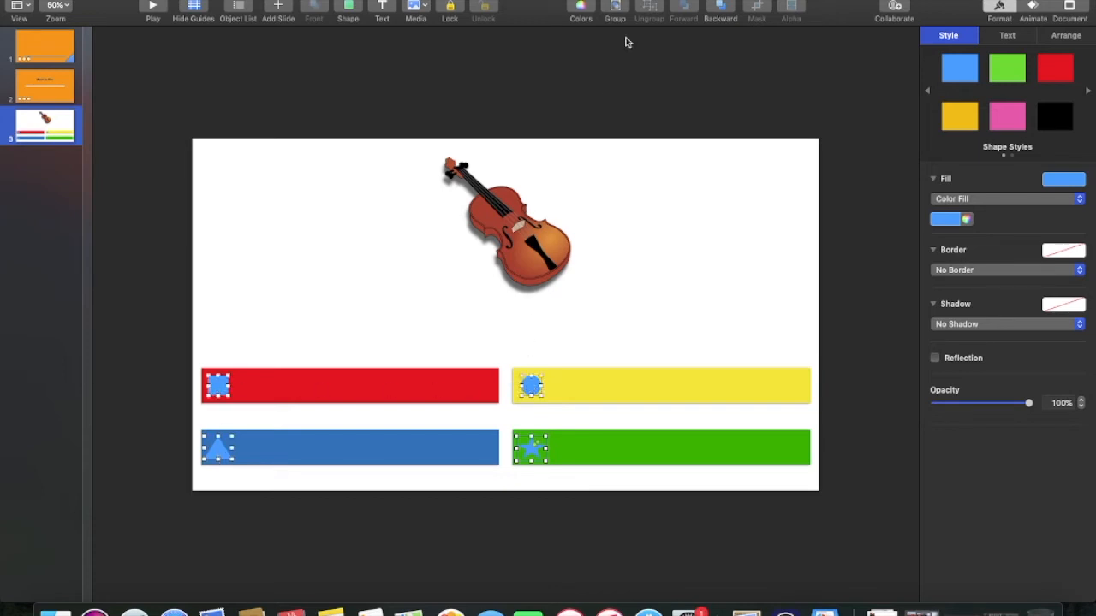
left_click(945, 222)
left_click(888, 300)
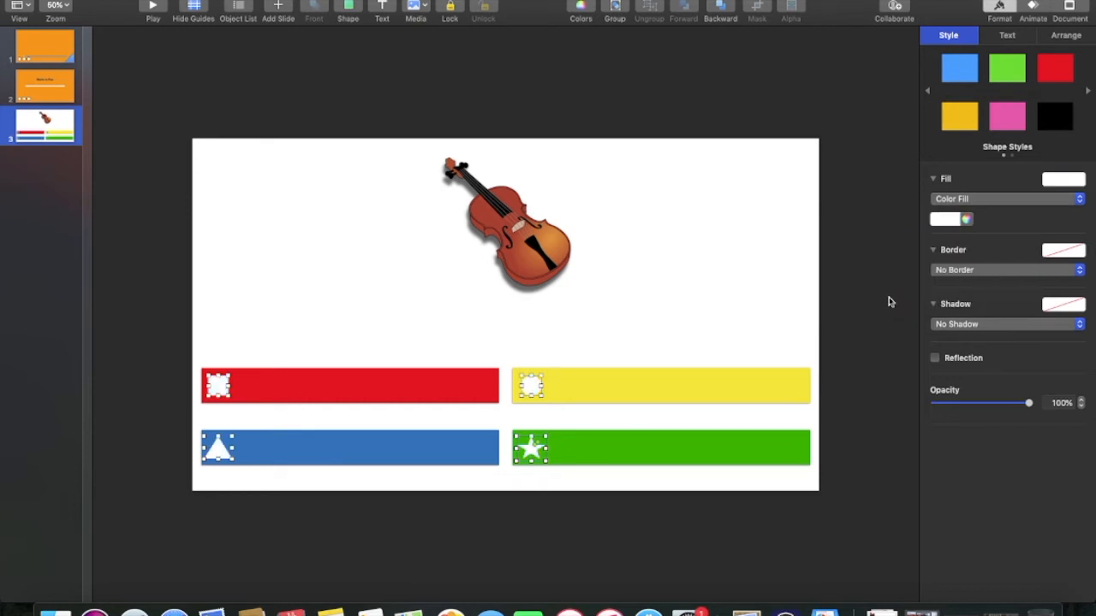
left_click(647, 307)
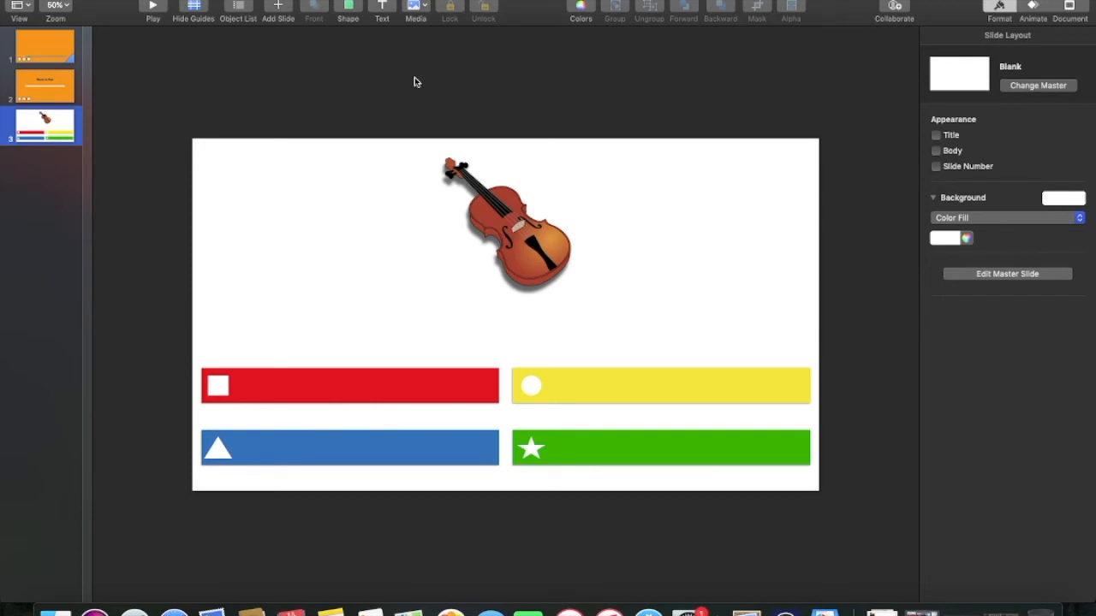
Add a text box reading "Electric Guitar" on the red bar, just right of the white square
left_click(382, 6)
left_click_drag(512, 318, 259, 387)
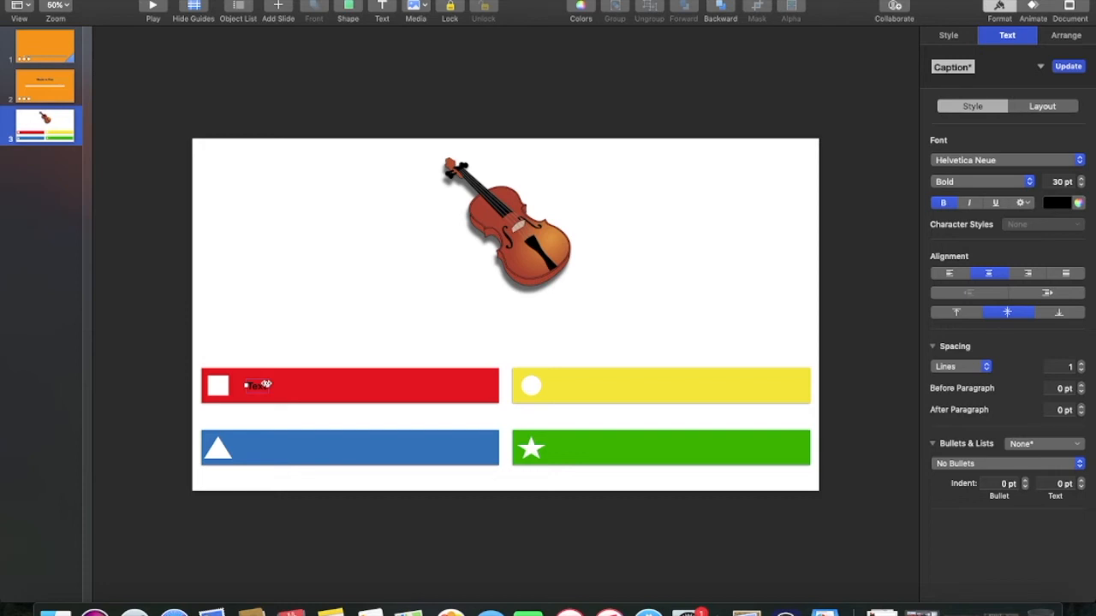
left_click(257, 385)
type("Ele")
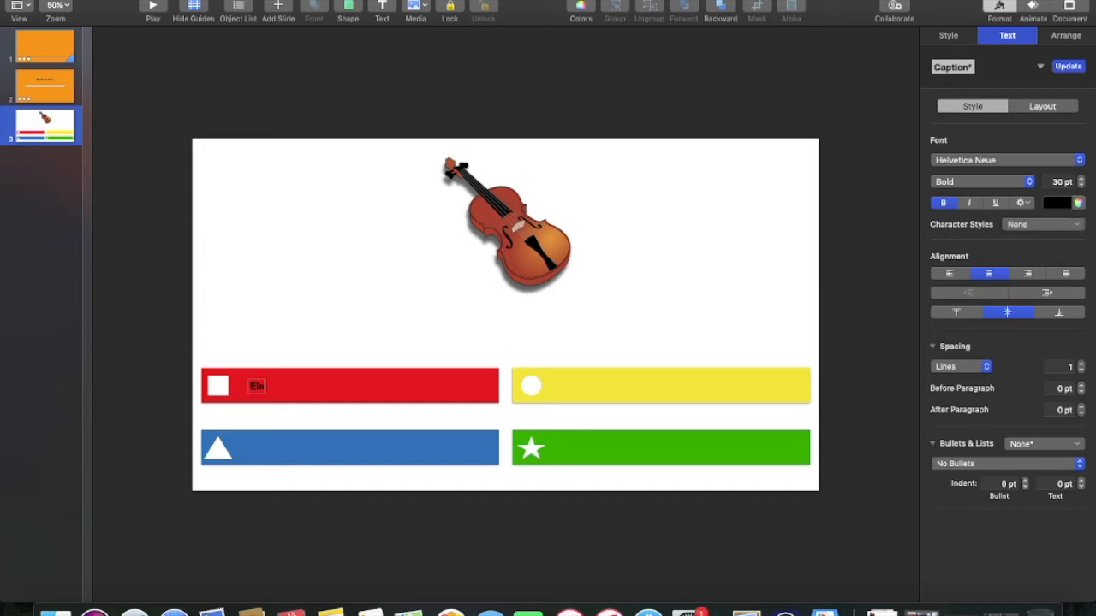
type("ctric Guitar")
left_click(337, 401)
Set the "Electric Guitar" label to Arial Black at 50 pt and position it clear of the white square on the red bar
left_click_drag(266, 389, 306, 394)
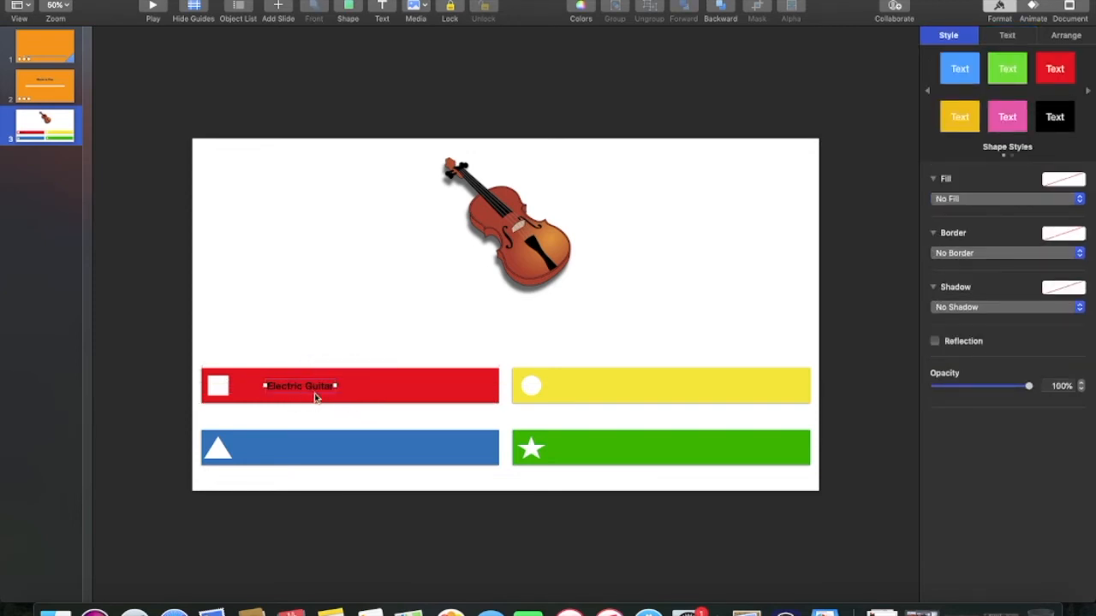
left_click(1008, 37)
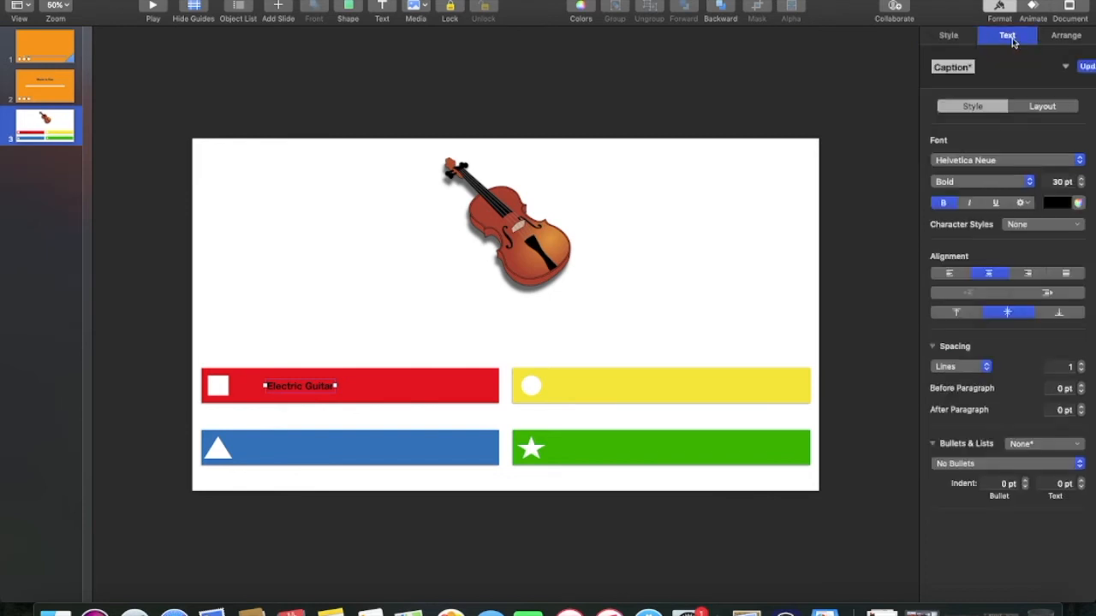
left_click_drag(1082, 179, 1082, 181)
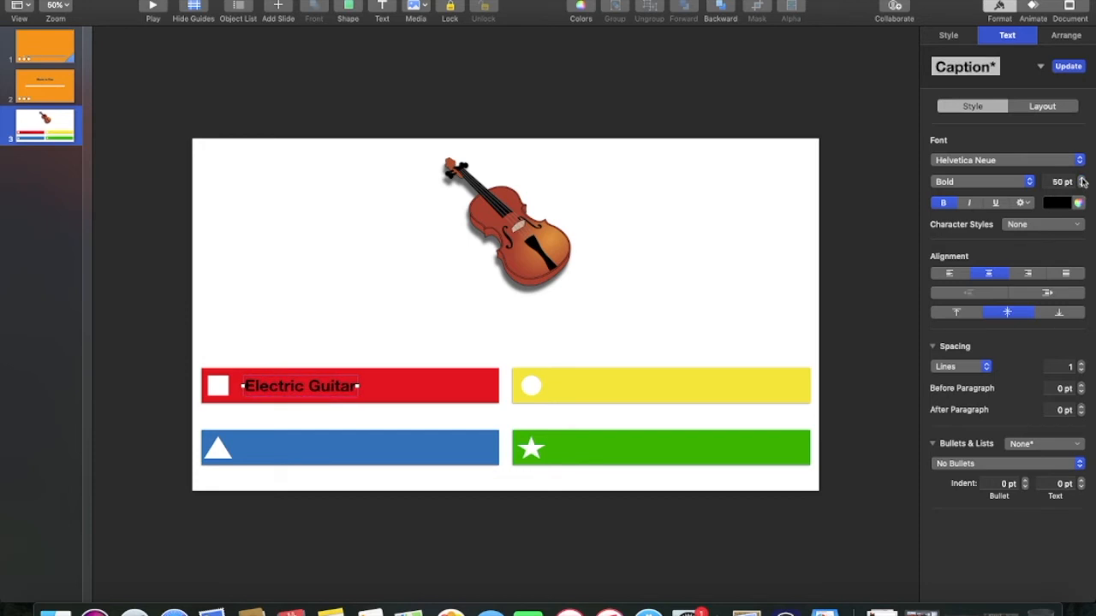
left_click(994, 162)
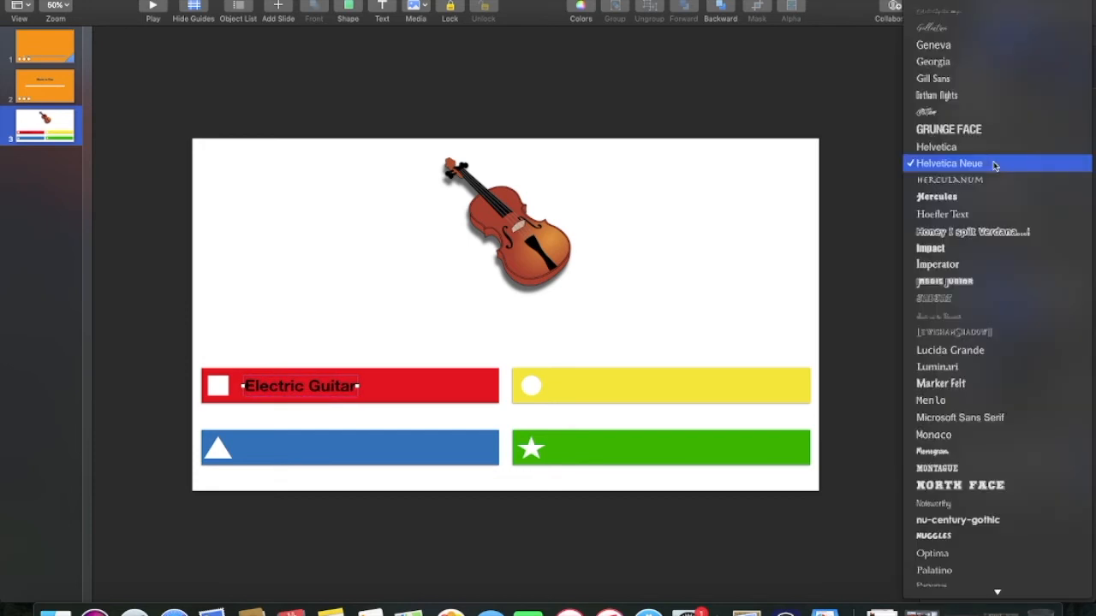
scroll(984, 143, "up", 15)
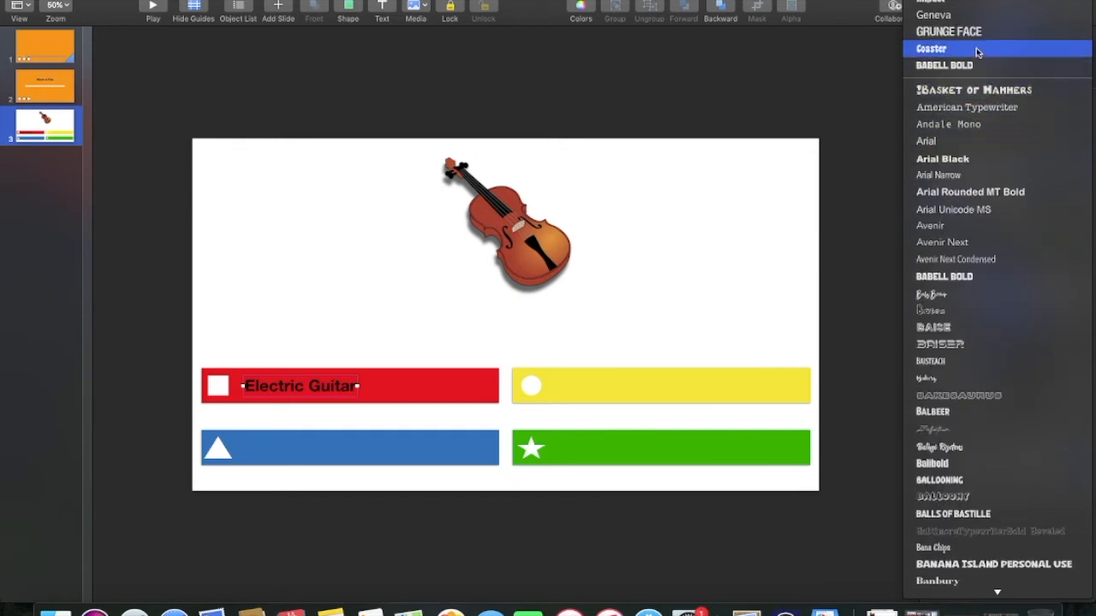
left_click(952, 159)
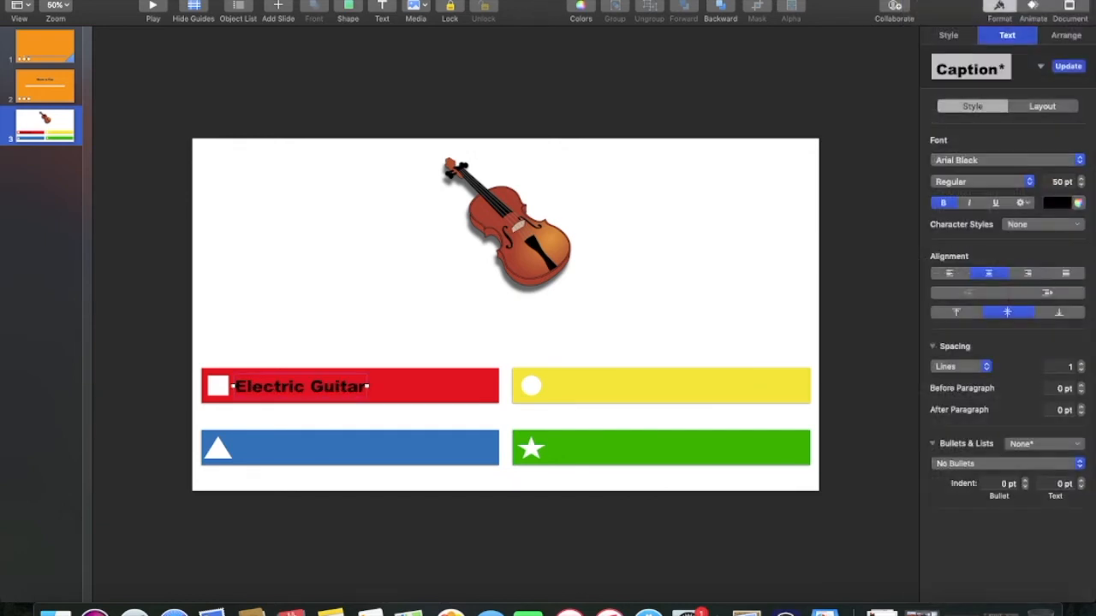
left_click_drag(351, 387, 370, 390)
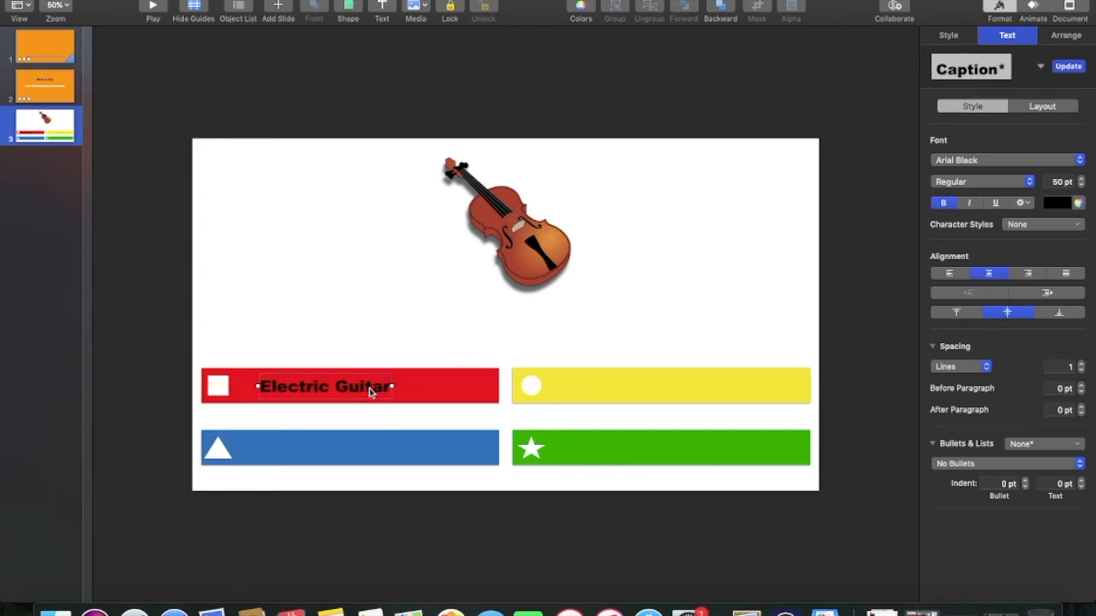
Apply a Drop Shadow to the "Electric Guitar" label and hide the formatting sidebar
left_click(948, 39)
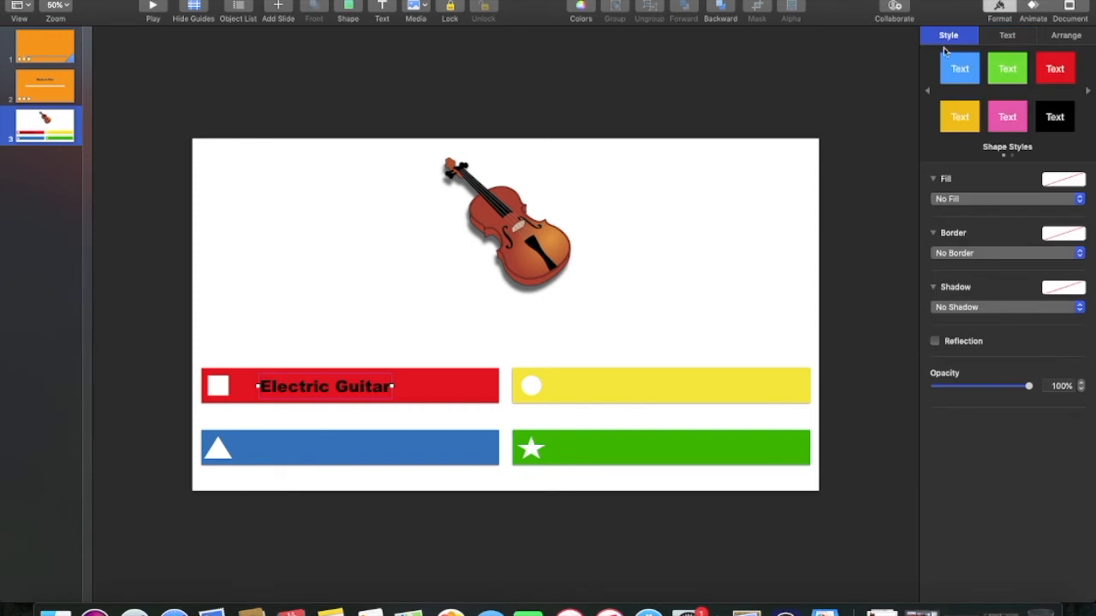
left_click(954, 310)
left_click(954, 318)
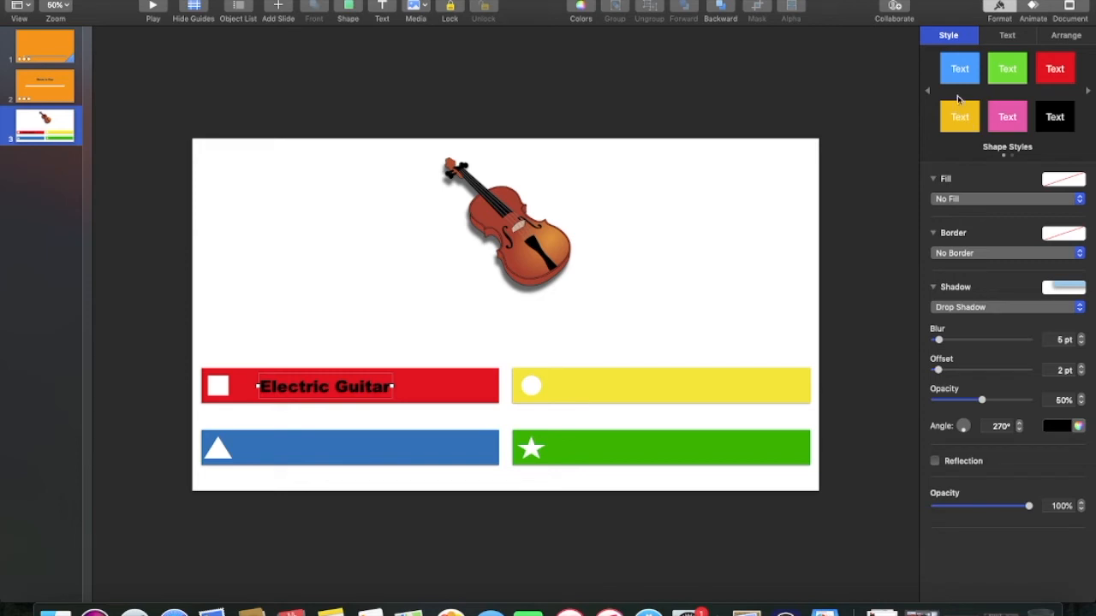
left_click(1002, 15)
left_click(1002, 17)
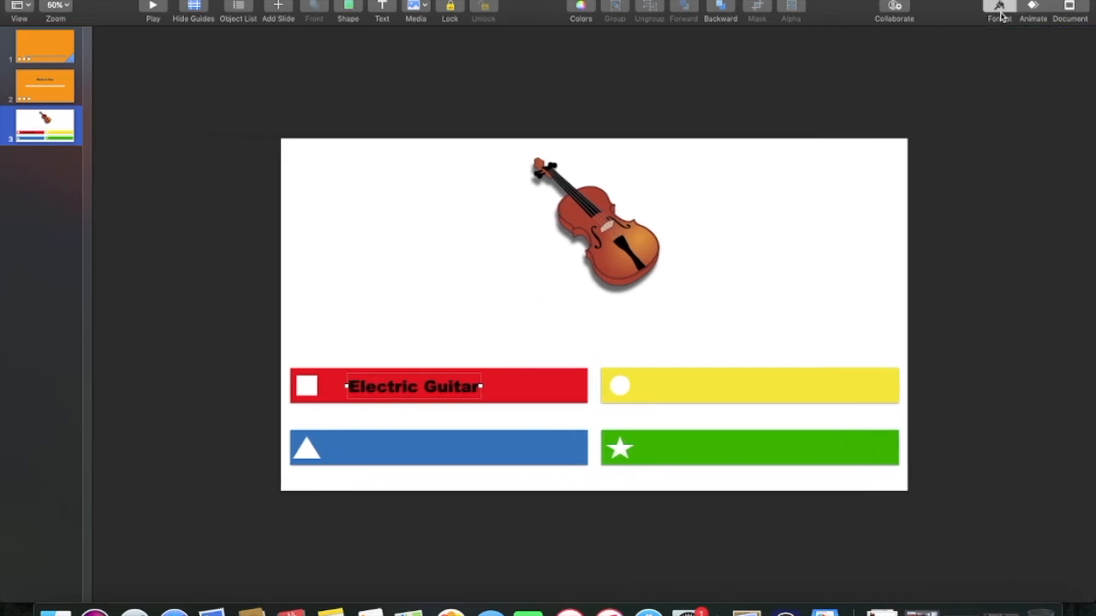
Colour the "Electric Guitar" label text white and turn on its text shadow
left_click(1008, 37)
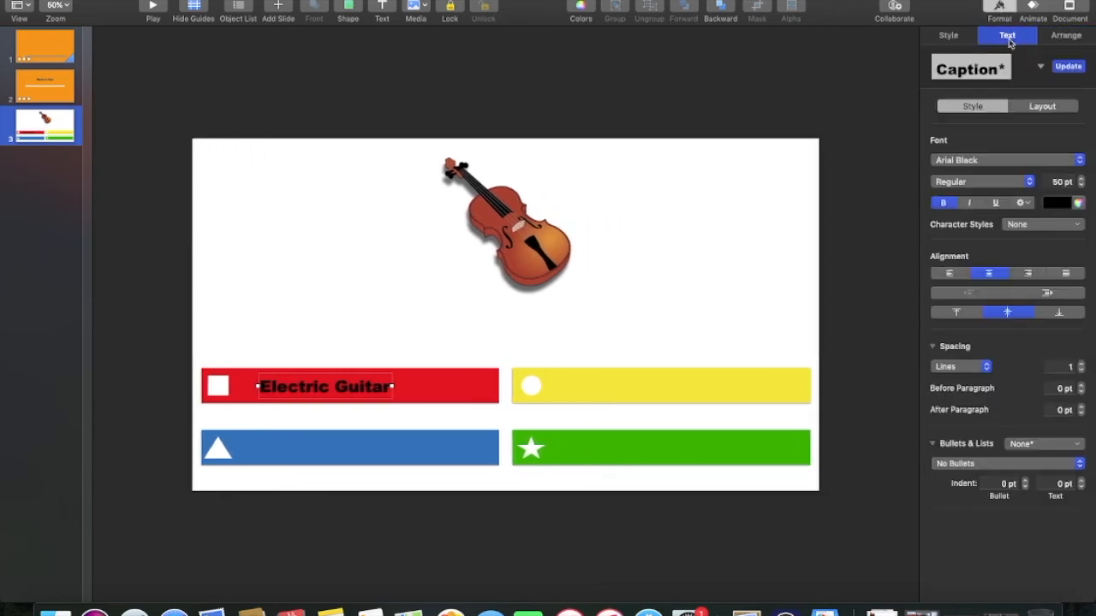
left_click(1052, 202)
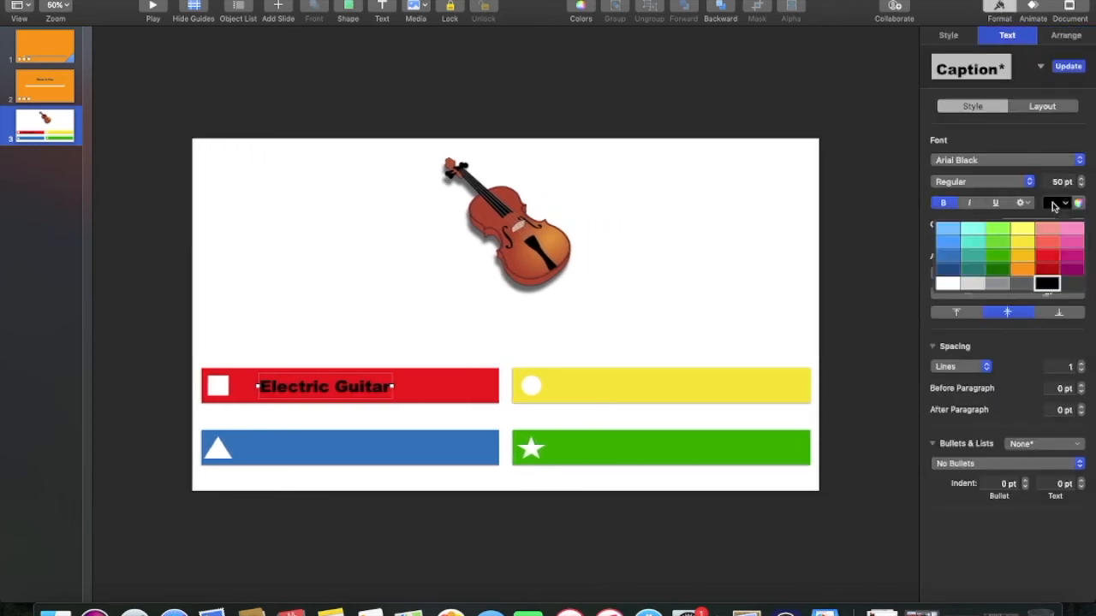
left_click(946, 283)
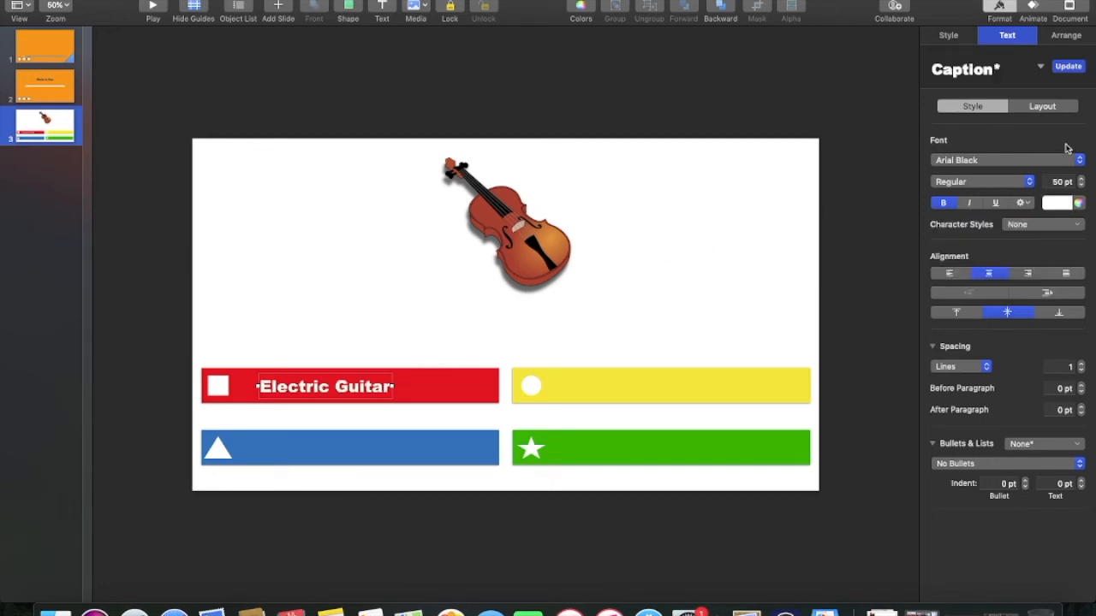
left_click(1027, 204)
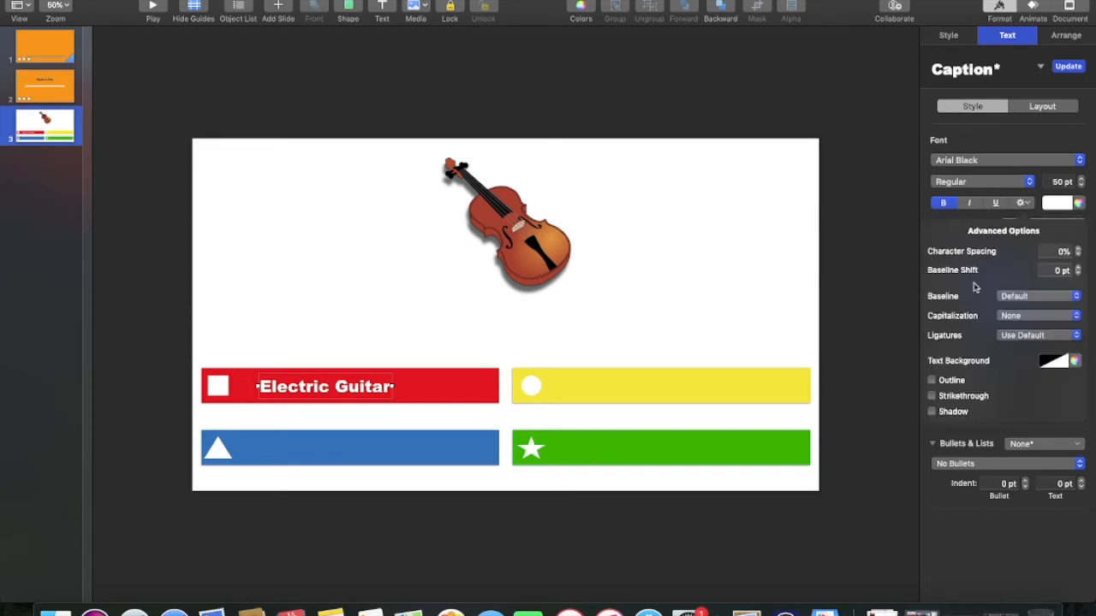
left_click(962, 414)
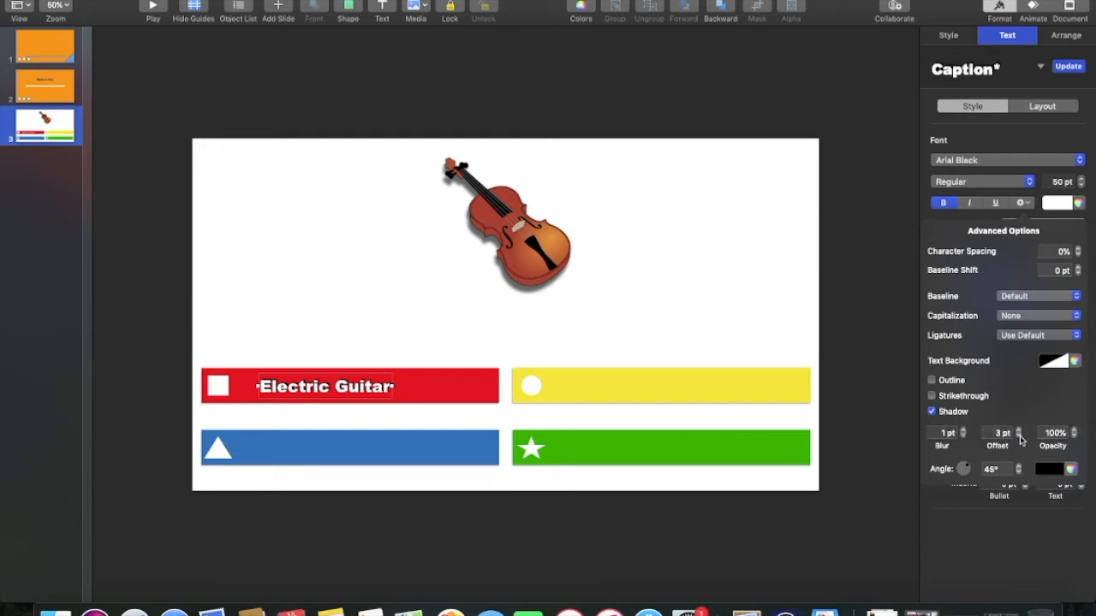
left_click(415, 343)
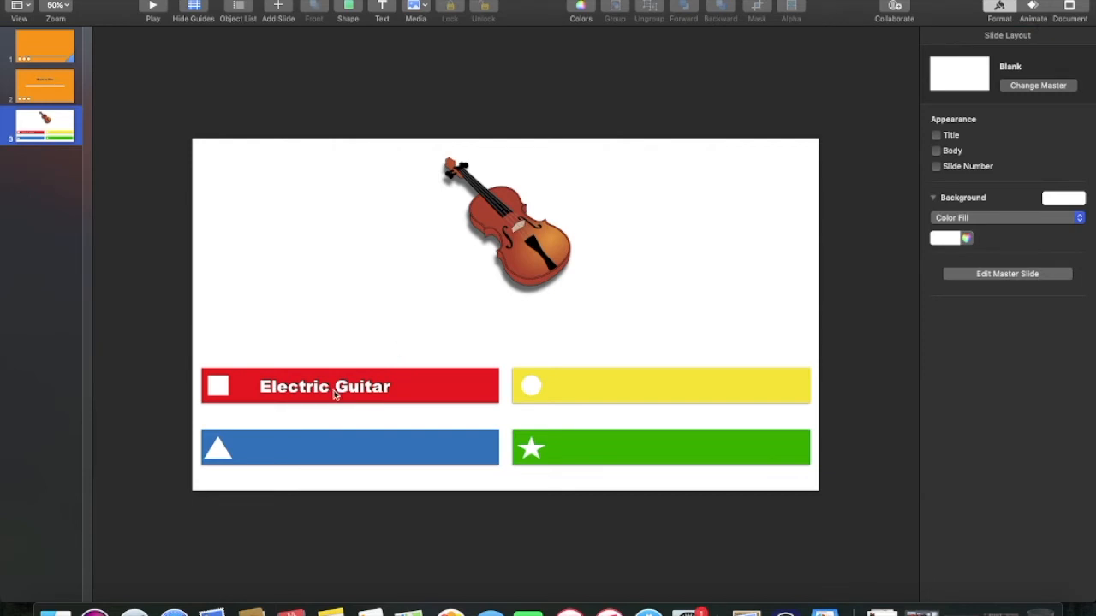
Copy the "Electric Guitar" label onto the yellow bar and change the copy's text to "Bass Guitar"
left_click_drag(335, 394, 636, 389)
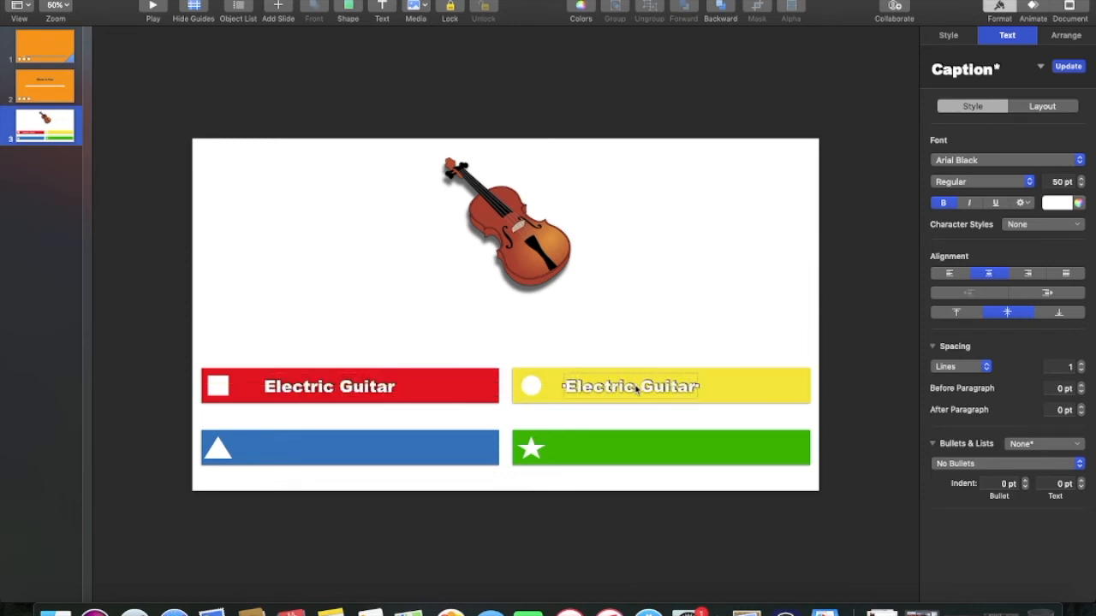
left_click(694, 391)
key("BackSpace")
key("BackSpace")
key("BackSpace")
key("BackSpace")
key("BackSpace")
key("BackSpace")
key("BackSpace")
key("BackSpace")
key("BackSpace")
key("BackSpace")
key("BackSpace")
key("BackSpace")
key("BackSpace")
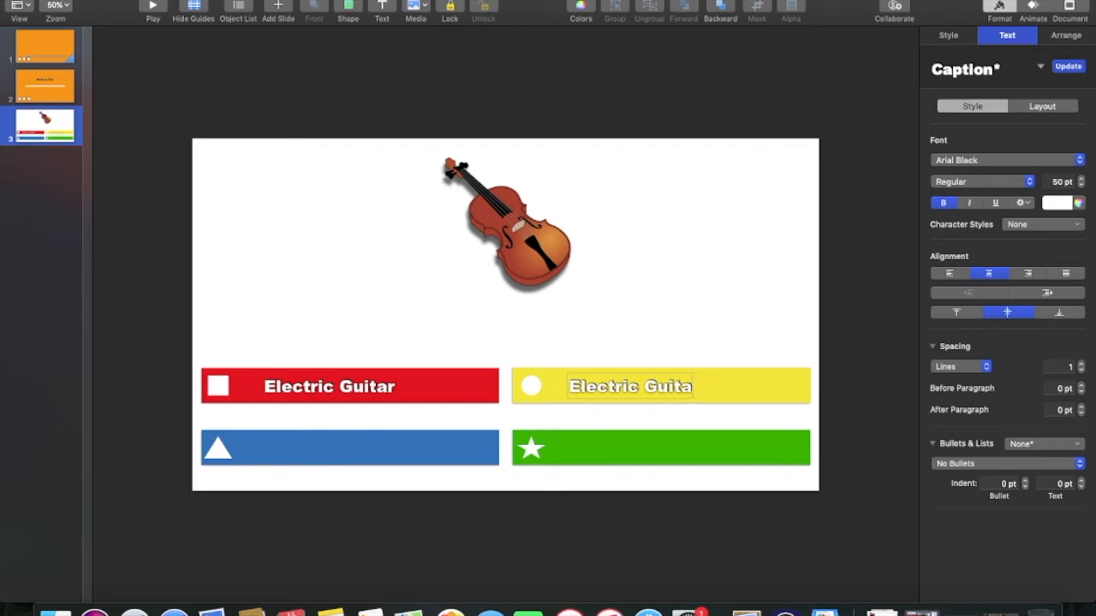
key("BackSpace")
key("BackSpace")
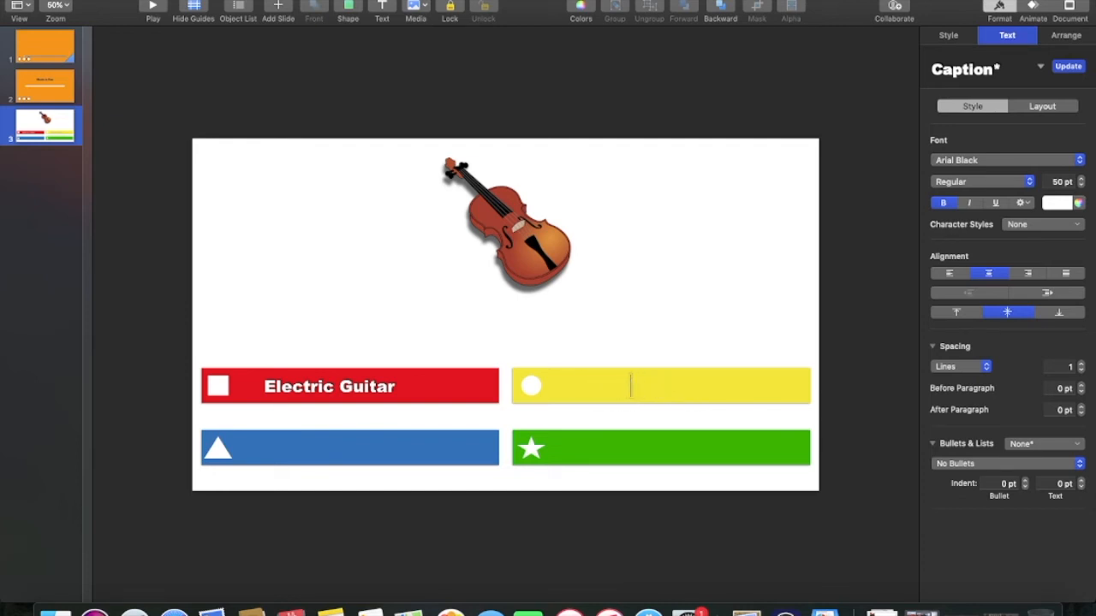
type("Bass Guitar")
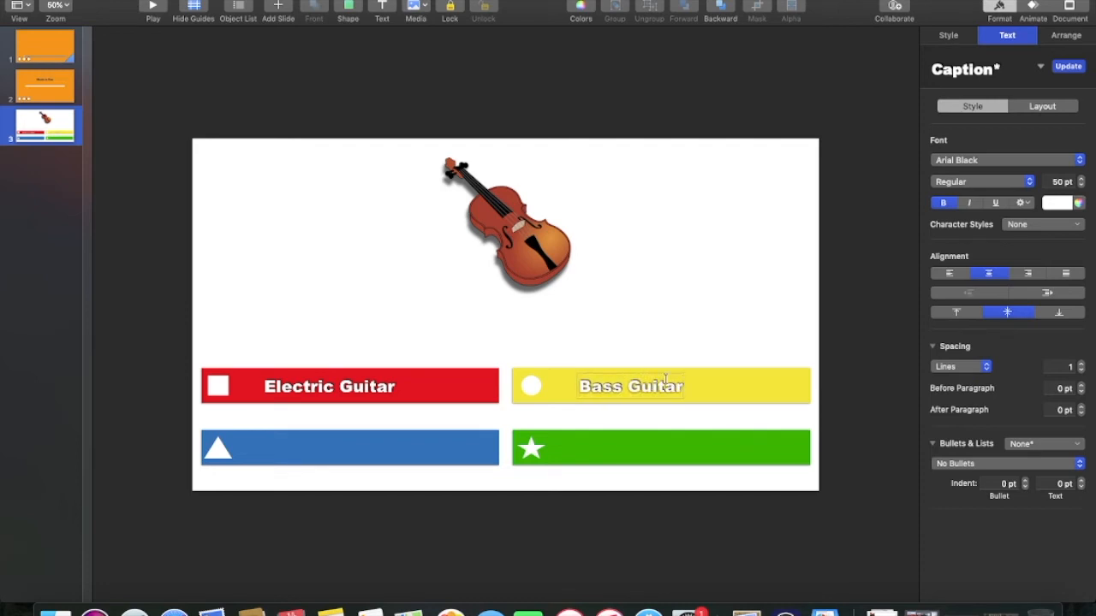
left_click(647, 328)
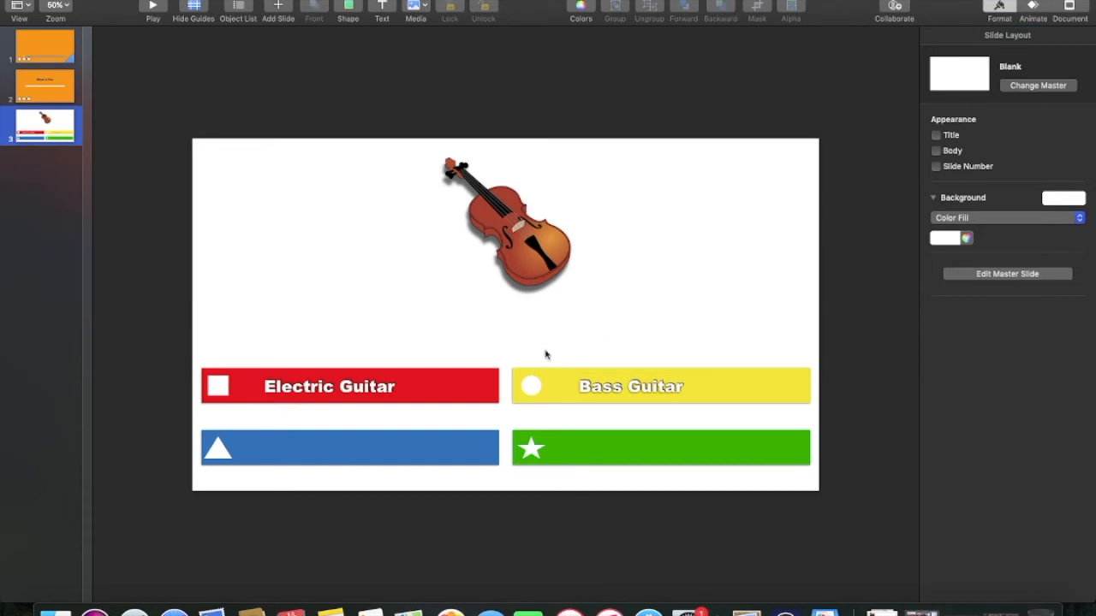
Copy the "Bass Guitar" label onto the blue bar and change the copy's text to "Violin"
left_click(628, 392)
left_click_drag(629, 391, 316, 451)
key("BackSpace")
key("BackSpace")
key("BackSpace")
key("BackSpace")
key("BackSpace")
key("BackSpace")
key("BackSpace")
key("BackSpace")
key("BackSpace")
key("BackSpace")
key("BackSpace")
type("Violin")
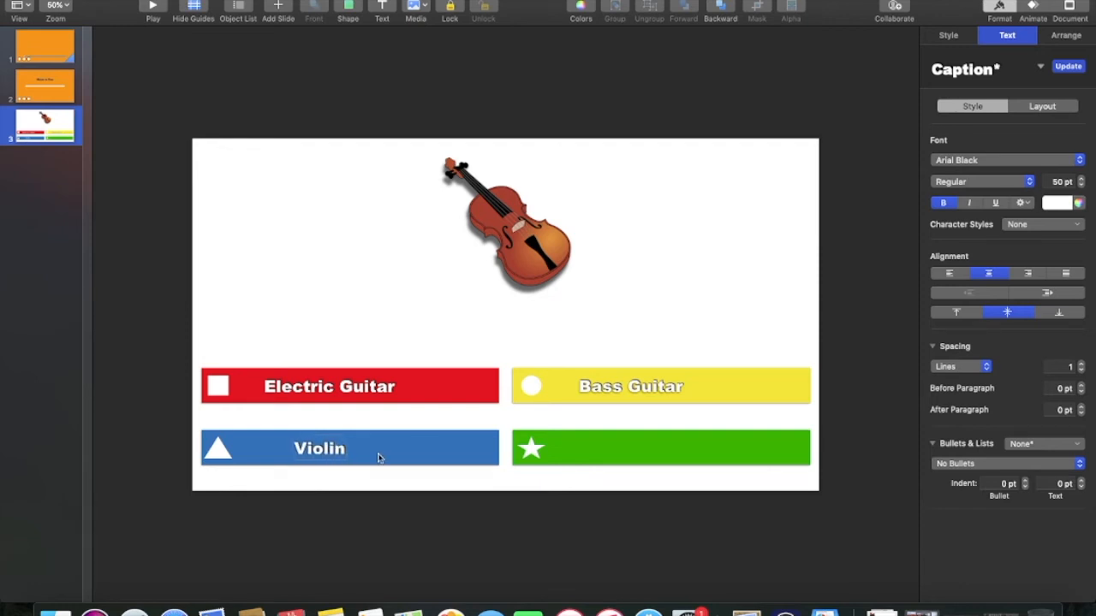
left_click(411, 460)
Copy the "Violin" label onto the green bar, change the copy's text to "Cello" and adjust its position
left_click(322, 454)
left_click_drag(322, 456, 607, 456)
key("BackSpace")
key("BackSpace")
key("BackSpace")
type("Cello")
left_click(686, 321)
left_click_drag(603, 454, 609, 449)
left_click(576, 299)
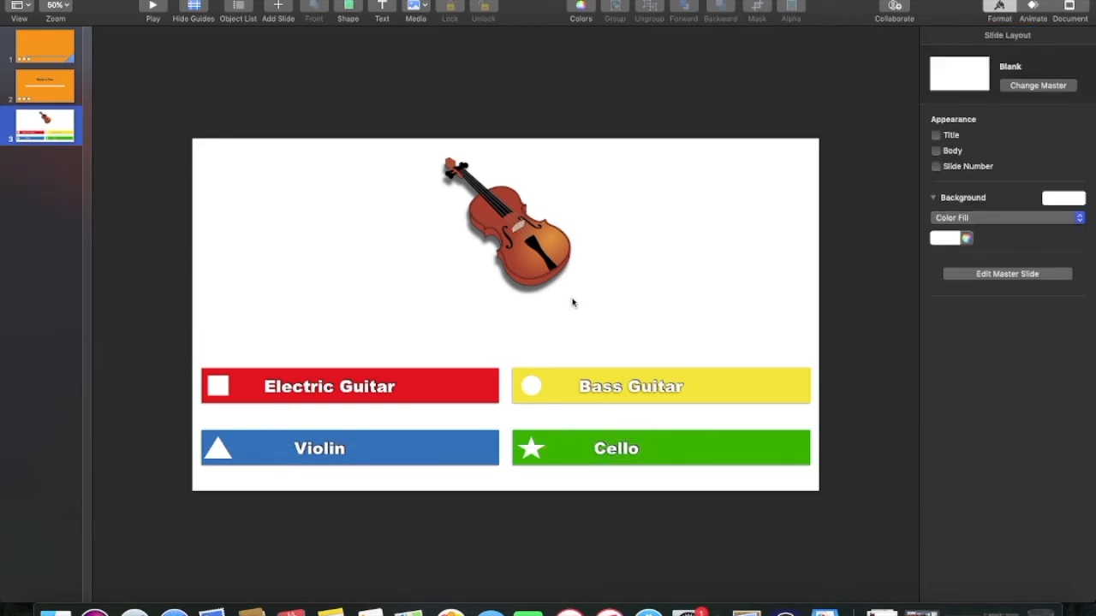
Duplicate the violin quiz slide and delete the violin picture from slide 4
left_click(525, 246)
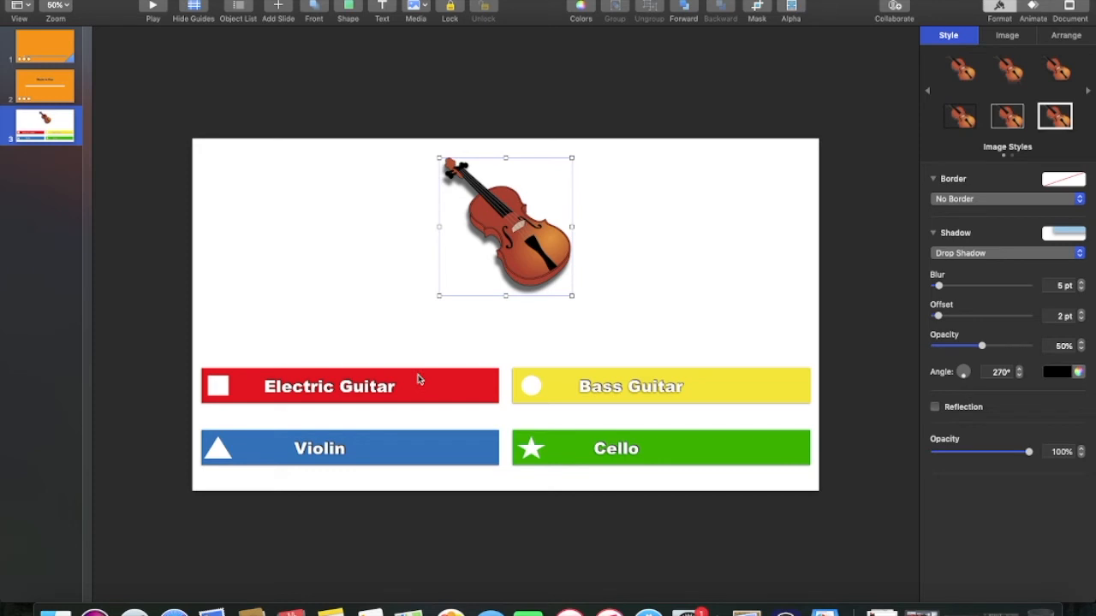
left_click(393, 338)
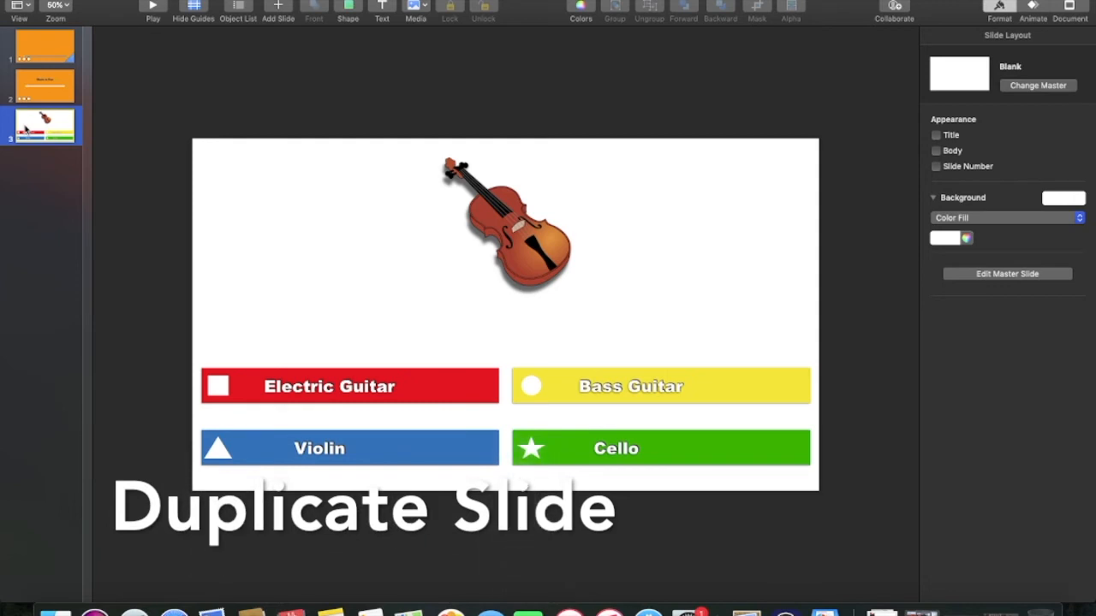
key("super+d")
left_click(27, 132)
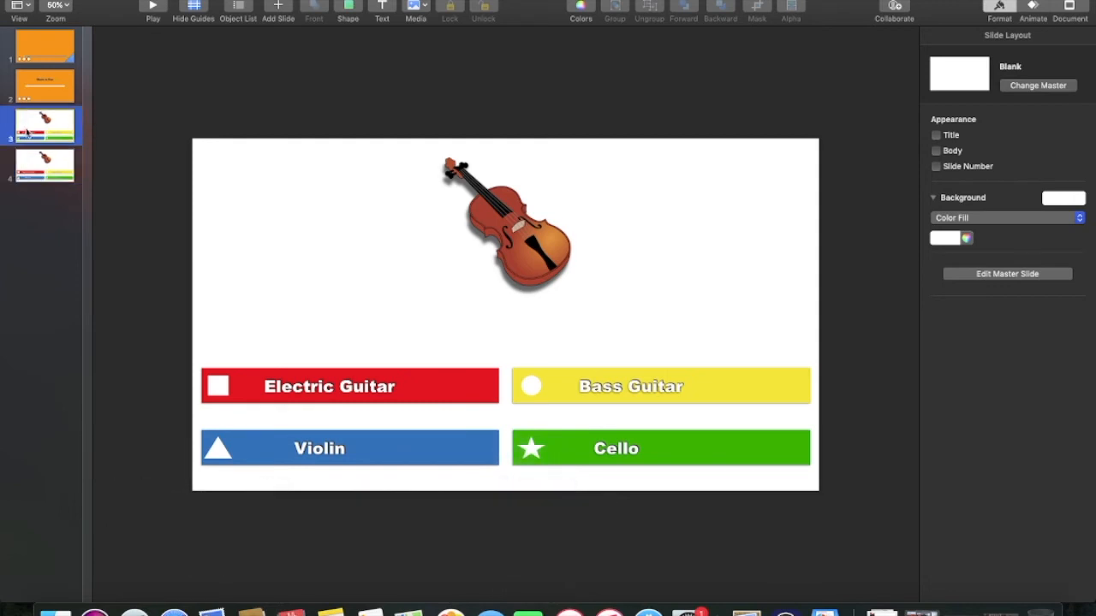
left_click(69, 171)
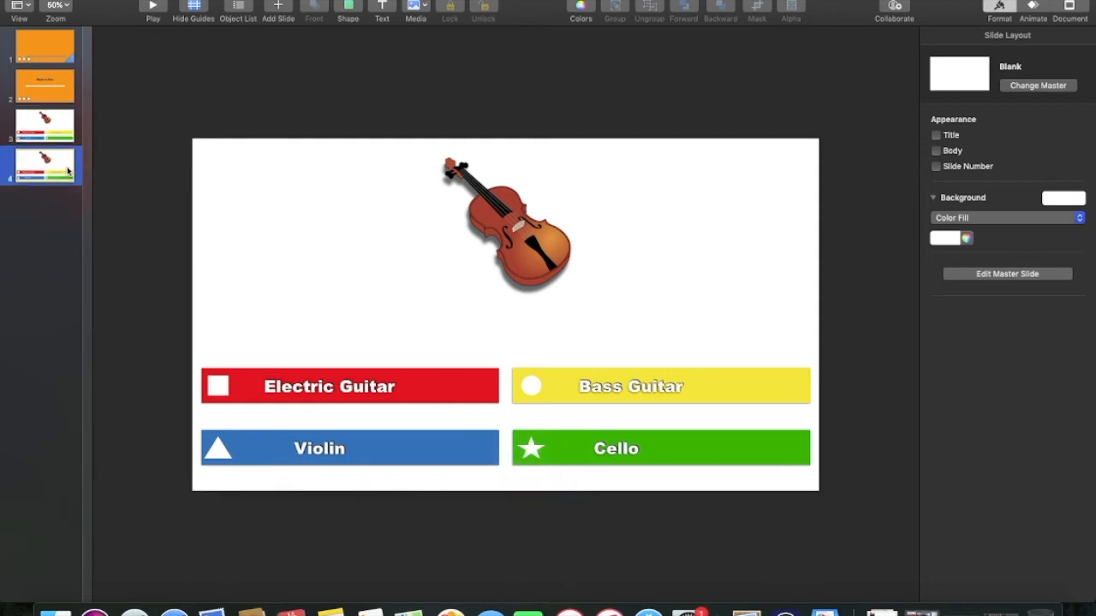
left_click(509, 230)
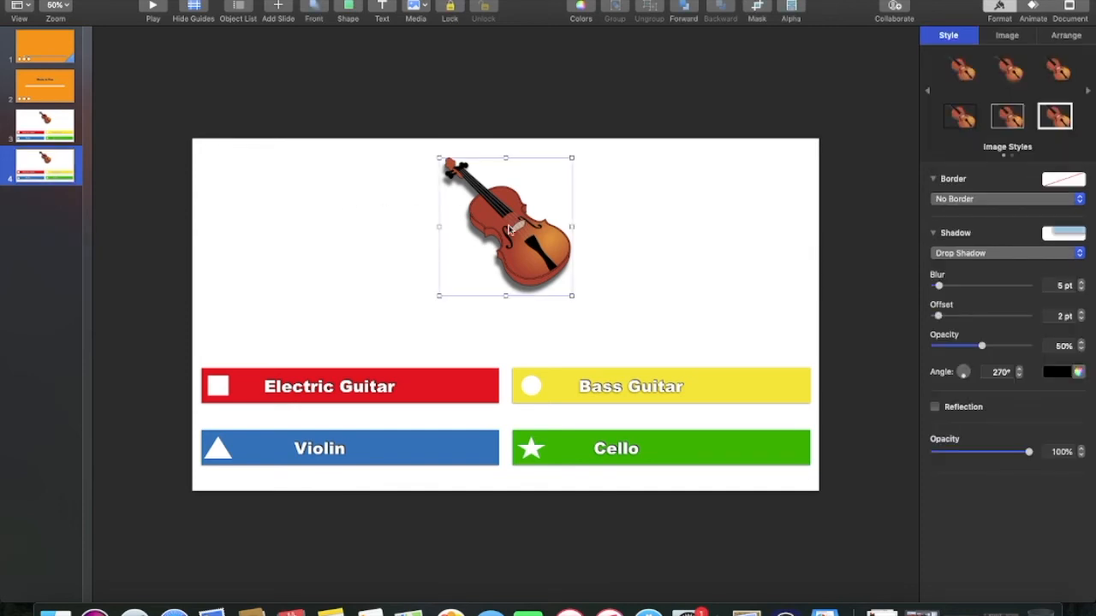
key("Delete")
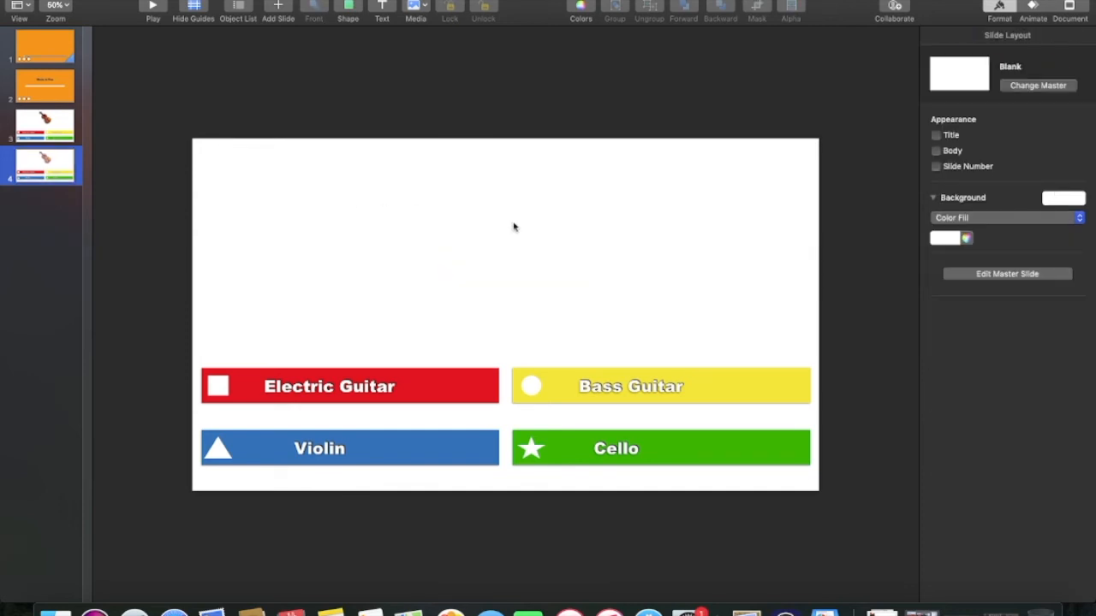
Group the red bar, white square and "Electric Guitar" label on slide 3
left_click(60, 126)
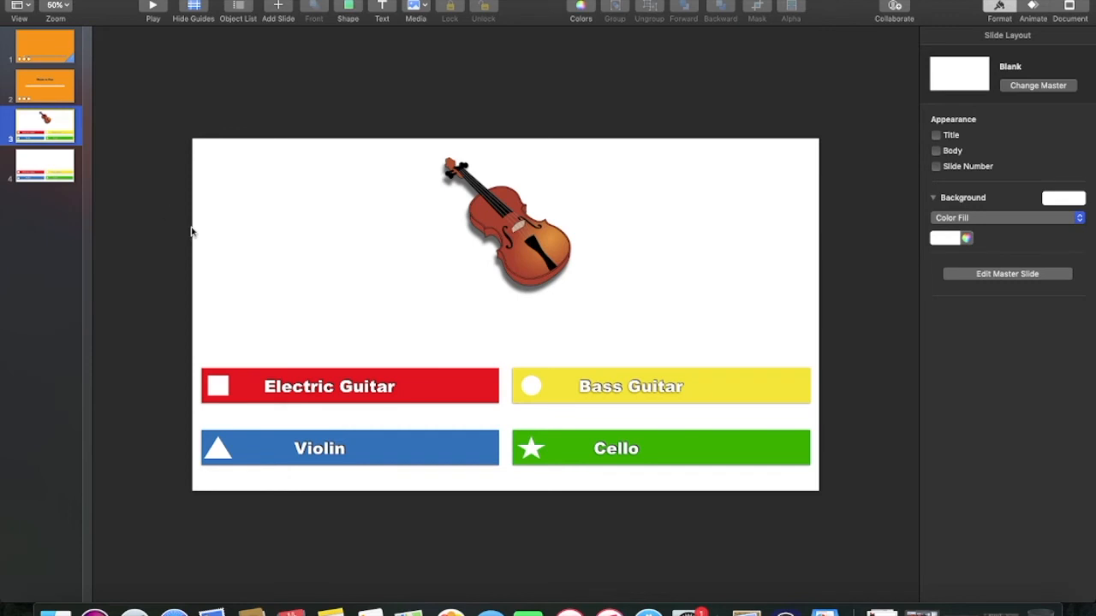
left_click(522, 240)
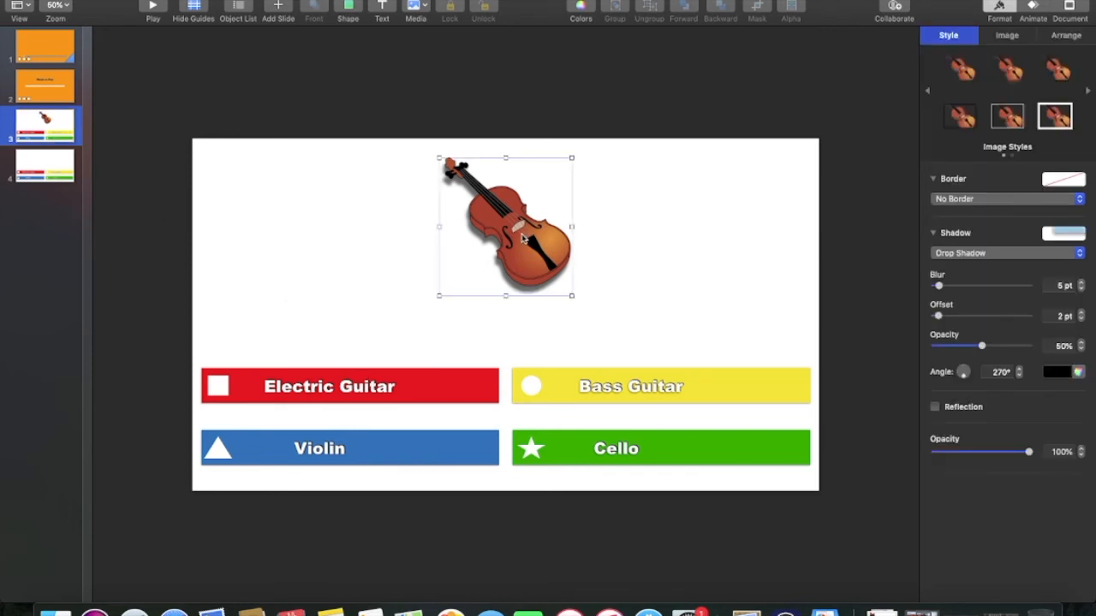
left_click(269, 312)
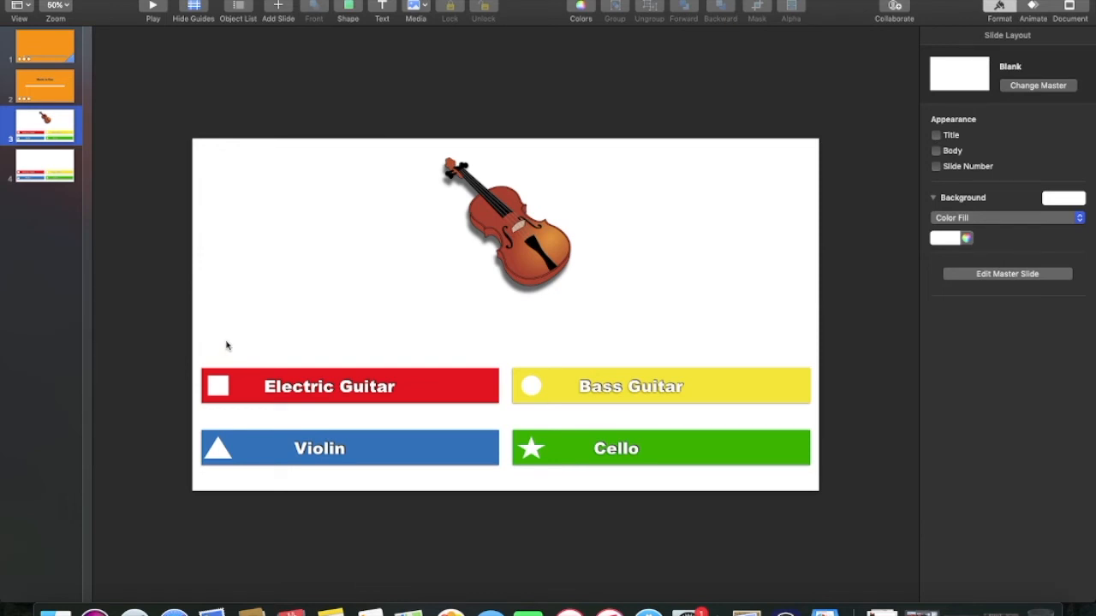
left_click_drag(221, 338, 356, 414)
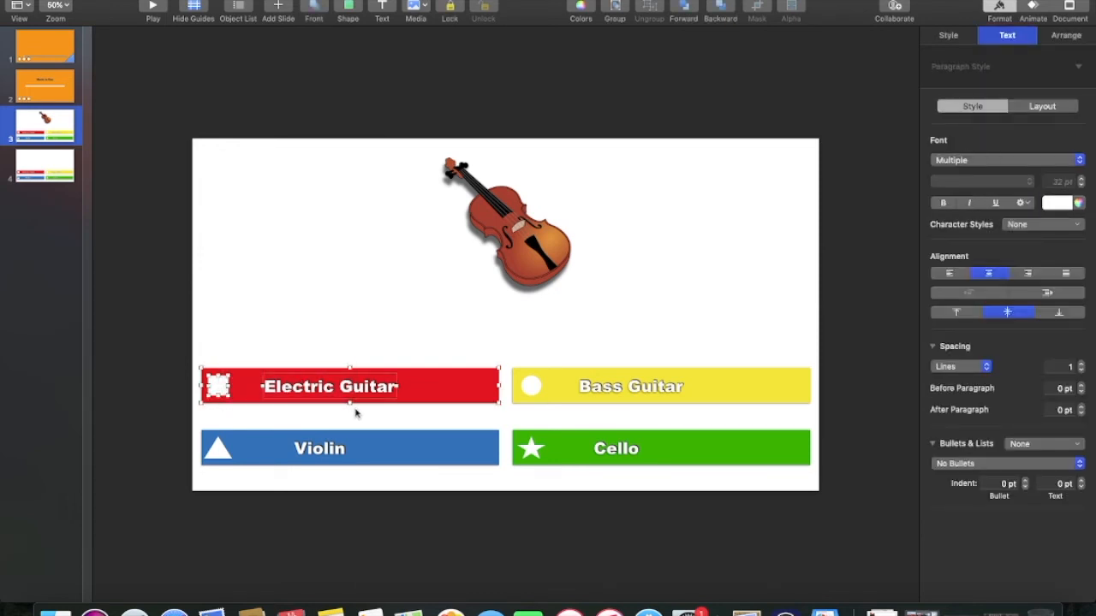
left_click(251, 327)
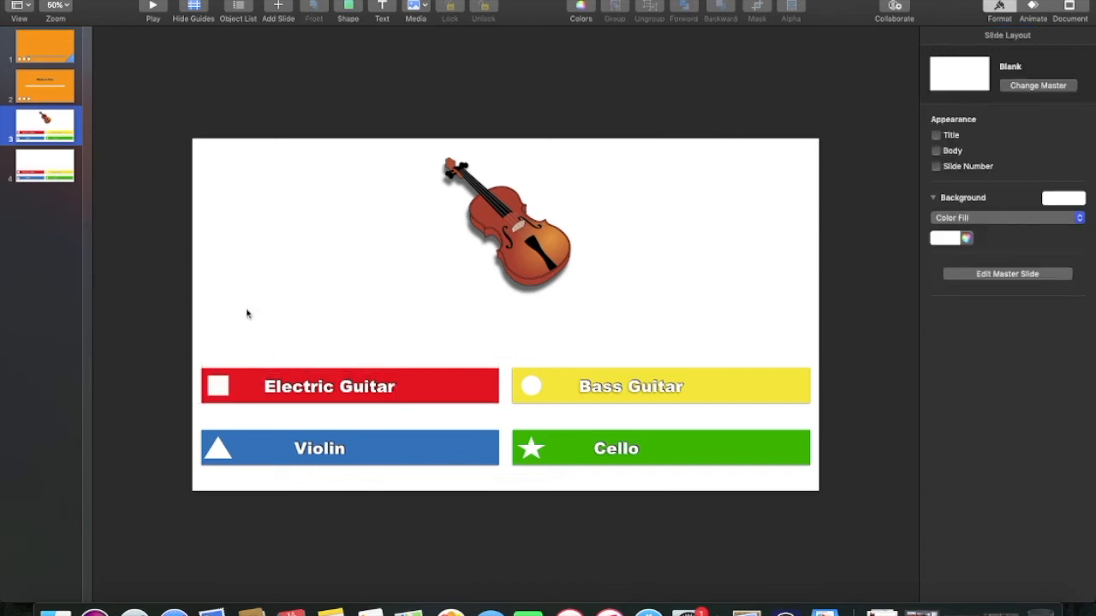
left_click_drag(240, 307, 240, 403)
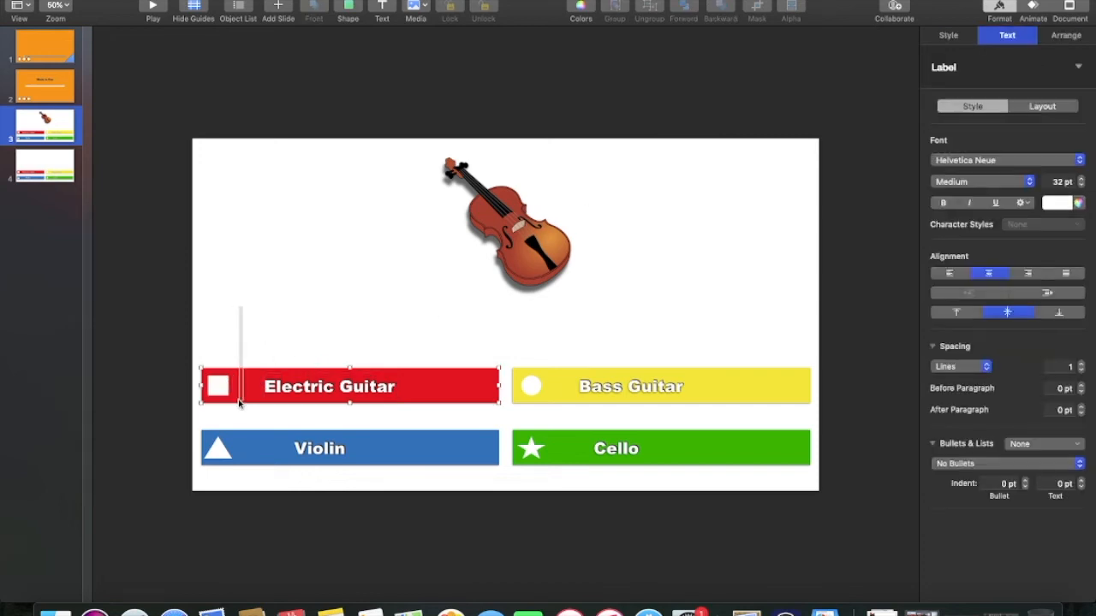
left_click(215, 316)
left_click_drag(218, 306, 428, 402)
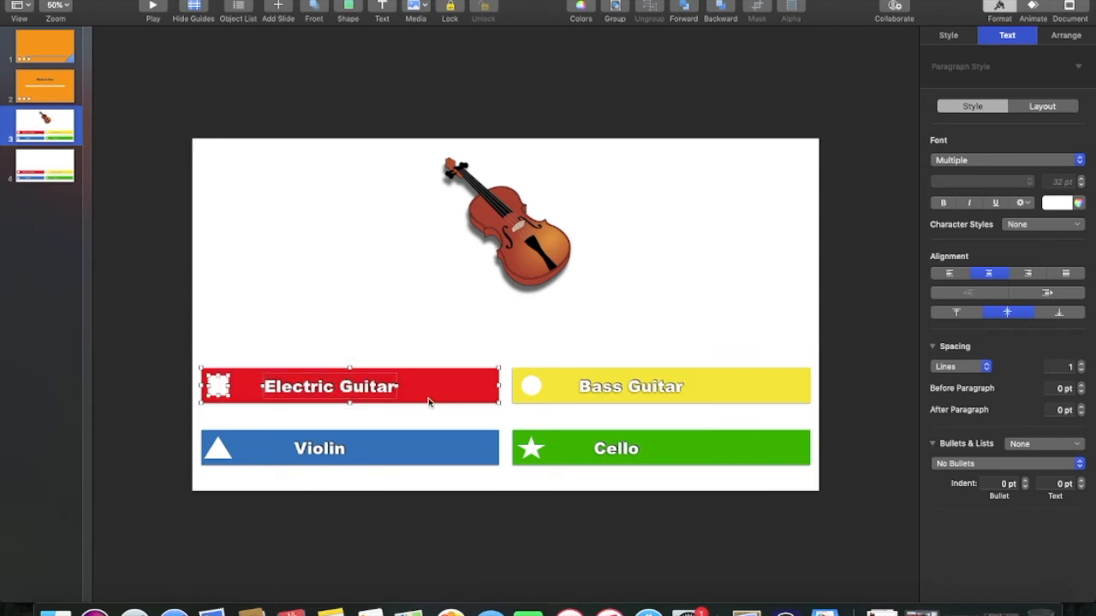
left_click(615, 10)
Group the yellow bar with its circle and "Bass Guitar" label, and the blue bar with its triangle and "Violin" label
left_click(574, 336)
left_click_drag(523, 334, 729, 411)
left_click(614, 10)
left_click_drag(251, 412, 256, 488)
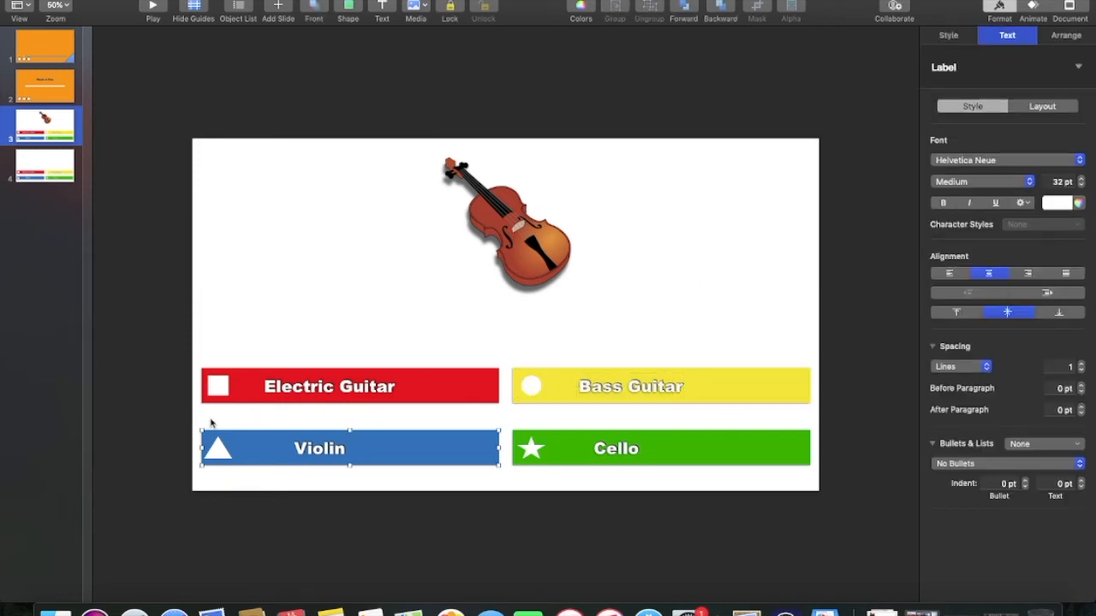
left_click_drag(211, 422, 457, 488)
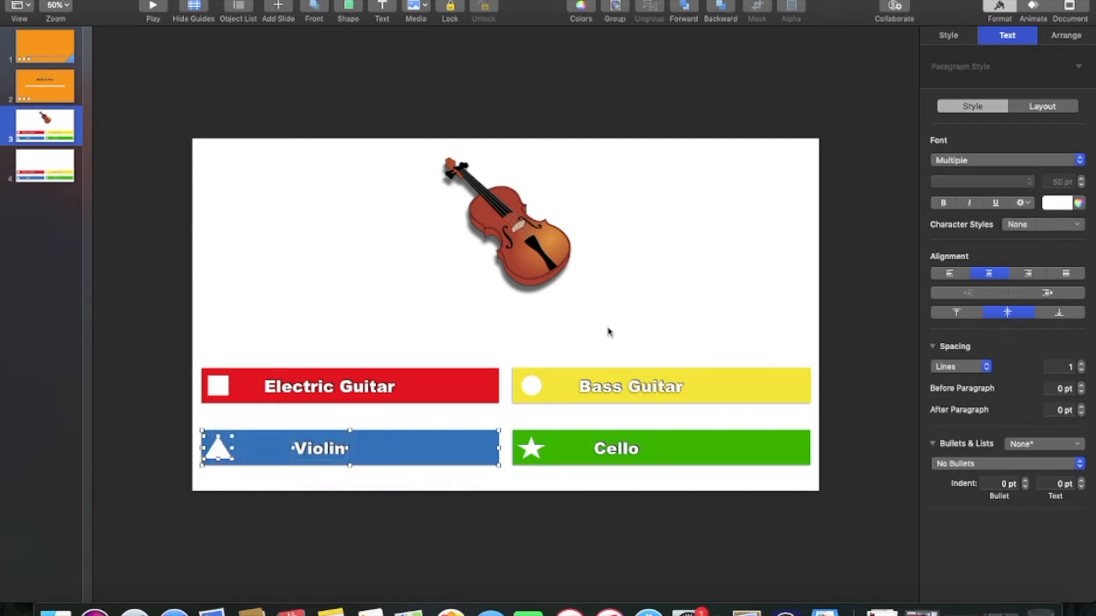
left_click(615, 11)
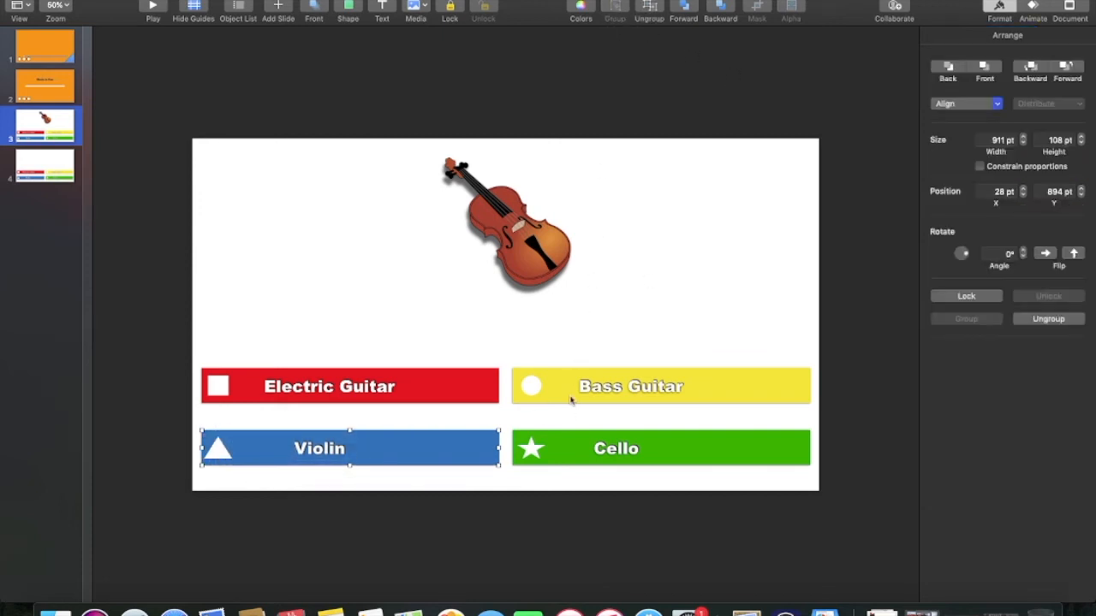
Group the green bar, white star and "Cello" label
left_click(531, 411)
left_click_drag(531, 410, 800, 479)
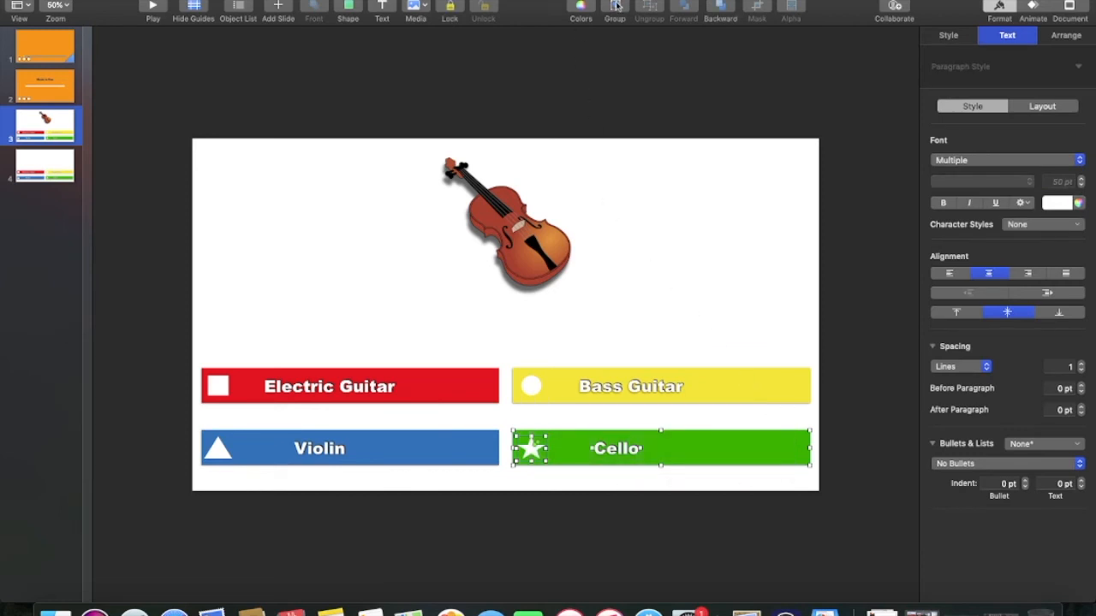
left_click(616, 6)
left_click(607, 270)
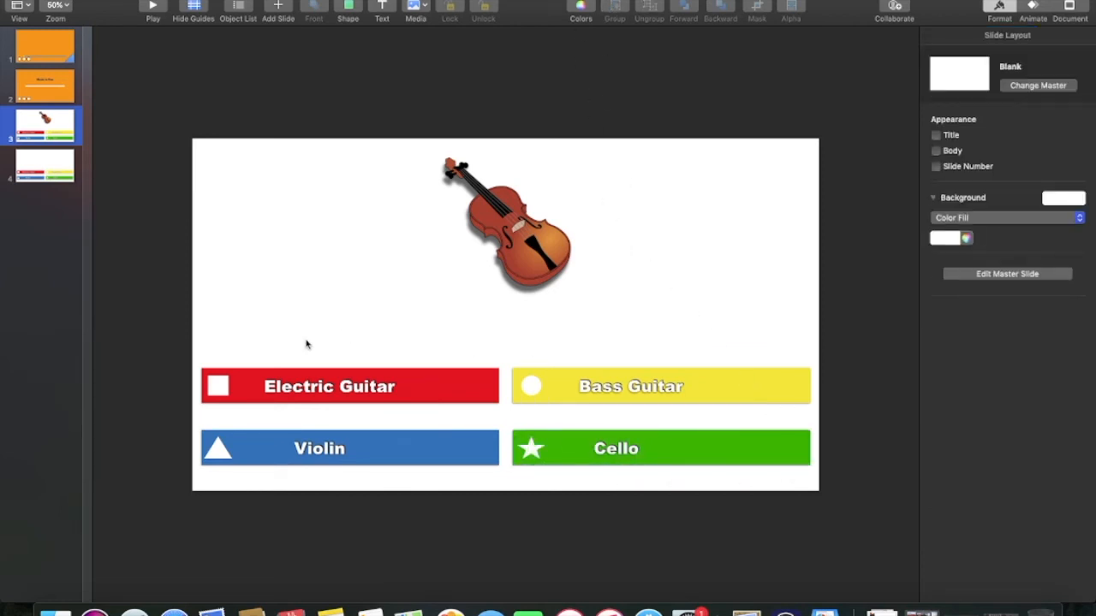
Apply a Drop Shadow to the white square on the red bar
left_click(220, 393)
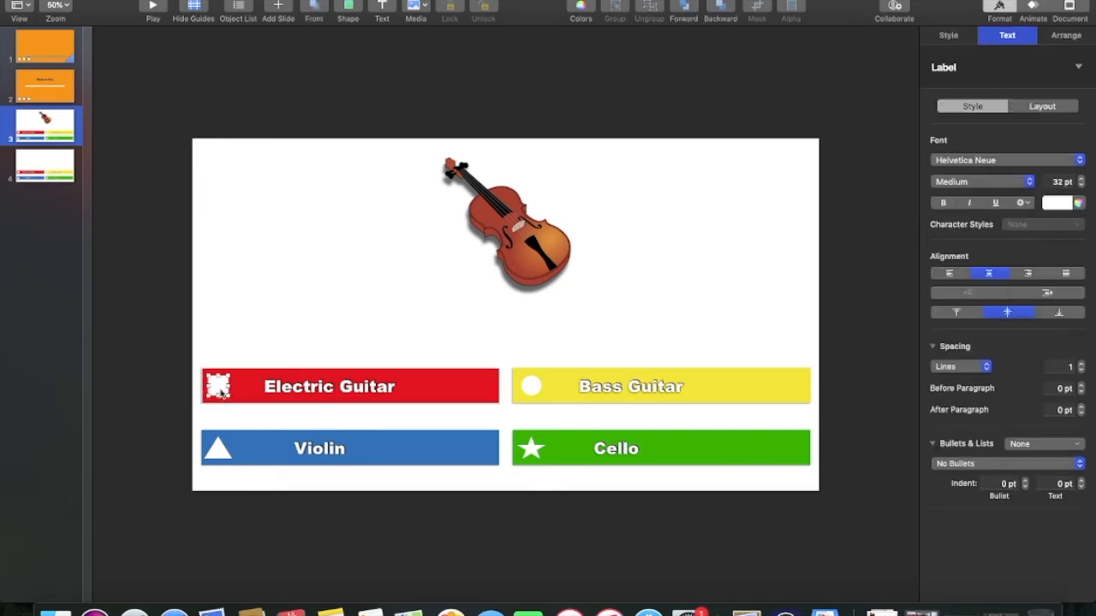
left_click(940, 39)
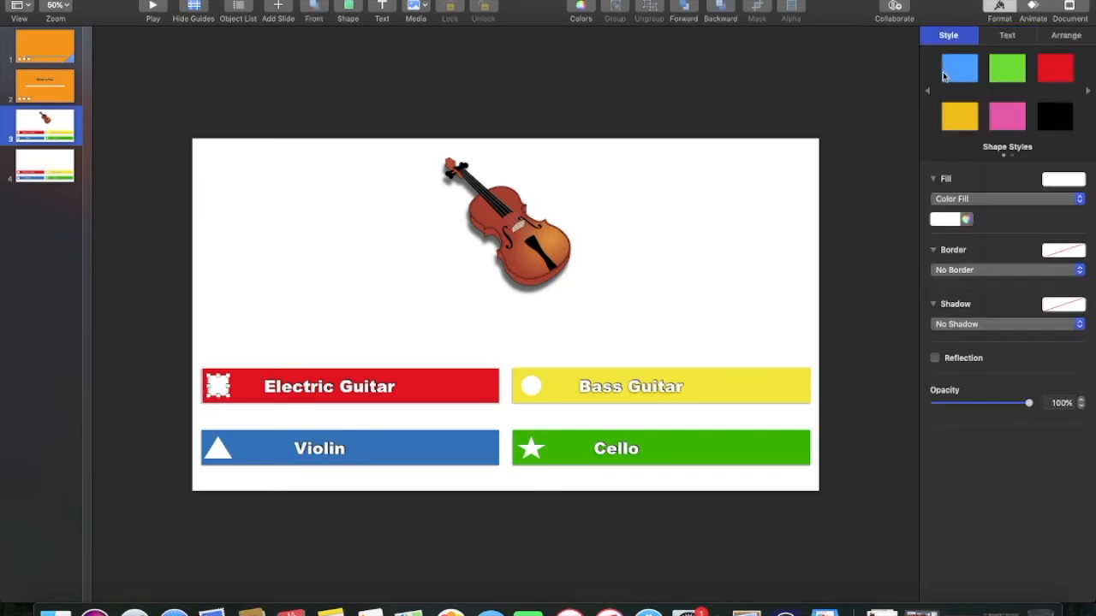
left_click(948, 325)
left_click(960, 335)
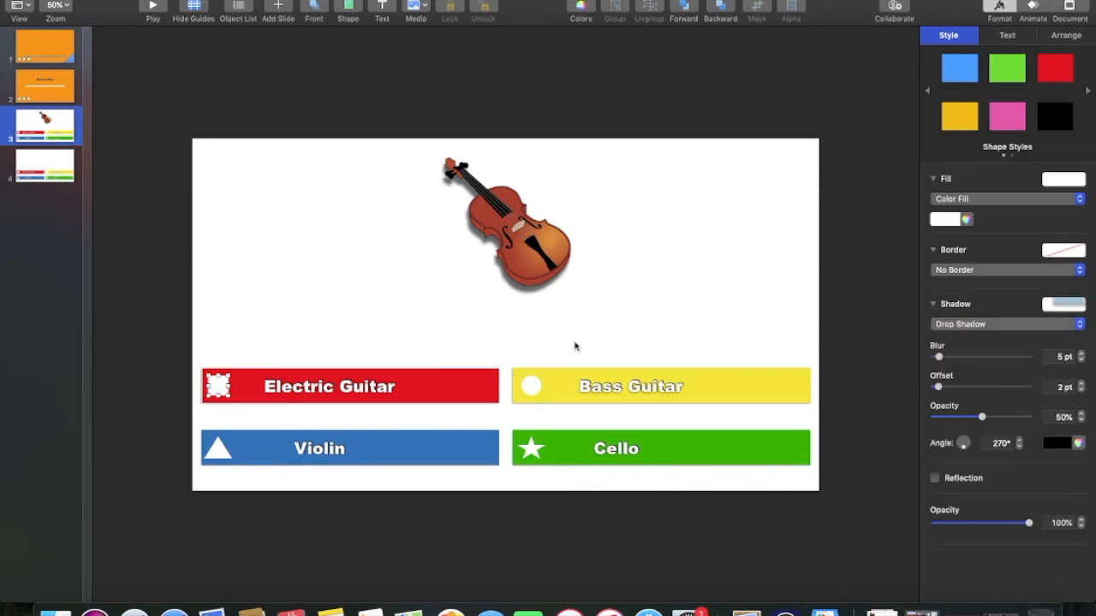
left_click(375, 327)
Apply a Drop Shadow to the white triangle on the blue bar
left_click(220, 454)
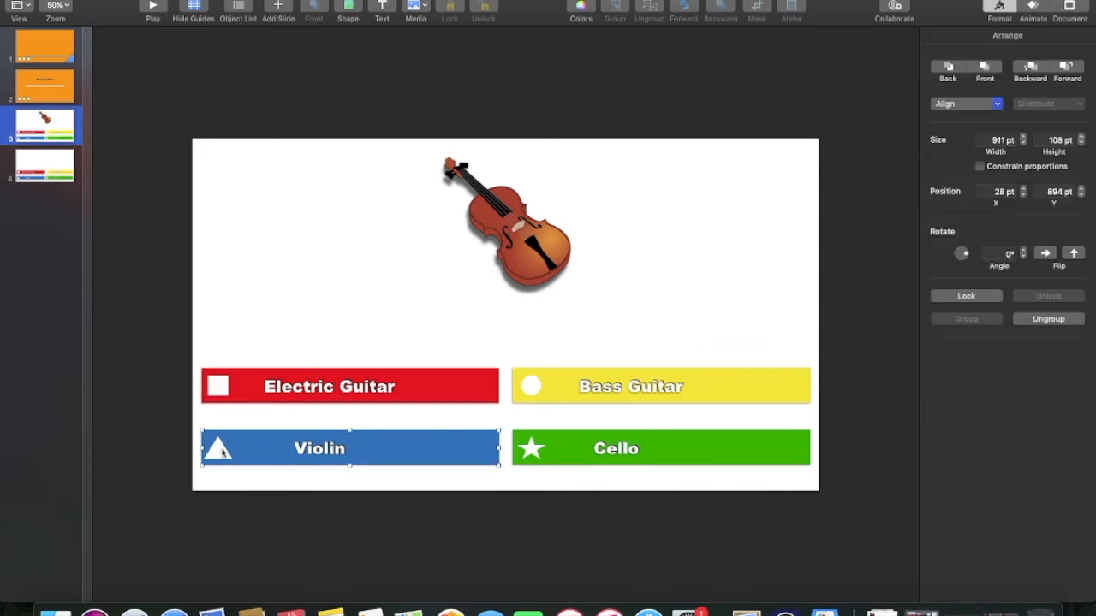
left_click(220, 452)
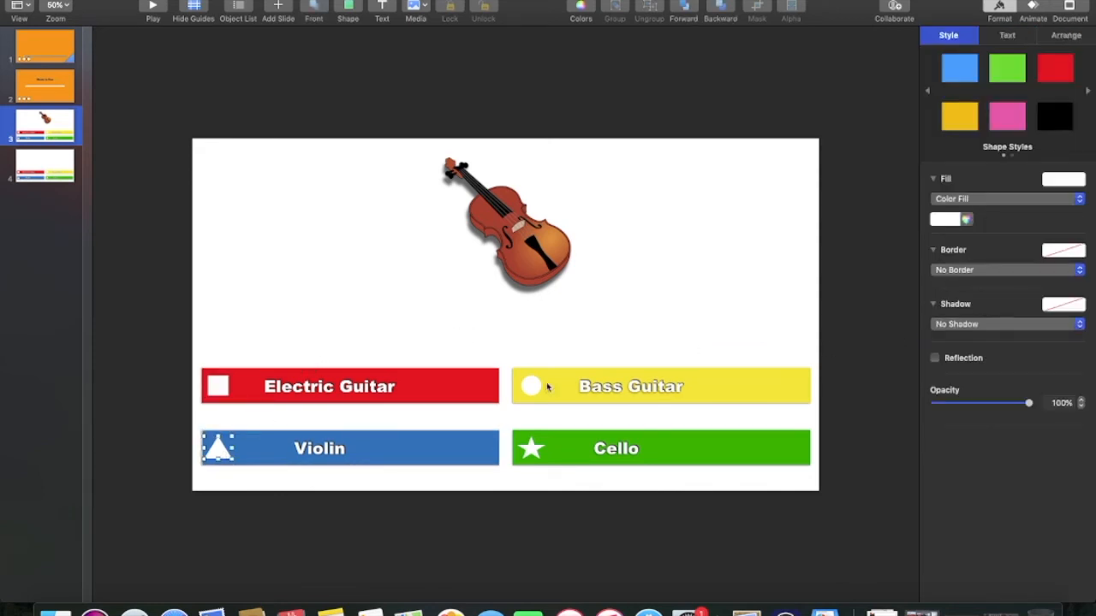
left_click(972, 329)
left_click(960, 327)
left_click(648, 342)
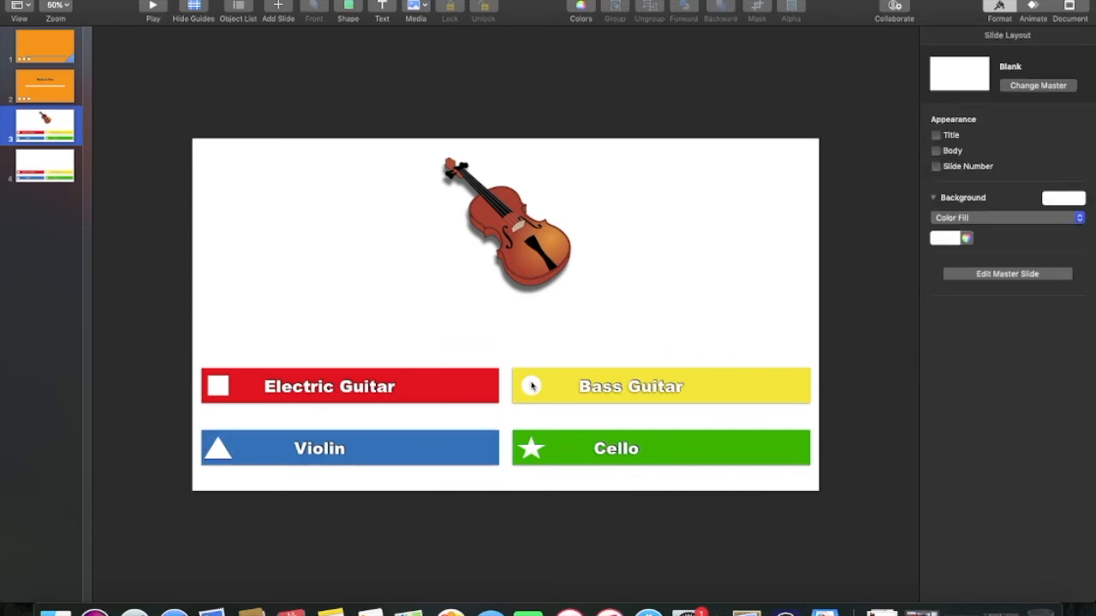
Apply a Drop Shadow to the white circle on the yellow bar and to the white star on the green bar
left_click(530, 387)
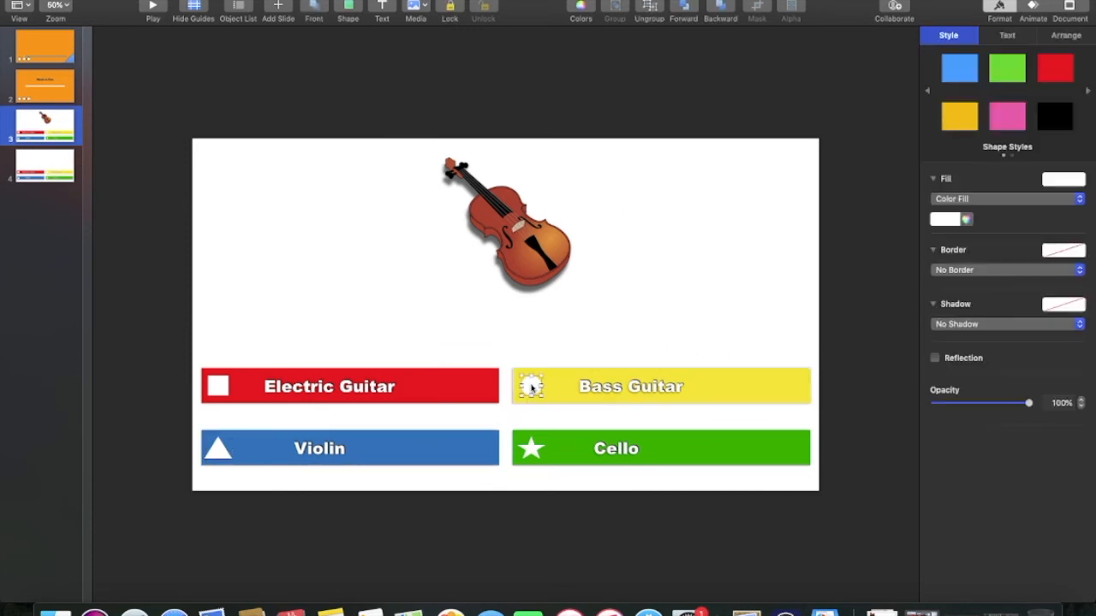
left_click(960, 328)
left_click(957, 337)
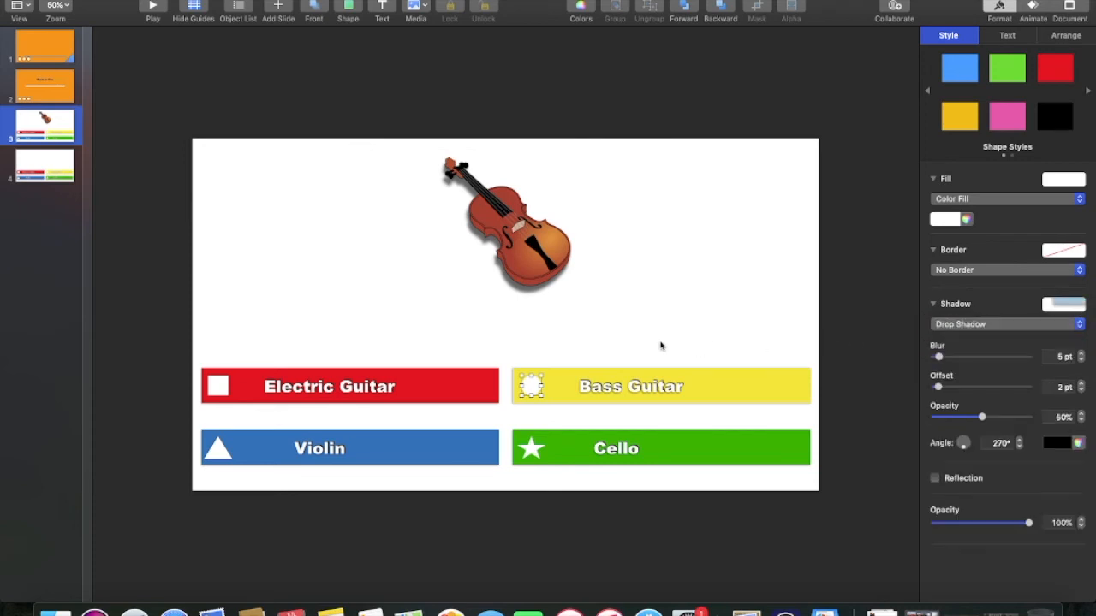
left_click(571, 447)
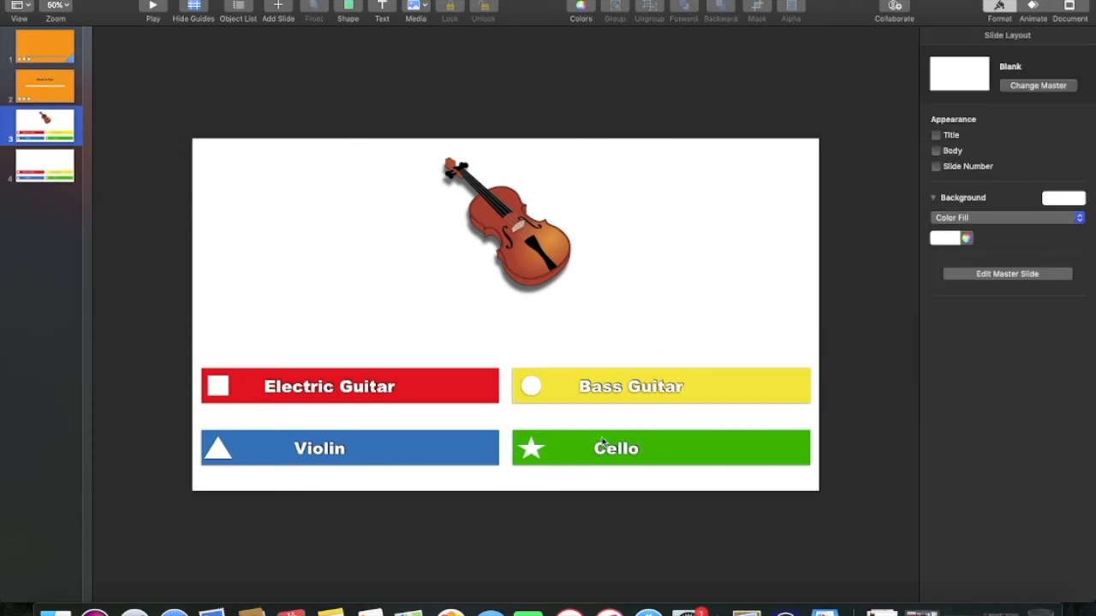
left_click(529, 451)
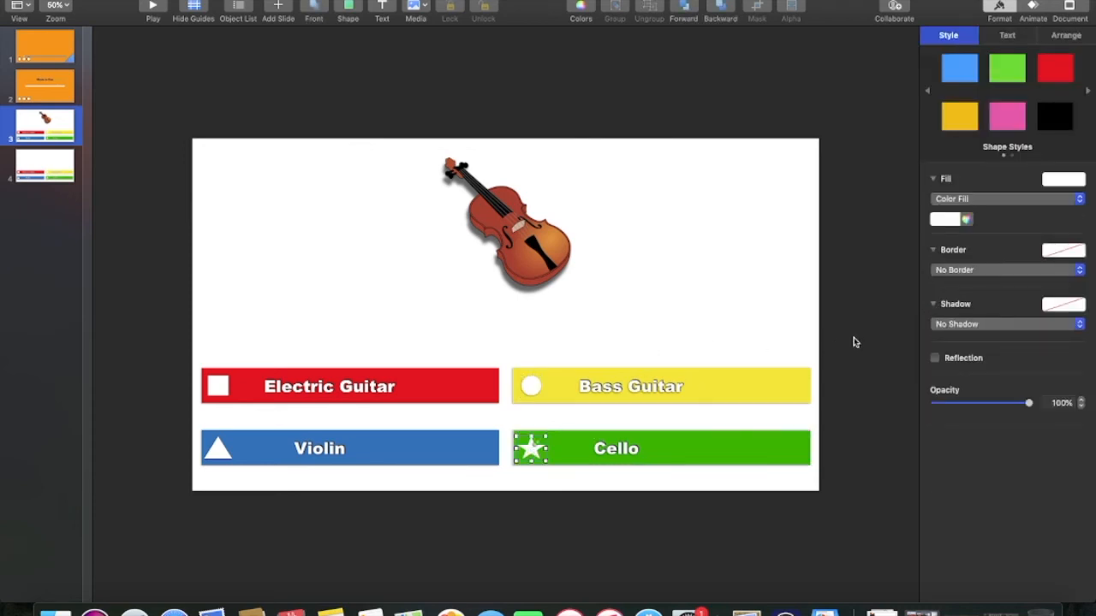
left_click(964, 326)
left_click(961, 334)
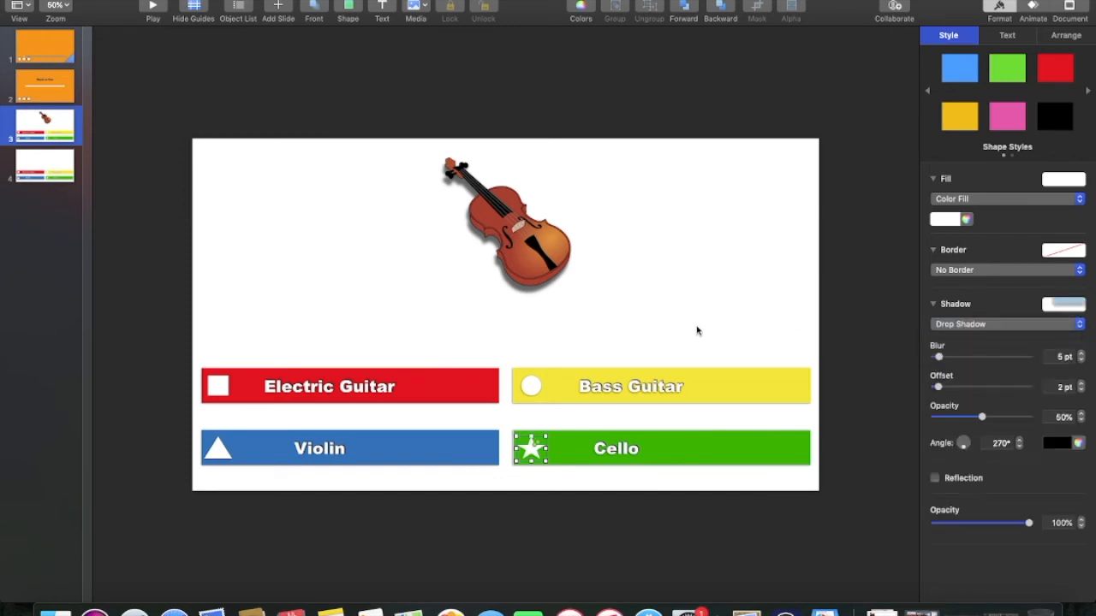
left_click(679, 315)
Move the "Cello" label left to line up with "Bass Guitar", and the "Violin" label left to line up with "Electric Guitar"
left_click_drag(629, 451, 629, 446)
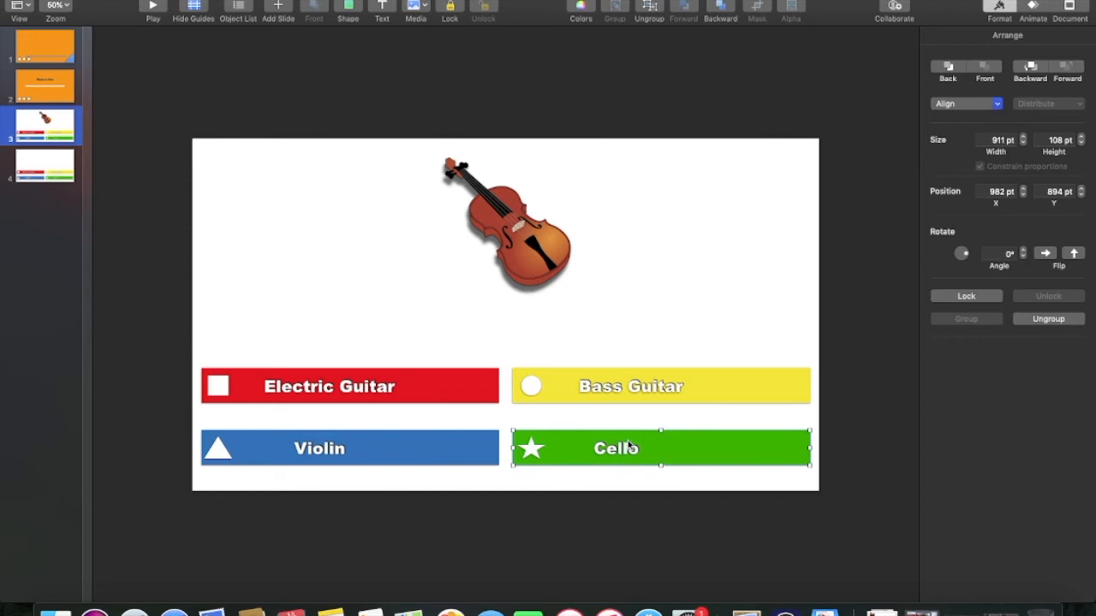
left_click(629, 413)
left_click(631, 449)
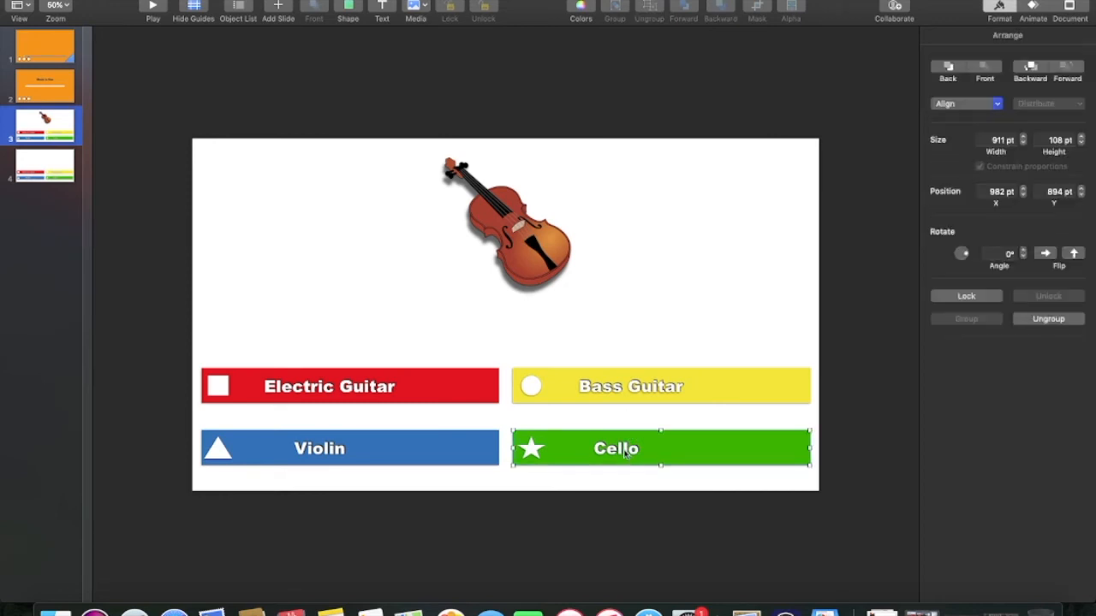
left_click(626, 451)
left_click_drag(624, 454, 609, 452)
left_click(387, 303)
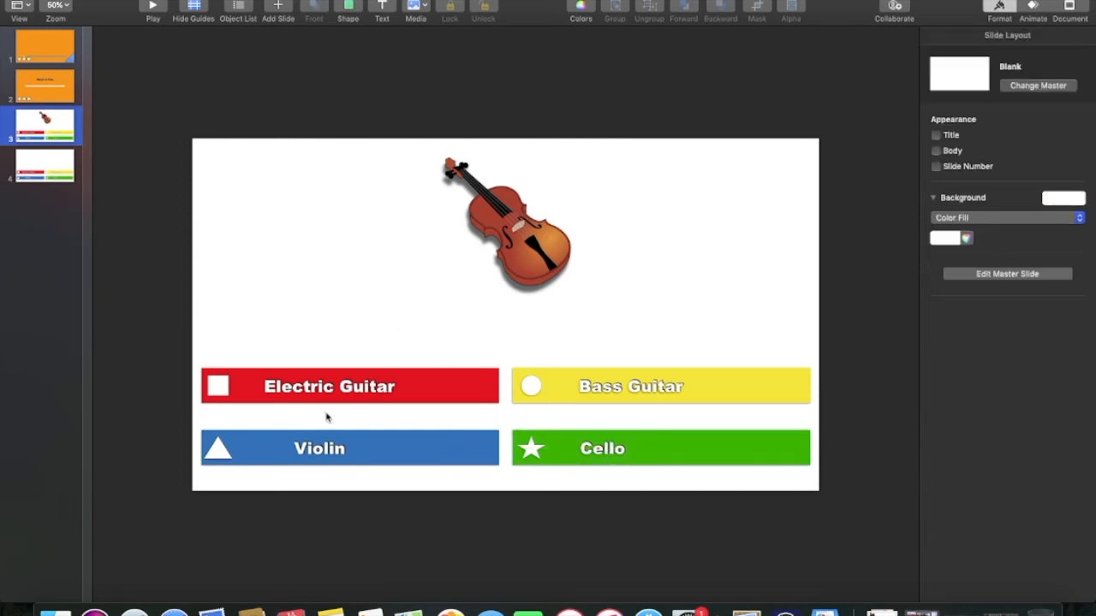
left_click(315, 454)
left_click_drag(315, 454, 286, 453)
left_click(656, 305)
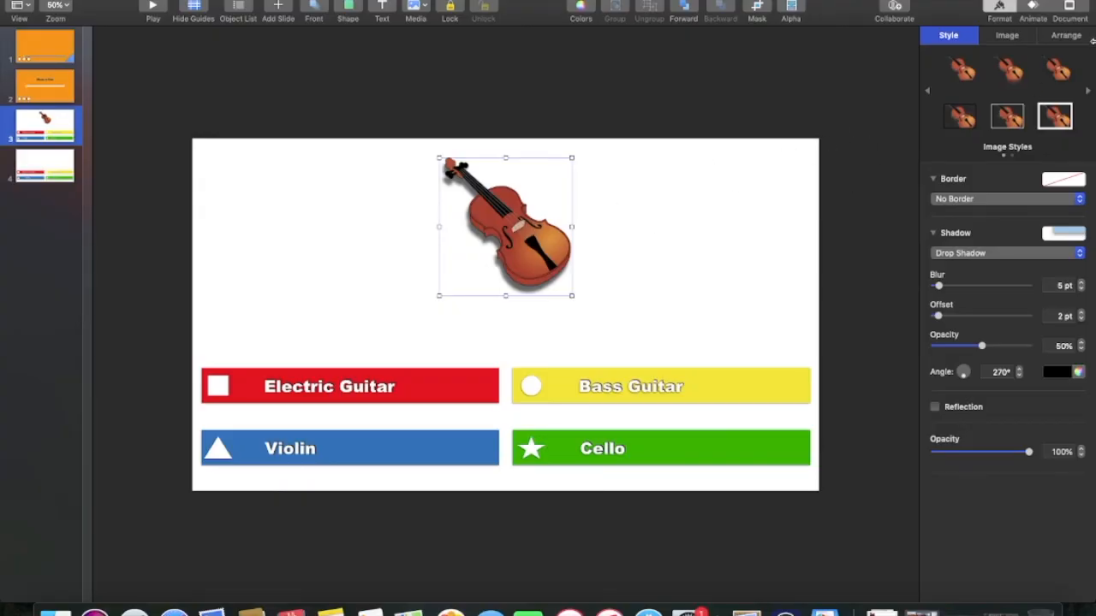
Add an Appear build-in effect to the violin image on slide 3
left_click(1033, 8)
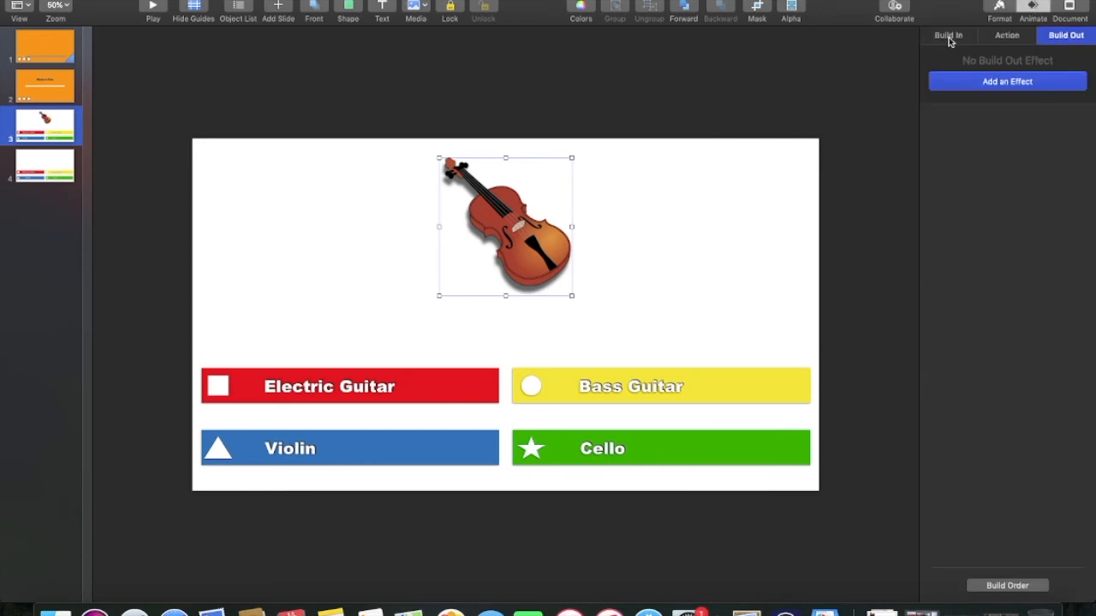
left_click(948, 38)
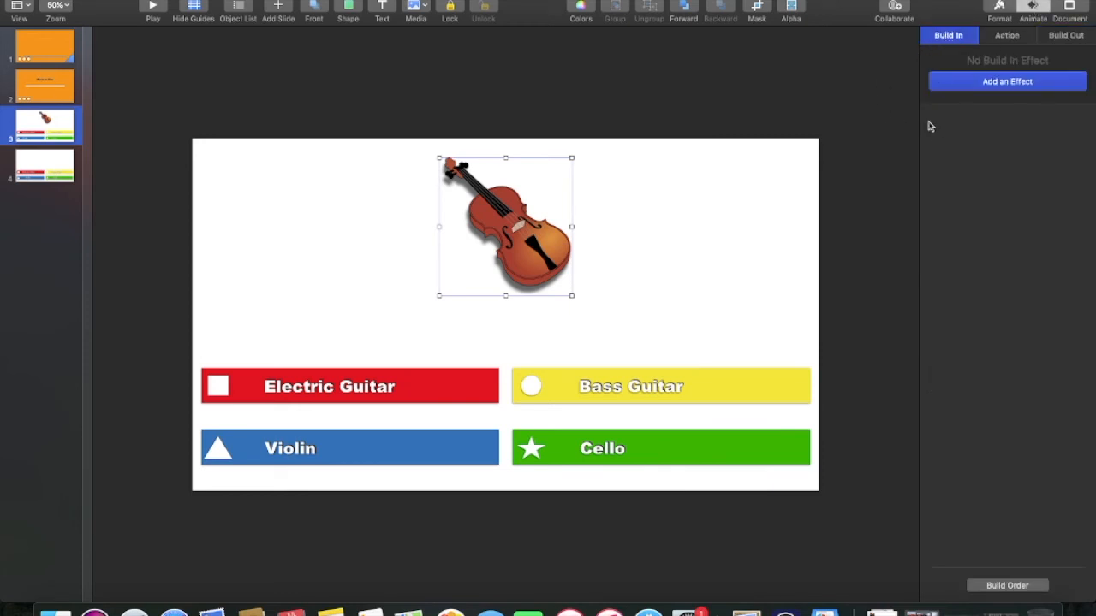
left_click(1000, 83)
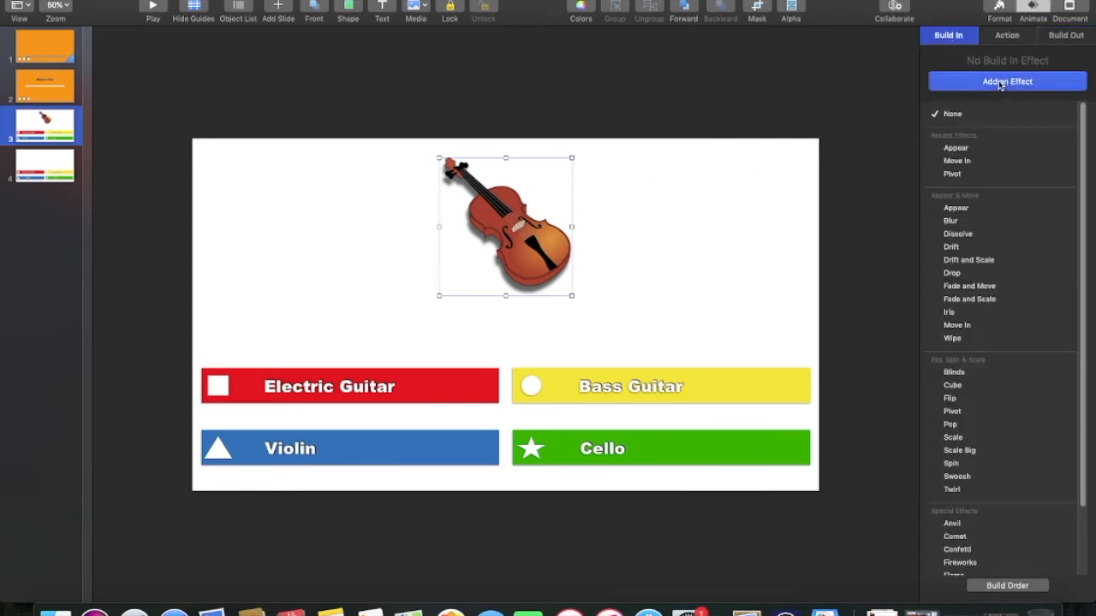
left_click(961, 148)
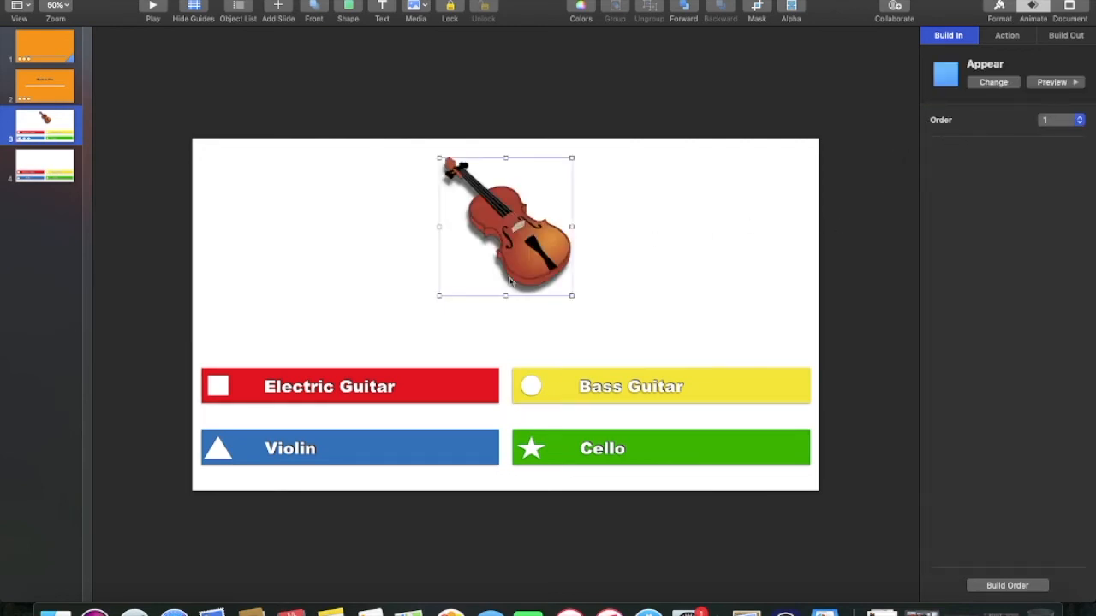
Add an Appear build-in effect to all four answer bar groups together
left_click(382, 383)
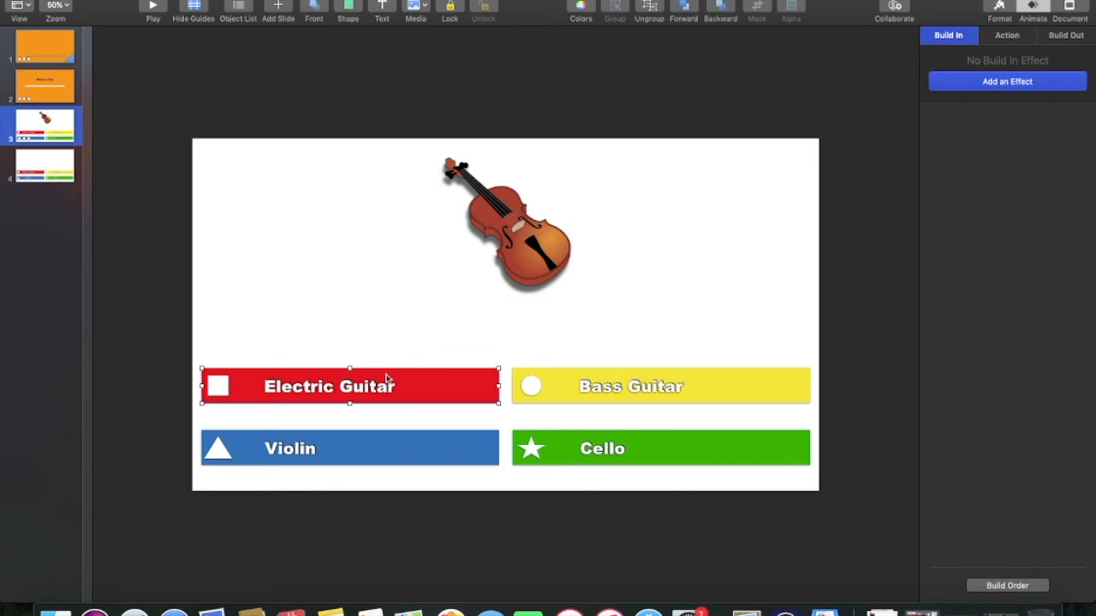
left_click(575, 397, "shift")
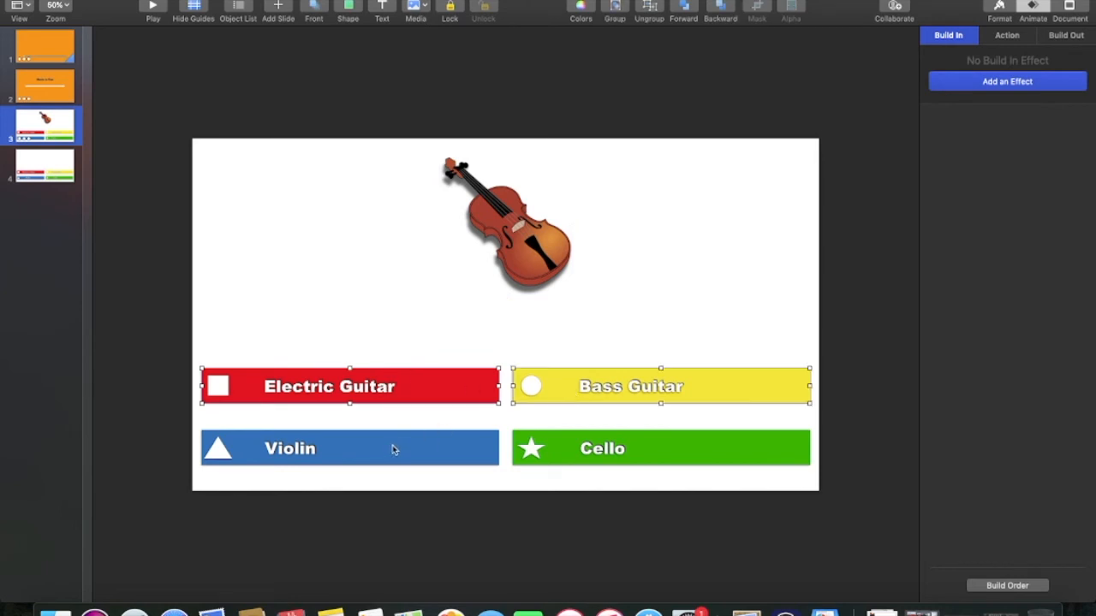
left_click(488, 455, "shift")
left_click(564, 454, "shift")
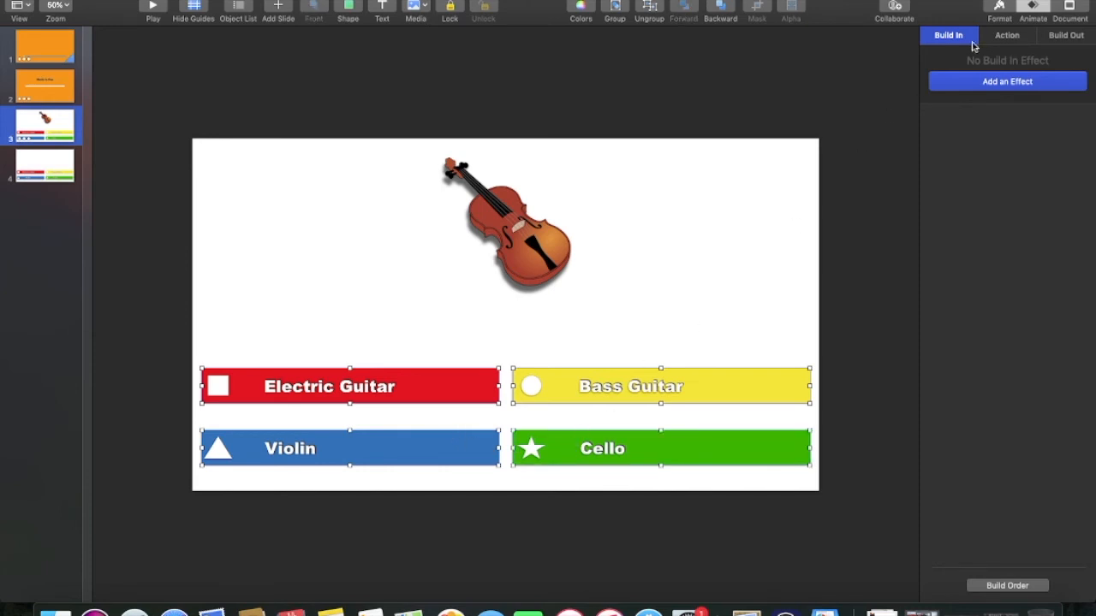
left_click(988, 82)
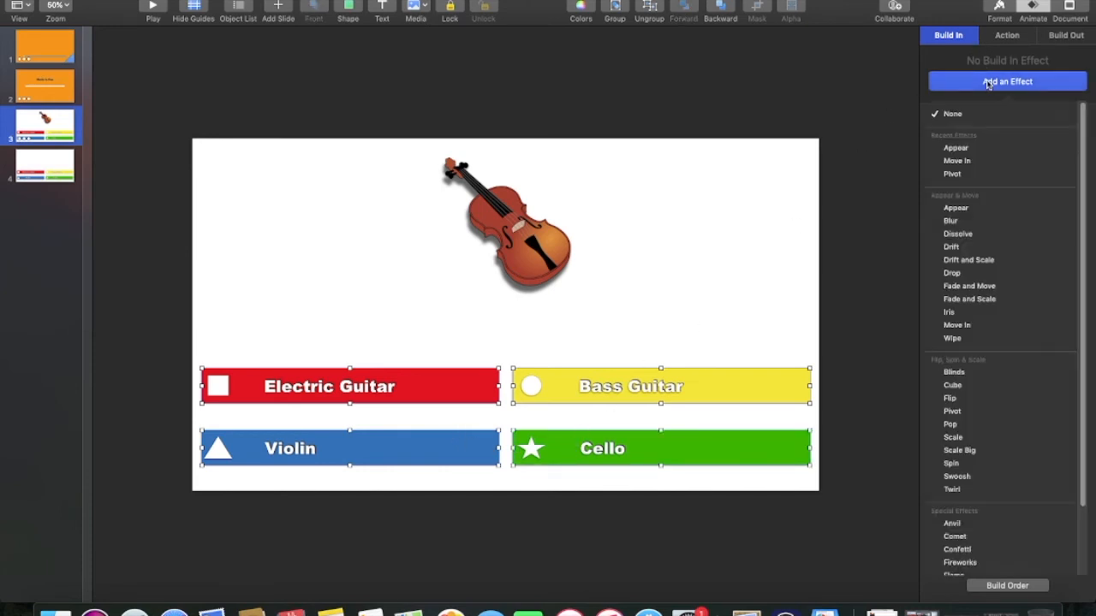
left_click(957, 149)
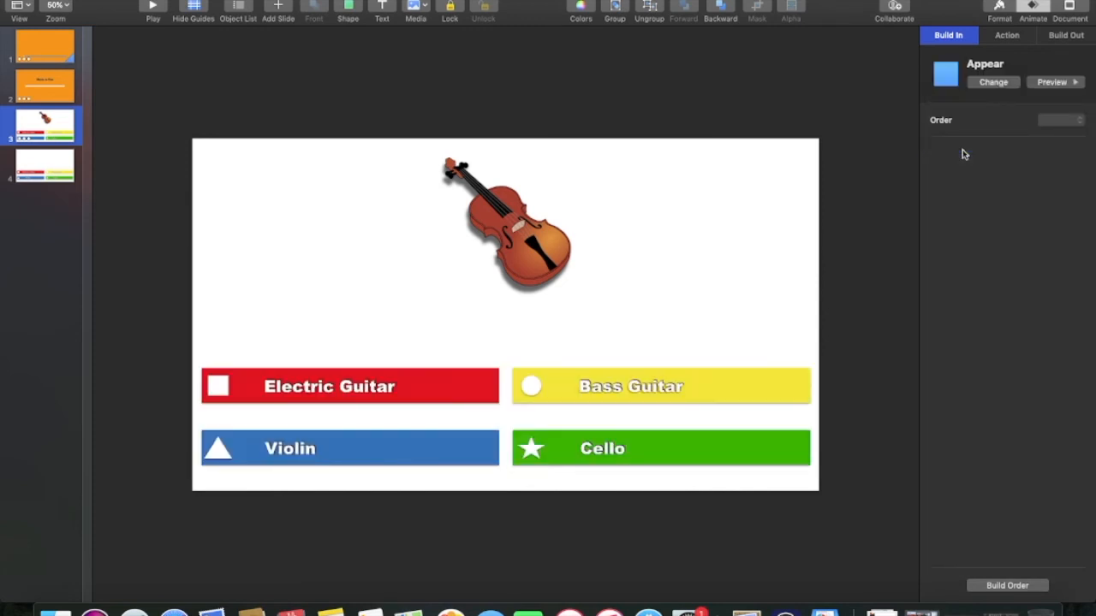
Open the slide's build order and set the violin image's build to start After Transition
left_click(1008, 585)
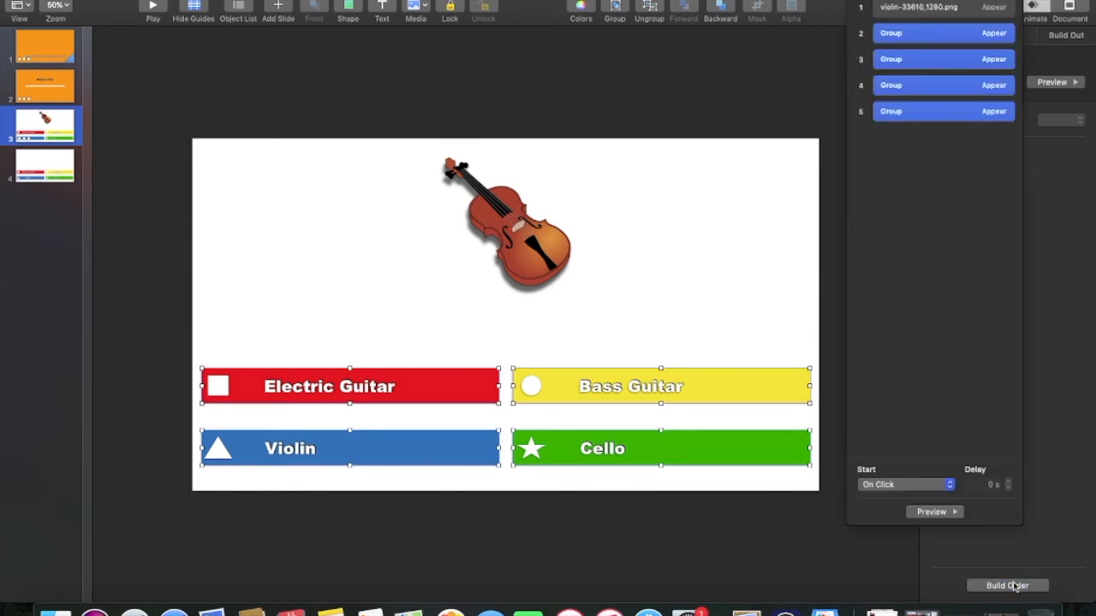
left_click(924, 8)
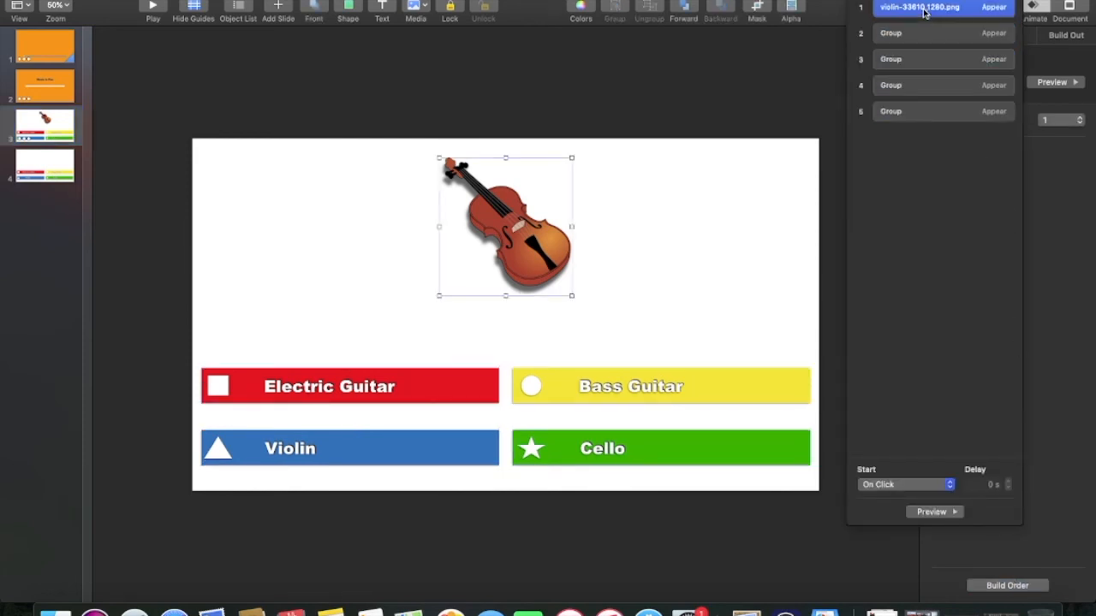
left_click(899, 484)
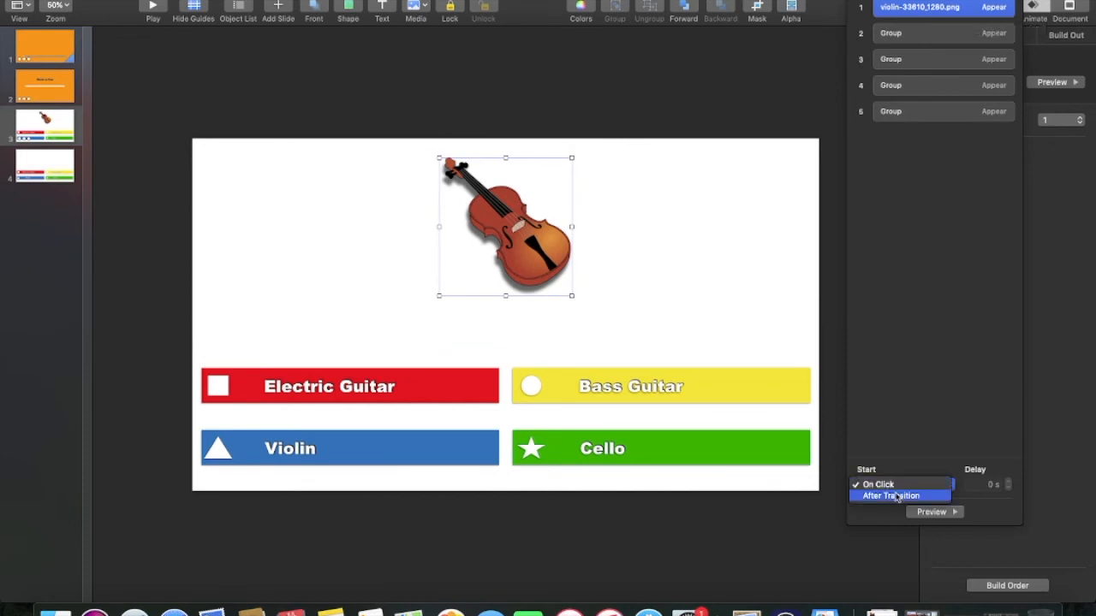
left_click(899, 497)
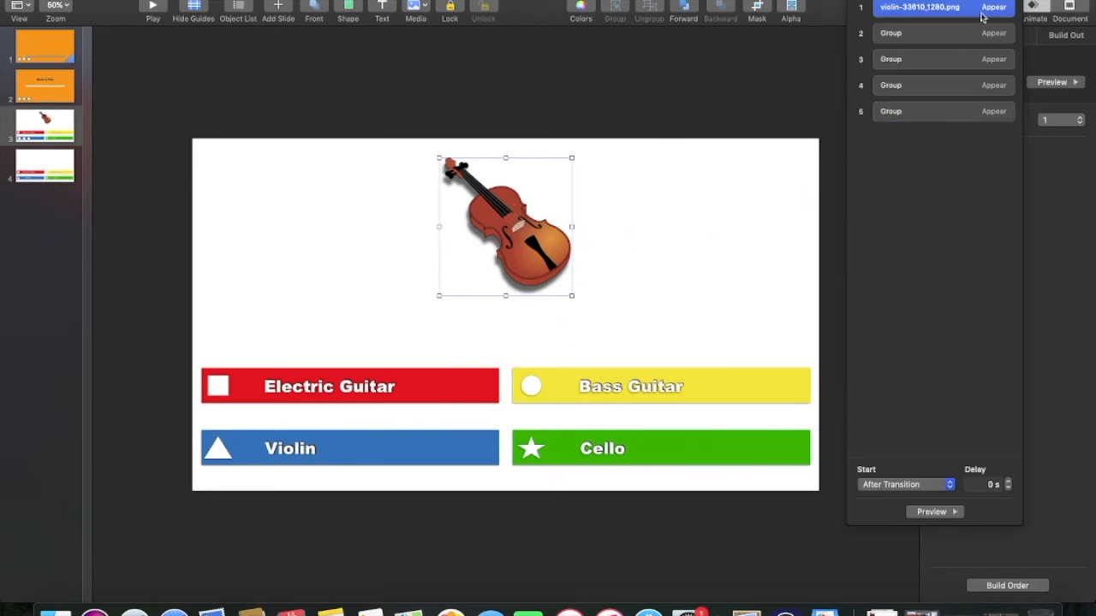
Set the builds of the red "Electric Guitar" group and the yellow "Bass Guitar" group to start With Build 1
left_click(961, 34)
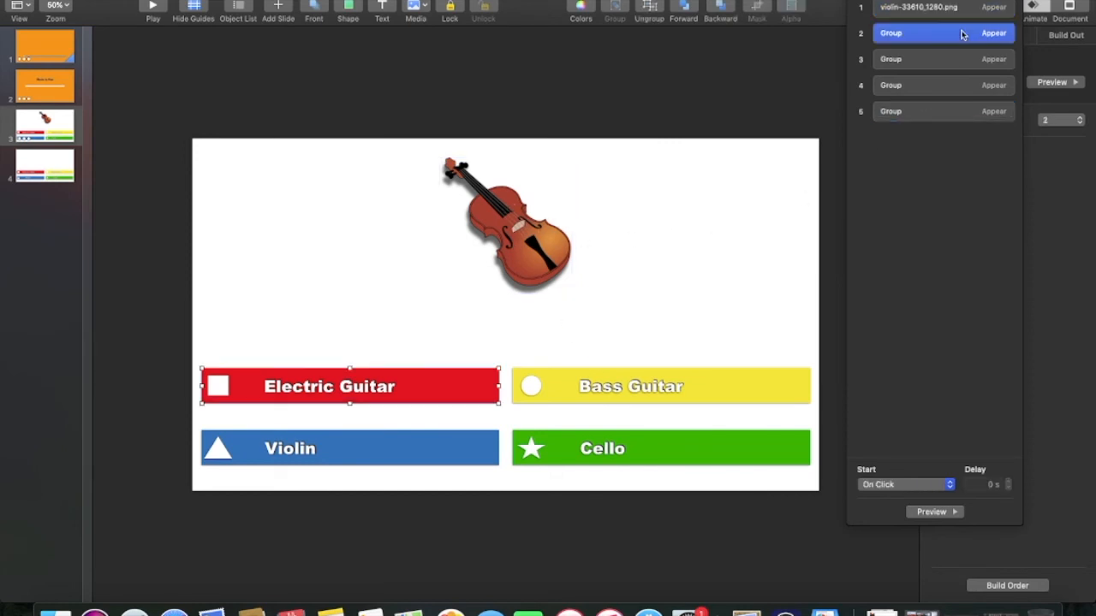
left_click(888, 486)
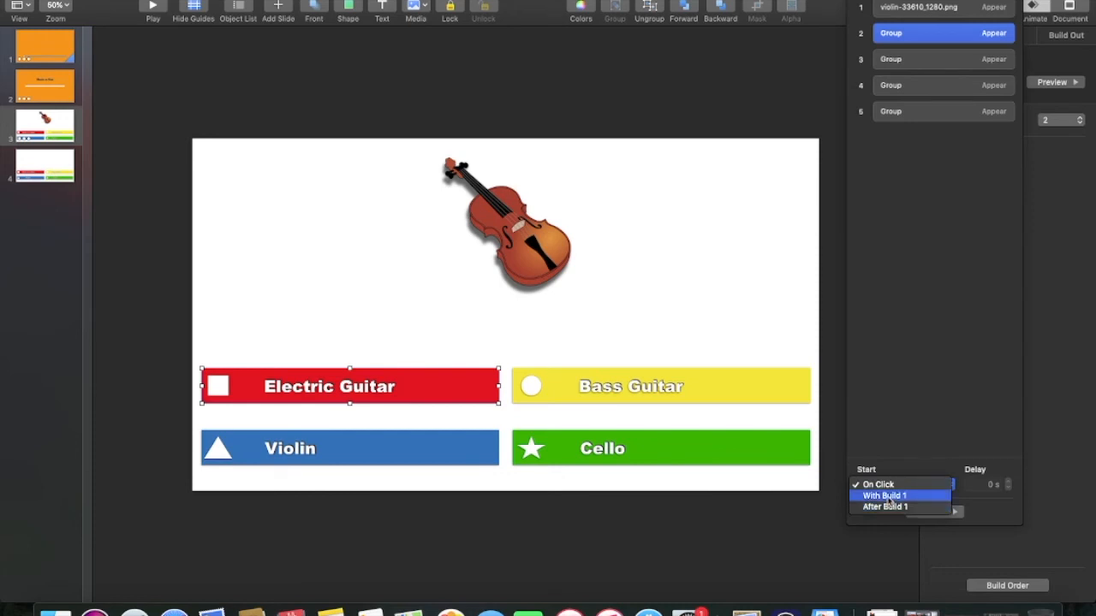
left_click(888, 496)
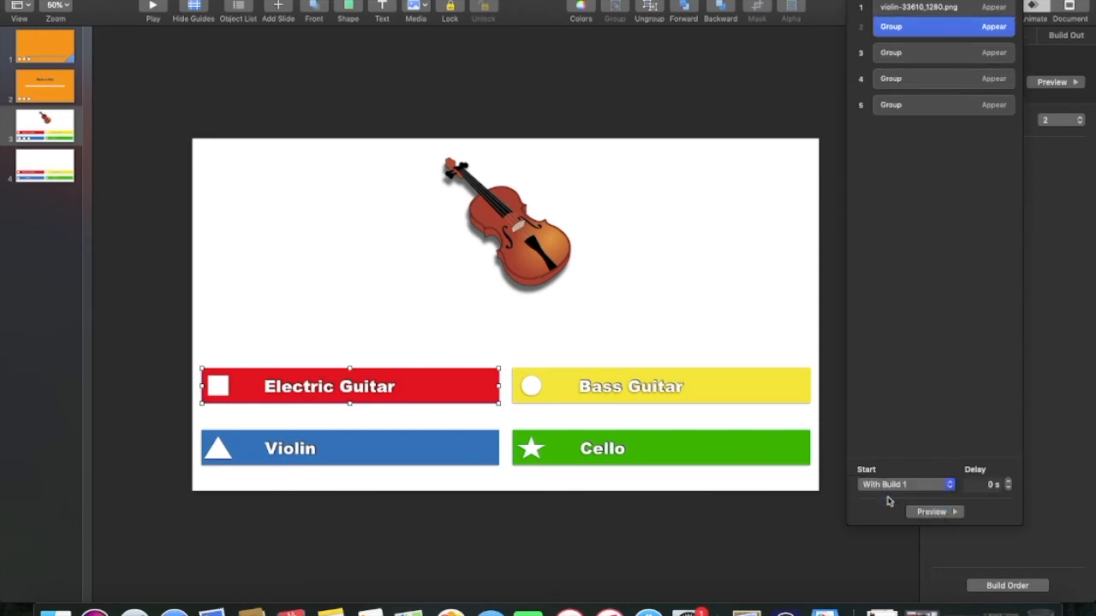
left_click(940, 53)
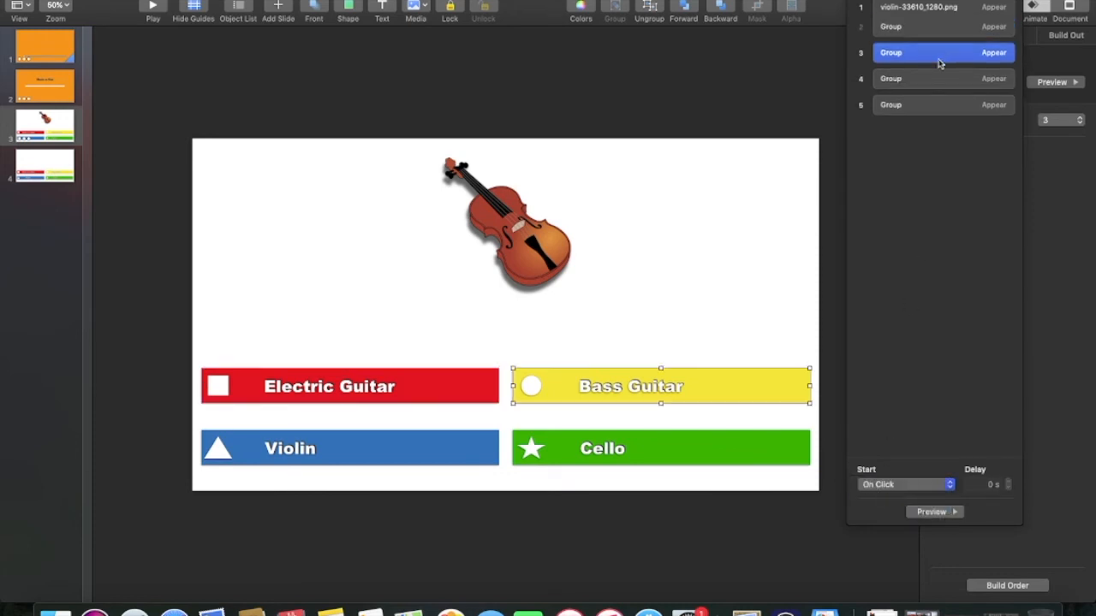
left_click(888, 487)
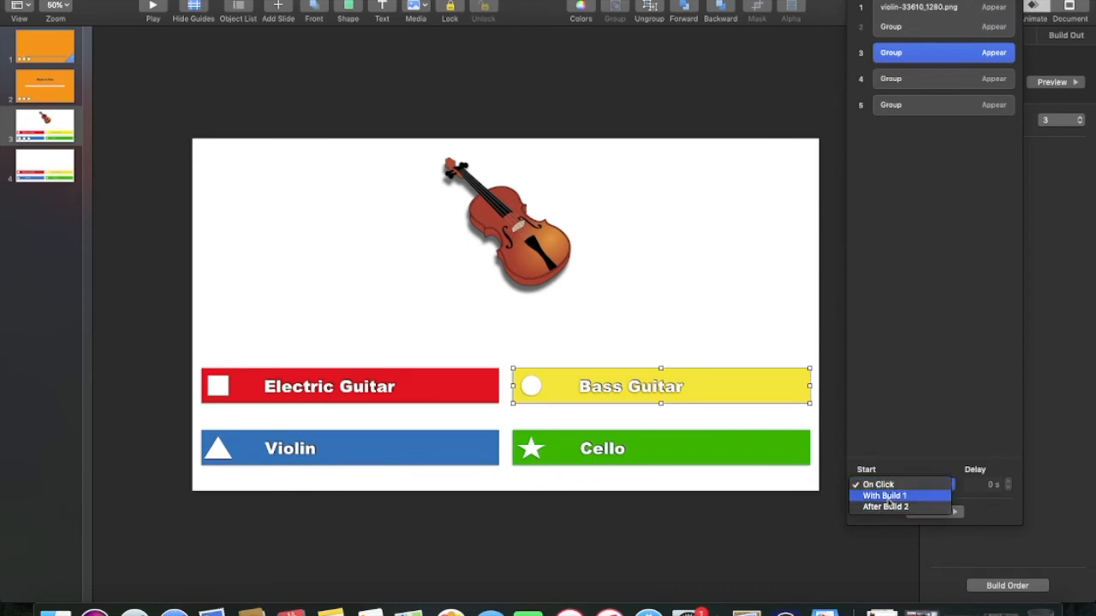
left_click(889, 496)
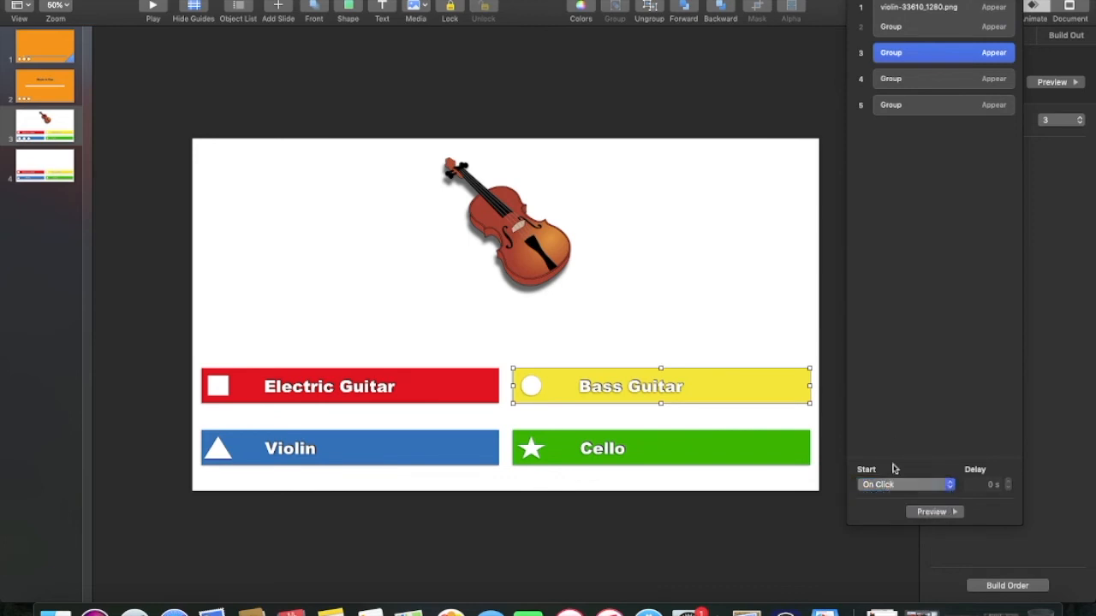
Set the builds of the blue "Violin" group and the green "Cello" group to start With Build 1
left_click(935, 71)
left_click(880, 485)
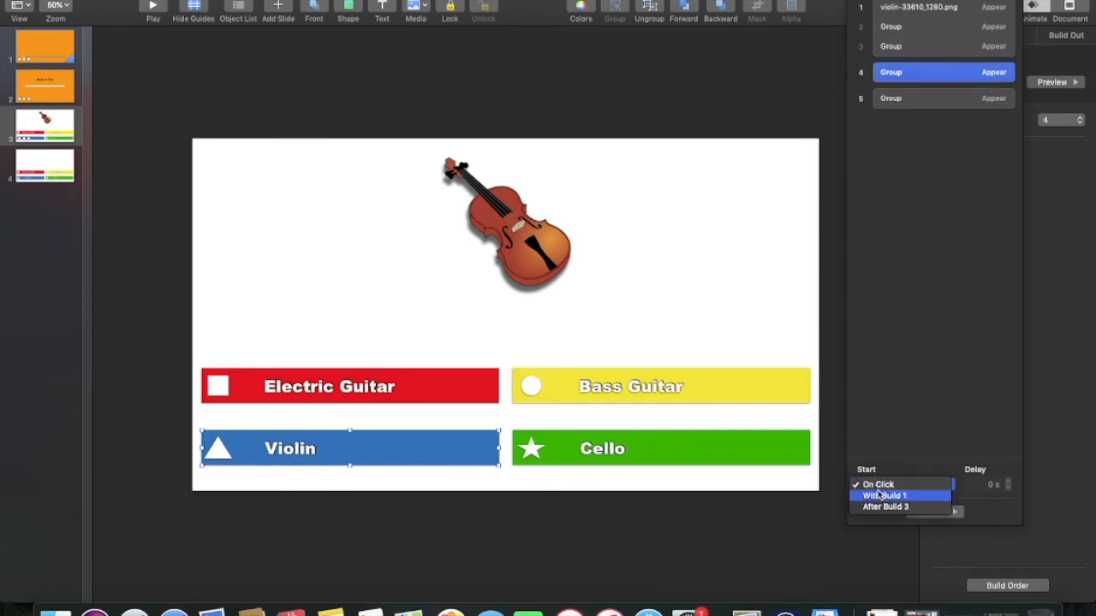
left_click(890, 497)
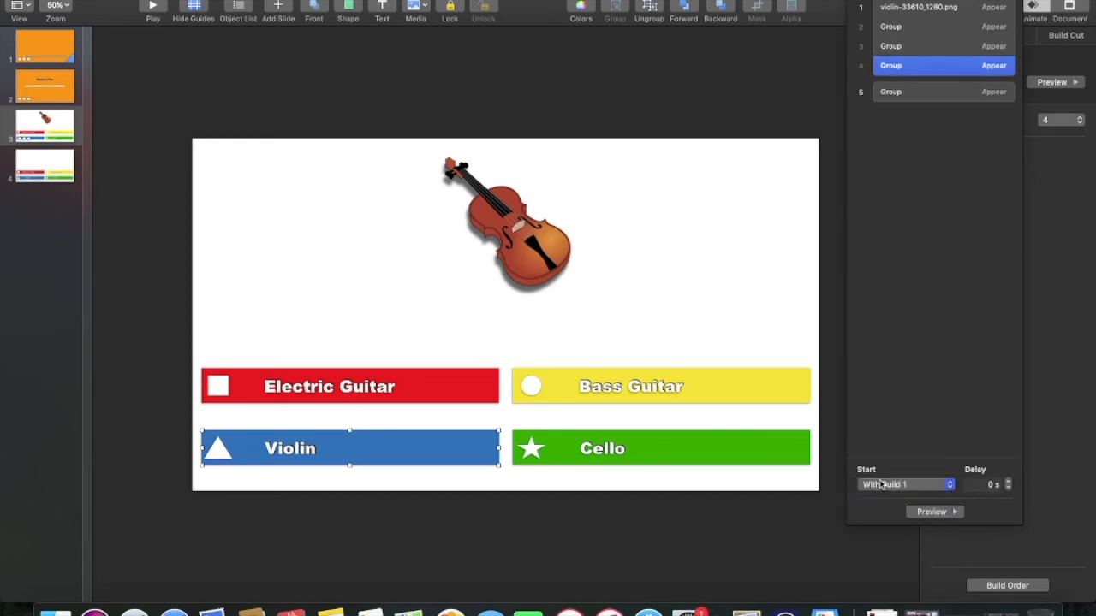
left_click(923, 91)
left_click(895, 484)
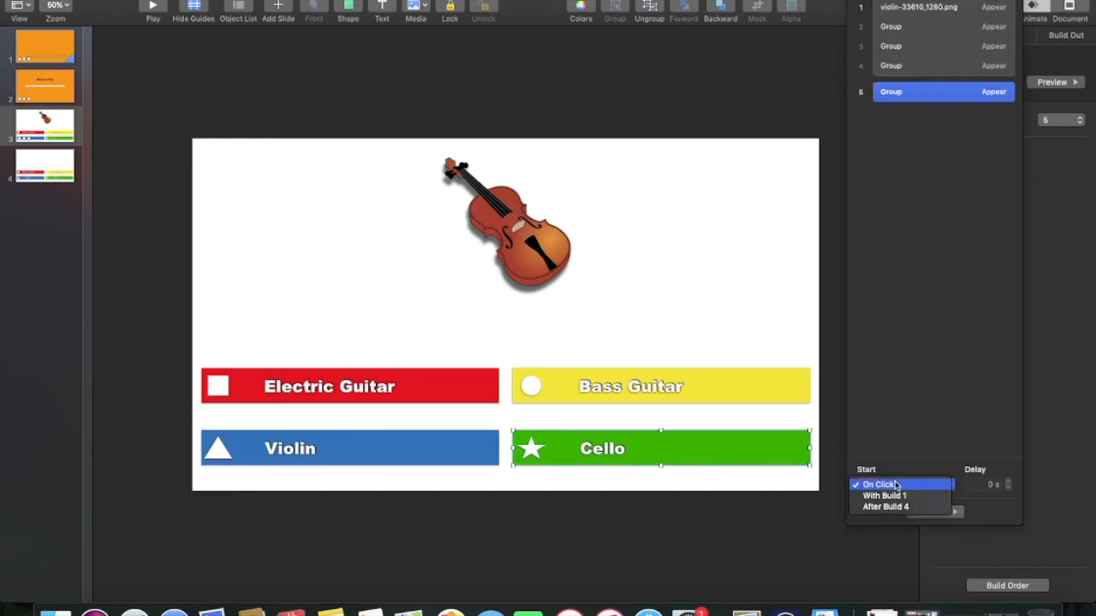
left_click(889, 492)
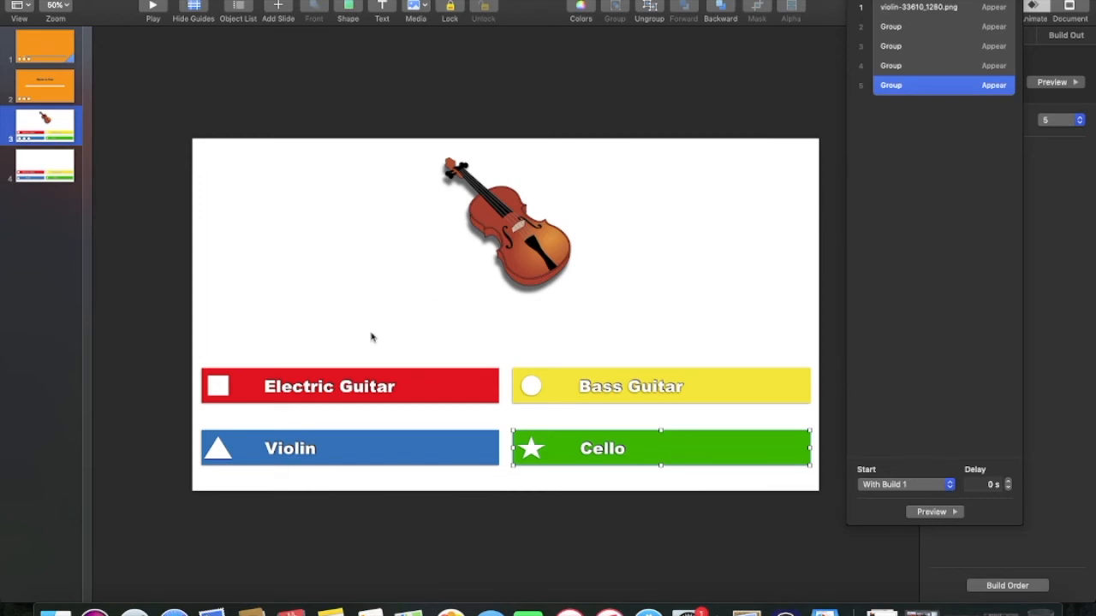
Add a Disappear build-out effect to the violin image and all four answer bar groups together
left_click_drag(340, 225, 595, 464)
left_click_drag(980, 0, 135, 7)
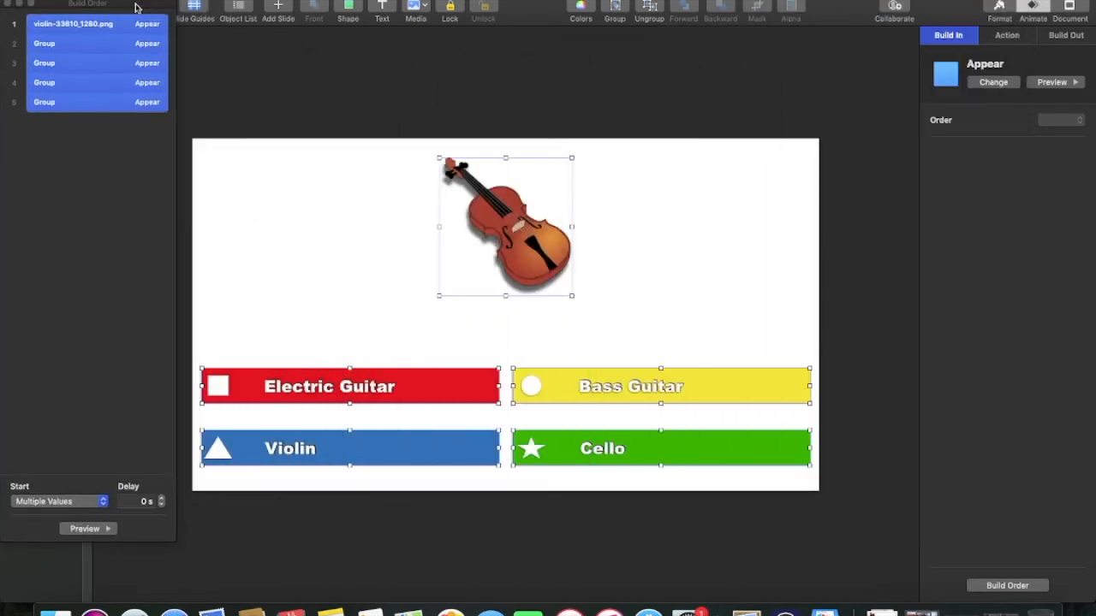
left_click(1066, 35)
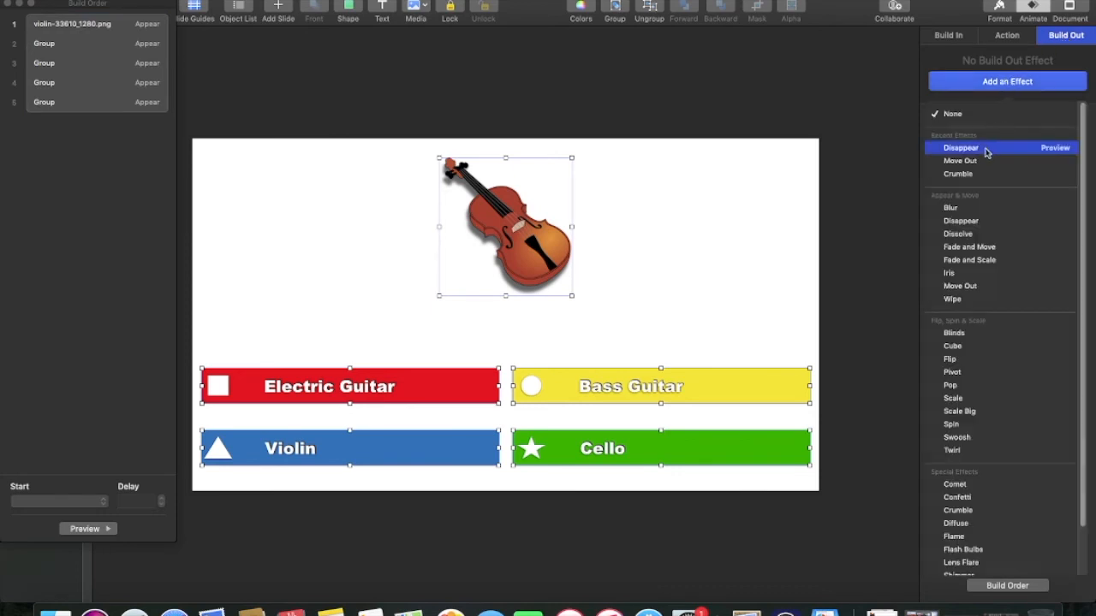
left_click(960, 148)
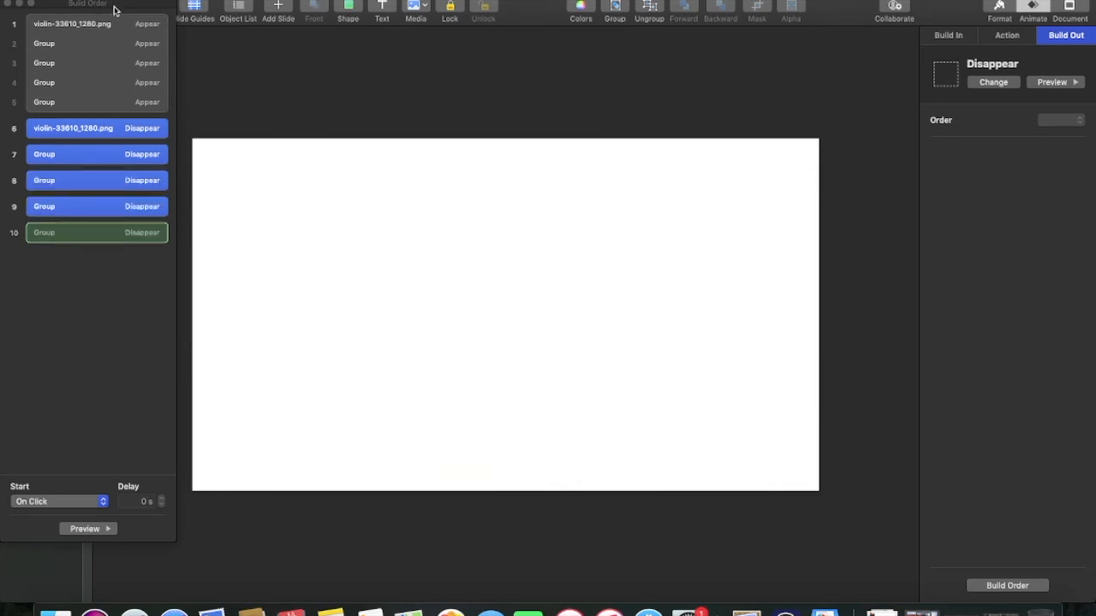
Set the violin image's Disappear build to start After Build 5 with a 15-second delay
left_click_drag(115, 8, 966, 41)
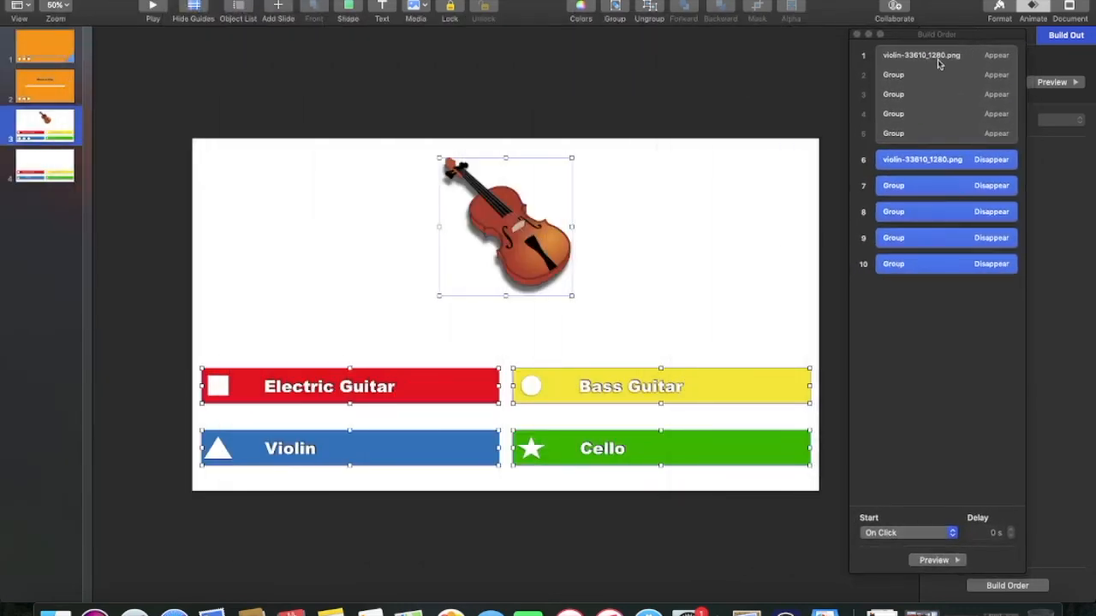
left_click(950, 166)
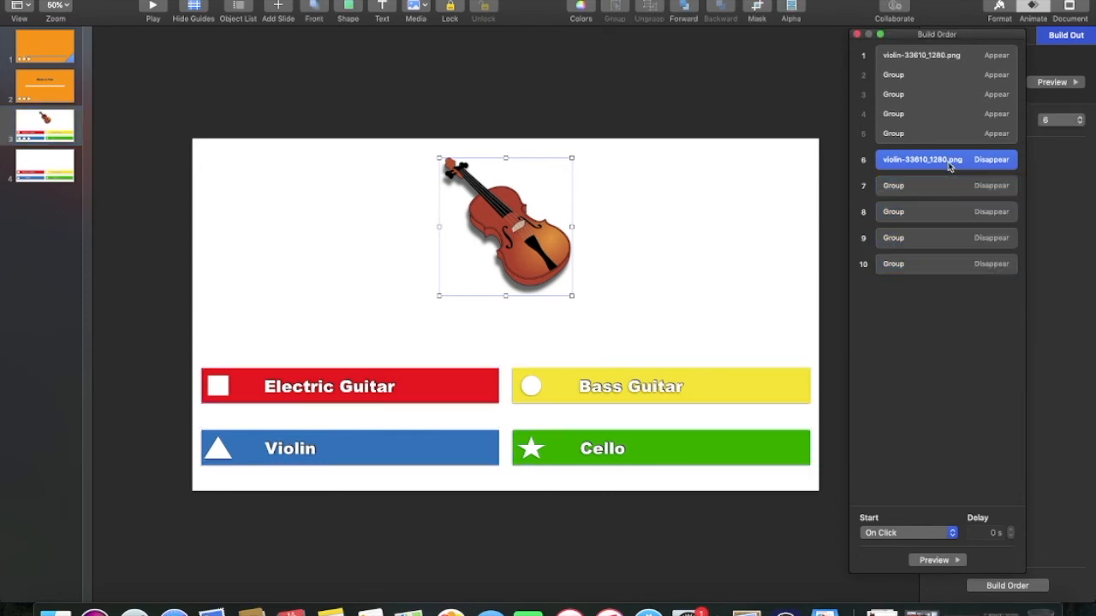
left_click(915, 535)
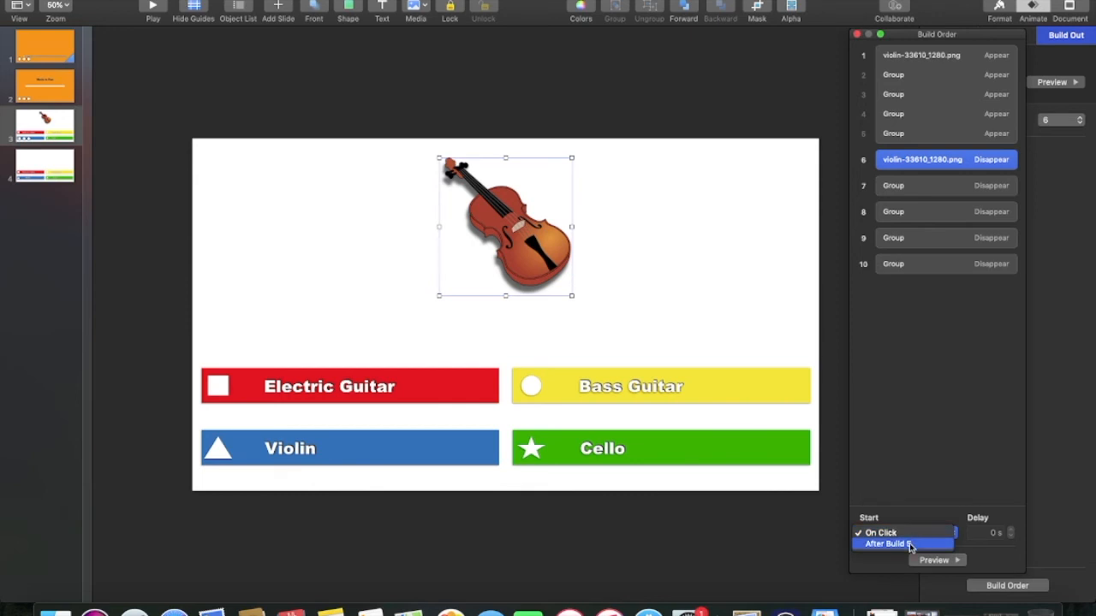
left_click(910, 545)
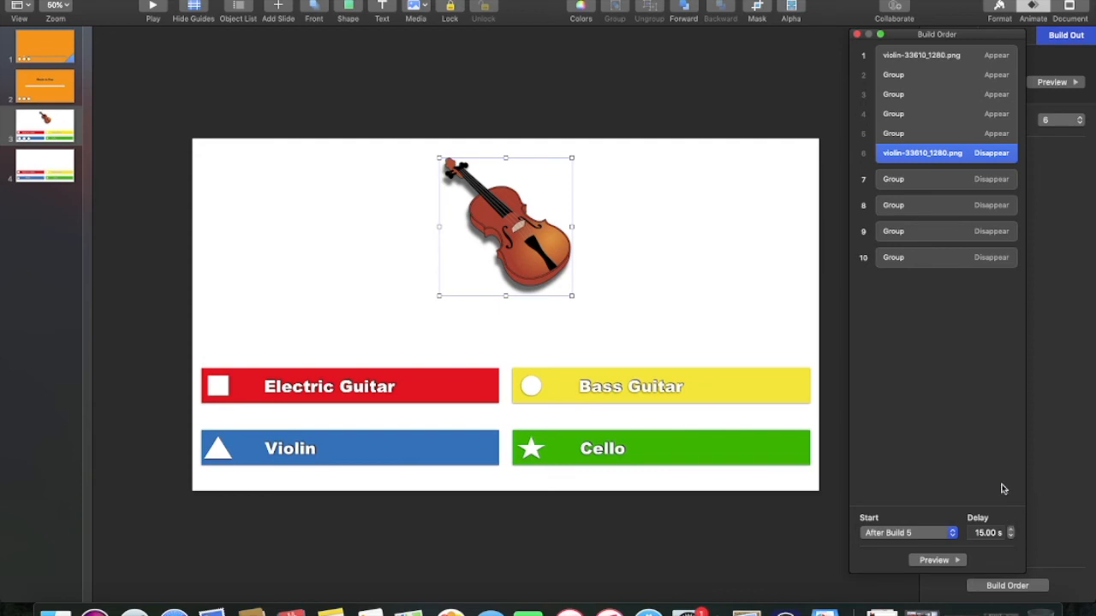
Set the Disappear builds of the red "Electric Guitar" and yellow "Bass Guitar" groups to start With Build 6
left_click(939, 181)
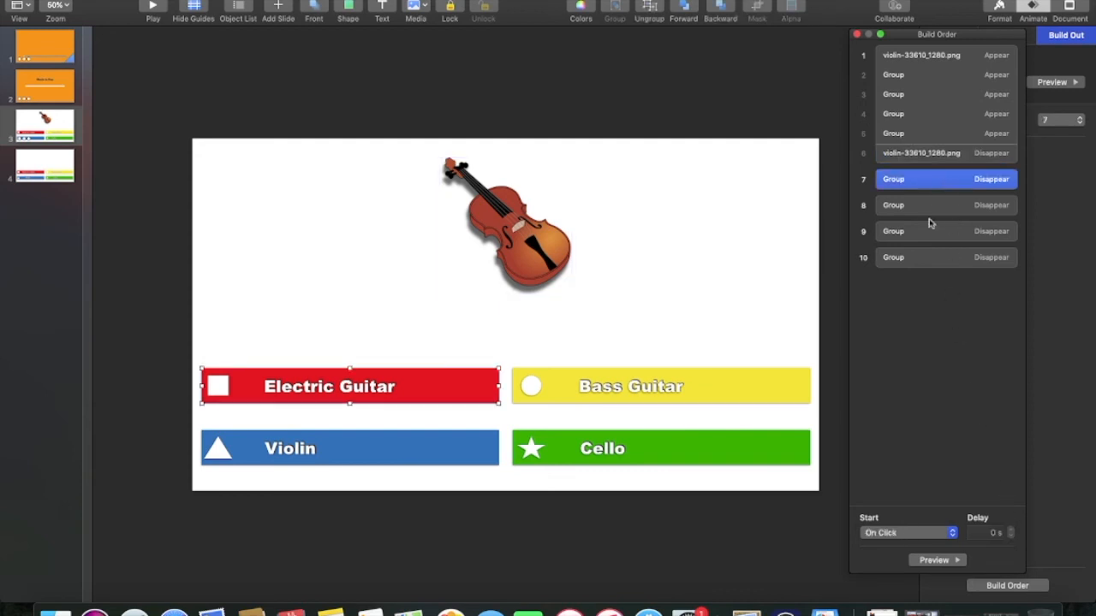
left_click(917, 533)
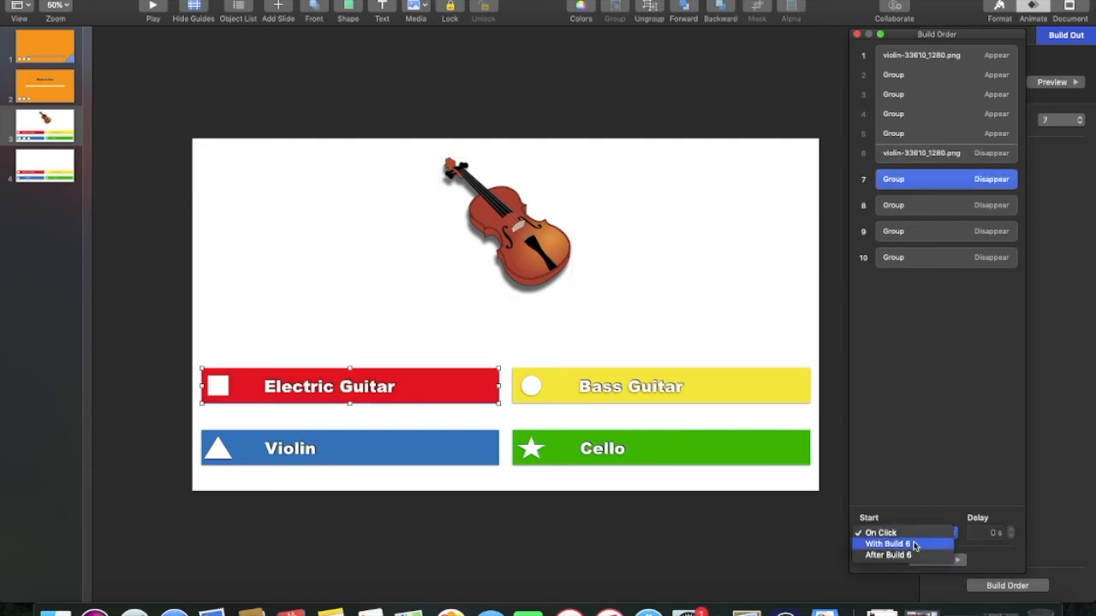
left_click(915, 545)
left_click(909, 205)
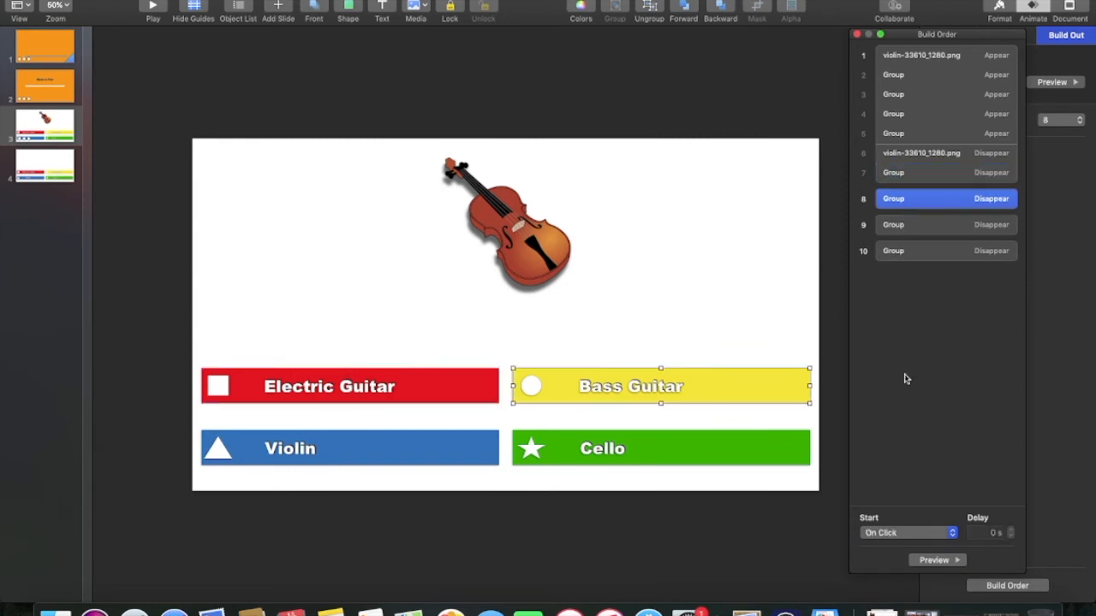
left_click(917, 532)
left_click(914, 545)
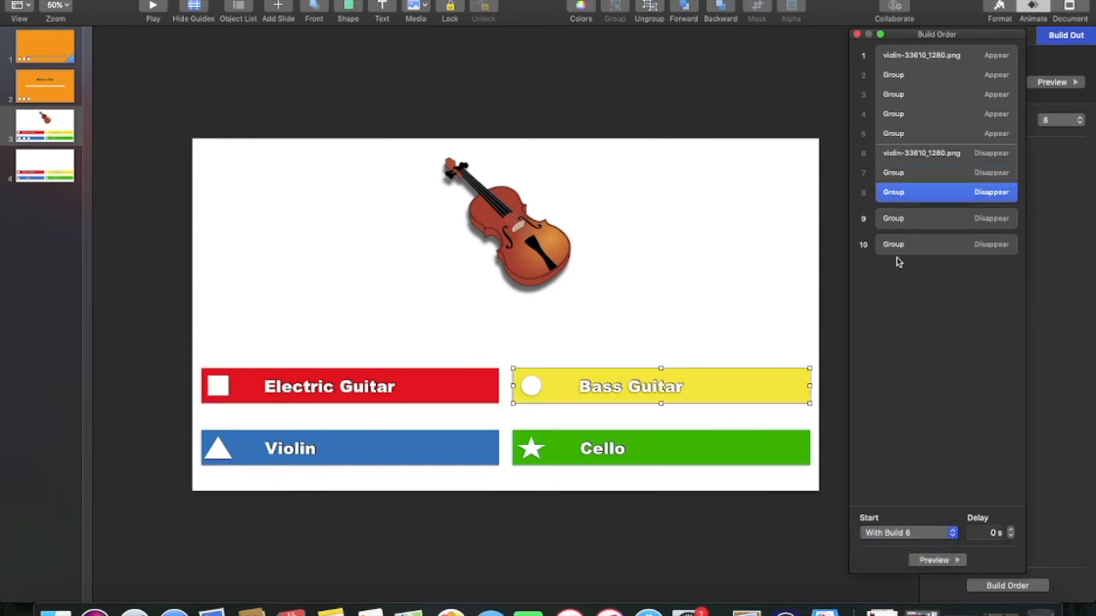
Set the Disappear builds of the blue "Violin" and green "Cello" groups to start With Build 6
left_click(899, 219)
left_click(908, 529)
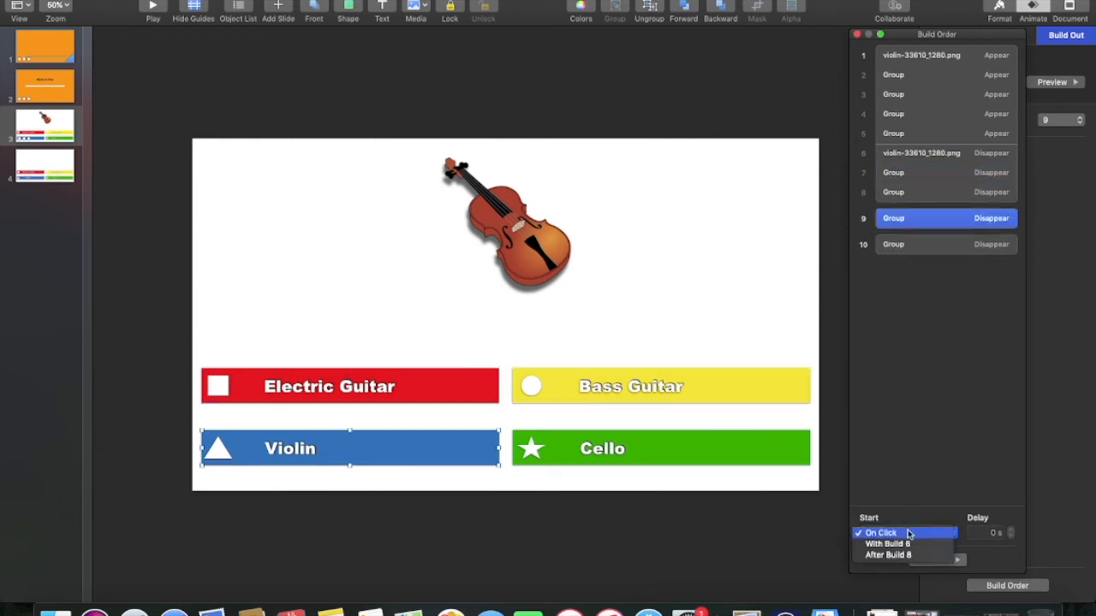
left_click(909, 544)
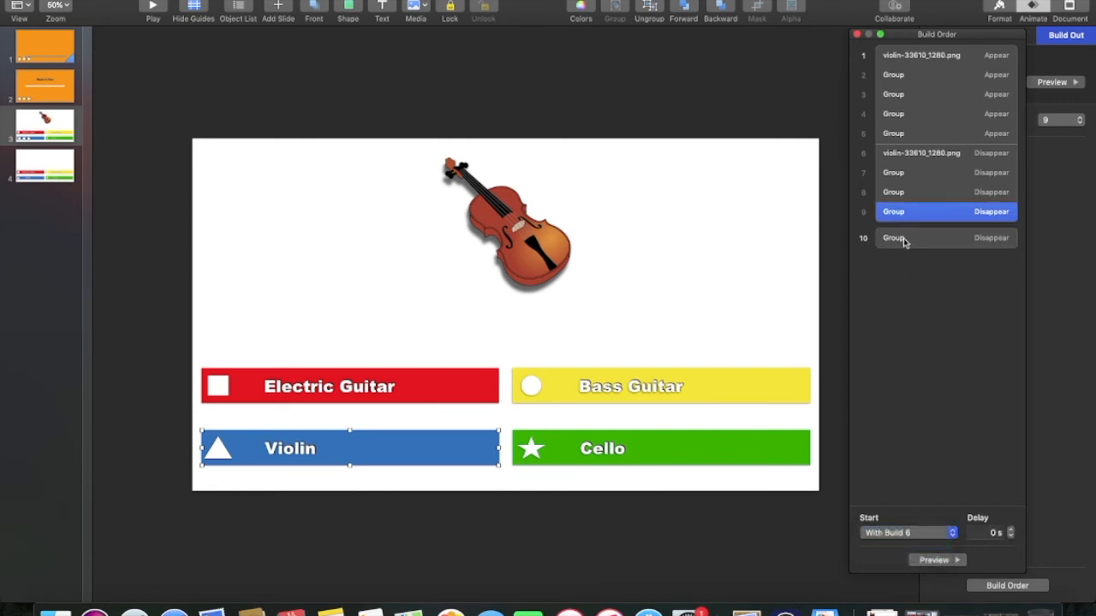
left_click(902, 240)
left_click(914, 534)
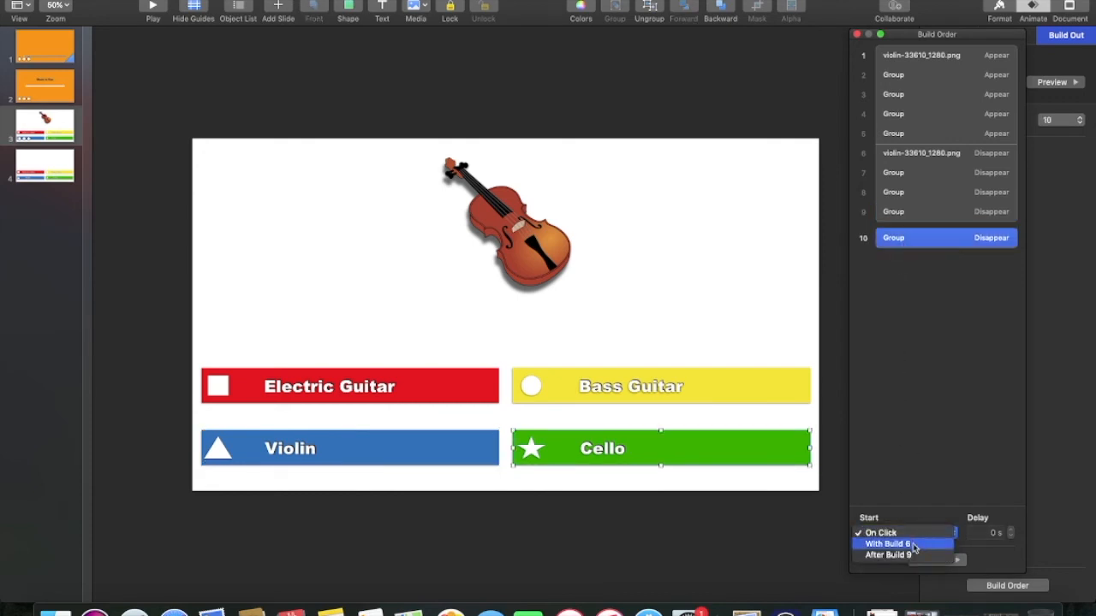
left_click(914, 544)
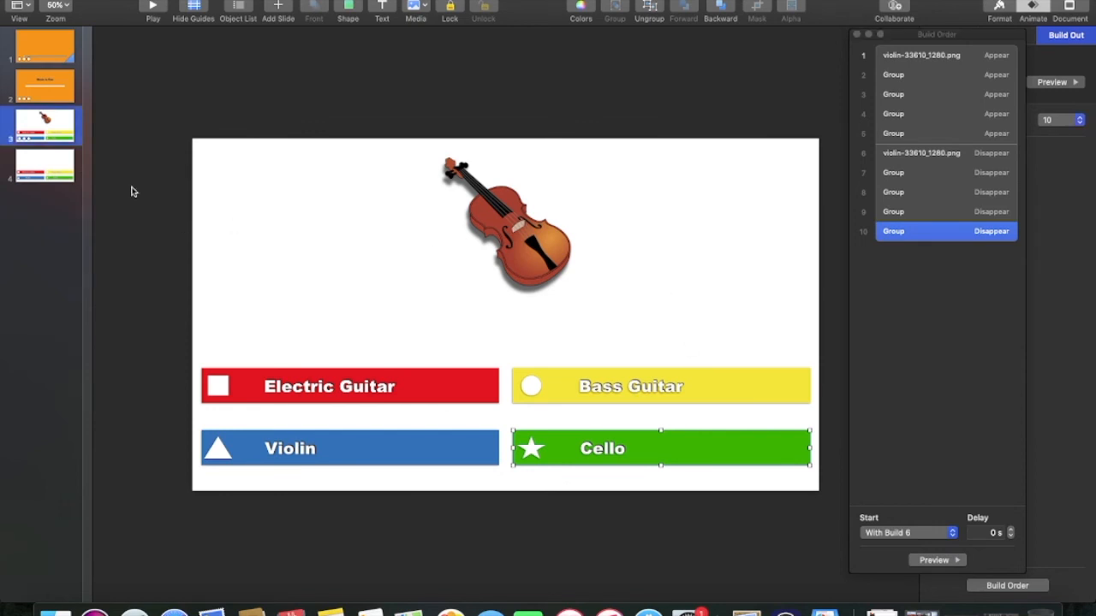
On slide 4, move the "Violin" and "Cello" labels left to line up with the labels above them
left_click(50, 172)
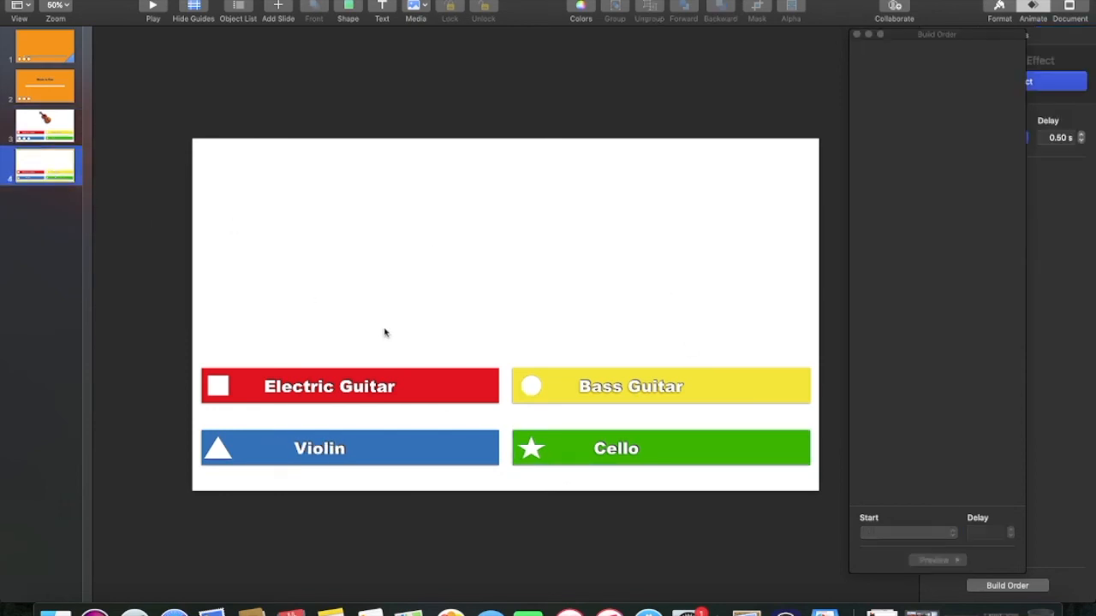
left_click(320, 454)
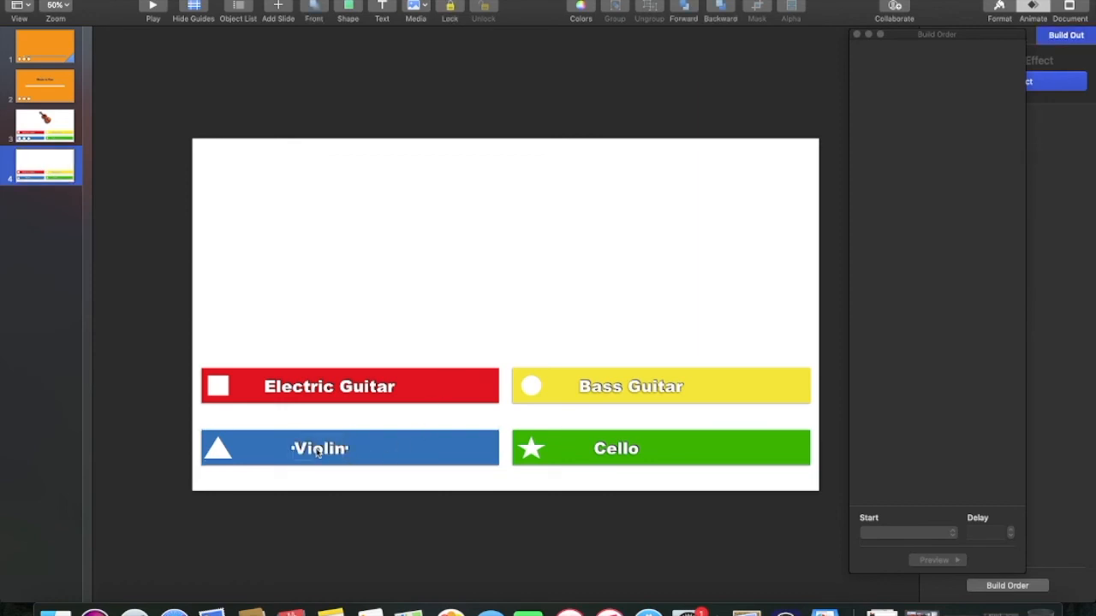
double_click(315, 452)
left_click(367, 449)
left_click_drag(610, 453, 599, 452)
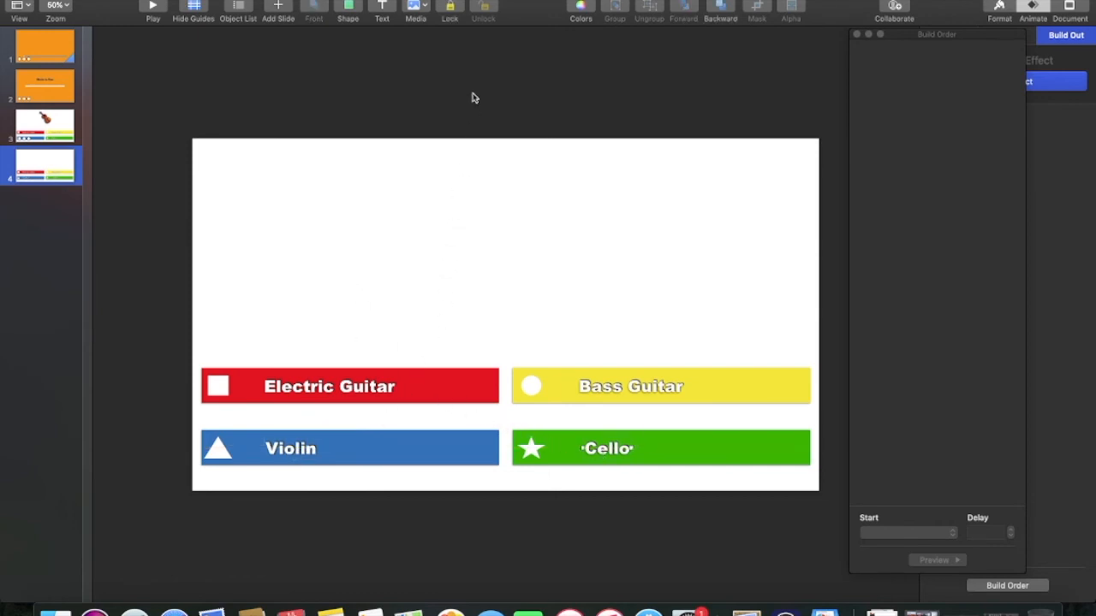
Set the red, yellow and green answer bars with their icons and labels to 40% opacity and group them
left_click(453, 394)
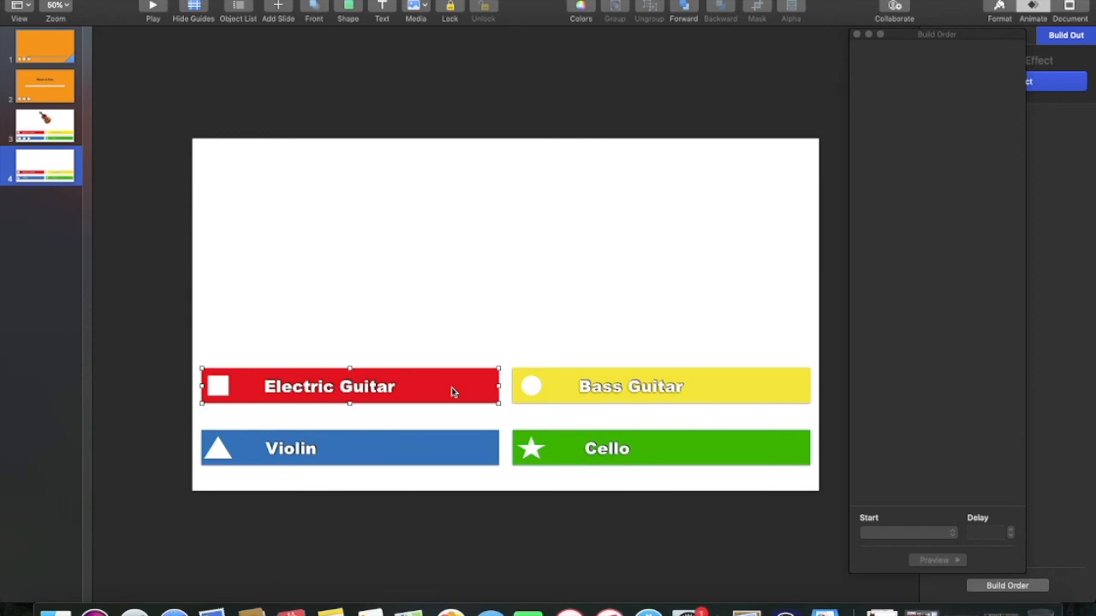
left_click(556, 389, "shift")
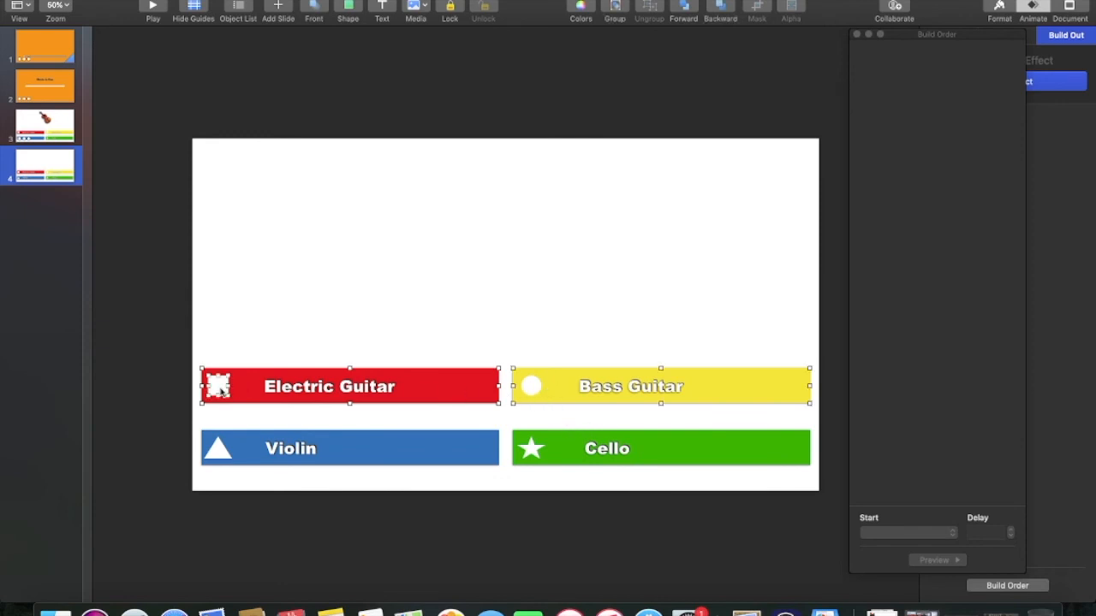
left_click(529, 387, "shift")
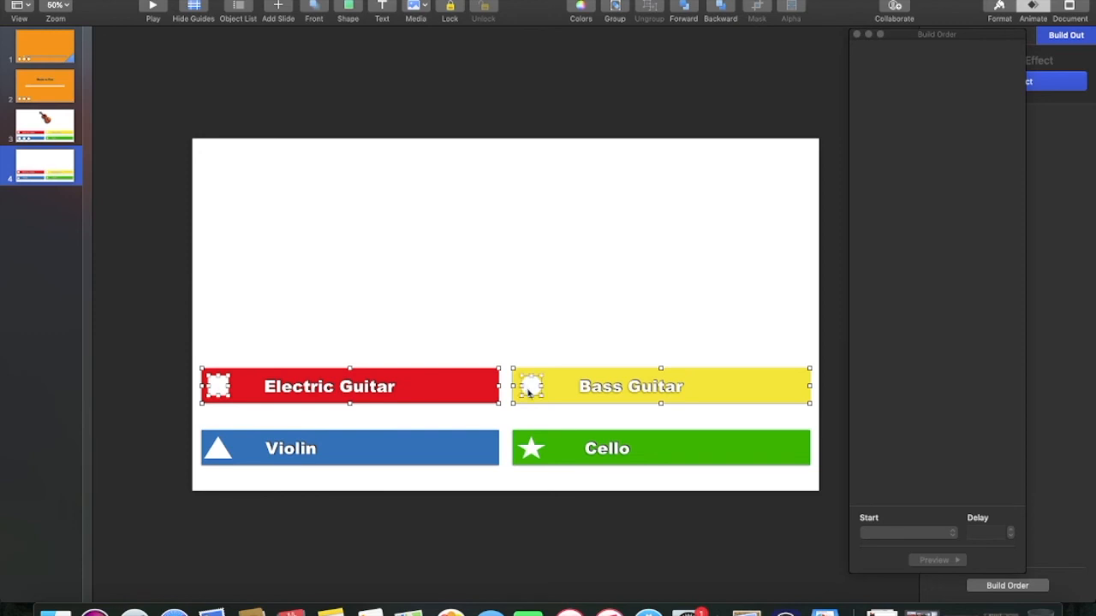
left_click(532, 451, "shift")
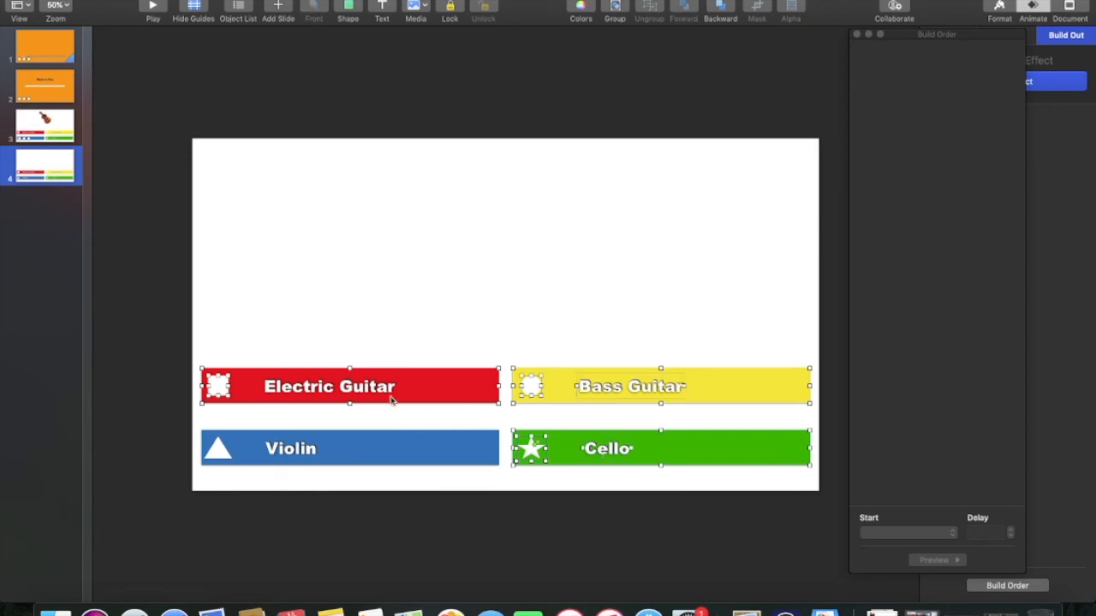
left_click(326, 391, "shift")
left_click(857, 36)
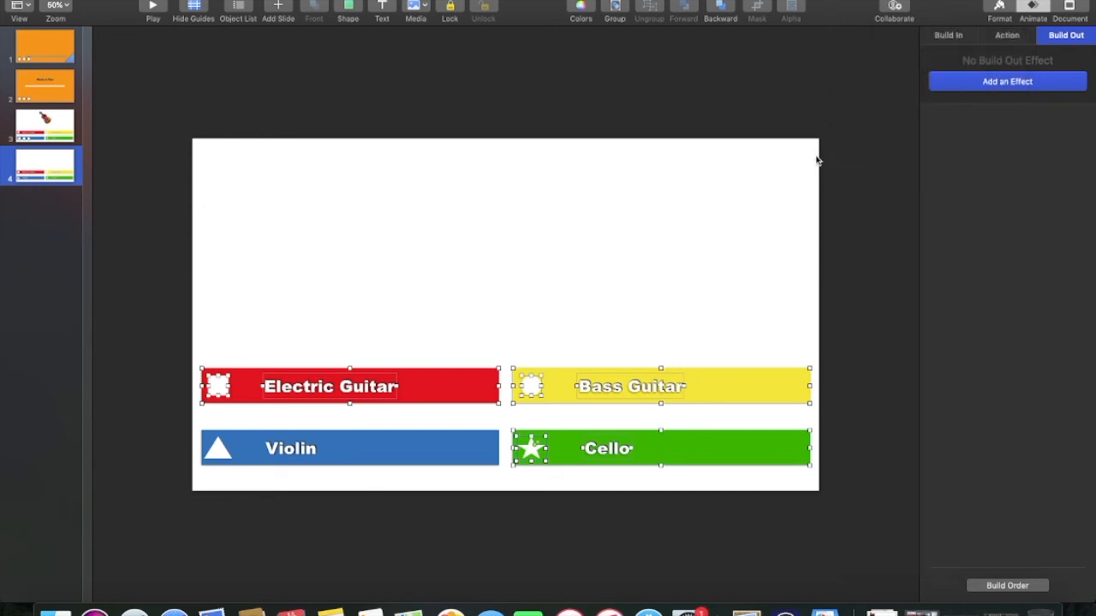
left_click(995, 11)
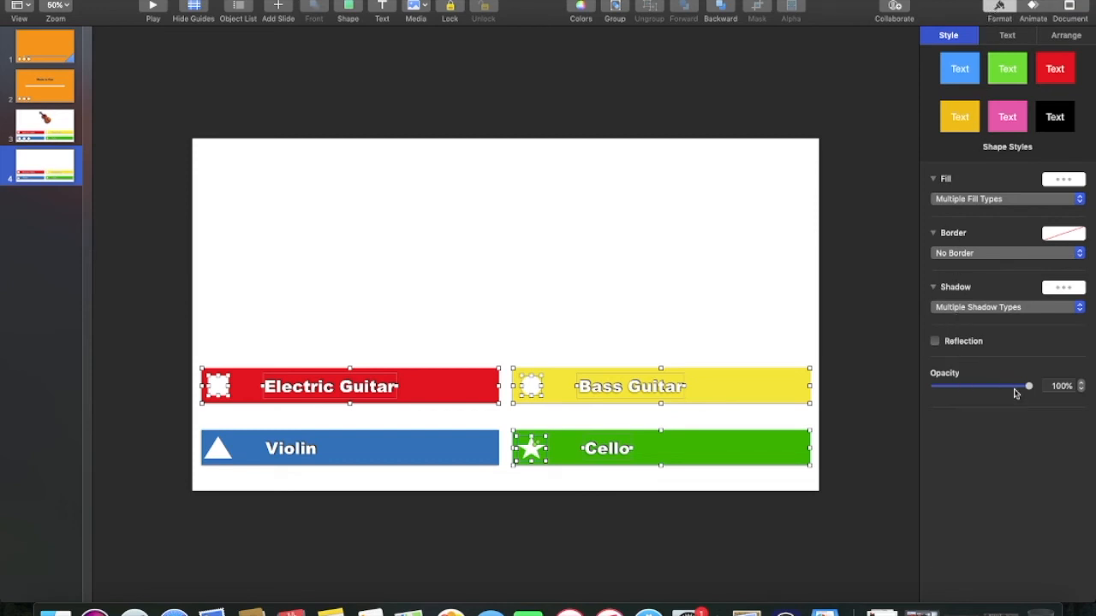
left_click(1064, 387)
key("Return")
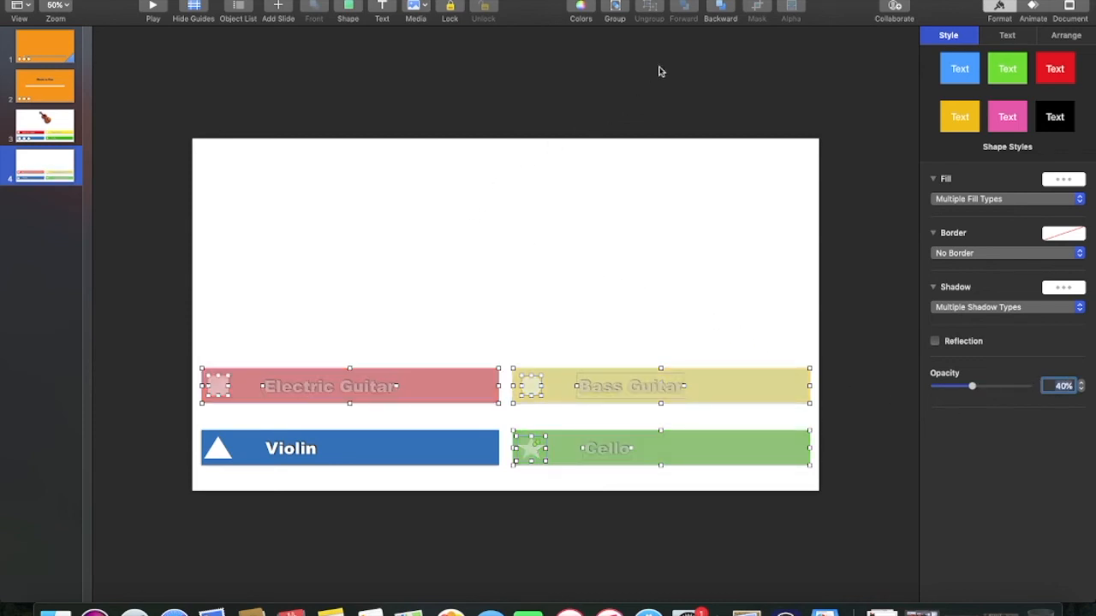
left_click(614, 9)
left_click(518, 294)
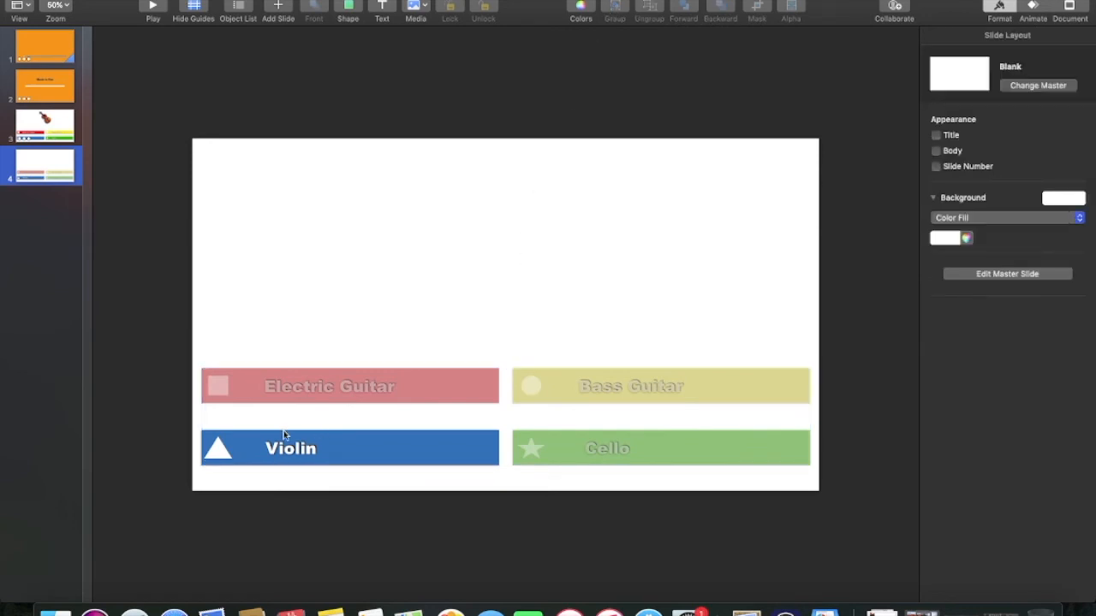
Insert a check mark from the Symbols shapes, place it beside the "Violin" label on the blue bar and fill it red
left_click(219, 452)
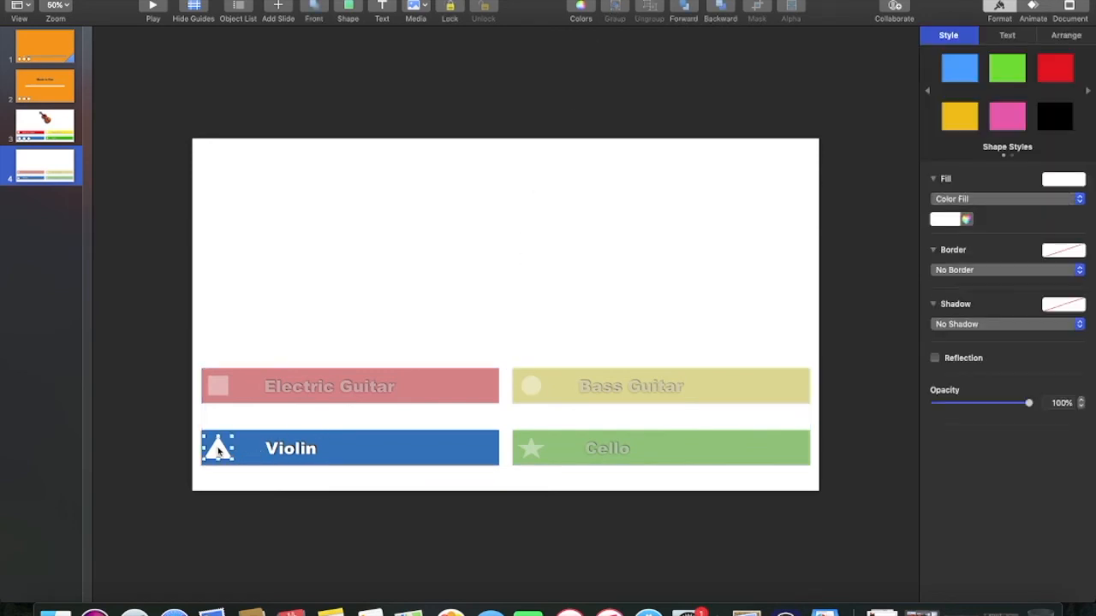
left_click(218, 447)
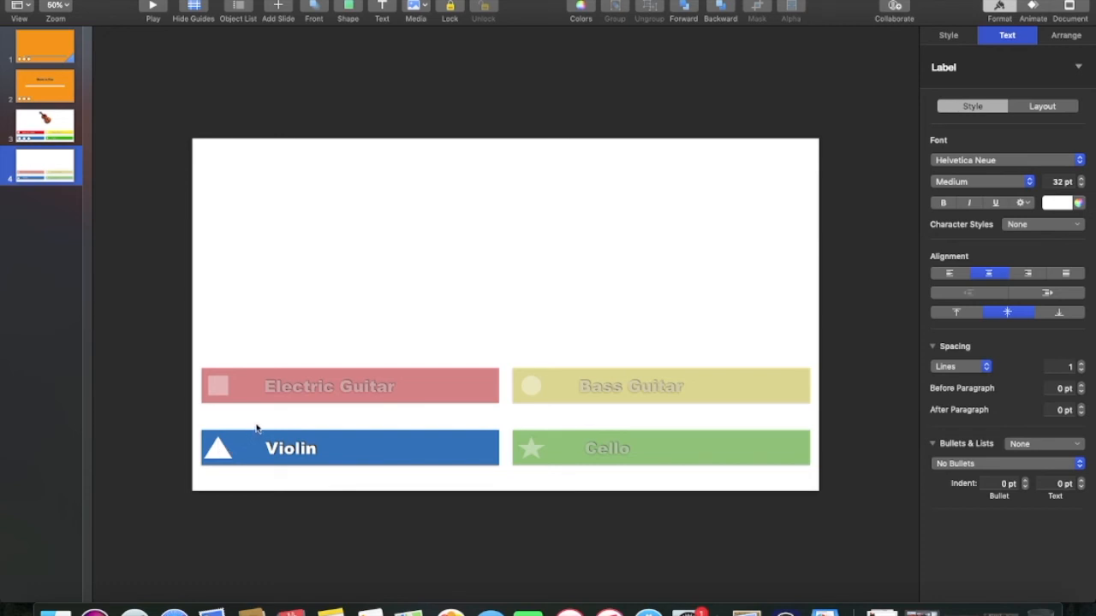
left_click(348, 9)
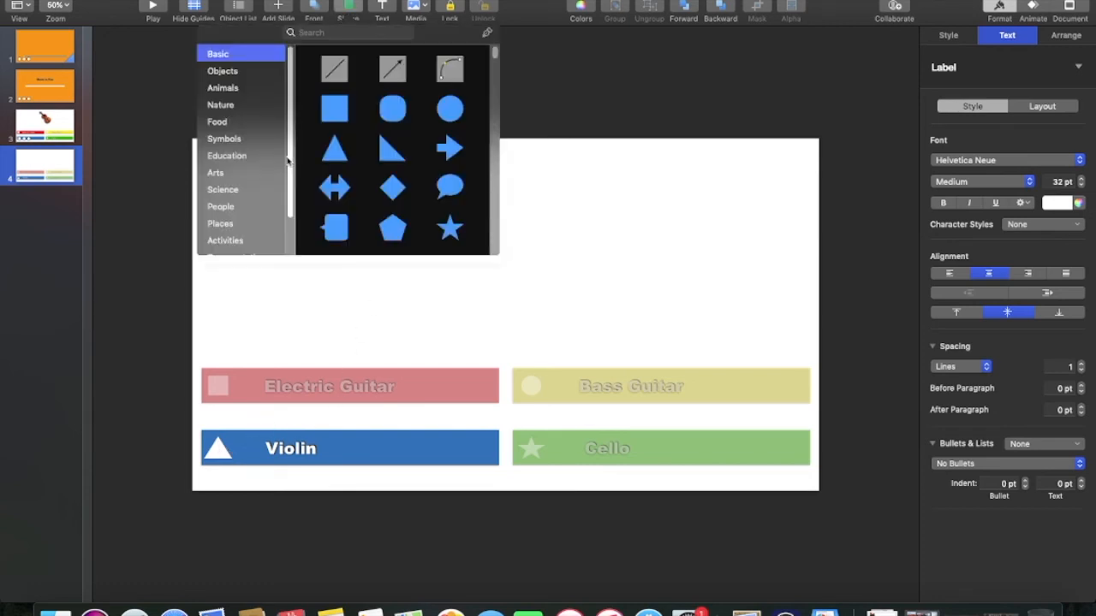
left_click(229, 142)
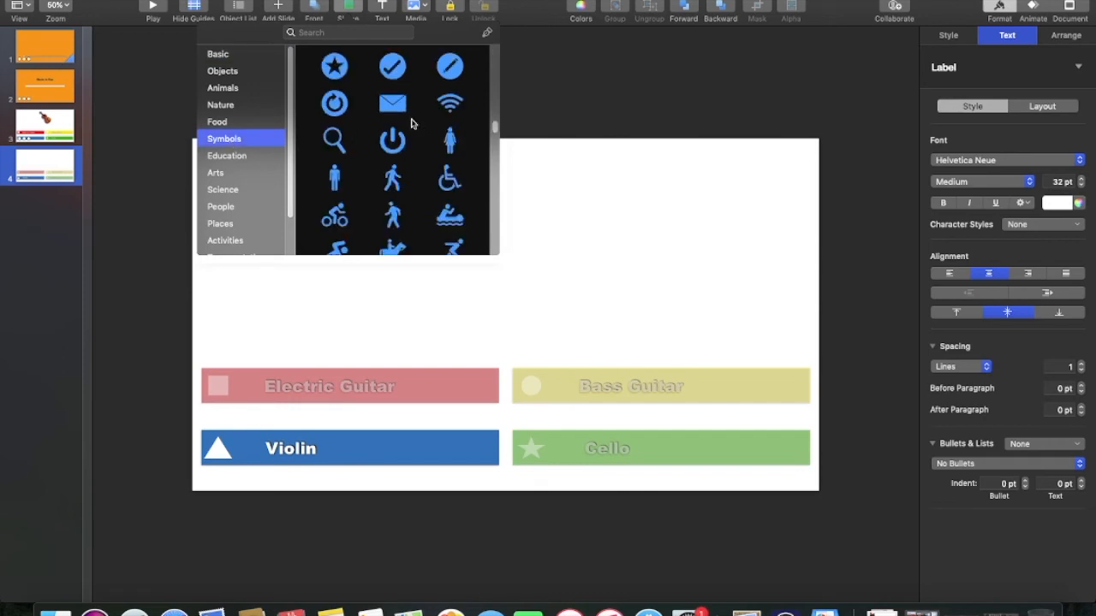
scroll(494, 130, "down", 3)
left_click_drag(494, 130, 493, 149)
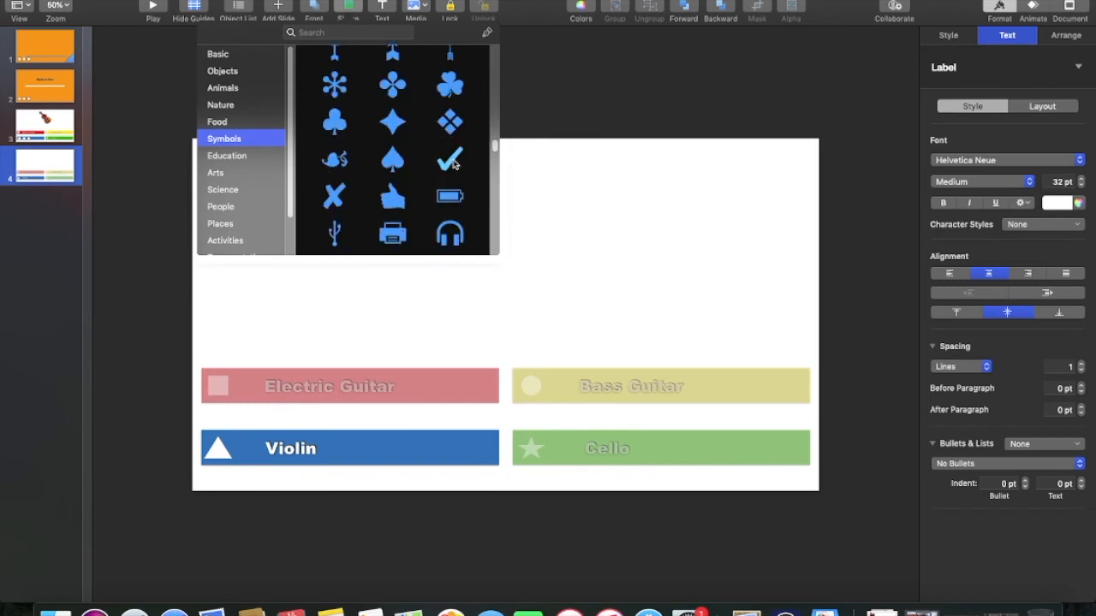
left_click(452, 163)
left_click_drag(495, 325, 402, 419)
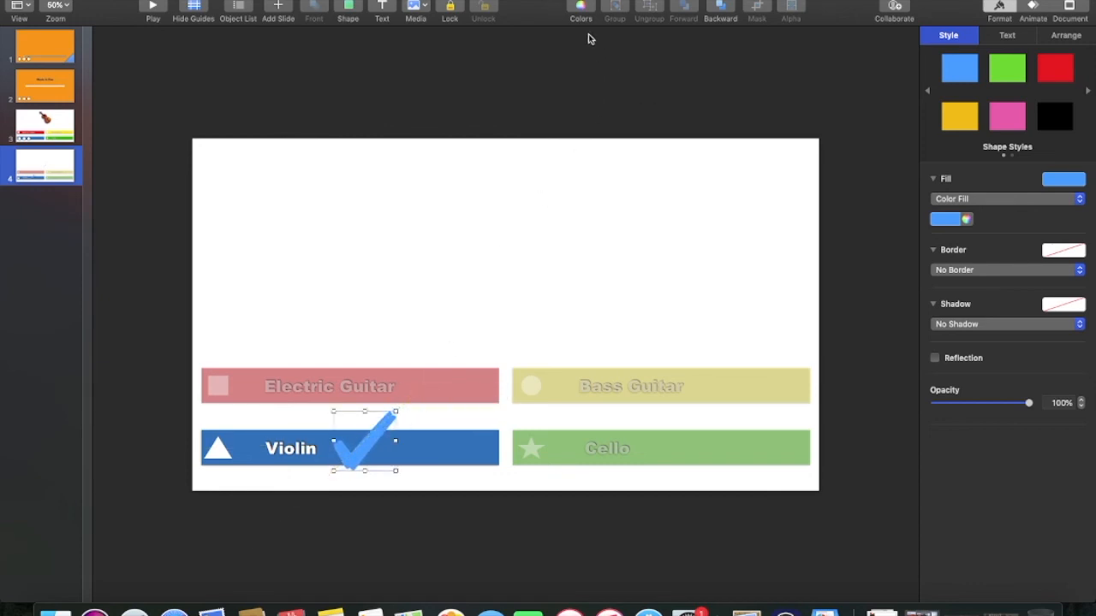
left_click(937, 221)
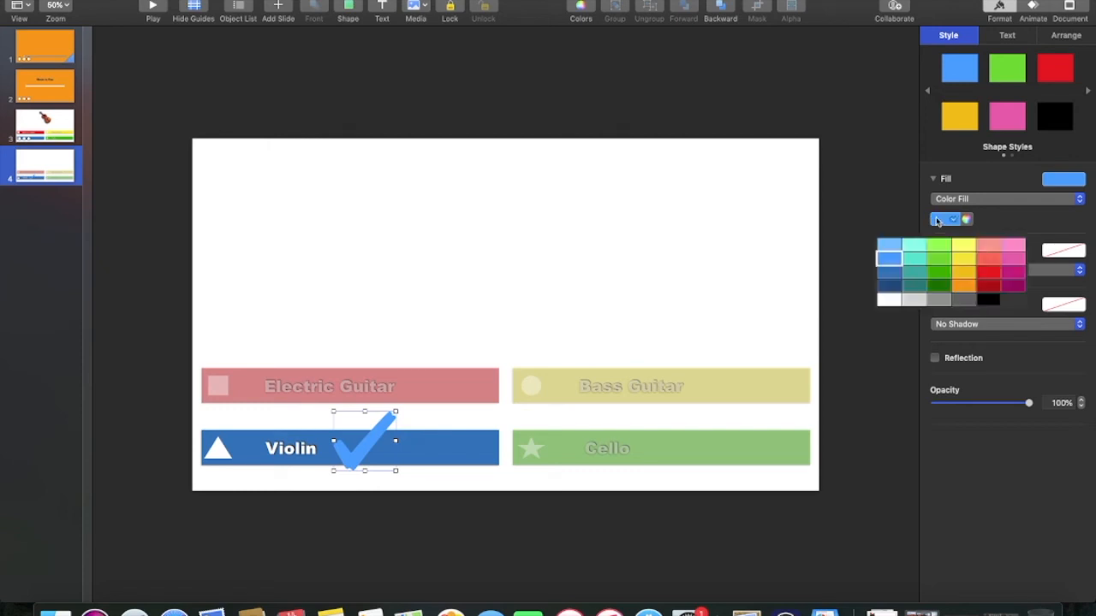
left_click(990, 278)
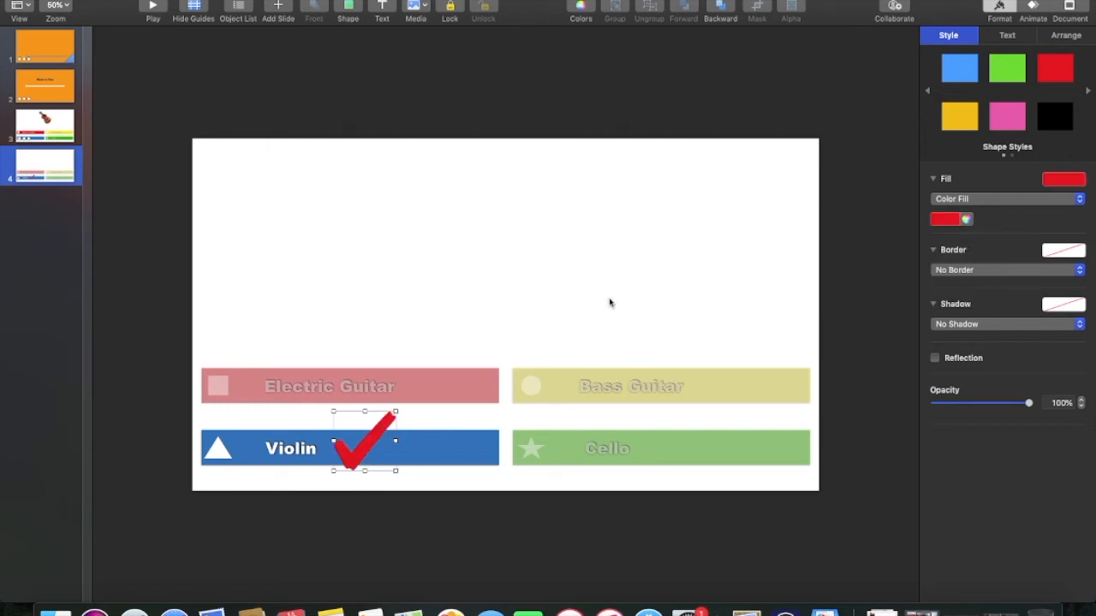
Group the blue "Violin" bar with its triangle, label and red check mark
left_click(437, 447)
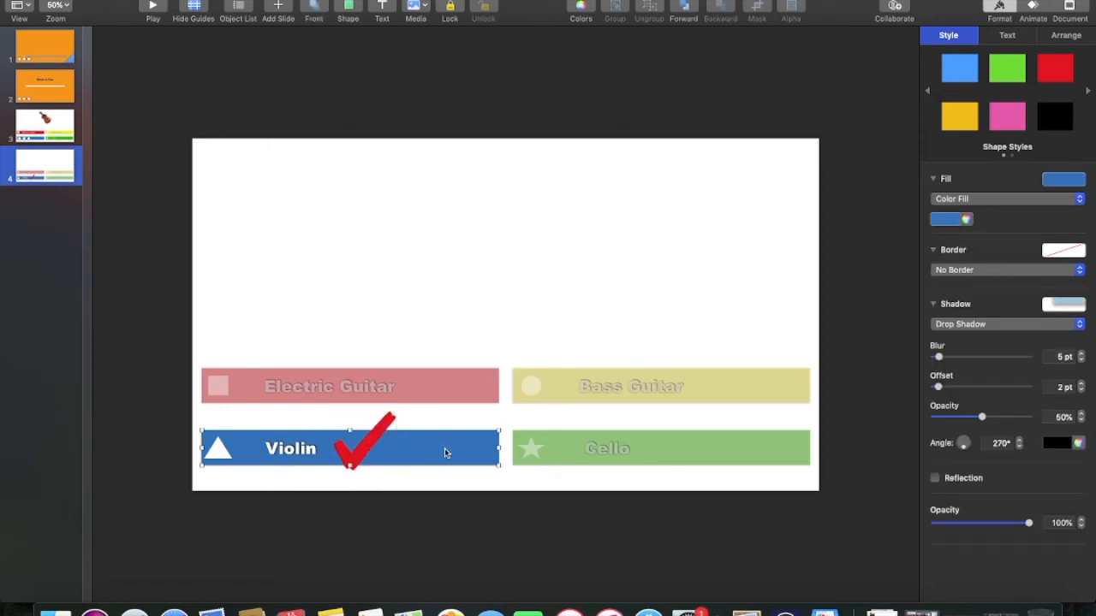
left_click_drag(213, 416, 381, 471)
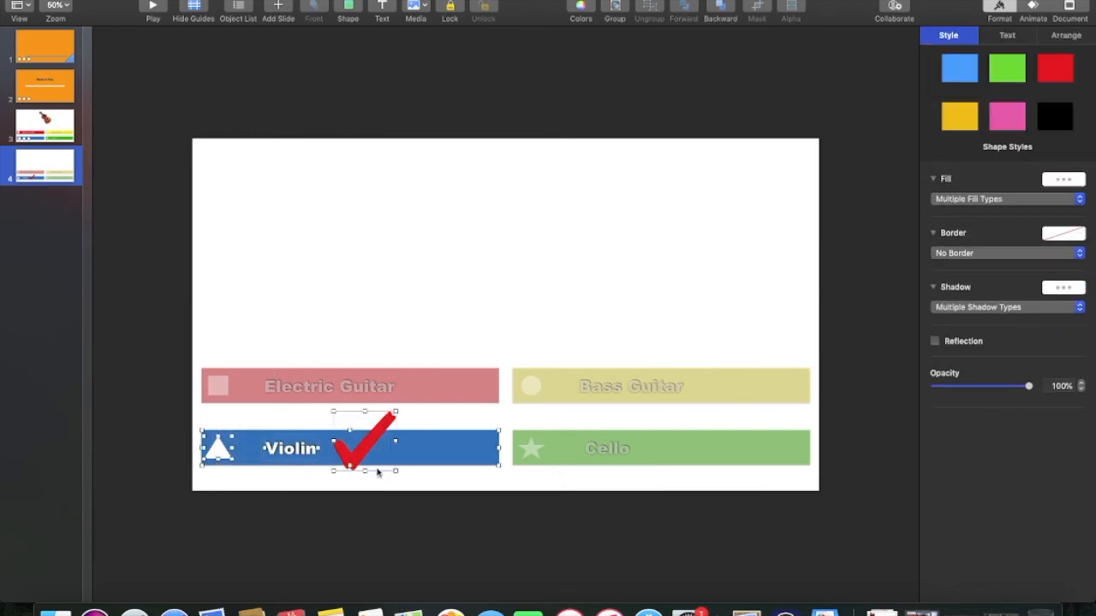
left_click(615, 10)
left_click(636, 223)
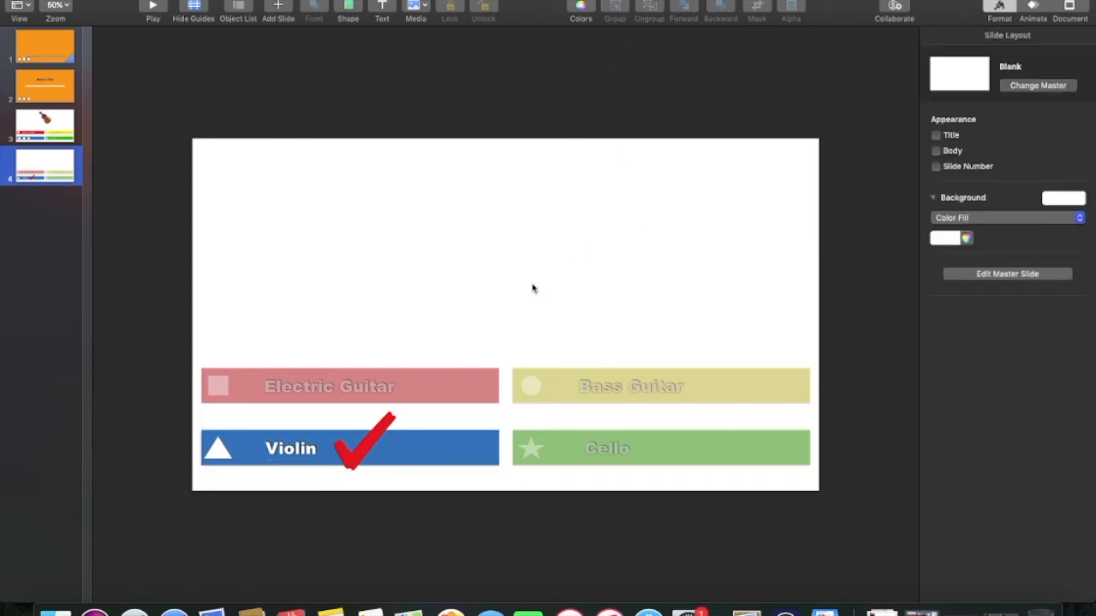
Give both answer groups on slide 4 an Appear build-in and a Disappear build-out
left_click_drag(301, 302, 684, 477)
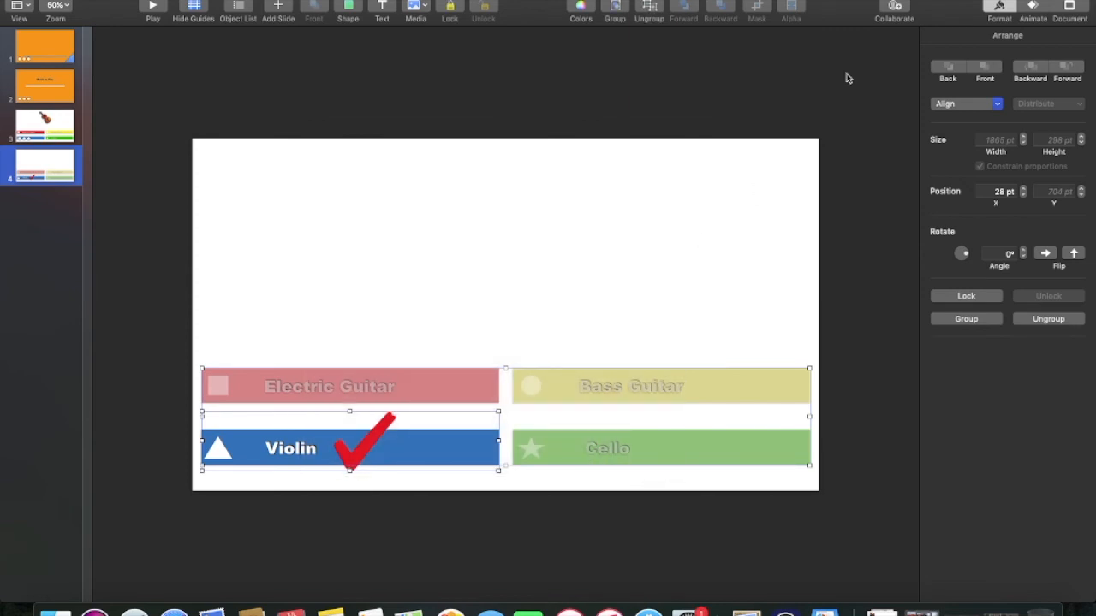
left_click(1033, 8)
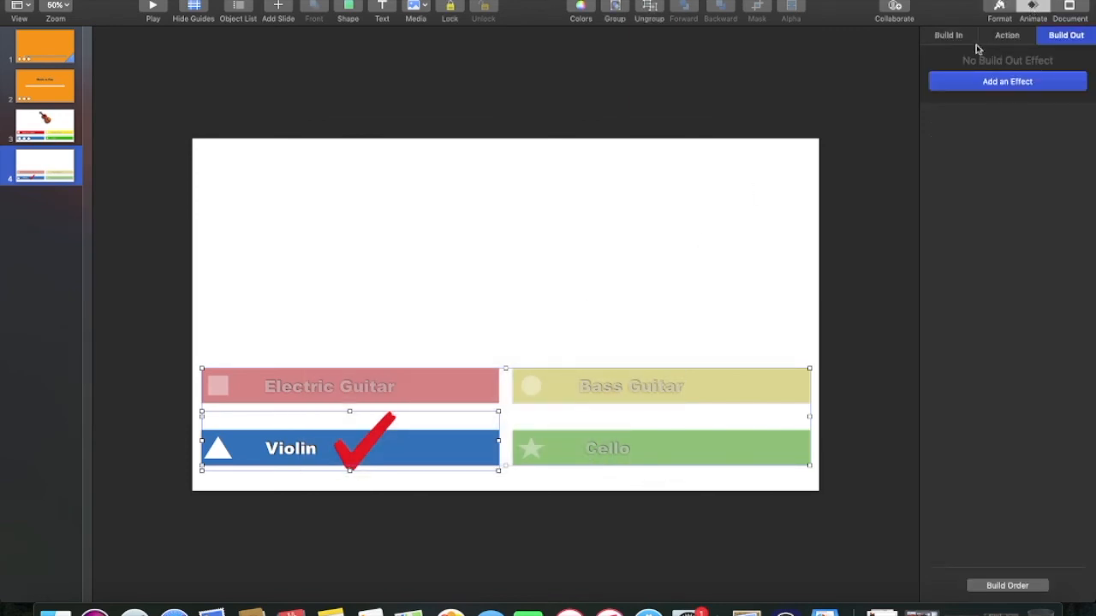
left_click(950, 35)
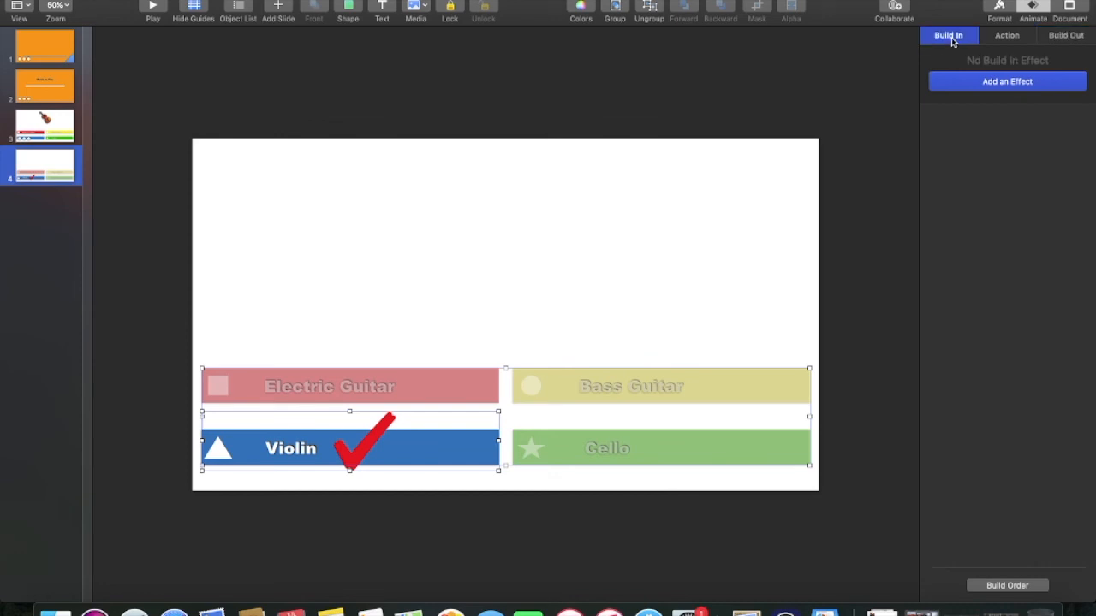
left_click(984, 83)
left_click(969, 154)
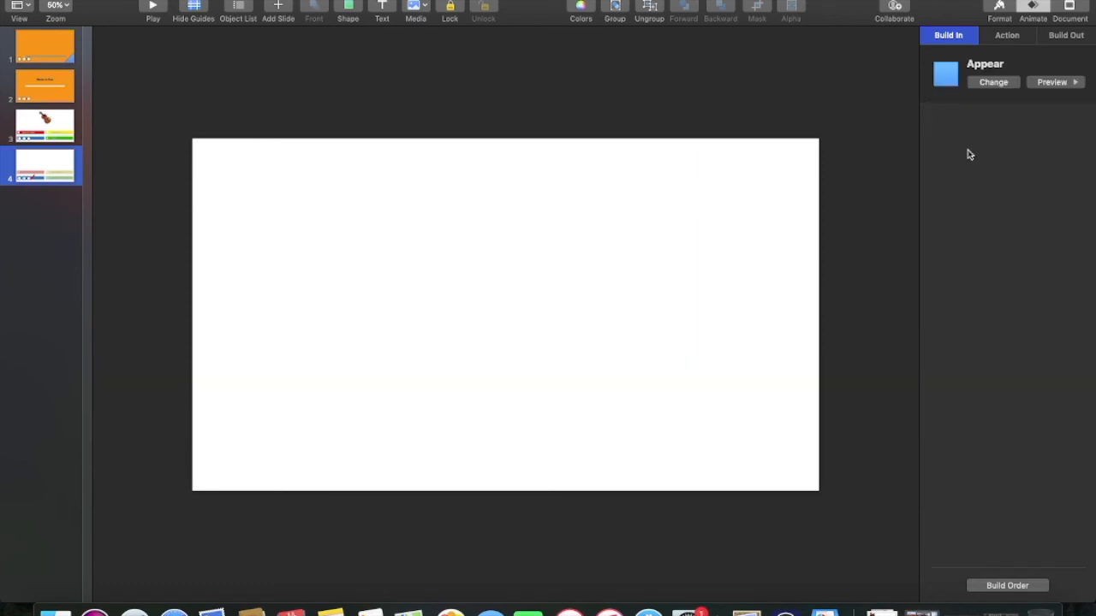
left_click(1066, 38)
left_click(1012, 85)
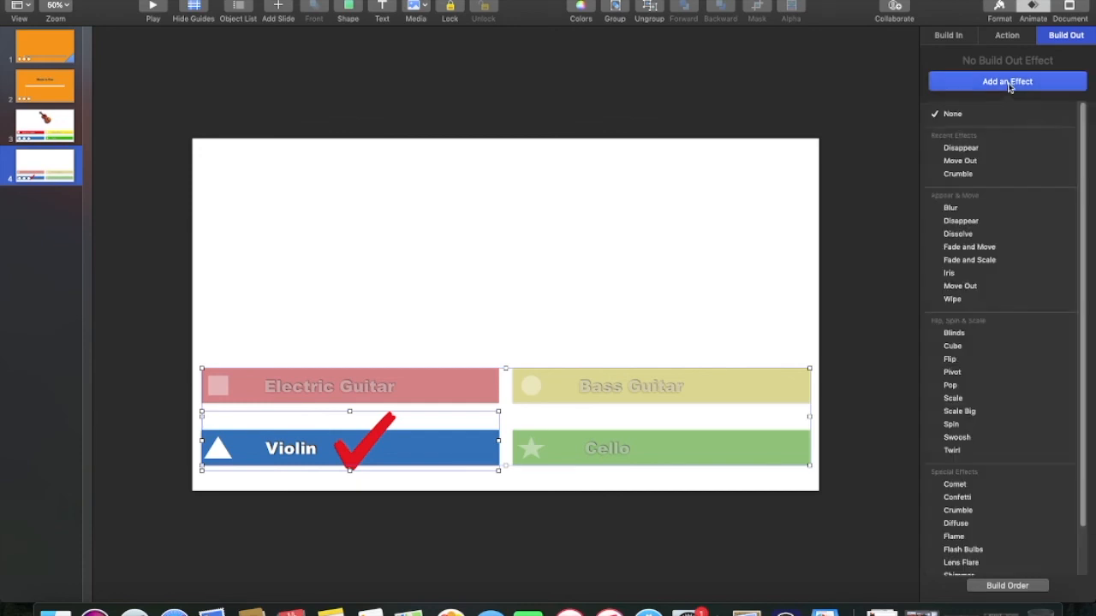
left_click(981, 148)
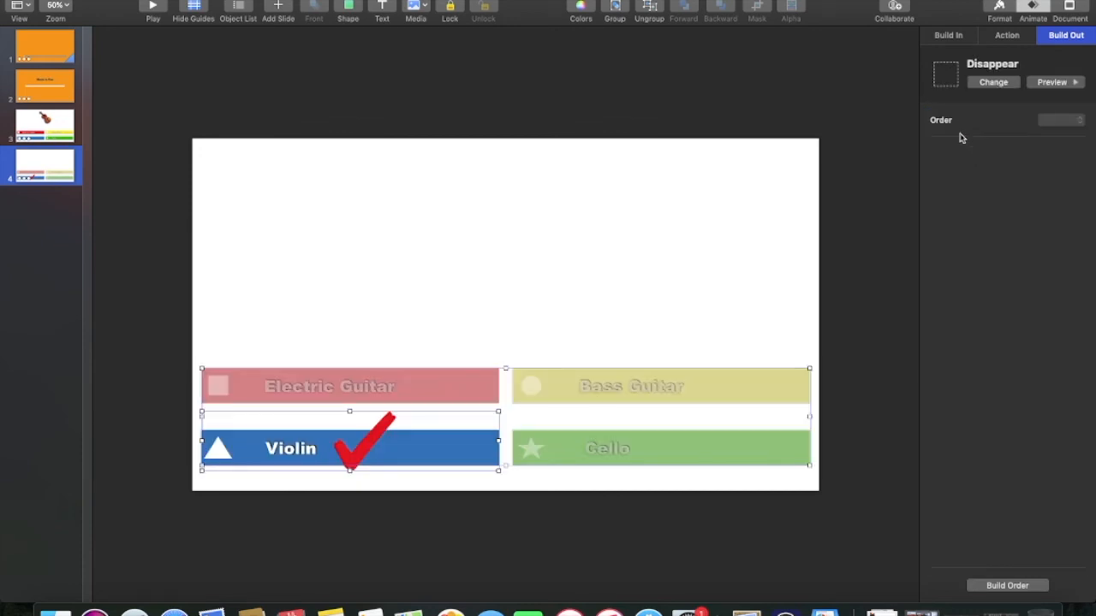
In the build order, start the faded group's Appear After Transition and the "Violin" group's Appear With Build 1
left_click(1027, 587)
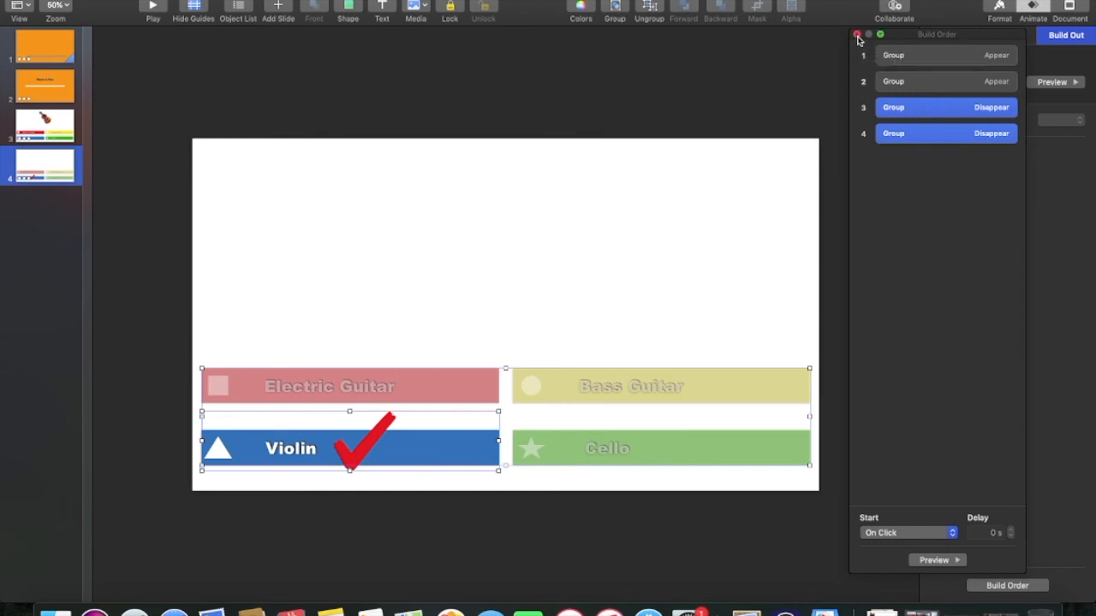
left_click(915, 58)
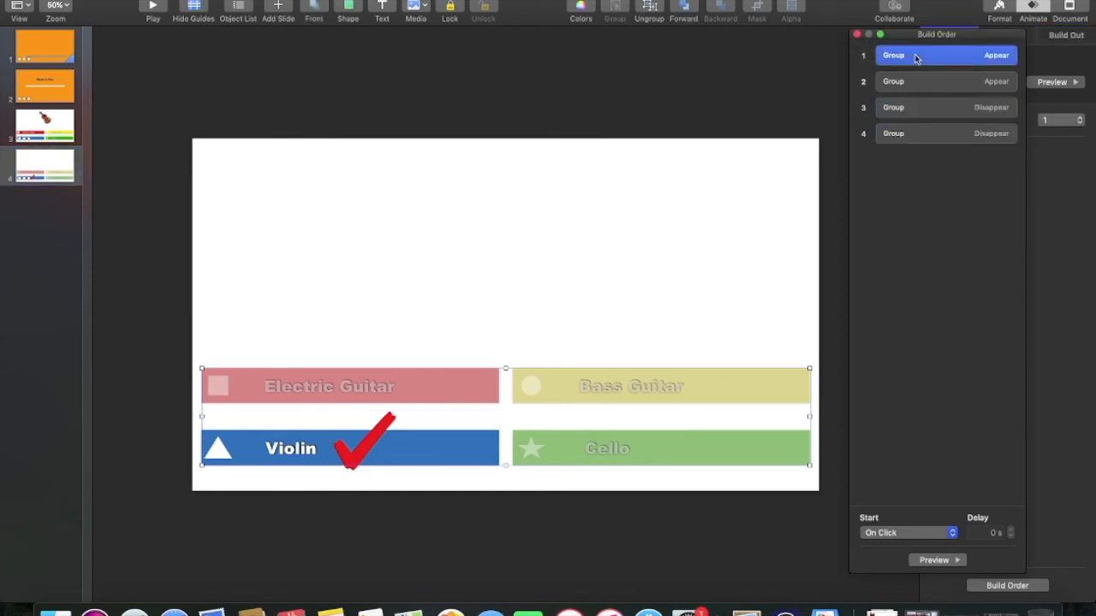
left_click(914, 532)
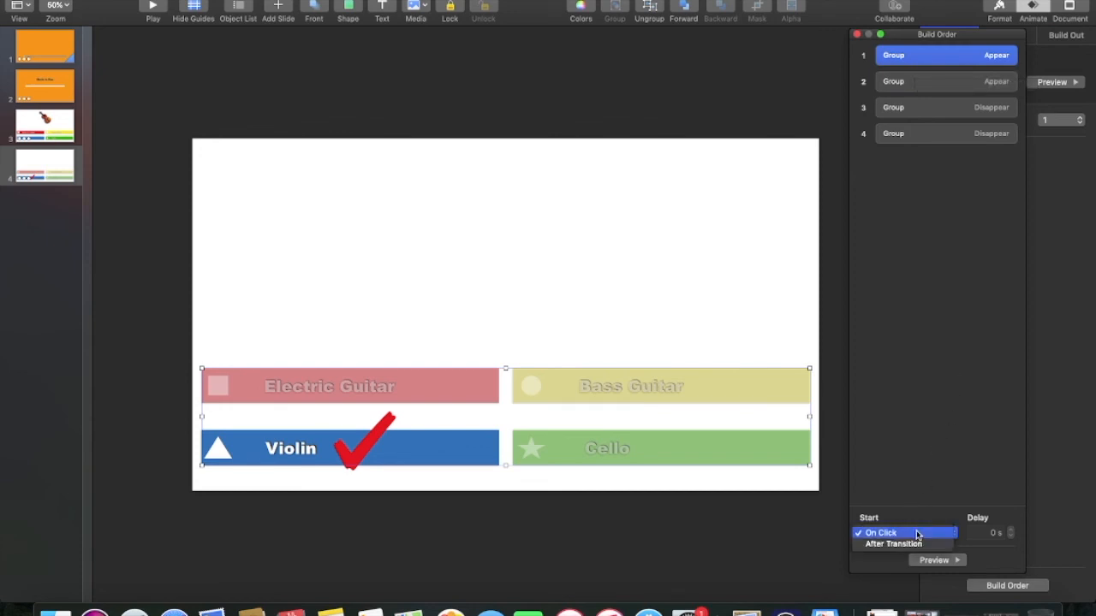
left_click(914, 544)
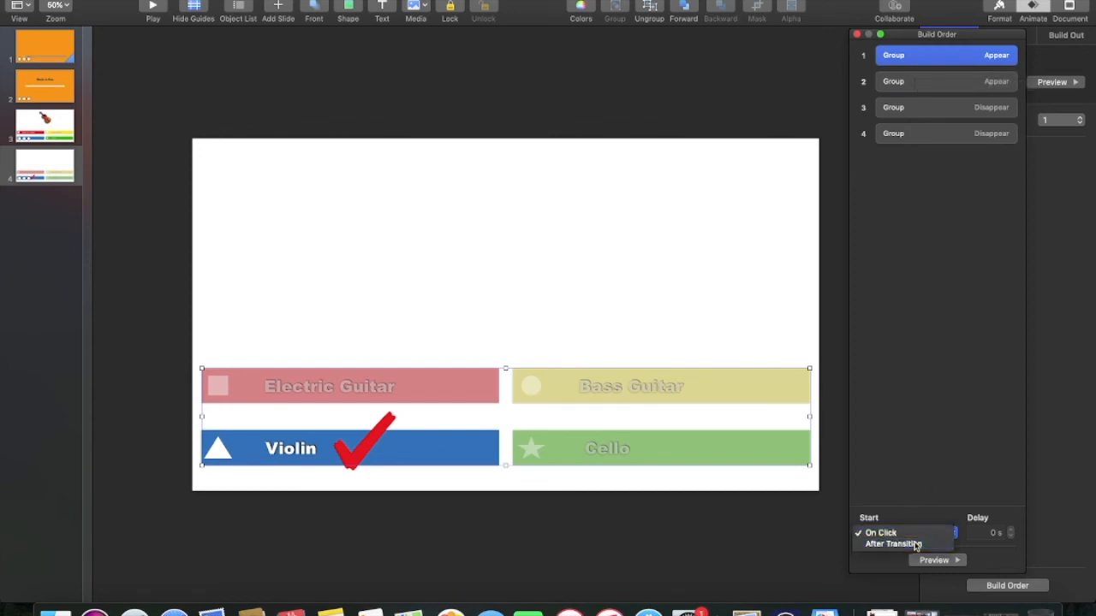
left_click(939, 81)
left_click(917, 533)
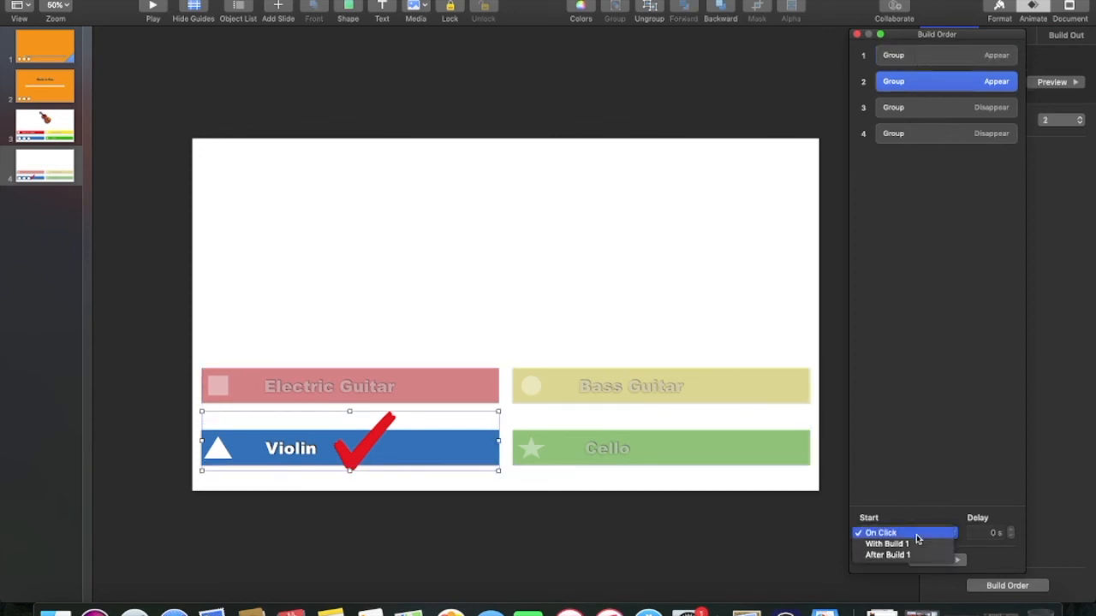
left_click(914, 544)
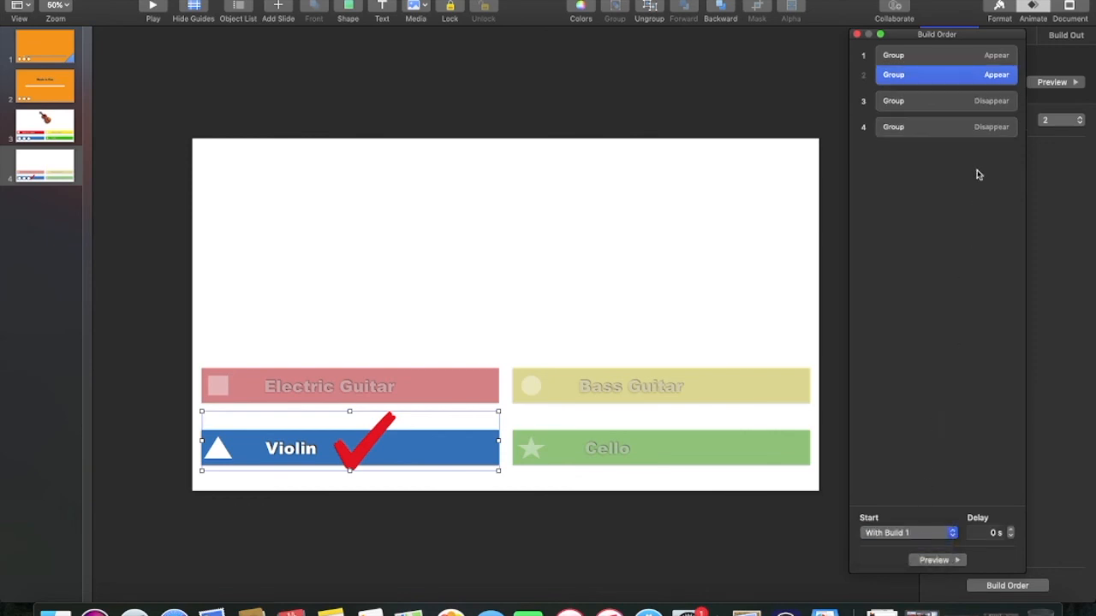
Start the faded group's Disappear After Build 2 with a delay of 6 s
left_click(984, 101)
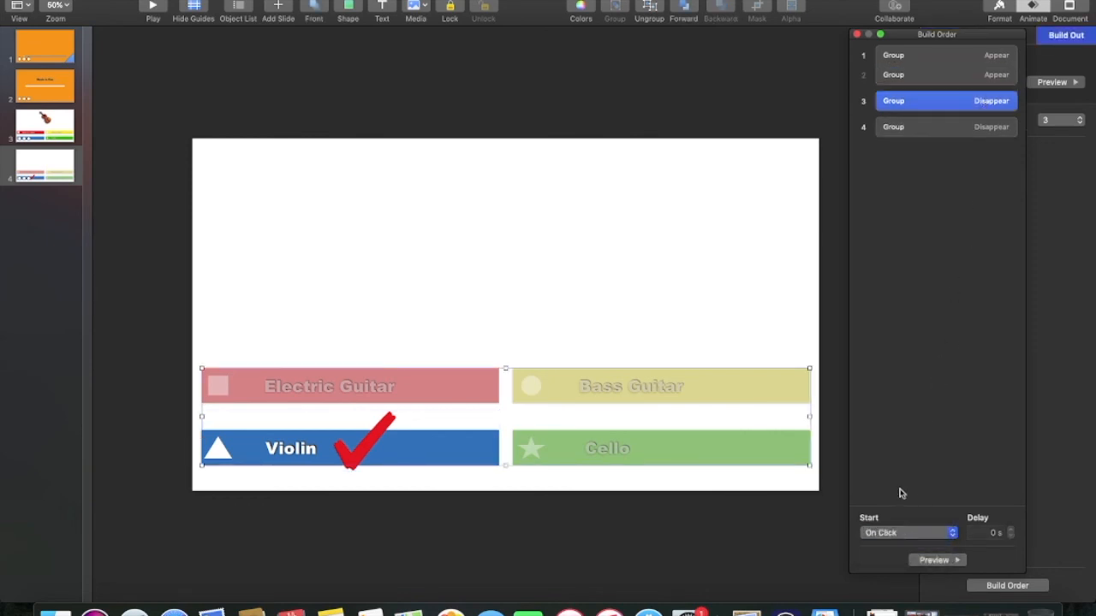
left_click(900, 532)
left_click(897, 545)
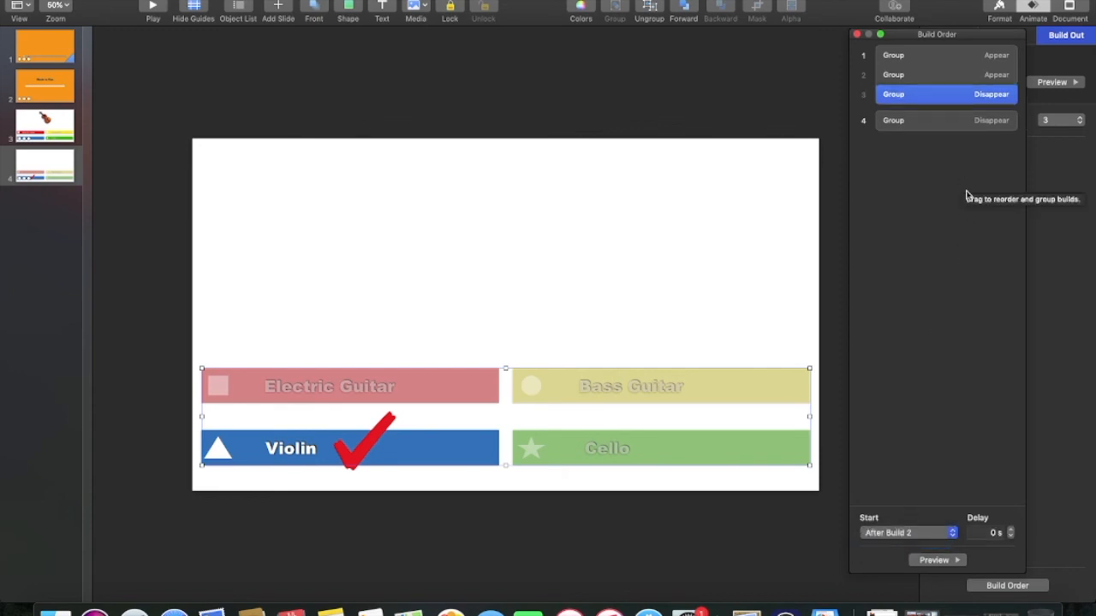
left_click(1011, 529)
left_click(1011, 529)
left_click(1011, 529)
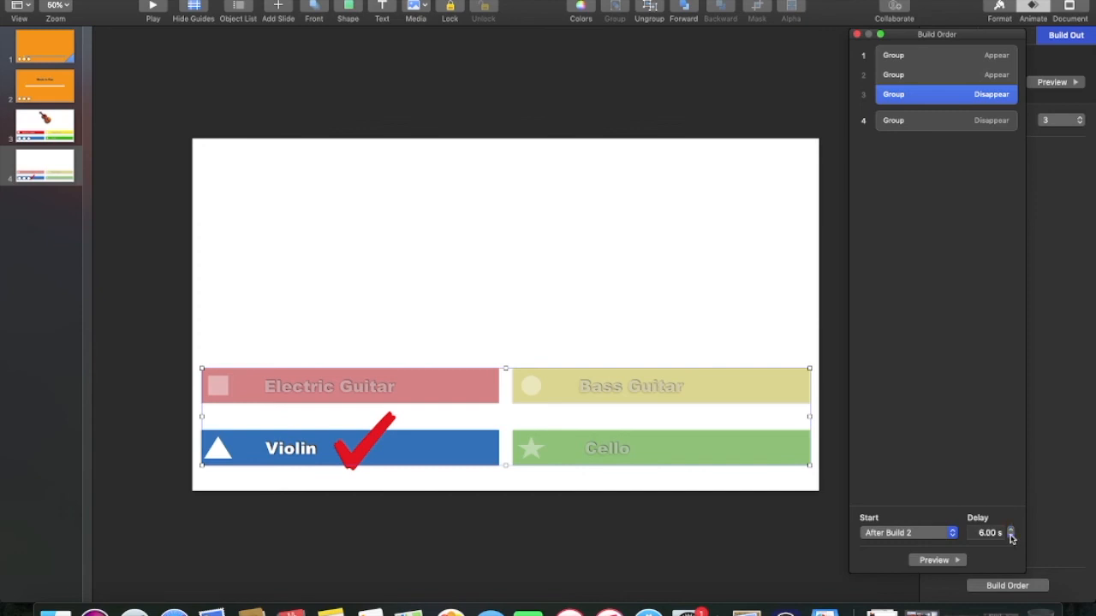
Start the "Violin" group's Disappear With Build 3 and close the build order
left_click(954, 125)
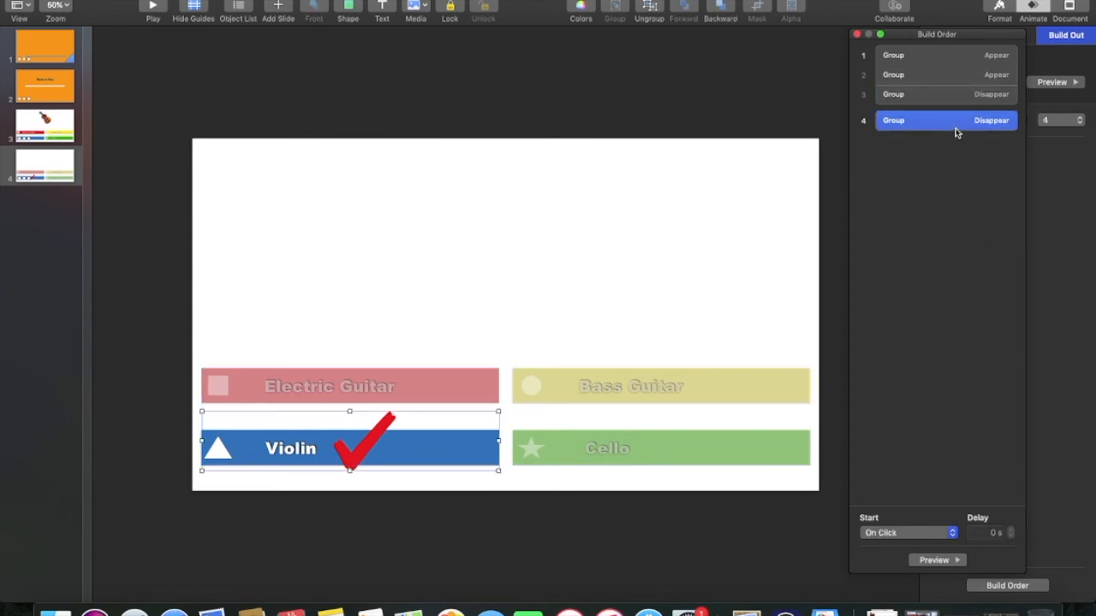
left_click(917, 540)
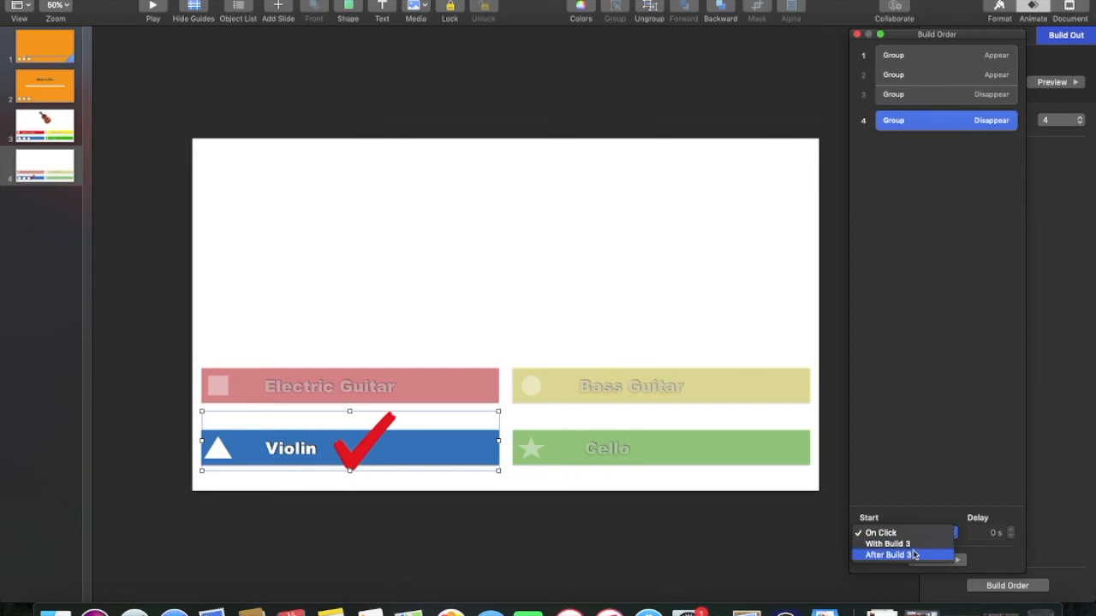
left_click(914, 544)
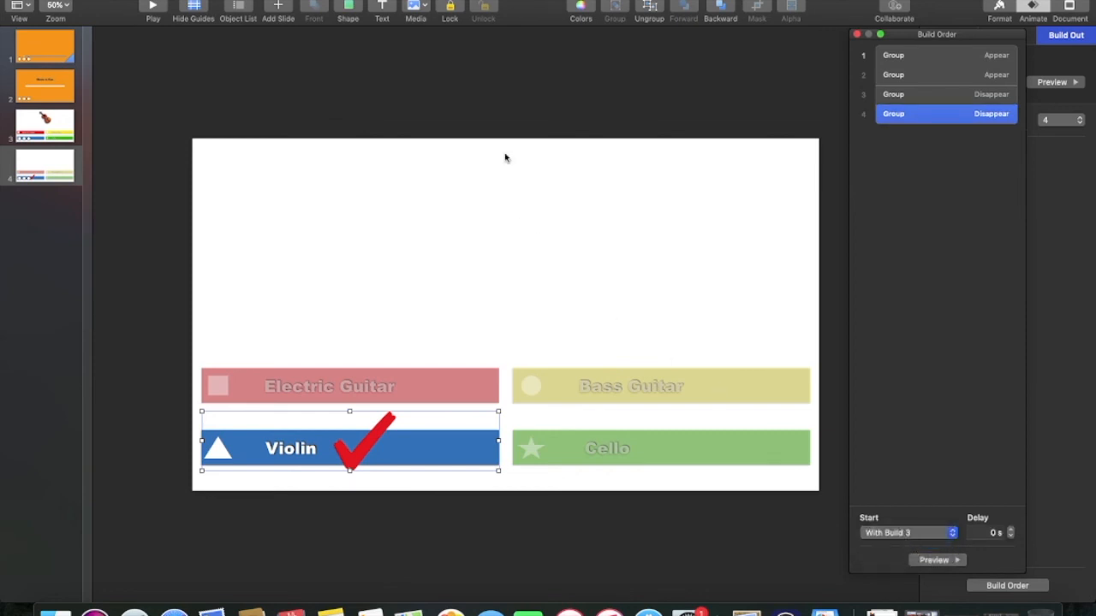
left_click(476, 100)
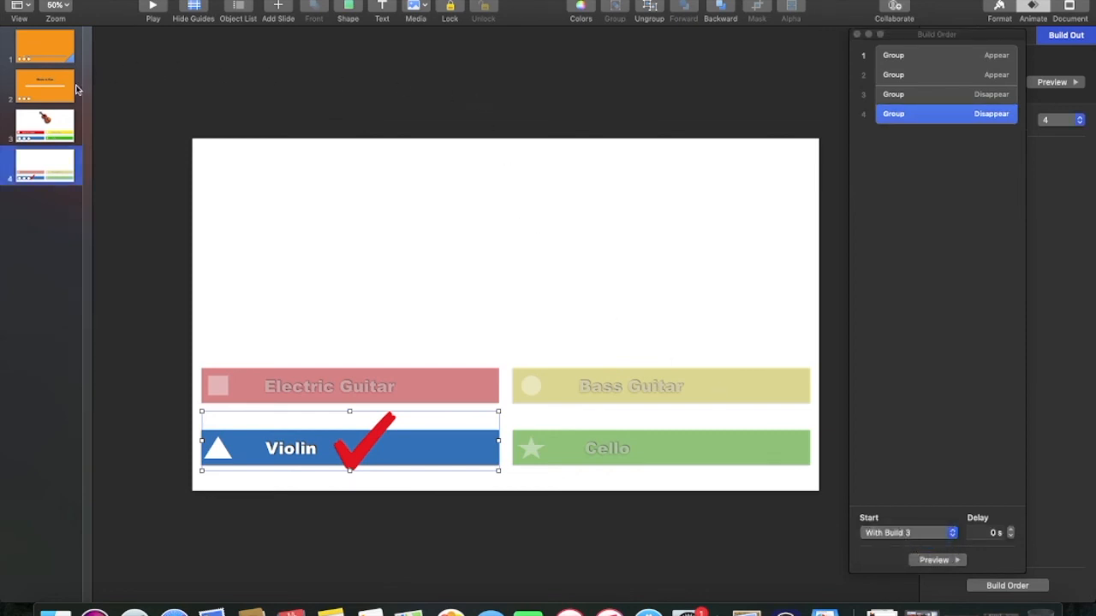
left_click(857, 35)
Play the presentation from slide 1 through the answer slide to check the animations, and exit the slideshow
left_click(50, 46)
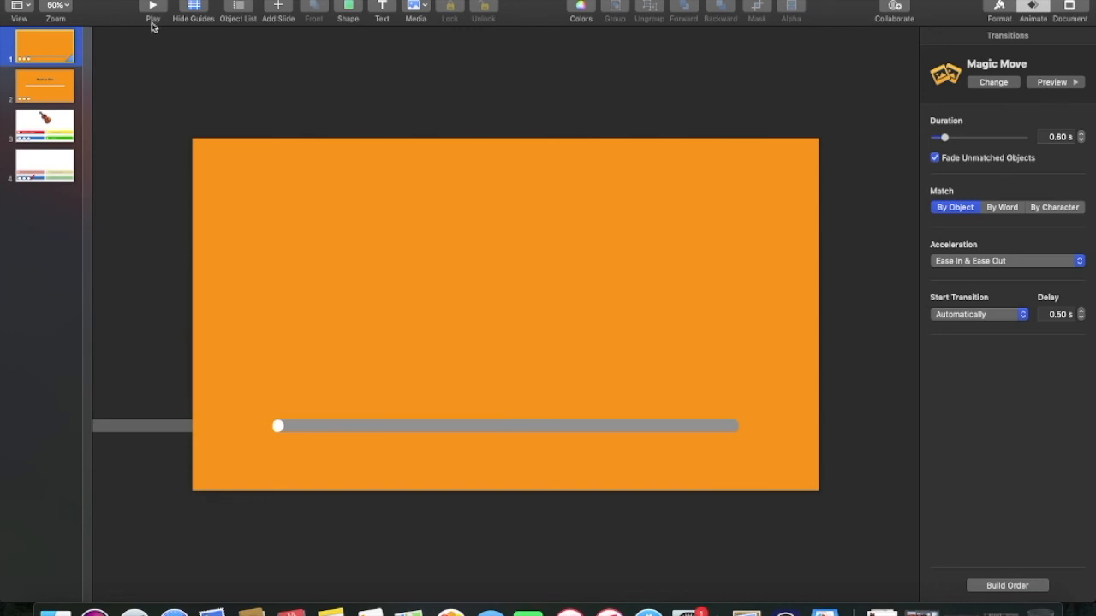
left_click(153, 9)
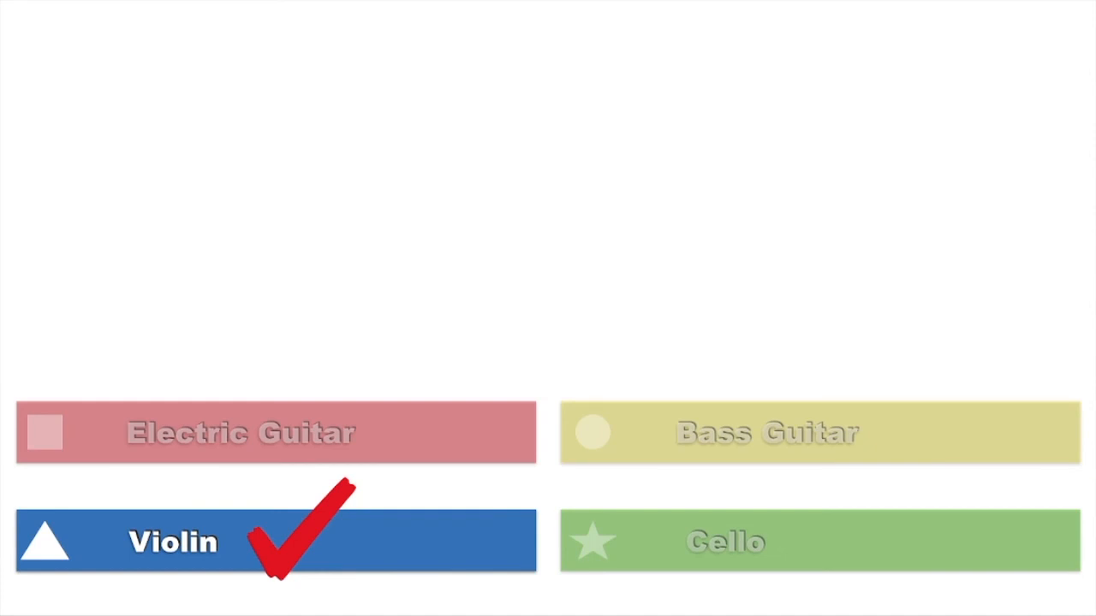
key("Escape")
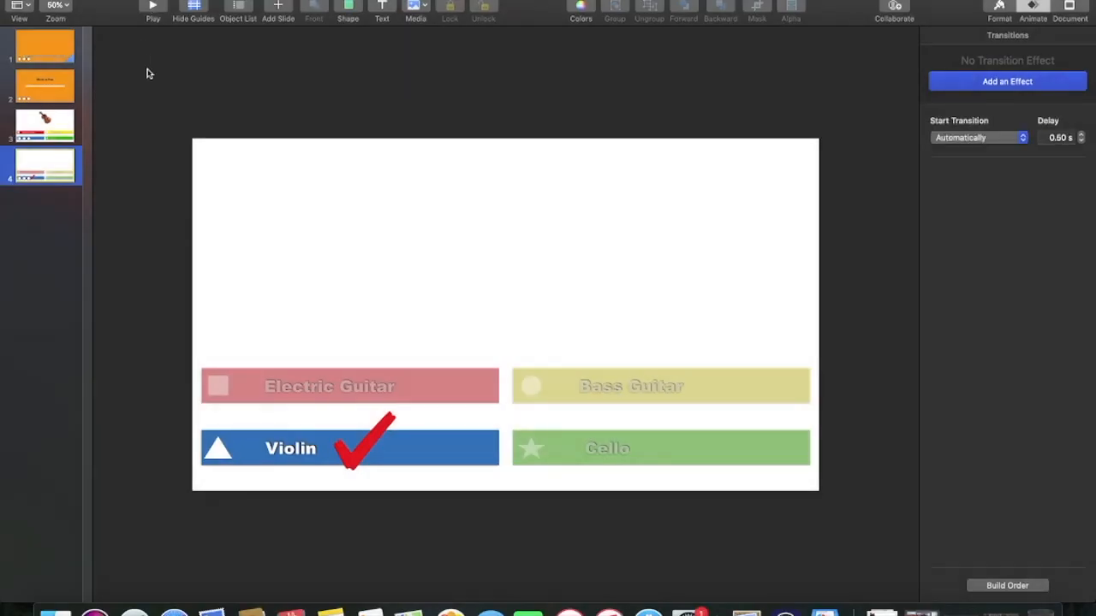
With slide 1 selected, open the desktop folder "Kahoot Songs and Effects" and arrange it beside the presentation window
left_click(33, 141)
left_click(36, 171)
left_click(40, 58)
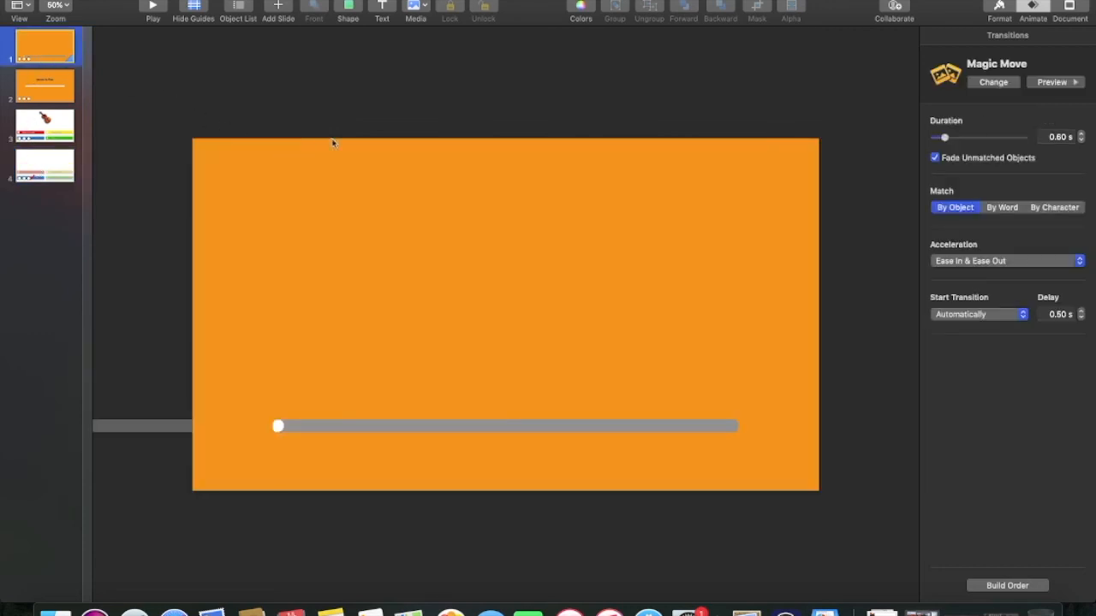
key("ctrl+super+f")
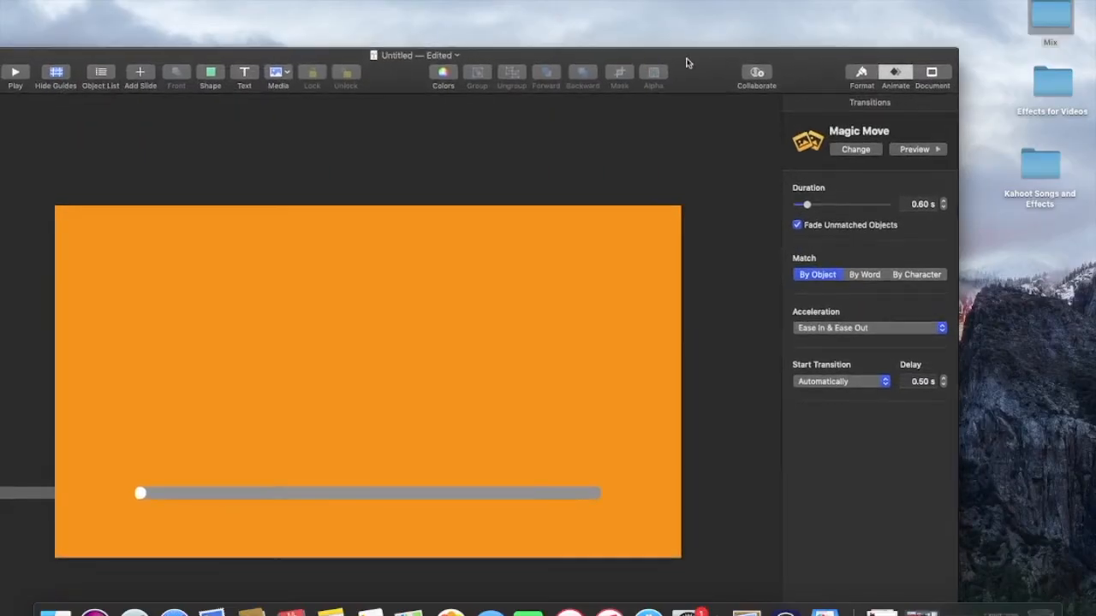
left_click_drag(687, 63, 702, 34)
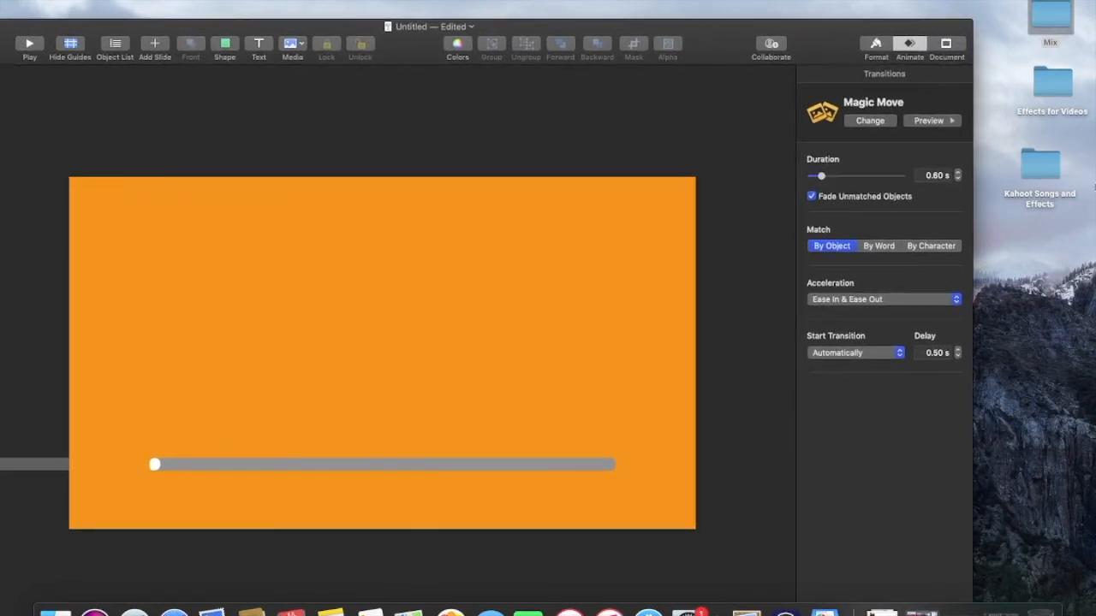
right_click(1042, 166)
left_click(1015, 172)
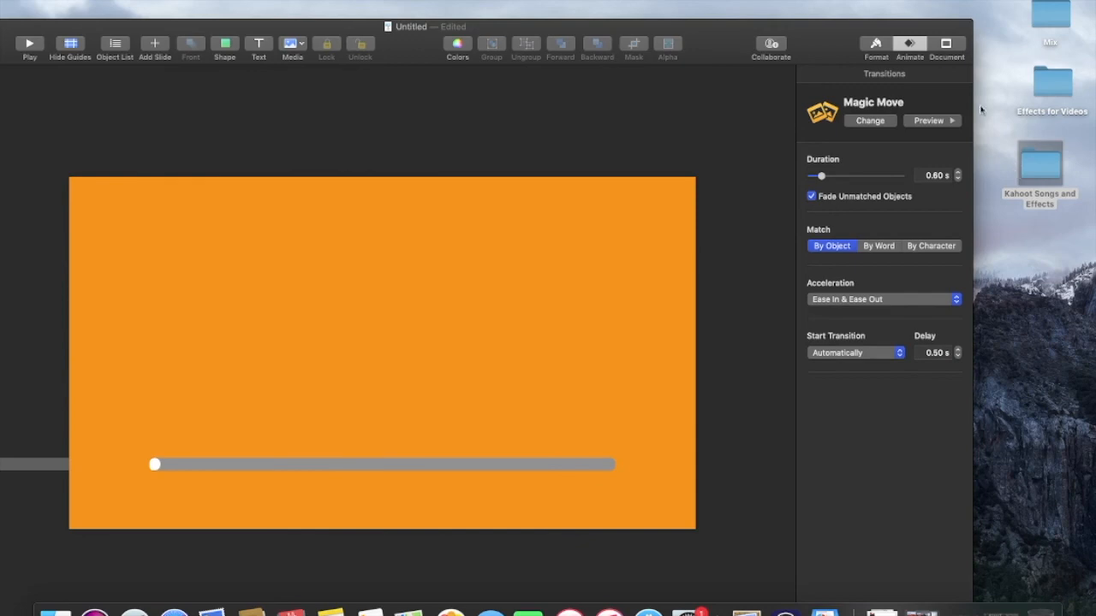
left_click_drag(852, 31, 947, 221)
left_click_drag(674, 75, 765, 20)
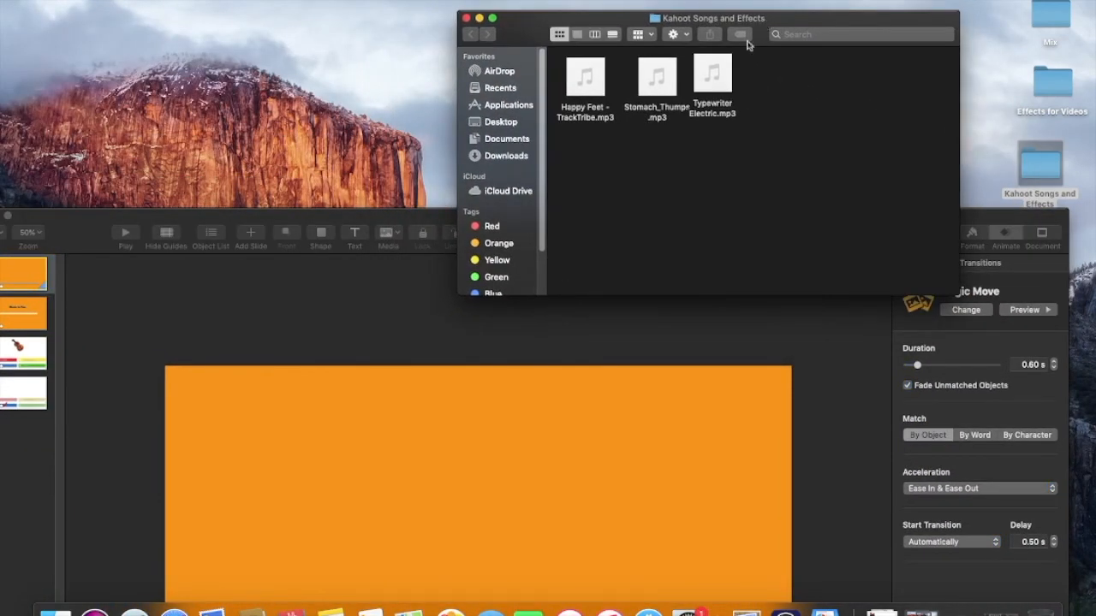
Add the audio file "Typewriter Electric.mp3" from the folder to slide 1
left_click(702, 75)
left_click_drag(702, 75, 471, 475)
left_click_drag(431, 236, 408, 9)
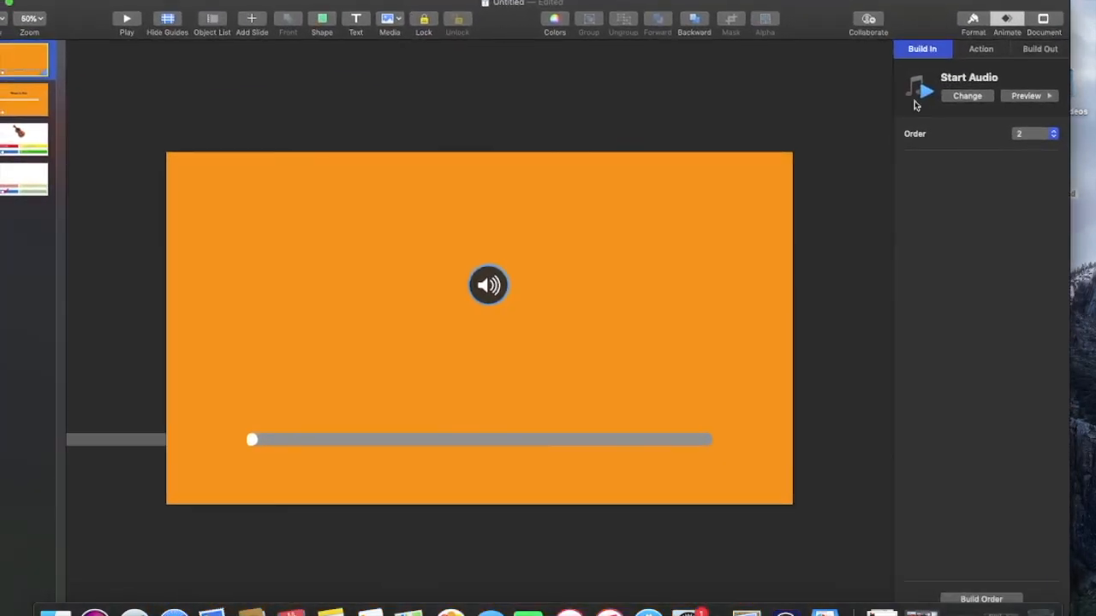
Open slide 1's build order and move the "Typewriter Electric.mp3" Start Audio build ahead of the Rounded Rectangle's Move
left_click(1008, 21)
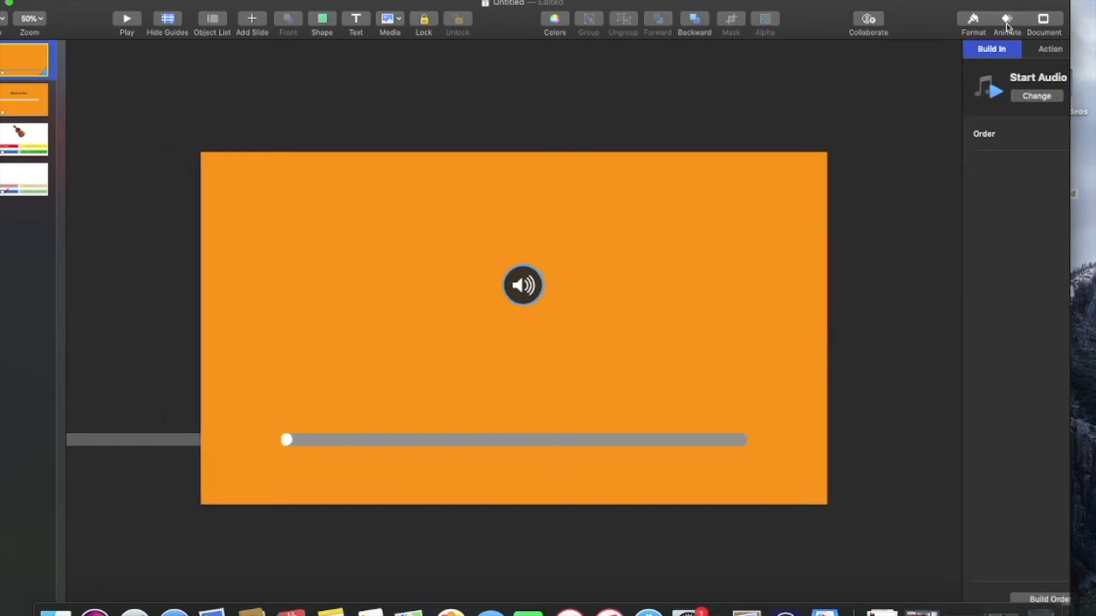
left_click(1007, 20)
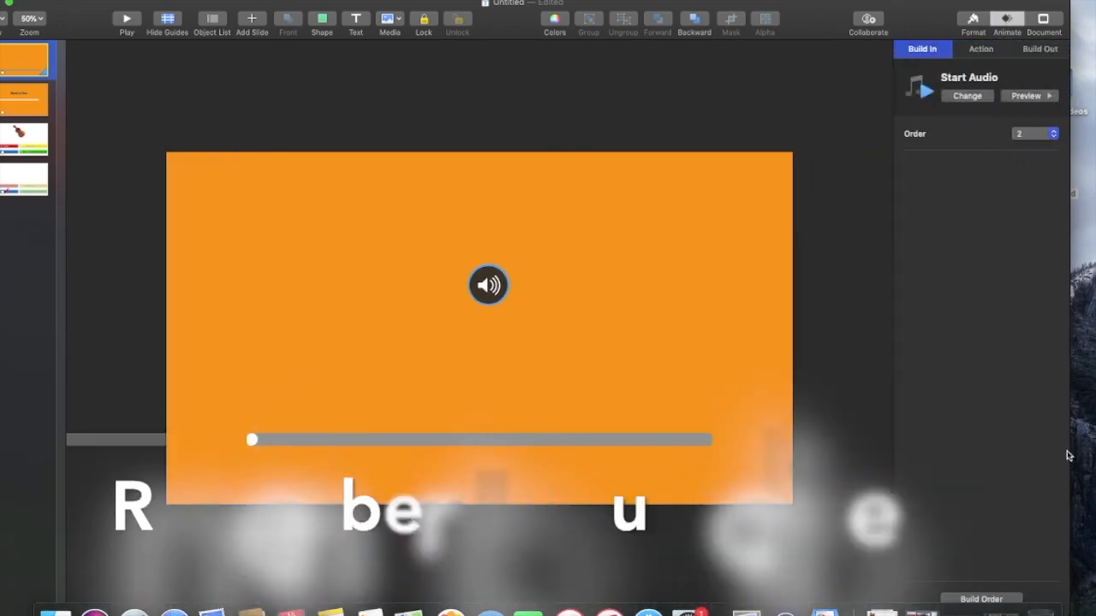
left_click_drag(914, 5, 928, 0)
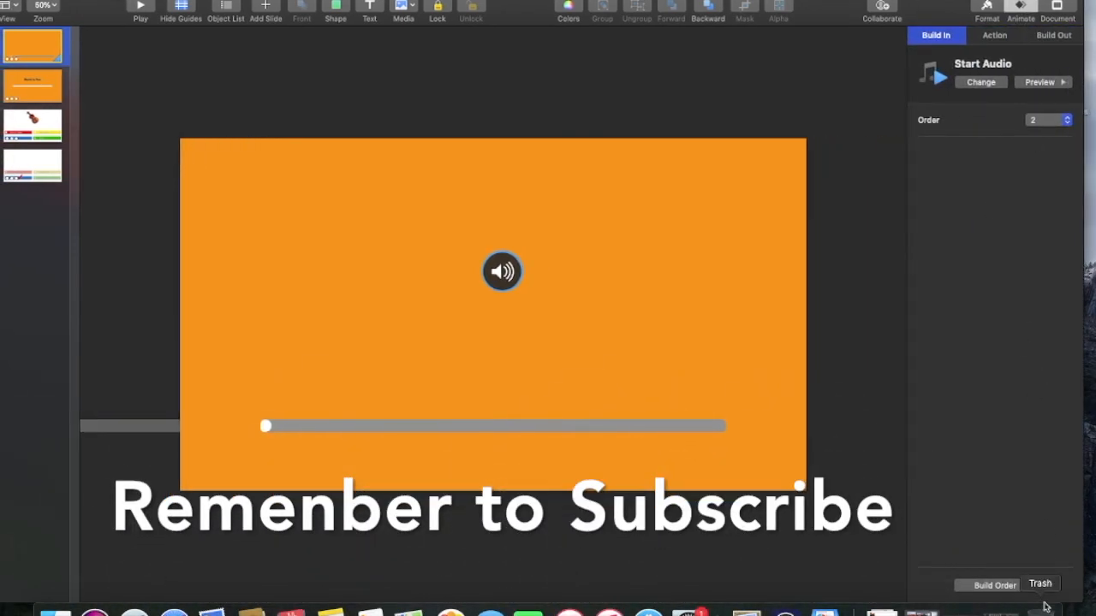
left_click(1009, 590)
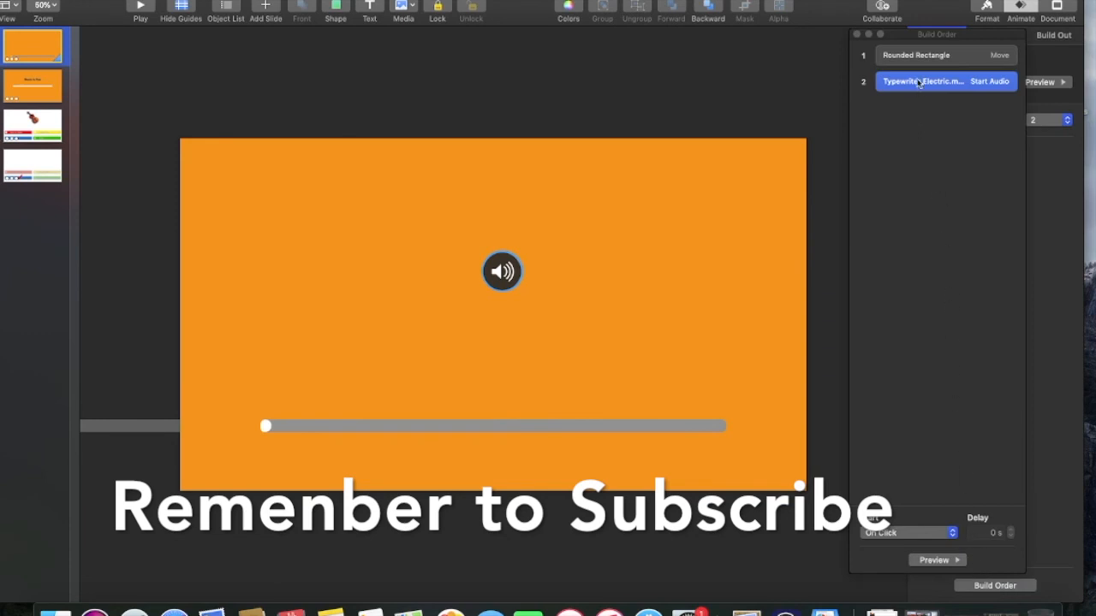
left_click(923, 52)
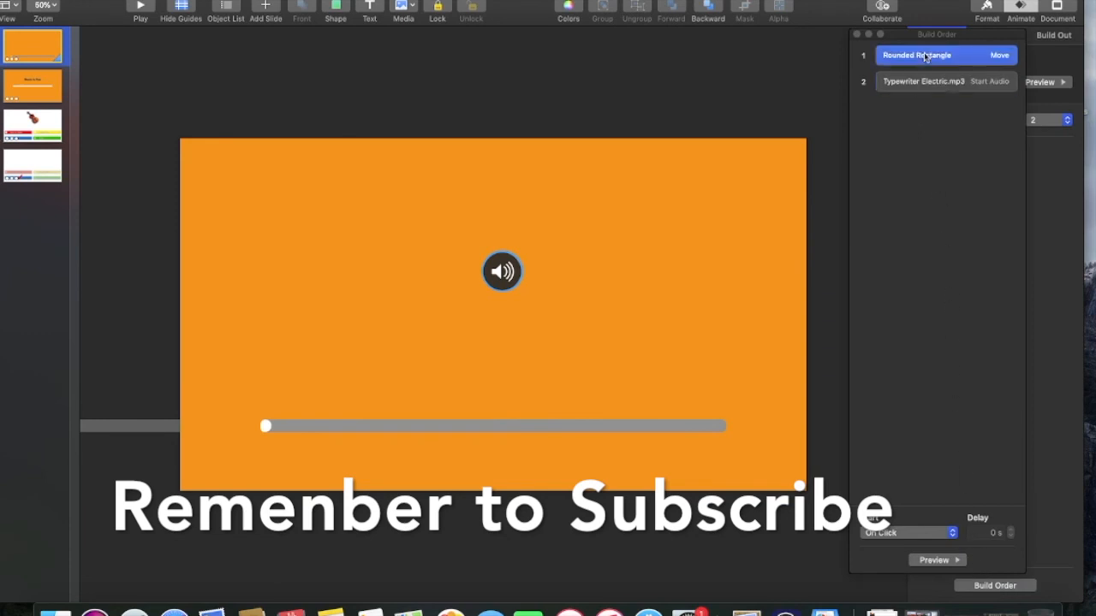
left_click_drag(925, 85, 923, 55)
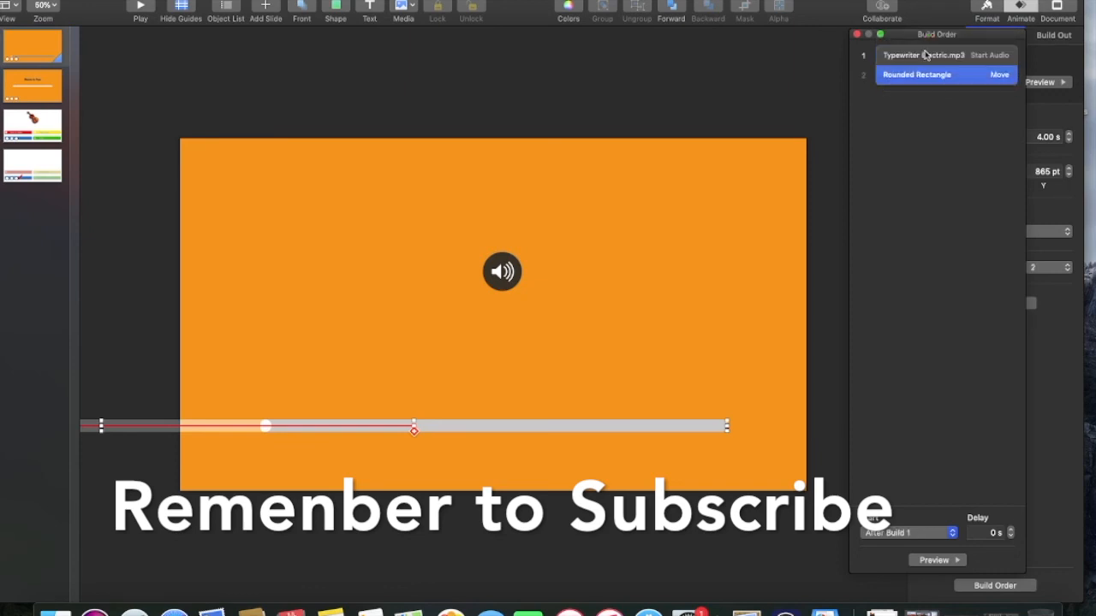
Start the "Typewriter Electric.mp3" audio After Transition and the Rounded Rectangle's Move With Build 1
left_click(923, 56)
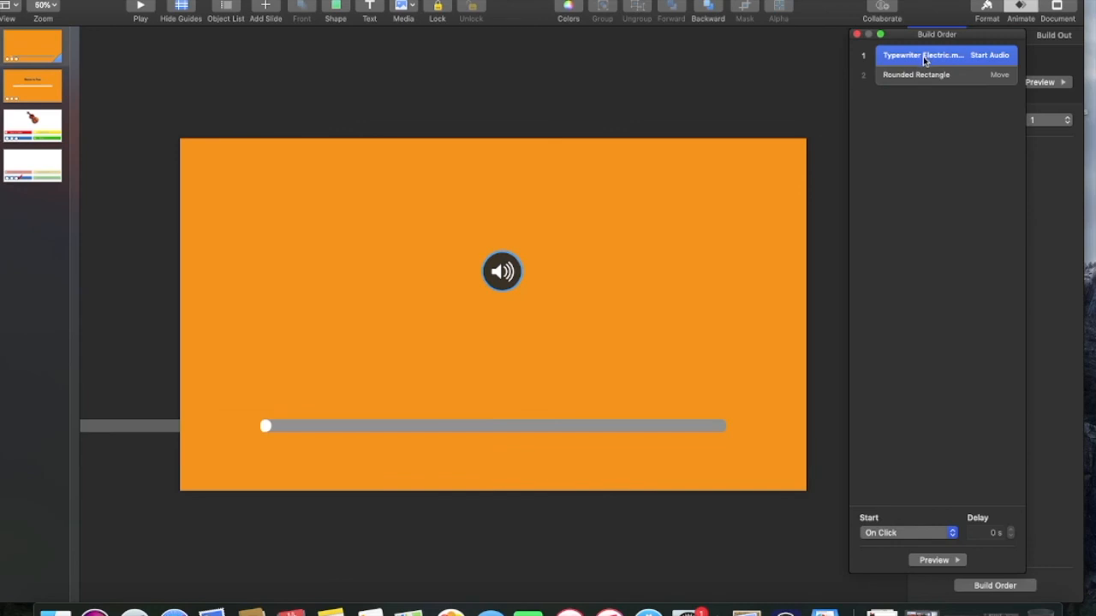
left_click(896, 535)
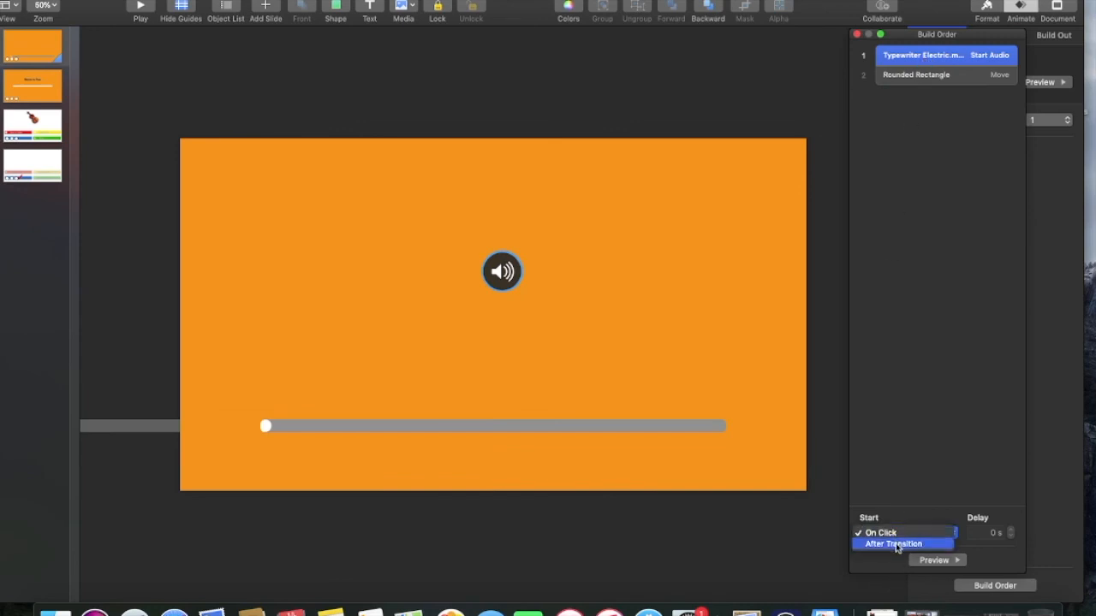
left_click(897, 544)
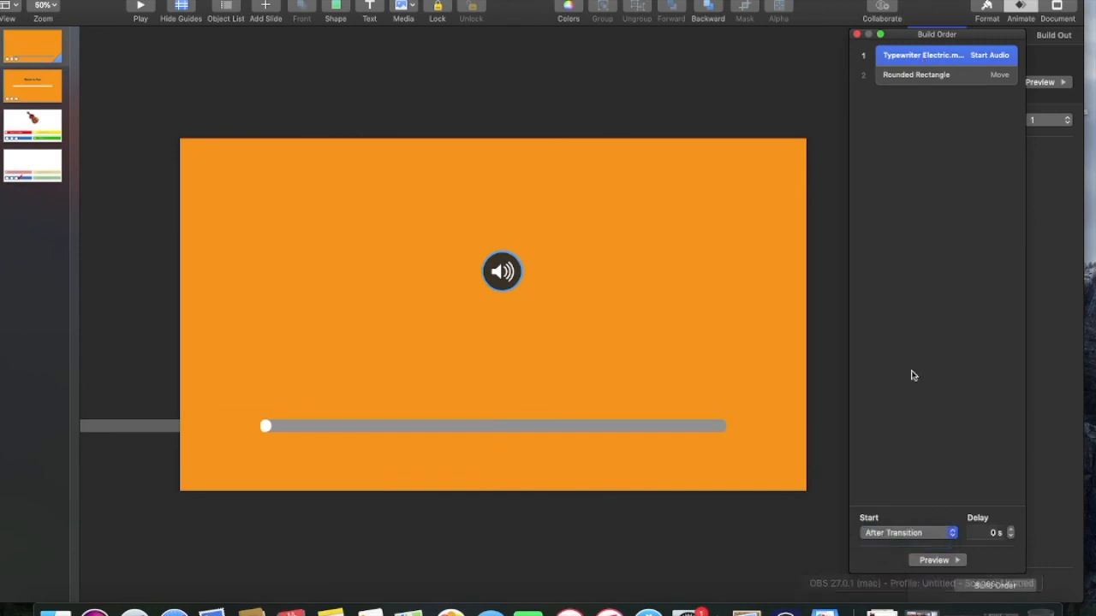
left_click(917, 77)
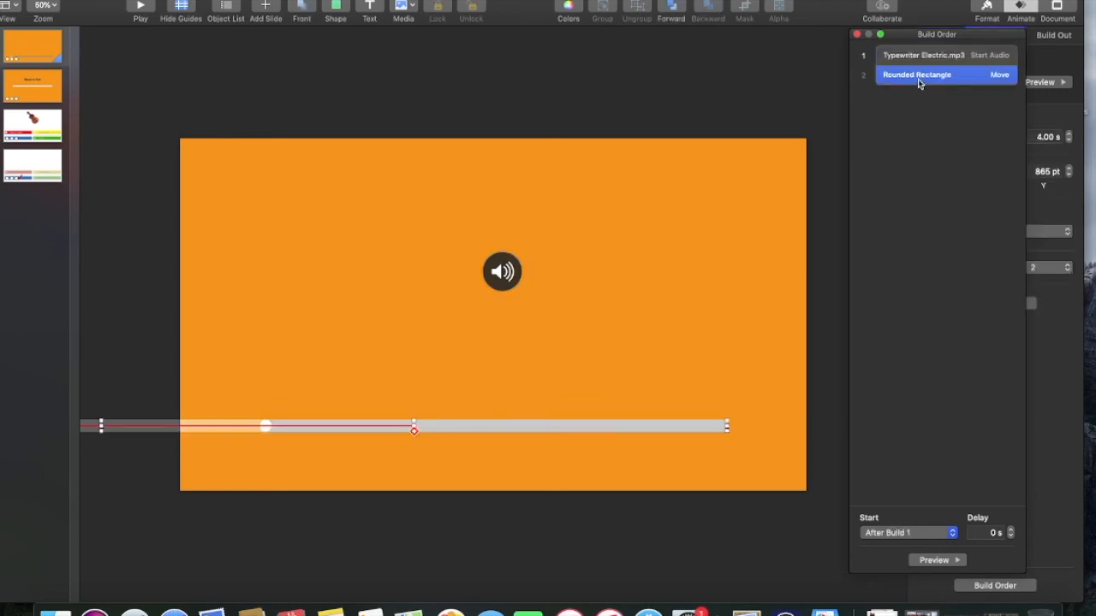
left_click(910, 535)
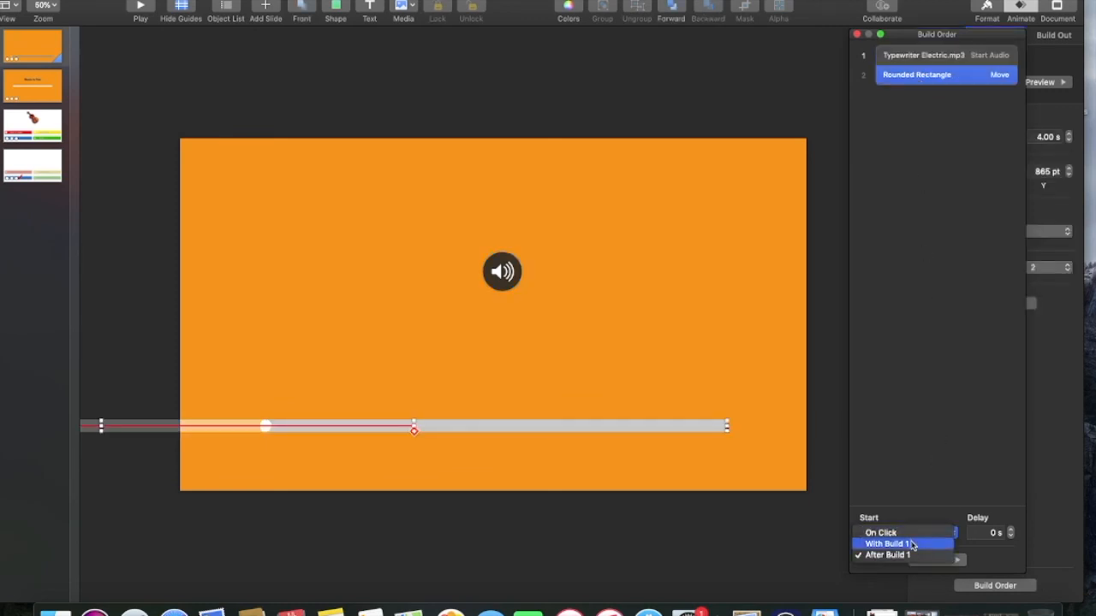
left_click(913, 544)
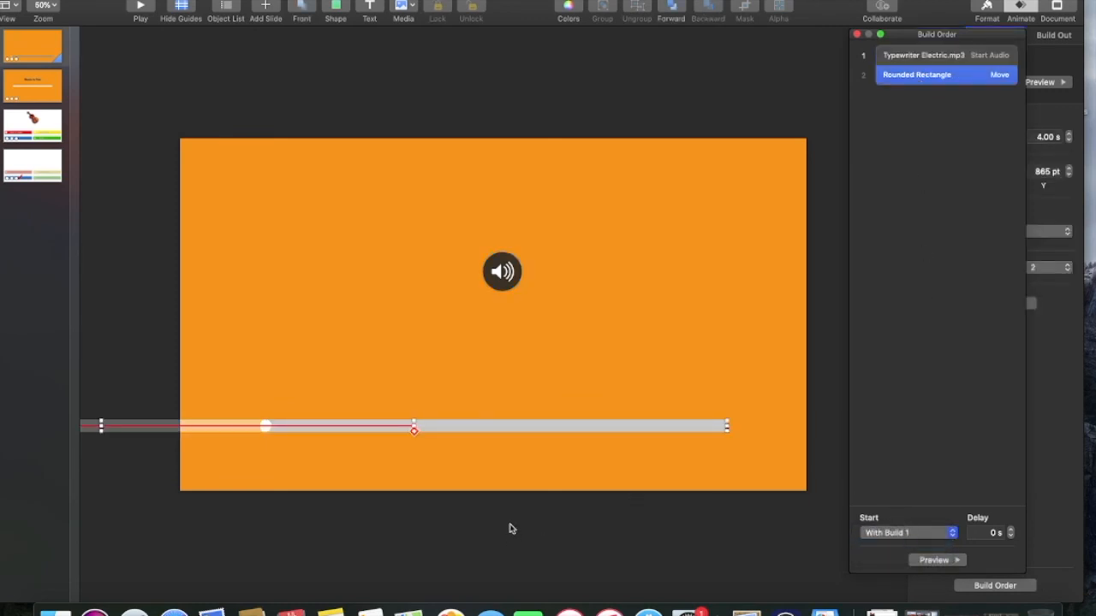
Play the presentation to check the typewriter sound against the loading bar, and exit the slideshow
left_click(140, 9)
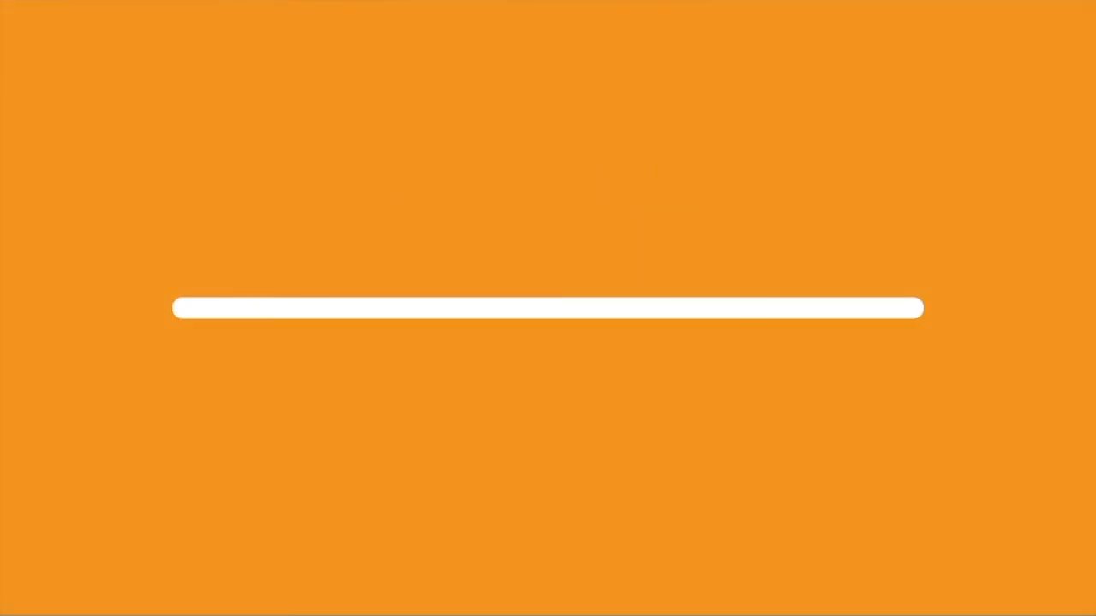
key("Escape")
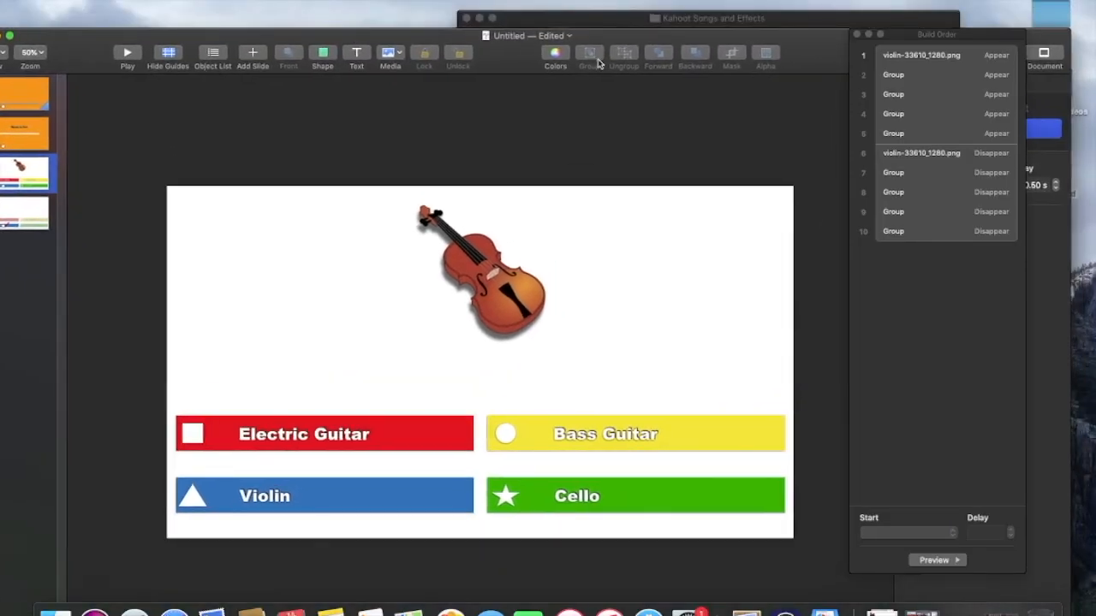
Add the audio file "Happy Feet - TrackTribe.mp3" from the "Kahoot Songs and Effects" folder to the violin question slide
left_click(611, 20)
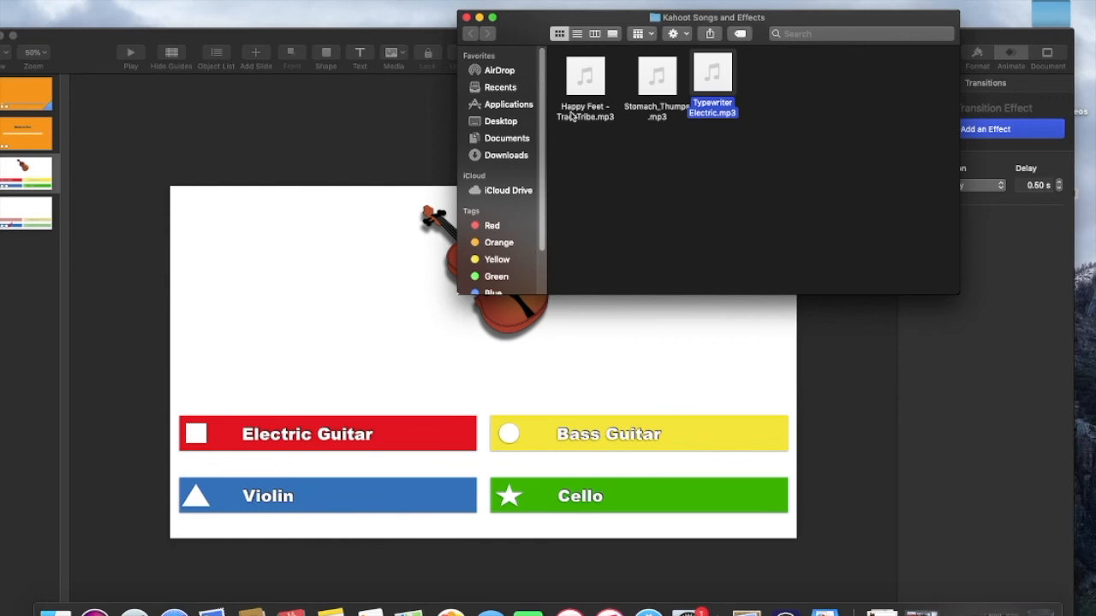
left_click_drag(571, 76, 241, 261)
right_click(246, 274)
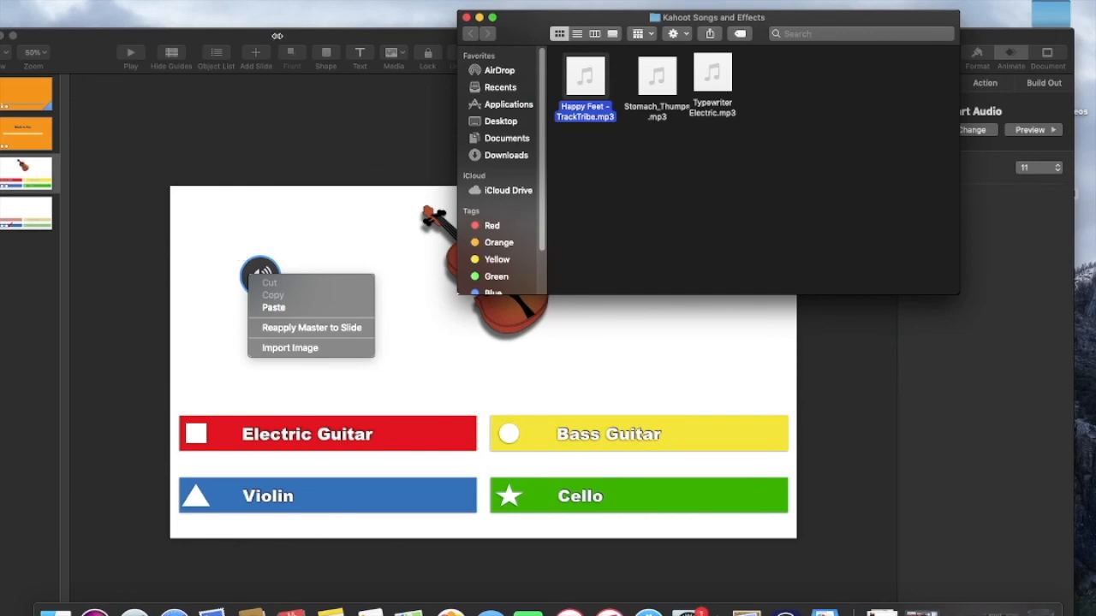
left_click(276, 33)
left_click_drag(642, 2, 652, 0)
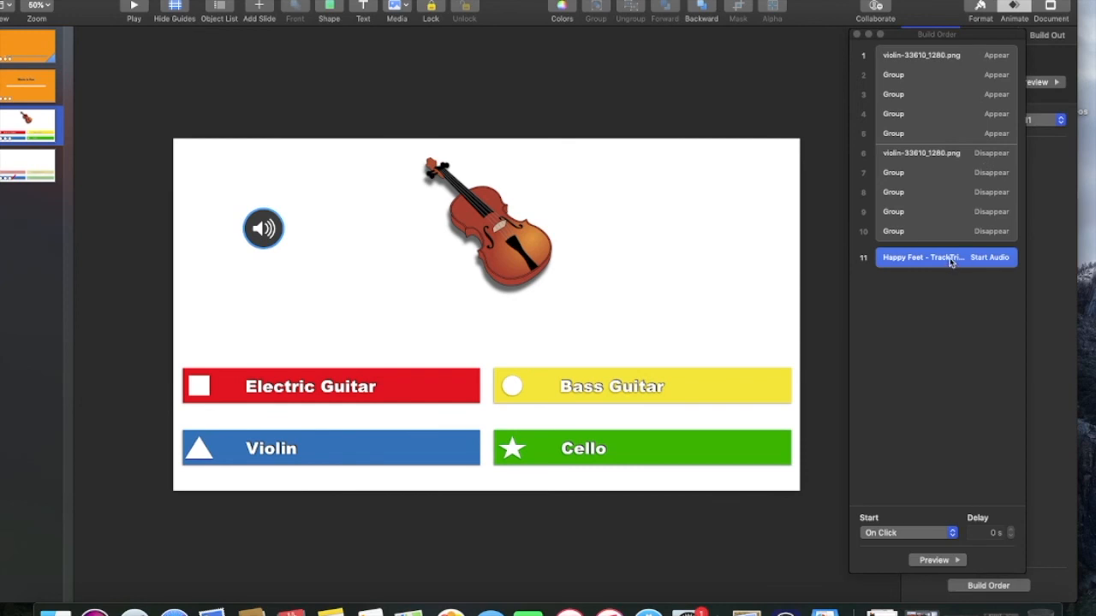
Move the "Happy Feet - TrackTribe.mp3" Start Audio build to first in the build order and start it After Transition
left_click_drag(952, 261, 936, 47)
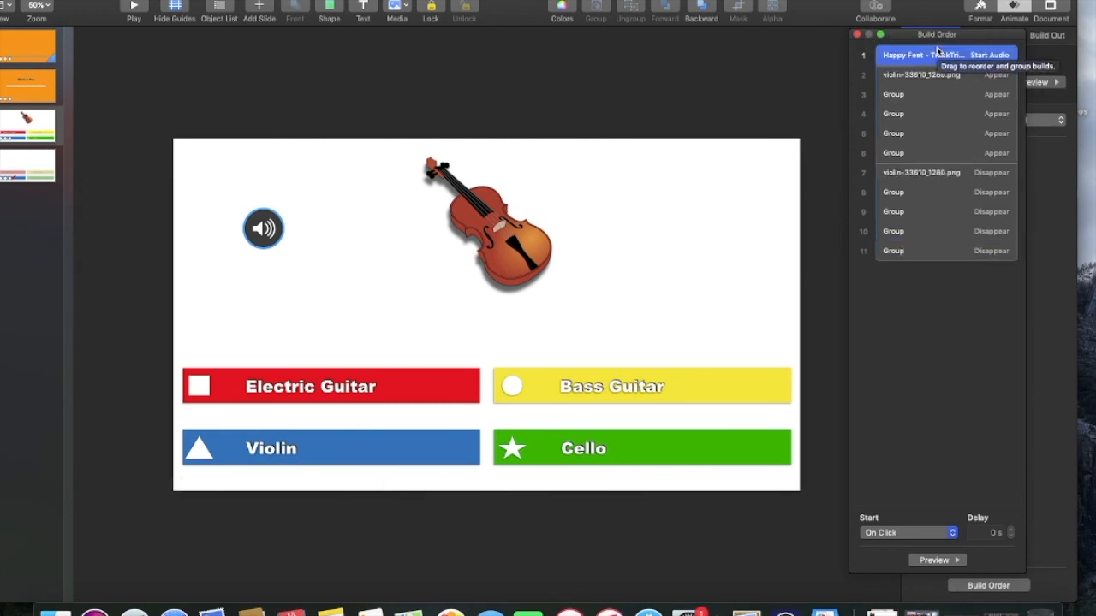
left_click(909, 534)
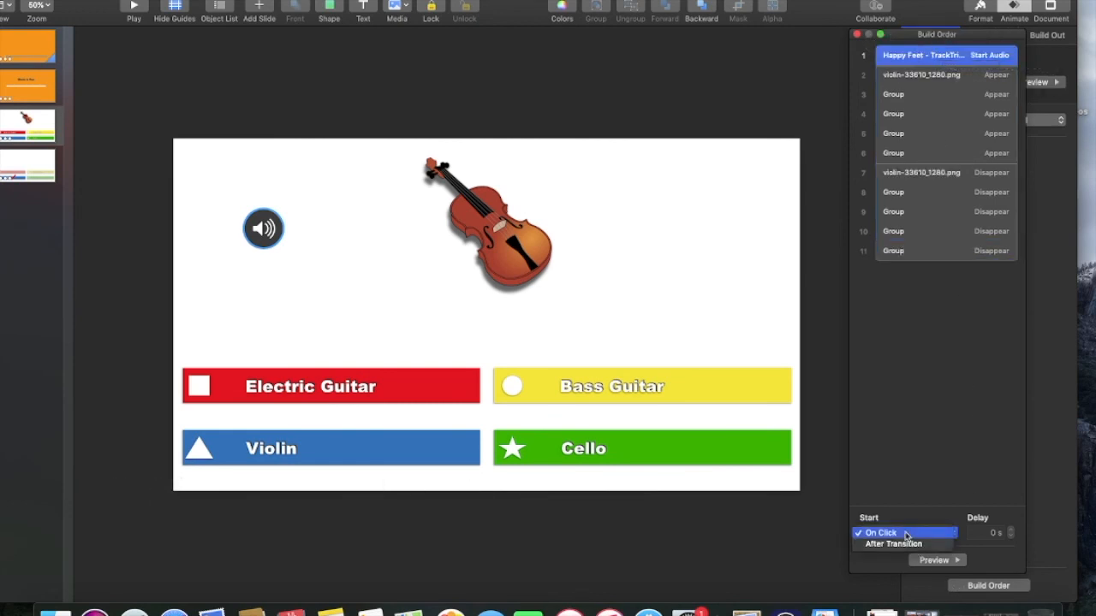
left_click(906, 544)
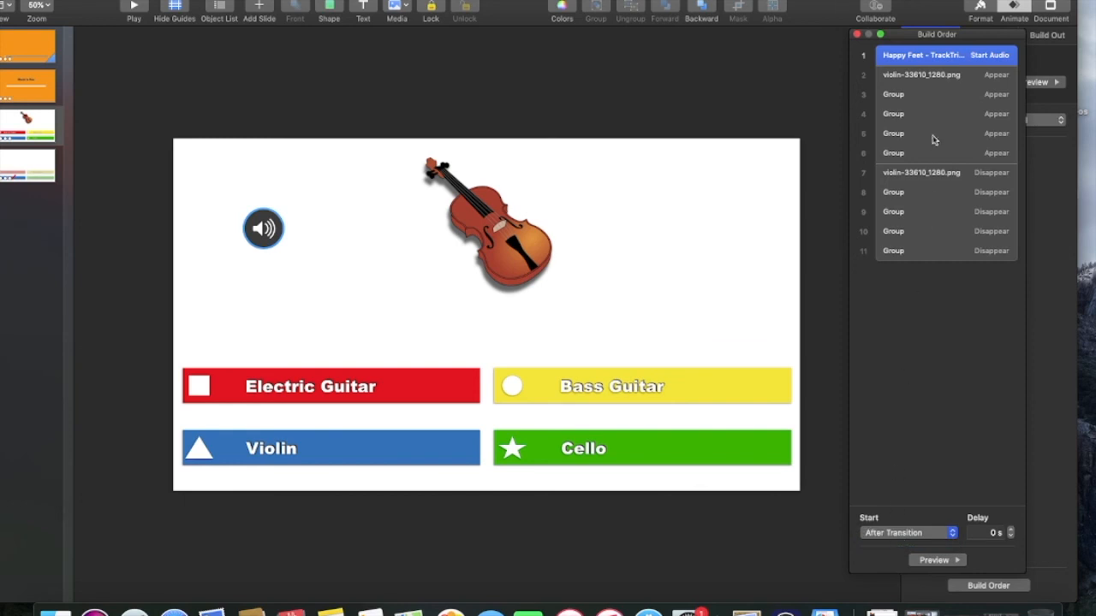
Start the violin image's Appear build With Build 1
left_click(925, 76)
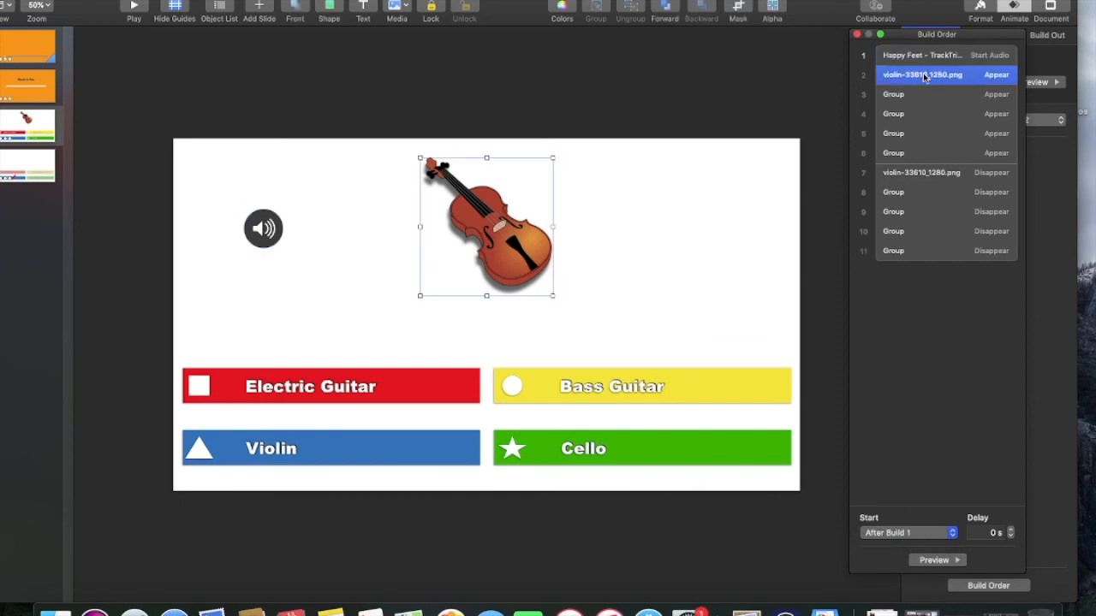
left_click(915, 534)
left_click(912, 544)
Add a Stop Audio build-out effect to the "Happy Feet - TrackTribe.mp3" audio on the question slide
left_click_drag(970, 41, 873, 54)
left_click(1038, 39)
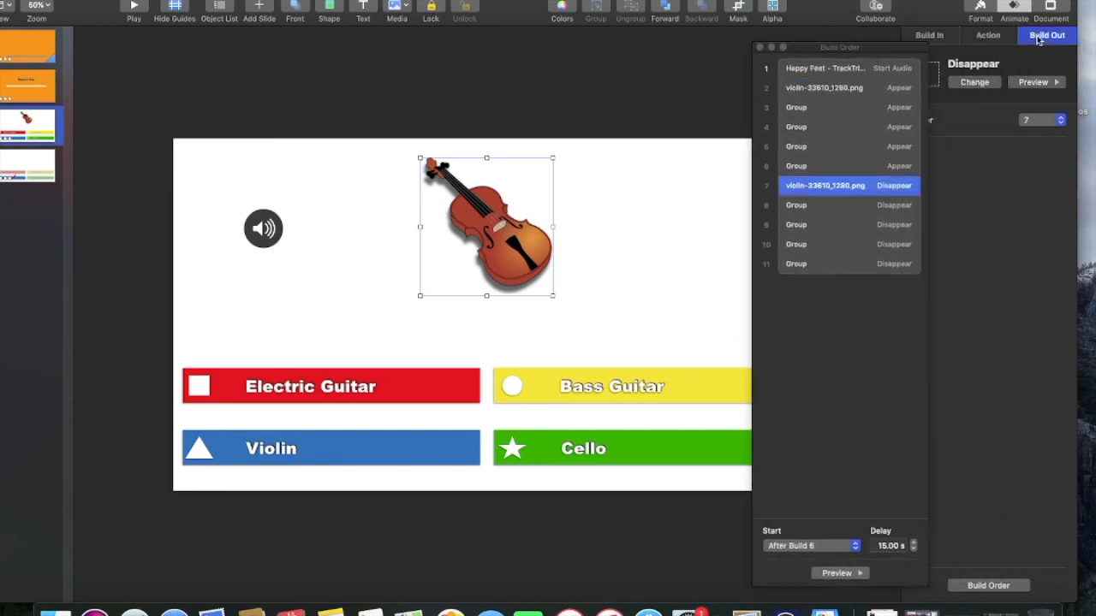
left_click(862, 72)
left_click_drag(874, 53, 789, 66)
left_click(1046, 36)
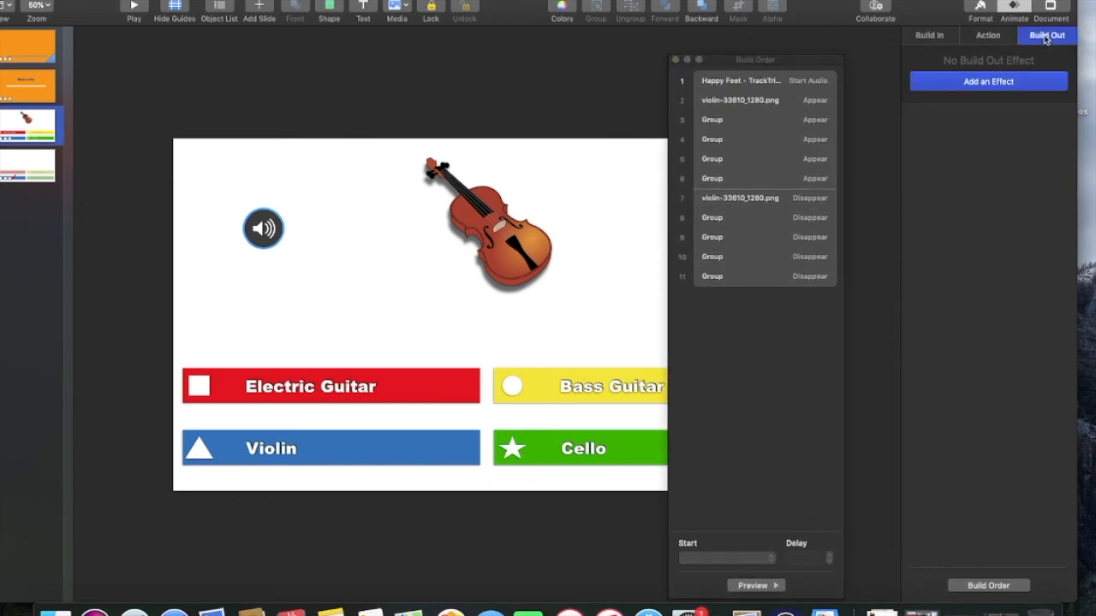
left_click(985, 80)
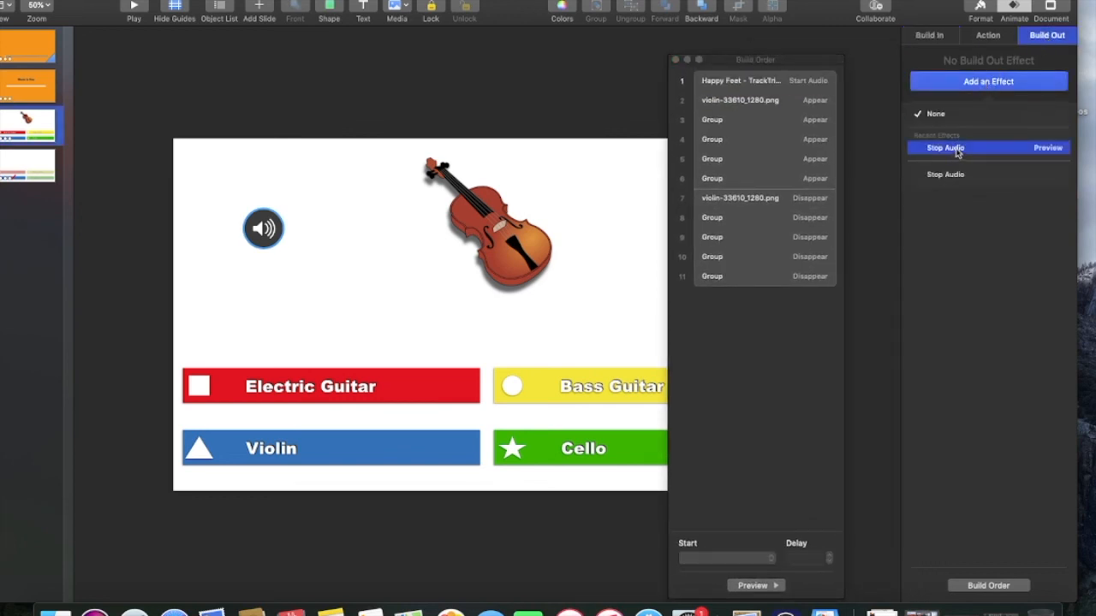
left_click(957, 151)
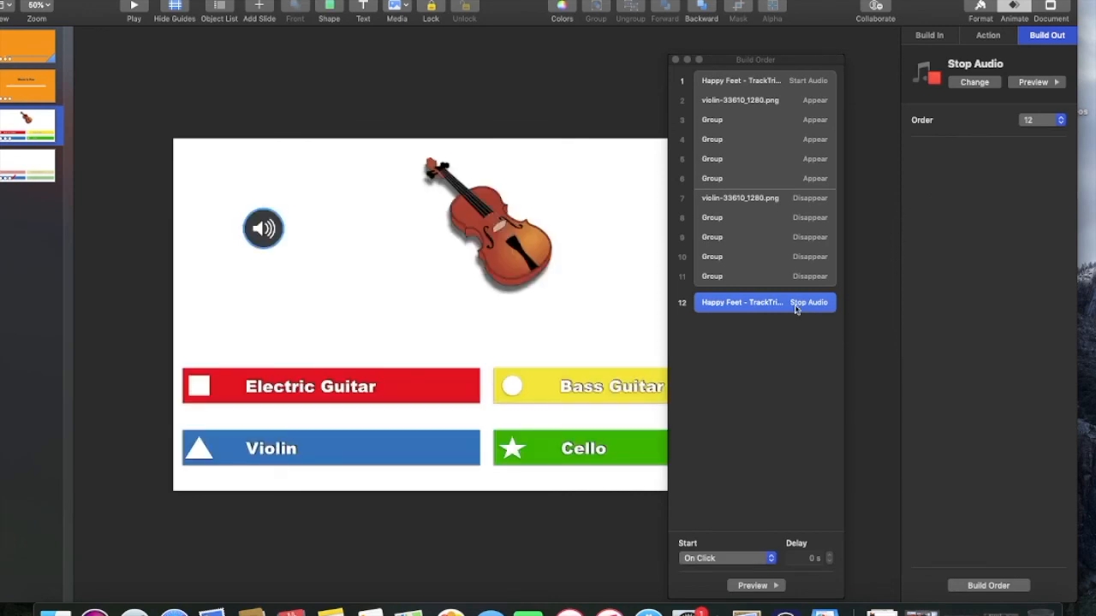
Start the "Happy Feet - TrackTribe.mp3" Stop Audio build With Build 7 and close the build order
left_click(717, 558)
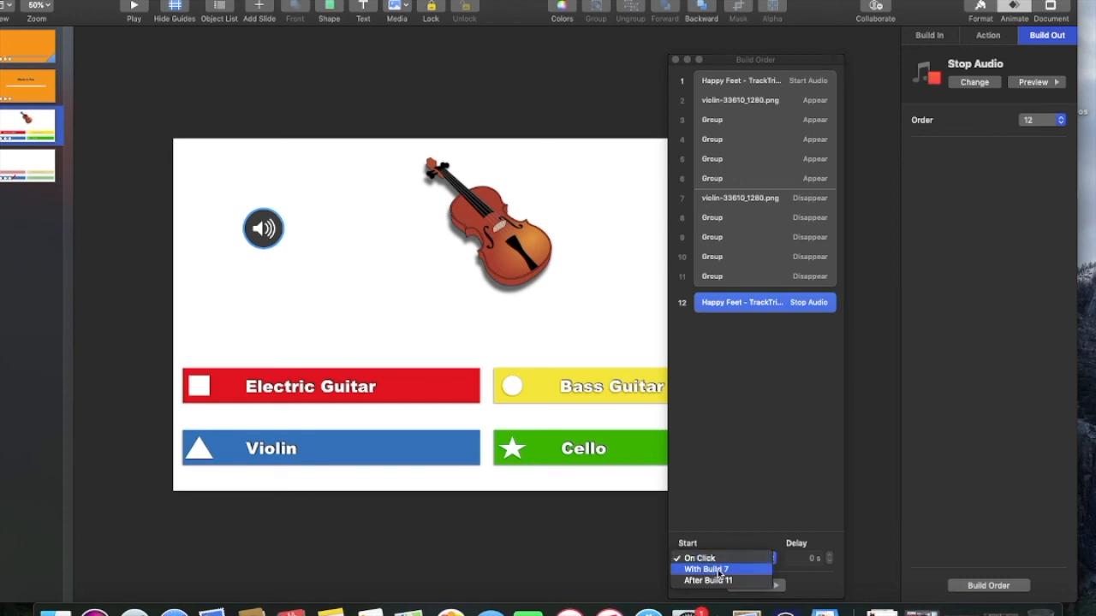
left_click(720, 570)
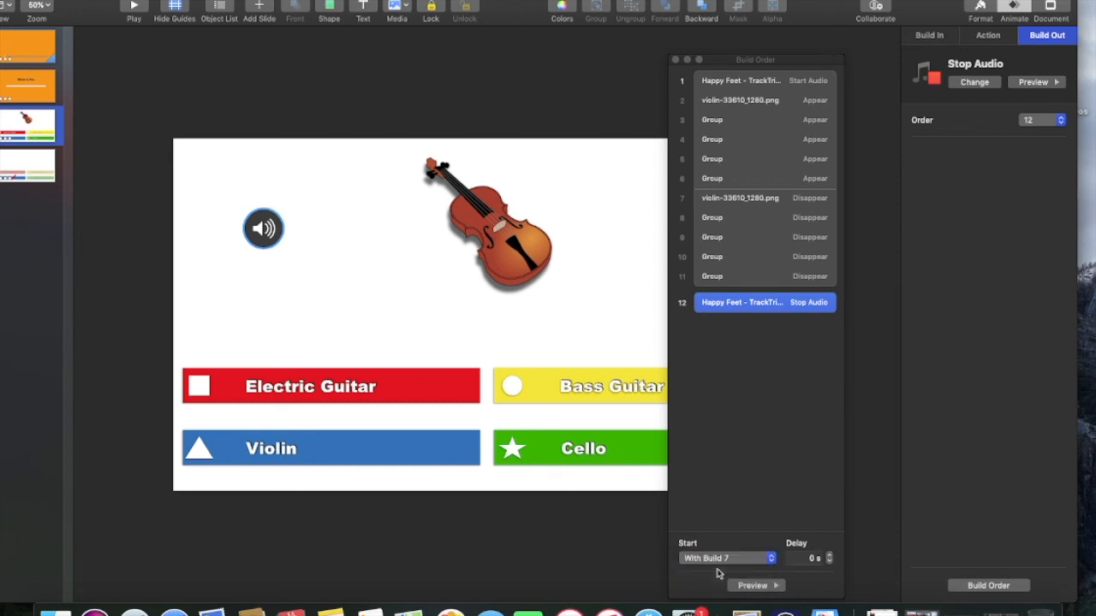
left_click(675, 60)
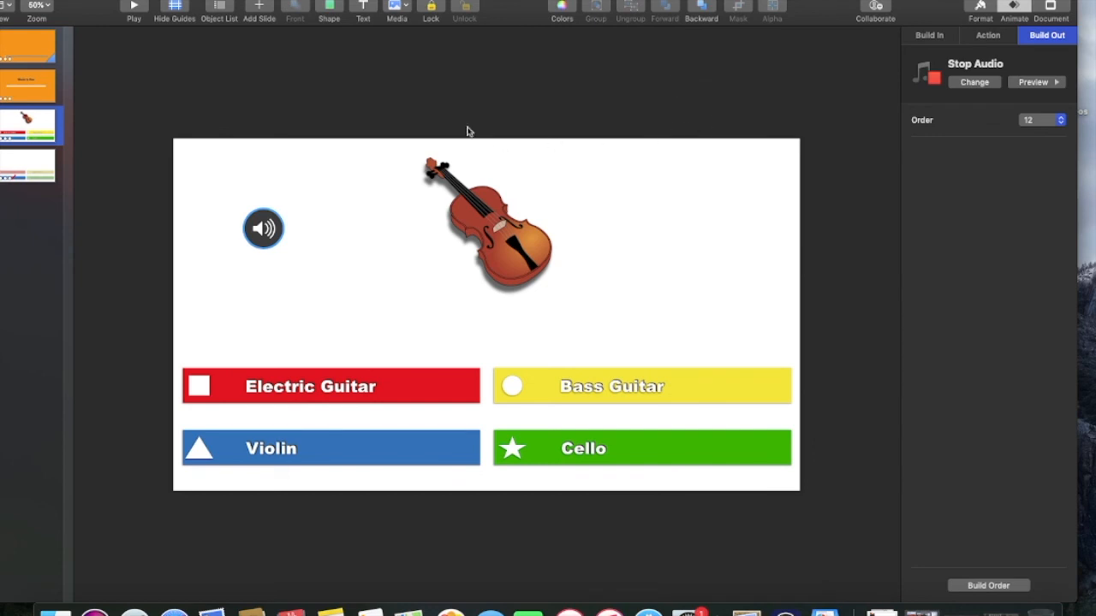
left_click_drag(513, 1, 534, 2)
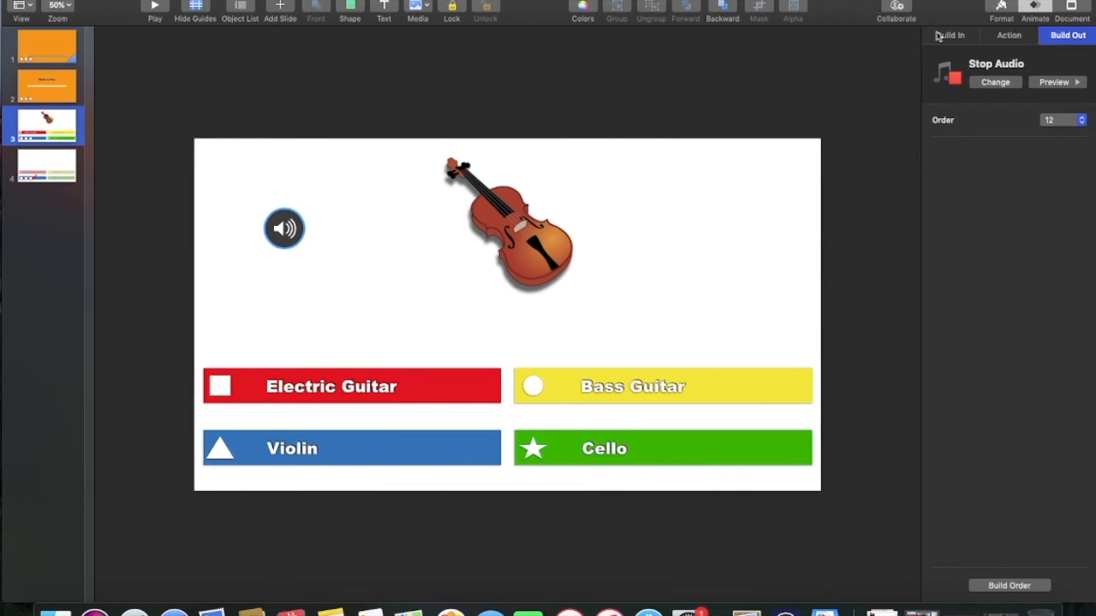
left_click(675, 292)
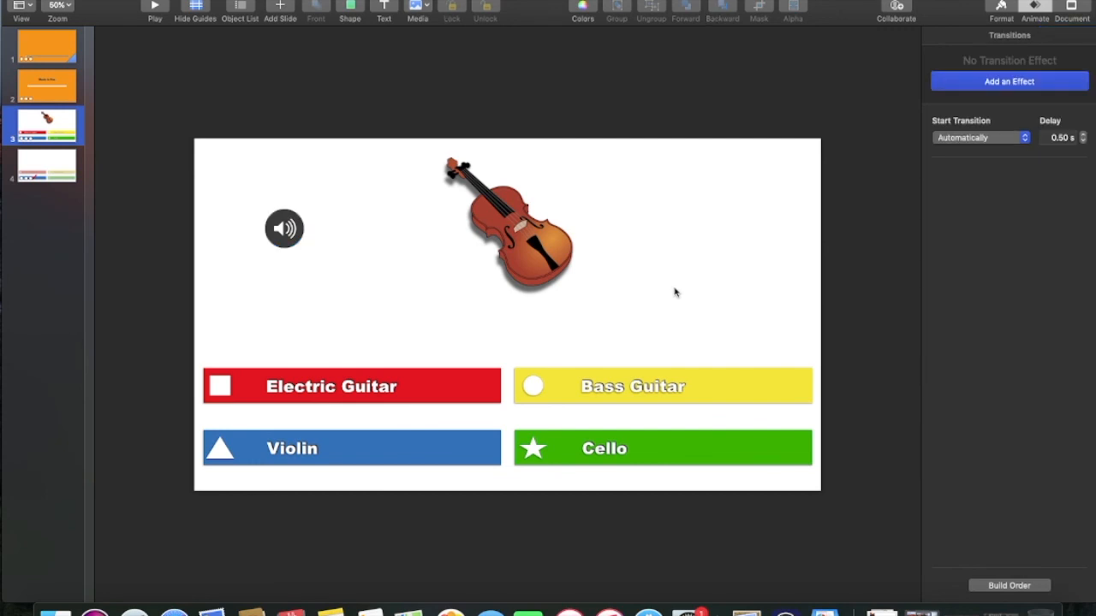
left_click(1034, 9)
left_click(1034, 9)
Play the presentation from slide 1 through the answer slide to check the music timing, and exit the slideshow
left_click(48, 53)
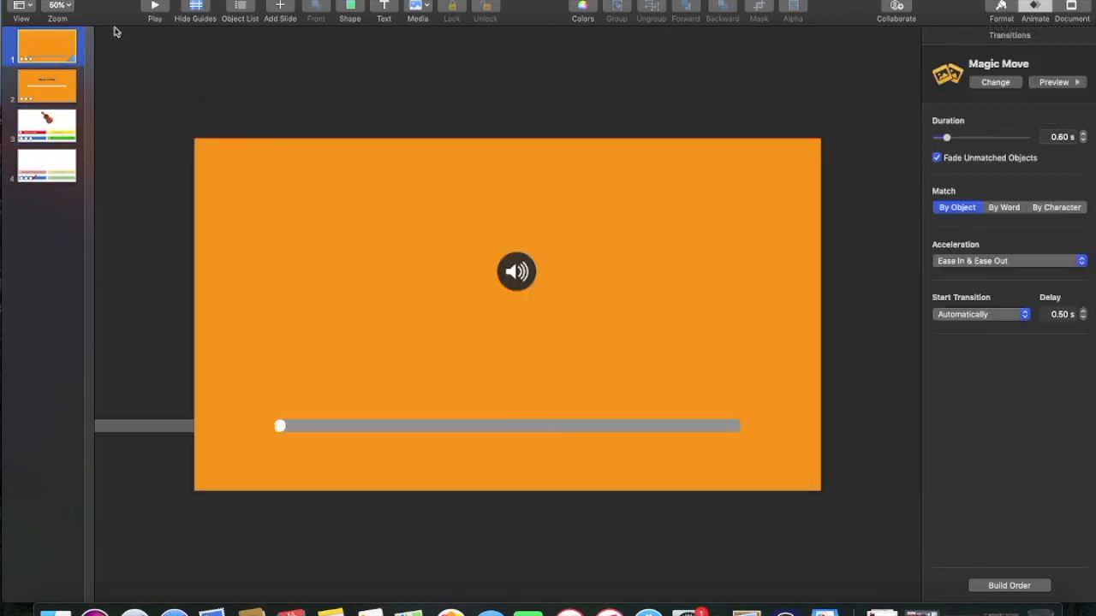
left_click(154, 10)
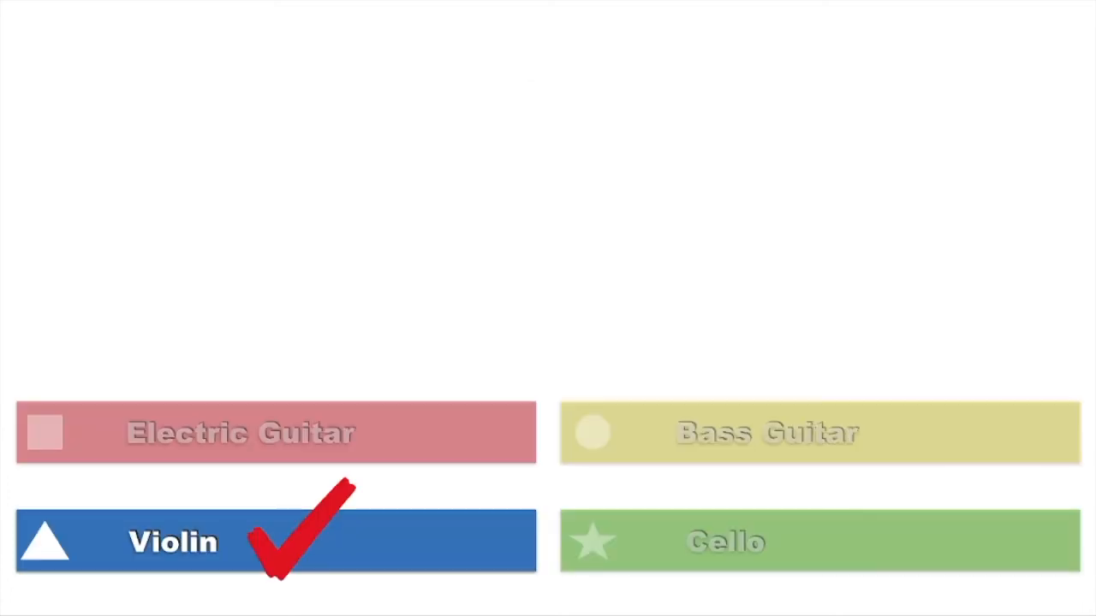
key("Escape")
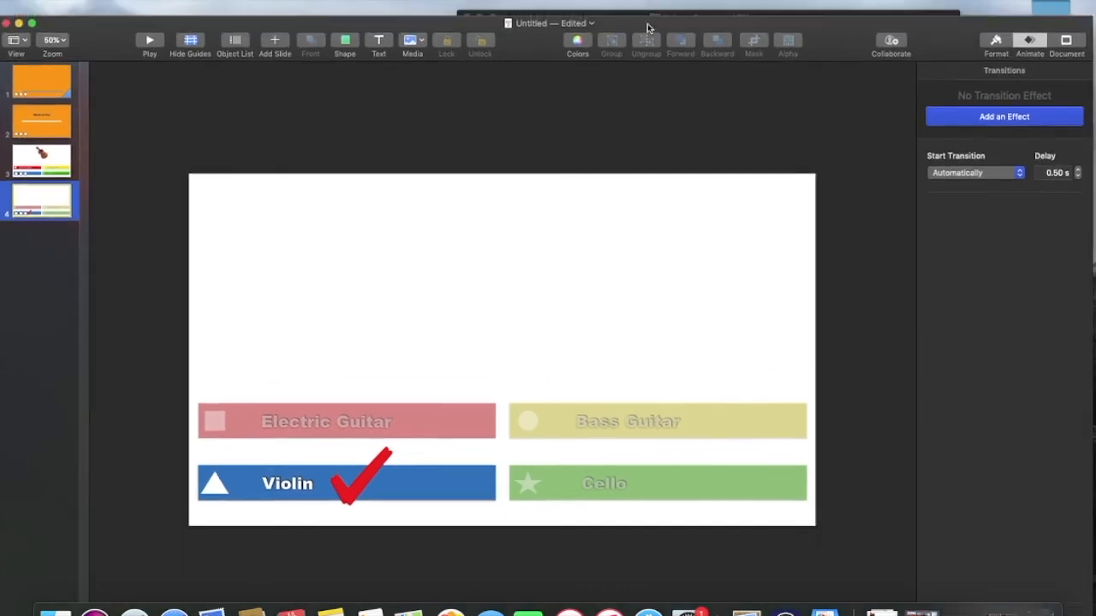
Add the audio file "Stomach_Thumps.mp3" from the "Kahoot Songs and Effects" folder to slide 4
left_click_drag(646, 24, 641, 171)
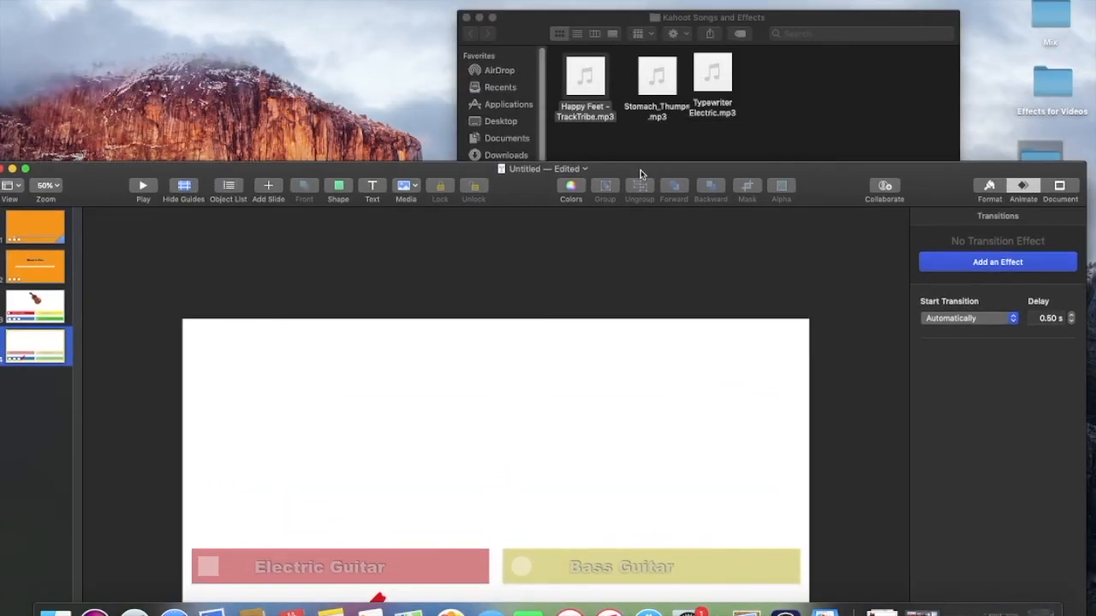
left_click(651, 73)
left_click_drag(652, 74, 429, 420)
left_click_drag(393, 165, 377, 0)
Move the "Stomach_Thumps.mp3" Start Audio build to the top of slide 4's build order and start it After Transition
left_click(977, 585)
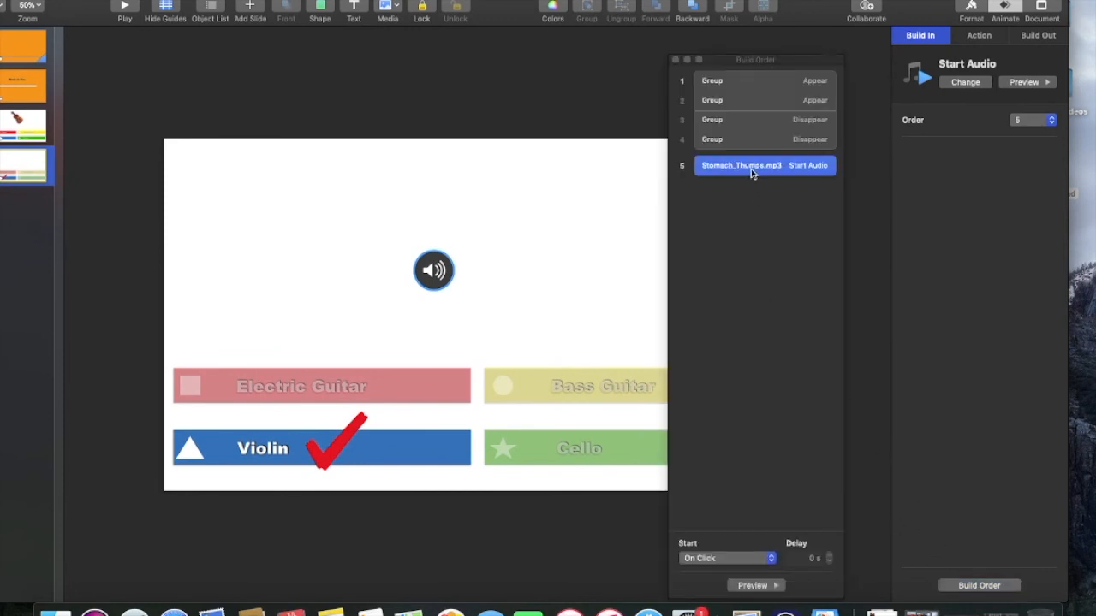
left_click_drag(751, 168, 747, 82)
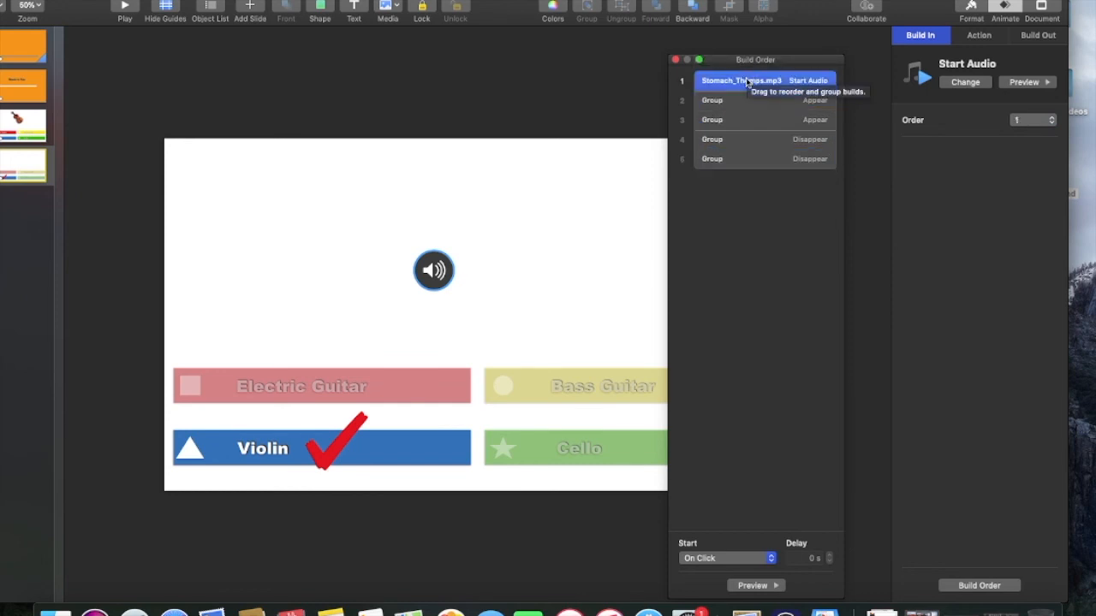
left_click(725, 558)
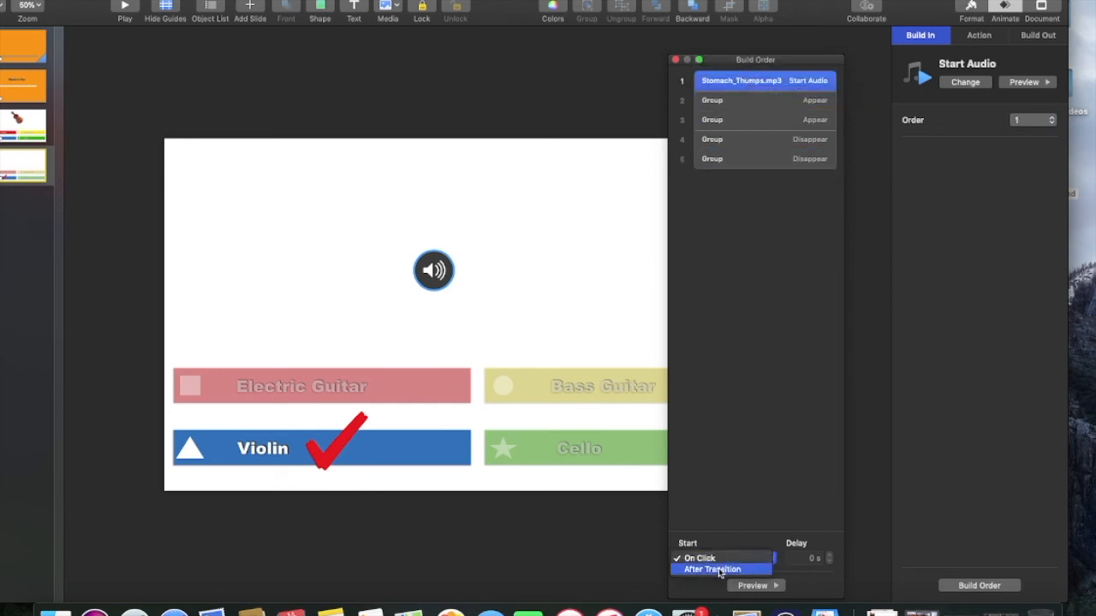
left_click(720, 571)
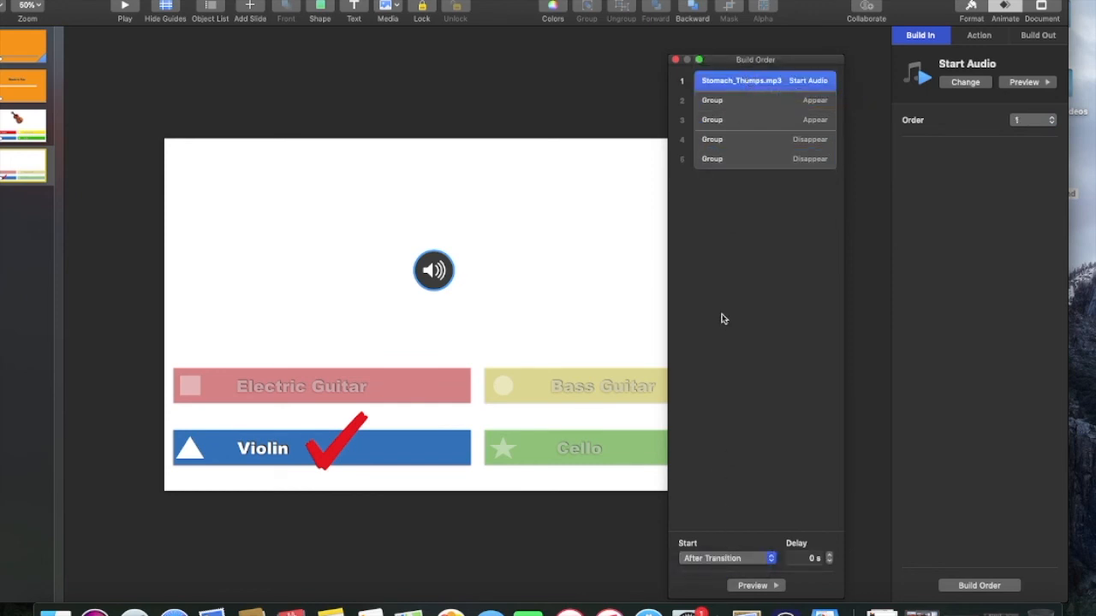
Set the first answer group's Appear build on slide 4 to start With Build 1
left_click(718, 100)
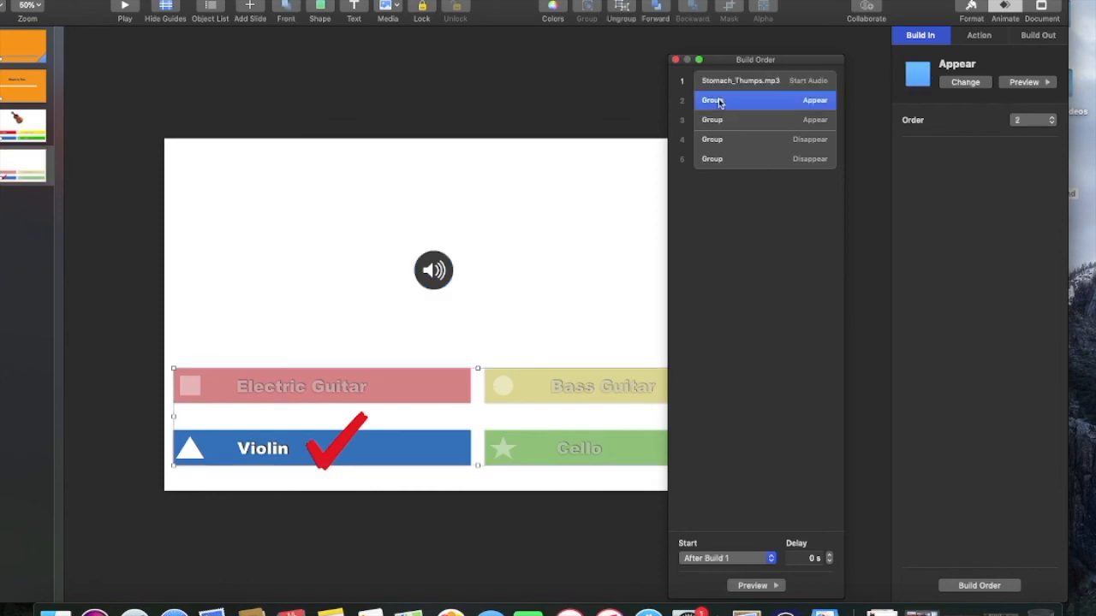
left_click(736, 561)
left_click(729, 570)
Close the build order, play the presentation from slide 1 through the answer slide to check the sound timing, and exit the slideshow
left_click_drag(62, 1, 107, 1)
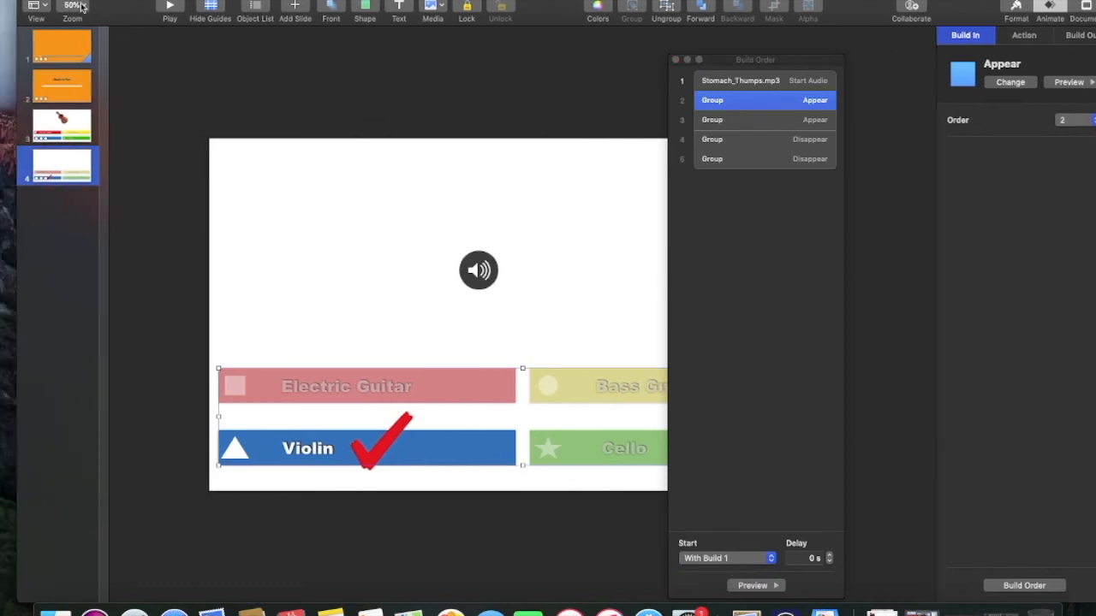
left_click(60, 40)
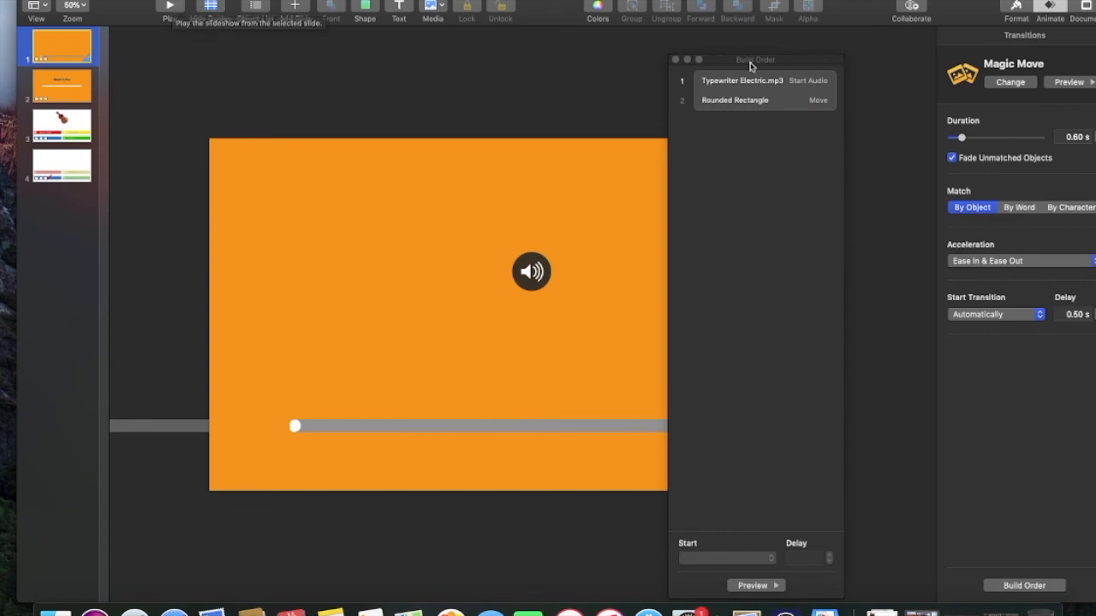
left_click(675, 59)
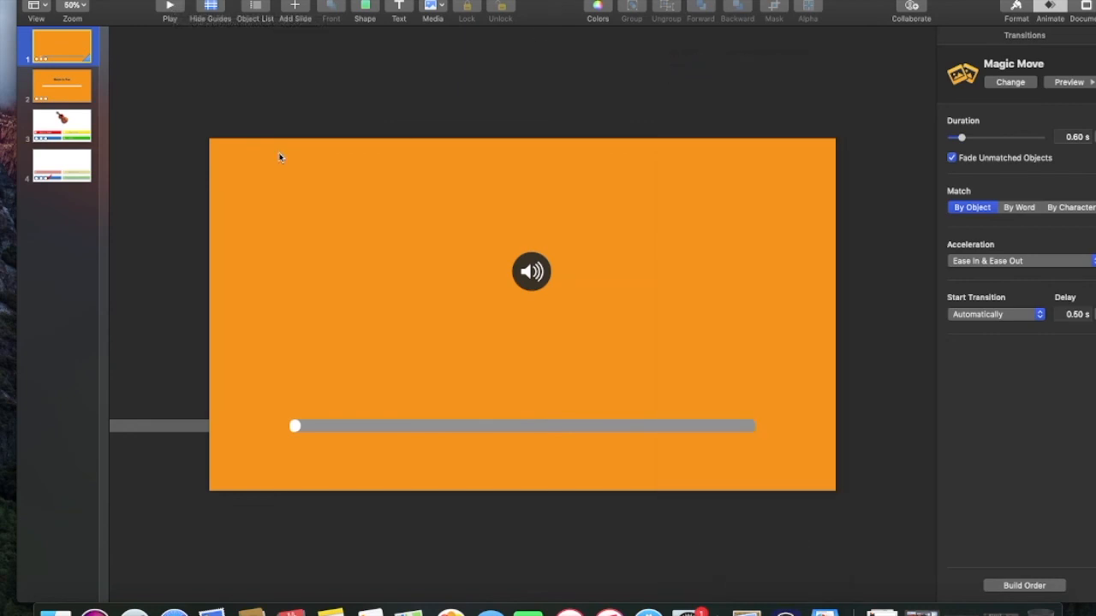
left_click(169, 7)
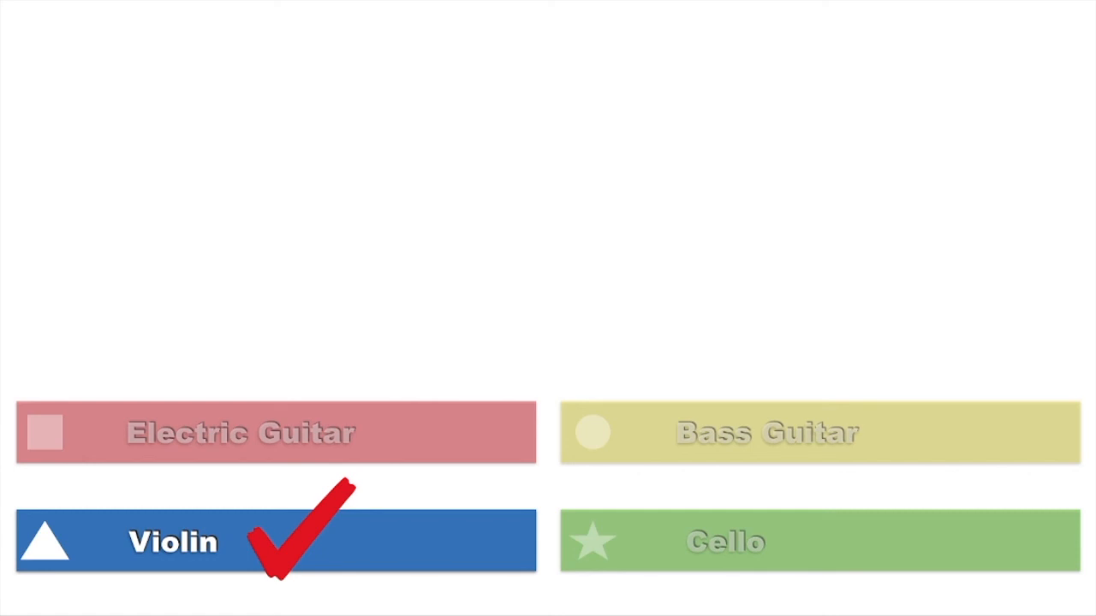
key("Escape")
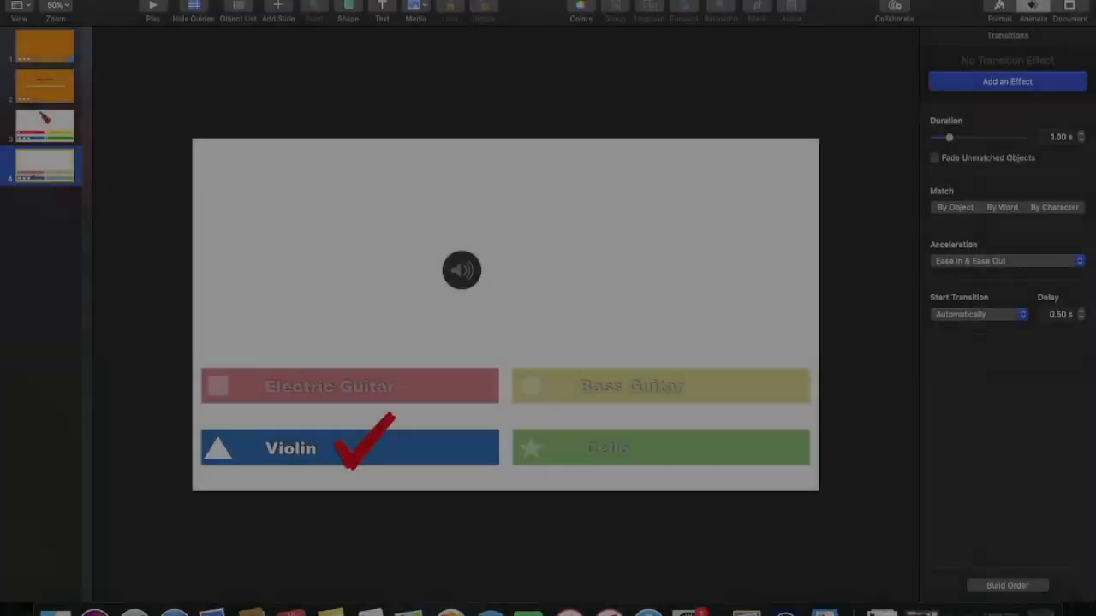